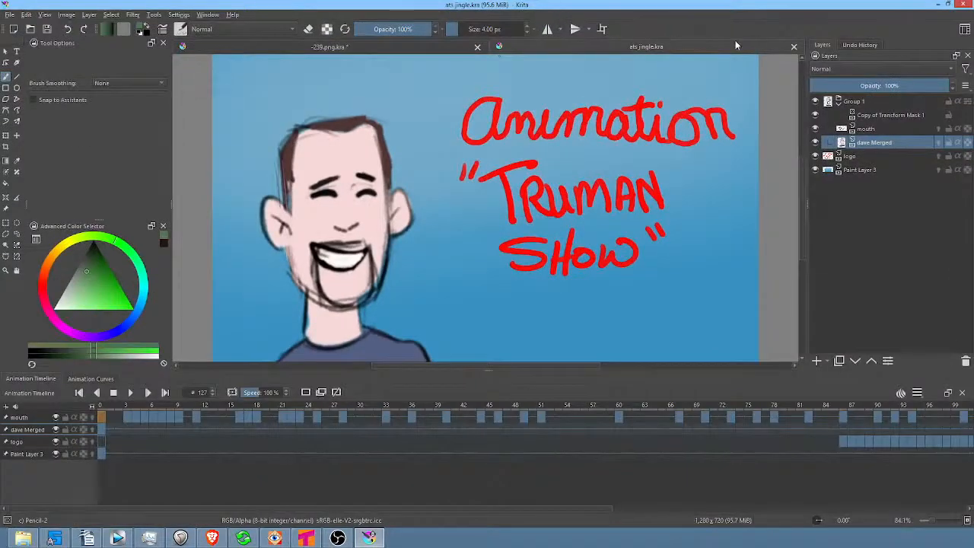
Close the ats jingle.kra document.
{"action": "left_click", "coordinate": [793, 48]}
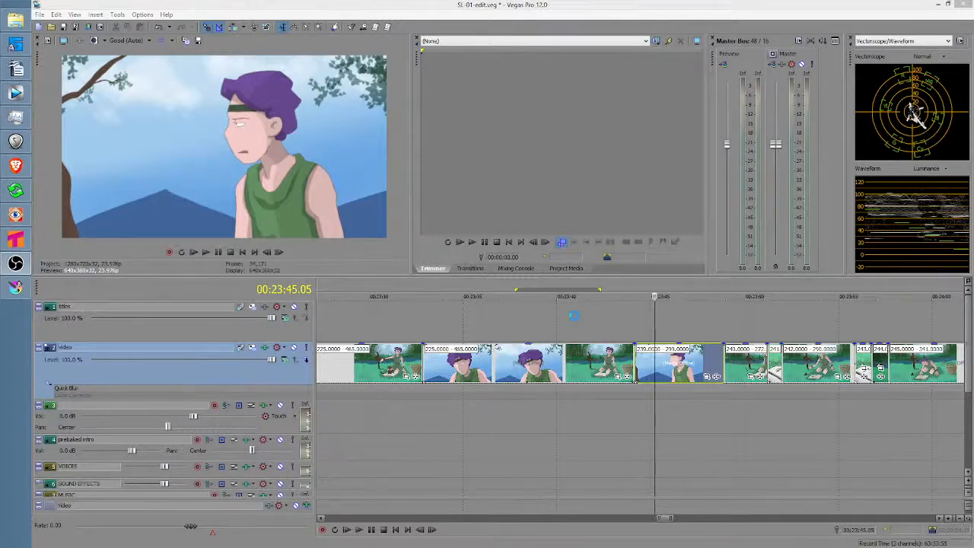
Switch to Vegas Pro and move the playhead to 00:22:58.04, the start of the group of clips beginning with 220.
{"action": "left_click", "coordinate": [574, 316]}
{"action": "scroll", "coordinate": [576, 315], "scroll_direction": "down", "scroll_amount": 1}
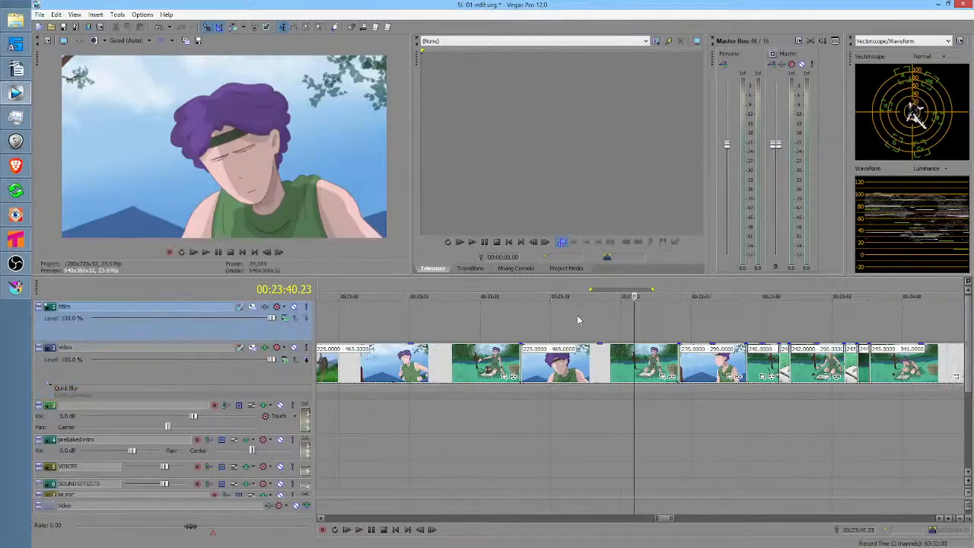
{"action": "scroll", "coordinate": [577, 315], "scroll_direction": "down", "scroll_amount": 3}
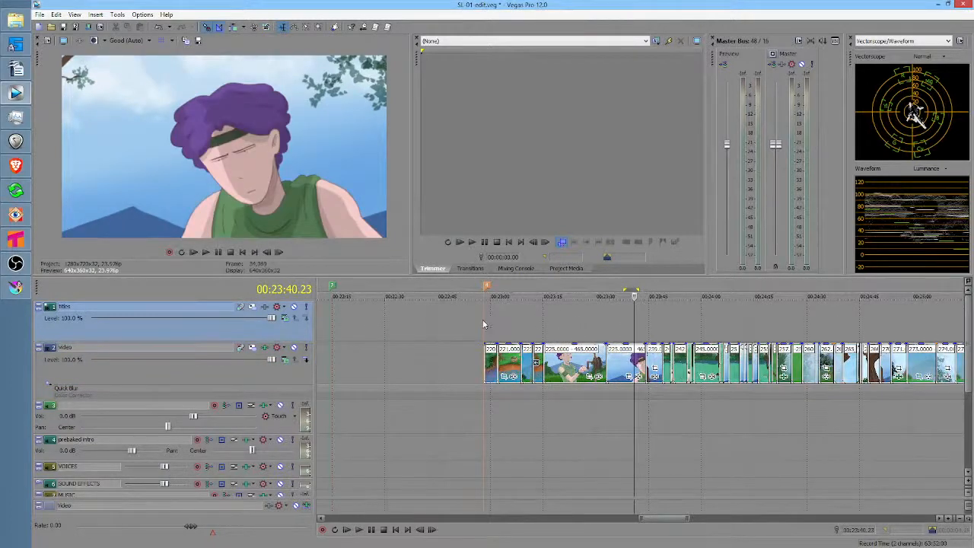
{"action": "left_click", "coordinate": [482, 324]}
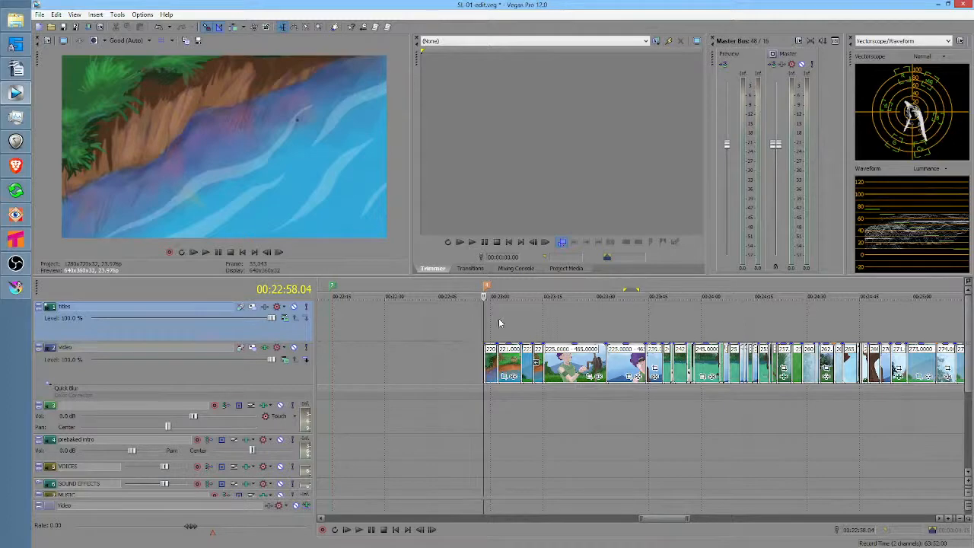
Examine the layout of the whole project timeline and the extent of the clip sequence that starts at 00:22:58.04.
{"action": "scroll", "coordinate": [515, 316], "scroll_direction": "down", "scroll_amount": 3}
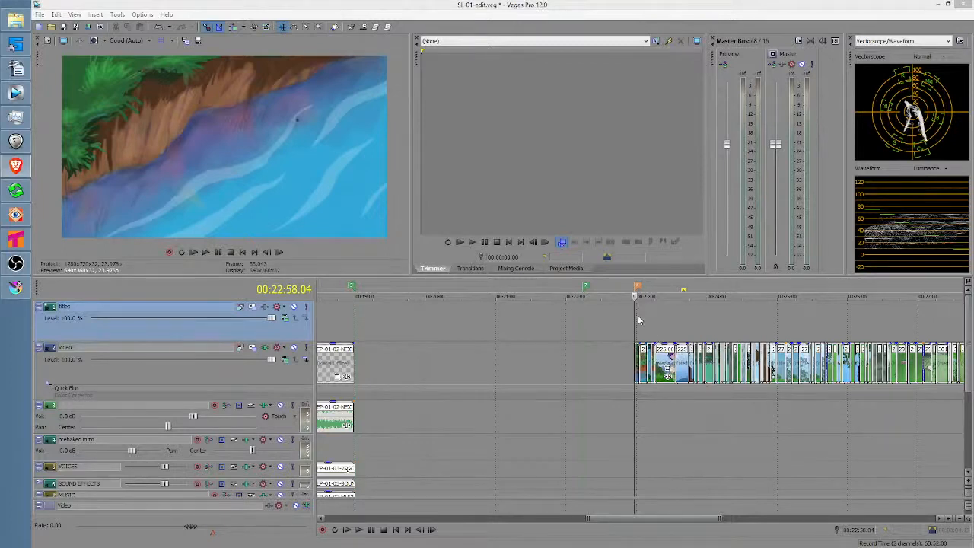
{"action": "scroll", "coordinate": [638, 319], "scroll_direction": "up", "scroll_amount": 6}
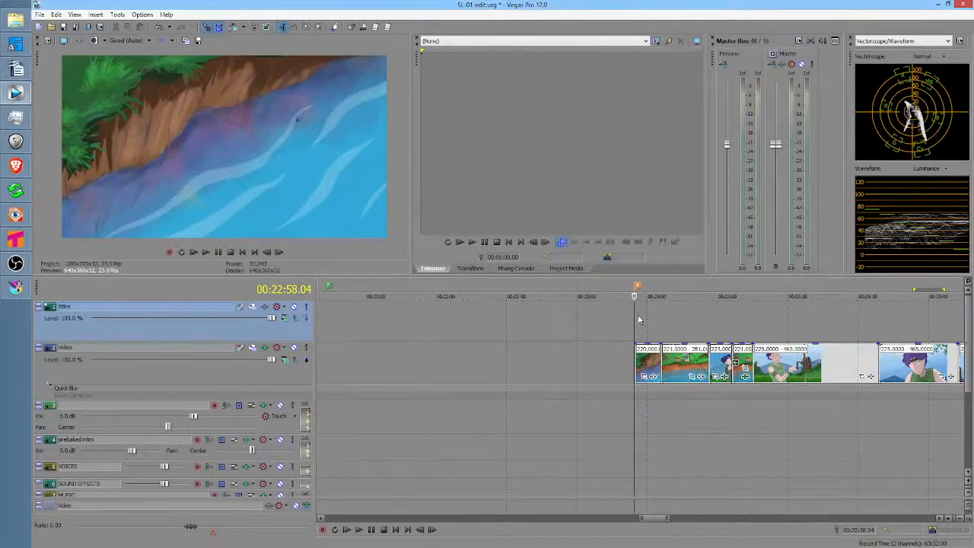
{"action": "scroll", "coordinate": [700, 314], "scroll_direction": "down", "scroll_amount": 3}
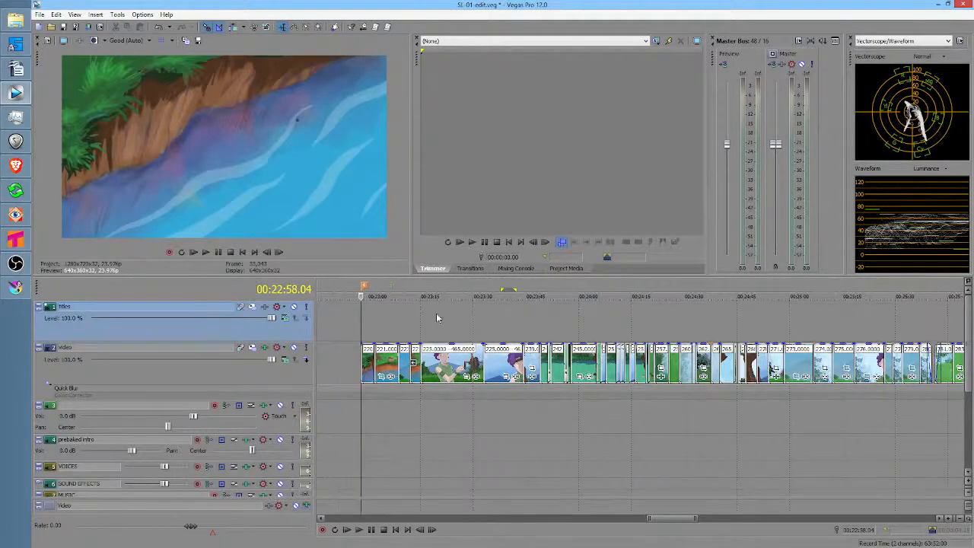
{"action": "scroll", "coordinate": [389, 321], "scroll_direction": "down", "scroll_amount": 5}
{"action": "scroll", "coordinate": [689, 317], "scroll_direction": "down", "scroll_amount": 2}
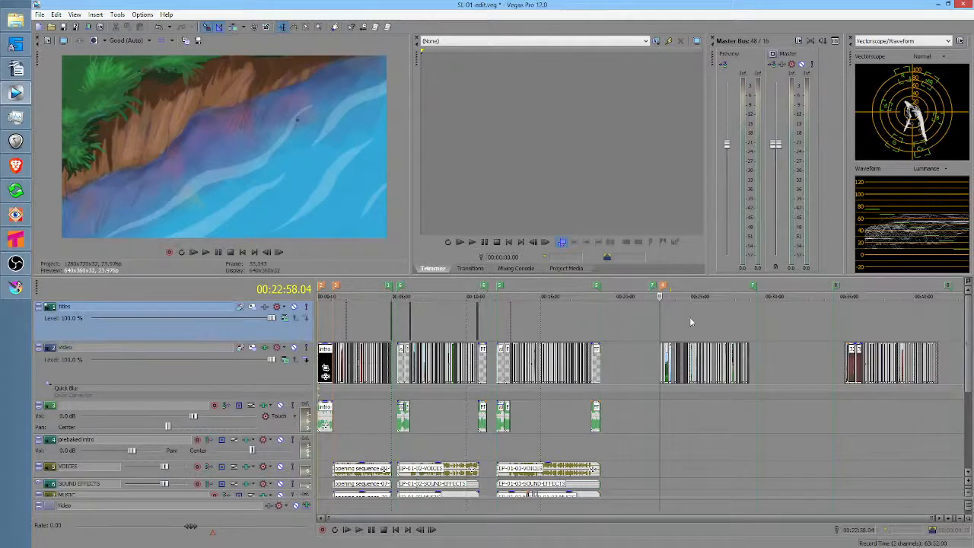
{"action": "left_click", "coordinate": [659, 353]}
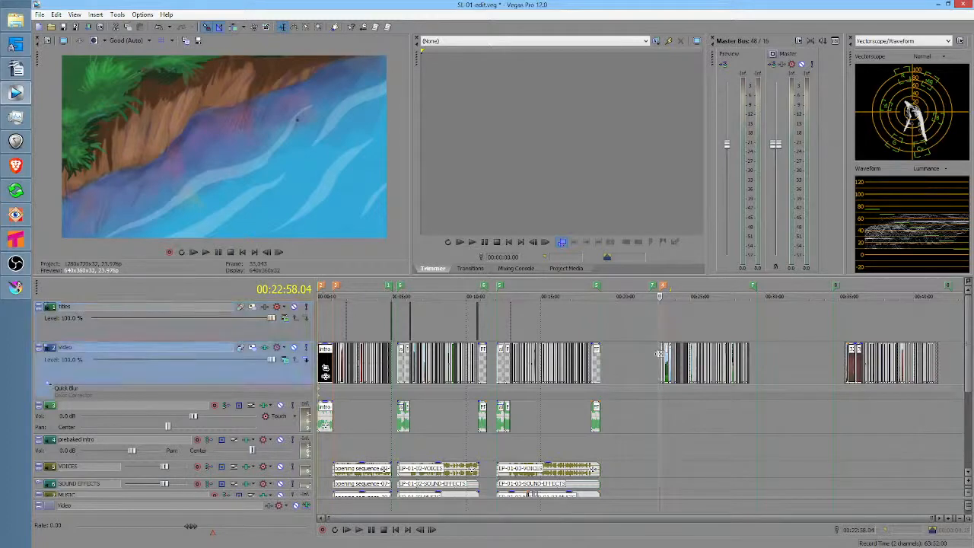
{"action": "scroll", "coordinate": [674, 312], "scroll_direction": "up", "scroll_amount": 8}
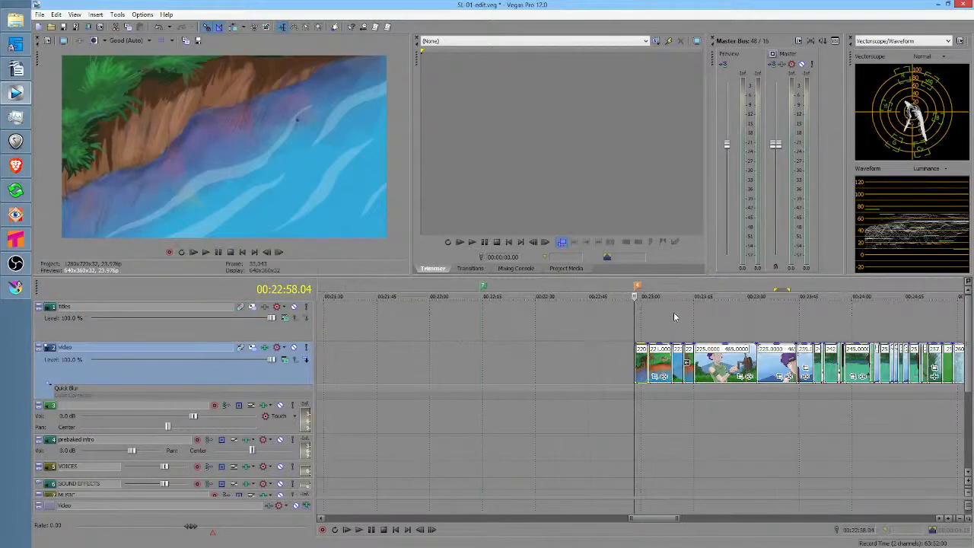
{"action": "scroll", "coordinate": [711, 310], "scroll_direction": "down", "scroll_amount": 10}
{"action": "scroll", "coordinate": [723, 312], "scroll_direction": "up", "scroll_amount": 6}
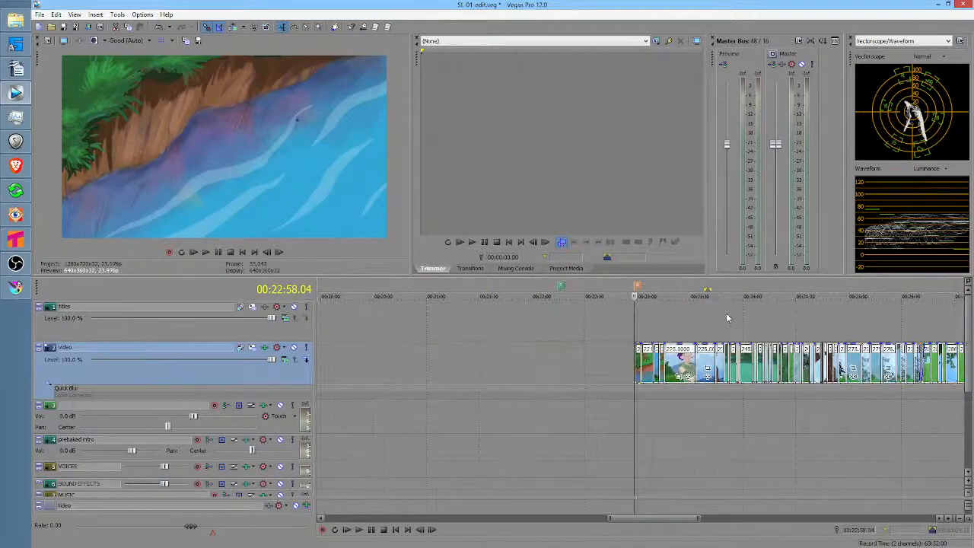
{"action": "middle_click", "coordinate": [683, 320]}
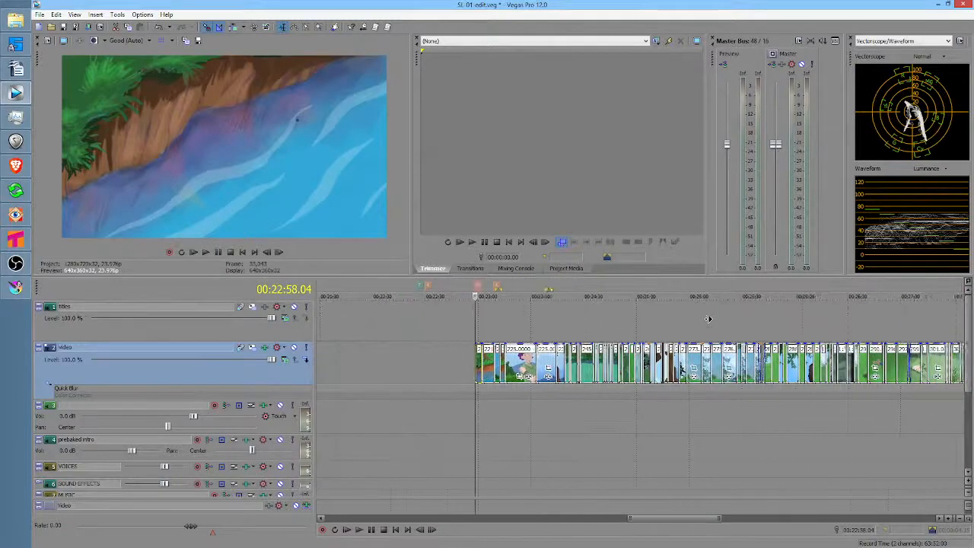
{"action": "middle_click", "coordinate": [707, 318]}
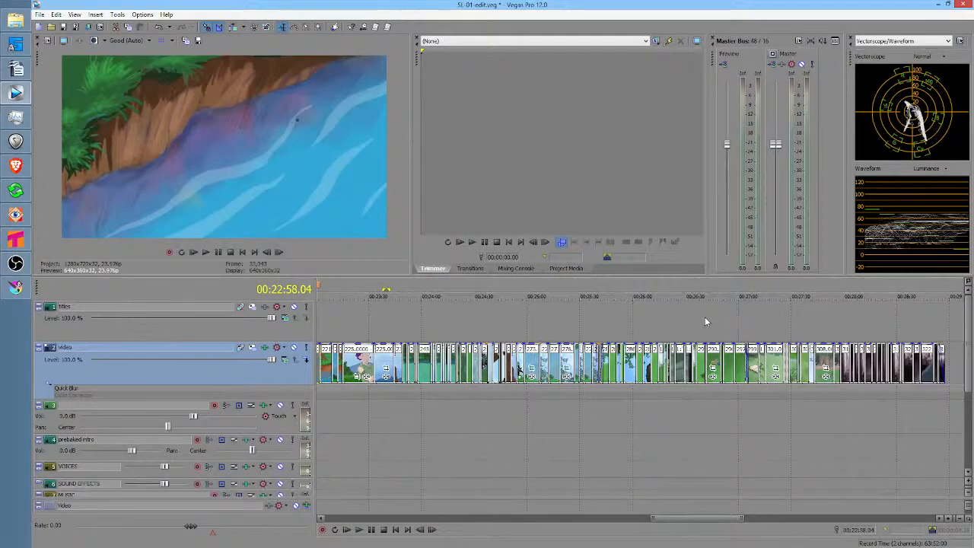
{"action": "scroll", "coordinate": [705, 318], "scroll_direction": "down", "scroll_amount": 3}
{"action": "scroll", "coordinate": [666, 319], "scroll_direction": "right", "scroll_amount": 5}
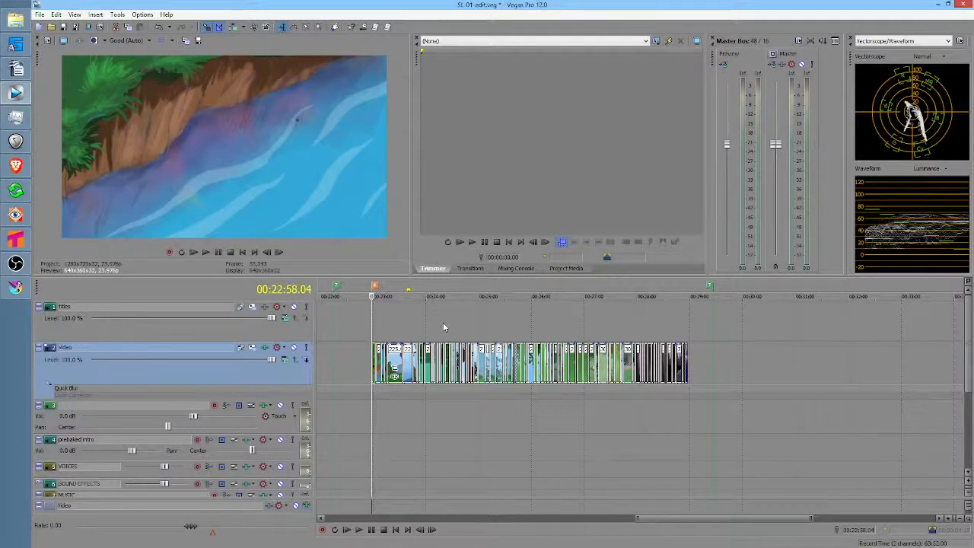
Play the edit from the start of the first 225 clip at 00:23:14.23 into the riverside reading shot.
{"action": "left_click", "coordinate": [385, 317]}
{"action": "scroll", "coordinate": [388, 317], "scroll_direction": "up", "scroll_amount": 4}
{"action": "middle_click", "coordinate": [588, 312]}
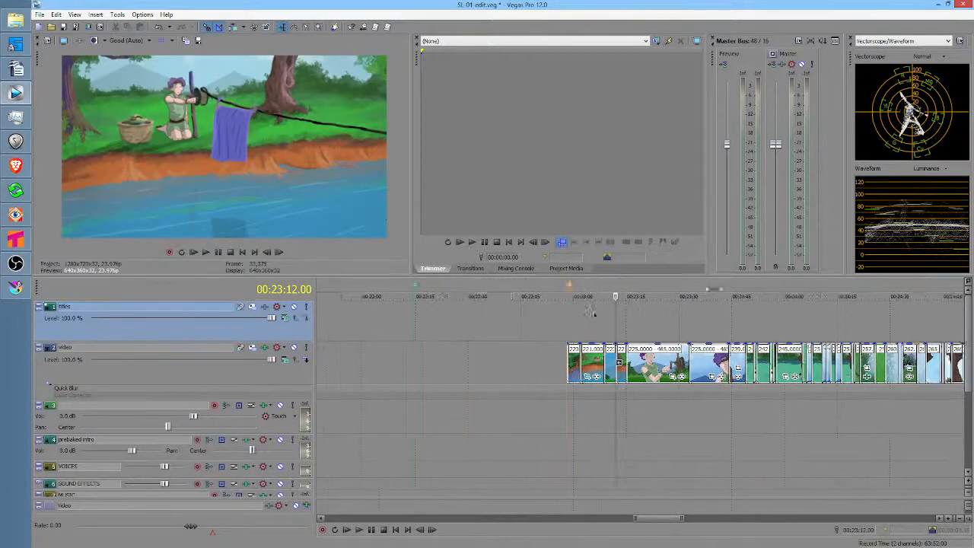
{"action": "left_click", "coordinate": [514, 319]}
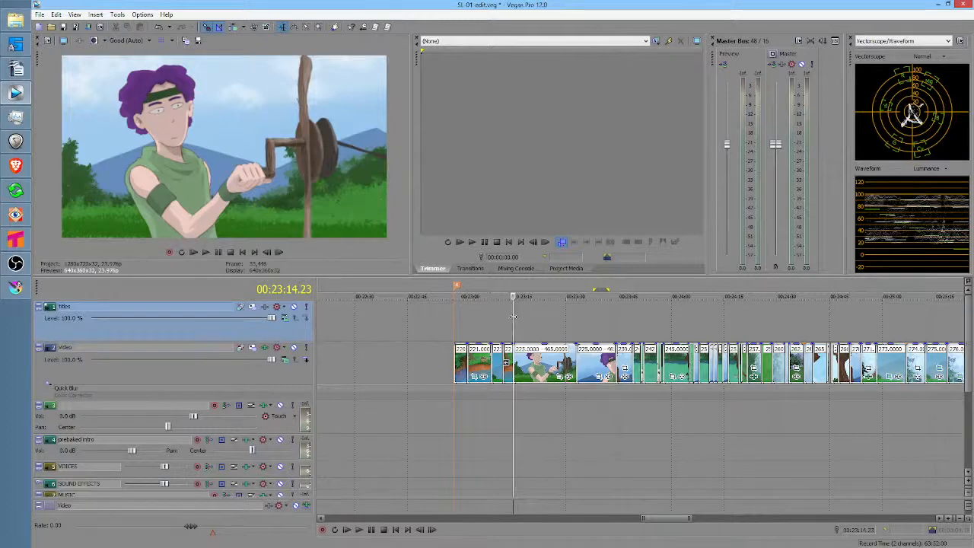
{"action": "key", "text": "space"}
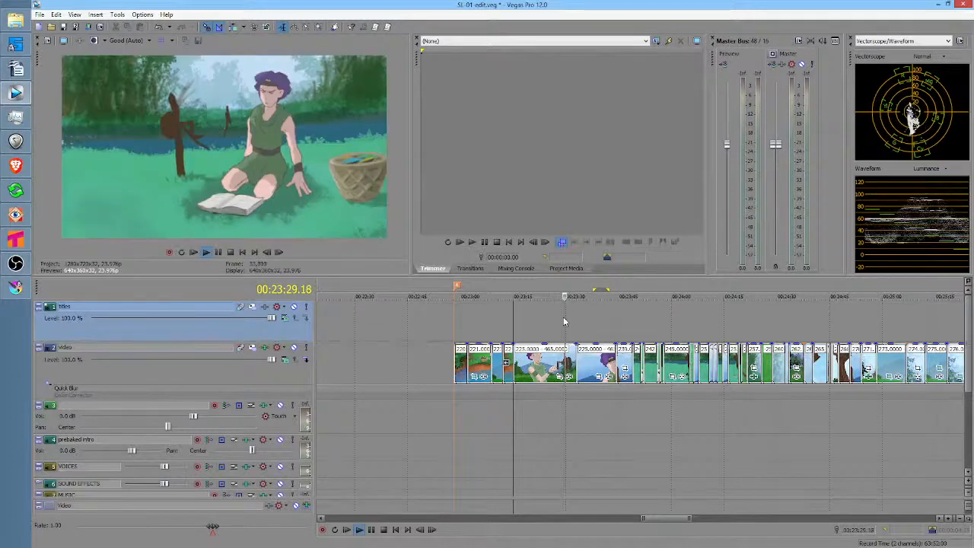
{"action": "key", "text": "space"}
Review the riverside reading shot between the 225 clips, then play the start of the following close-up from about 00:23:32.21.
{"action": "left_click", "coordinate": [551, 323]}
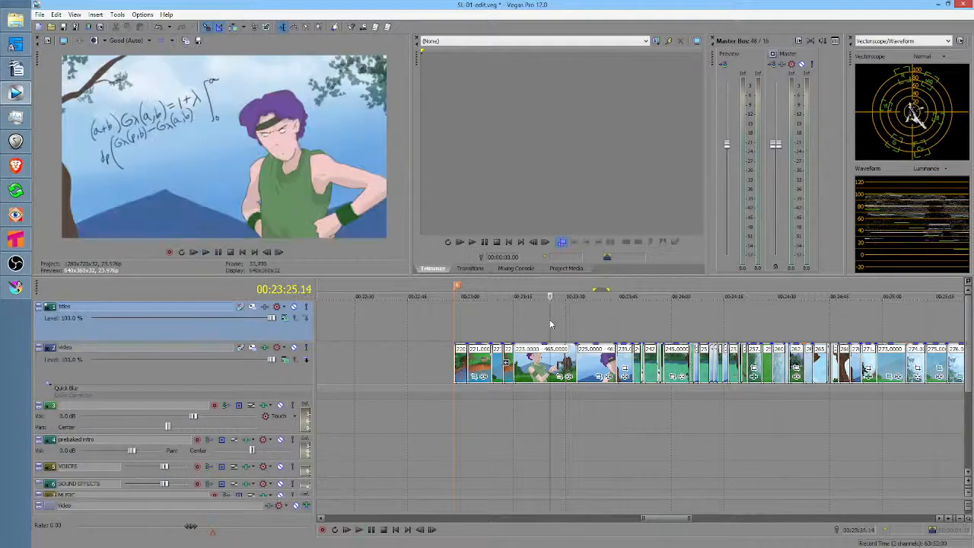
{"action": "scroll", "coordinate": [546, 323], "scroll_direction": "up", "scroll_amount": 3}
{"action": "scroll", "coordinate": [546, 323], "scroll_direction": "right", "scroll_amount": 3}
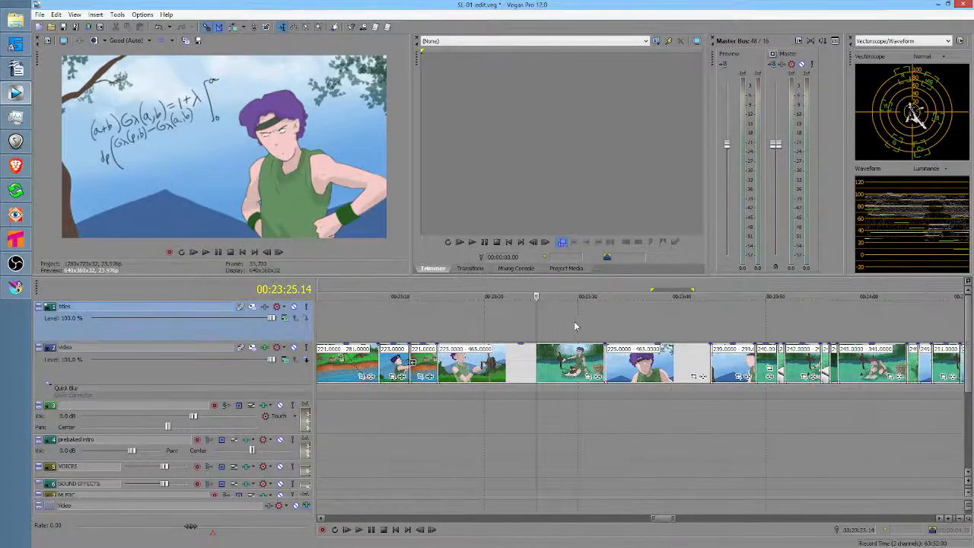
{"action": "left_click_drag", "start_coordinate": [527, 324], "coordinate": [601, 315]}
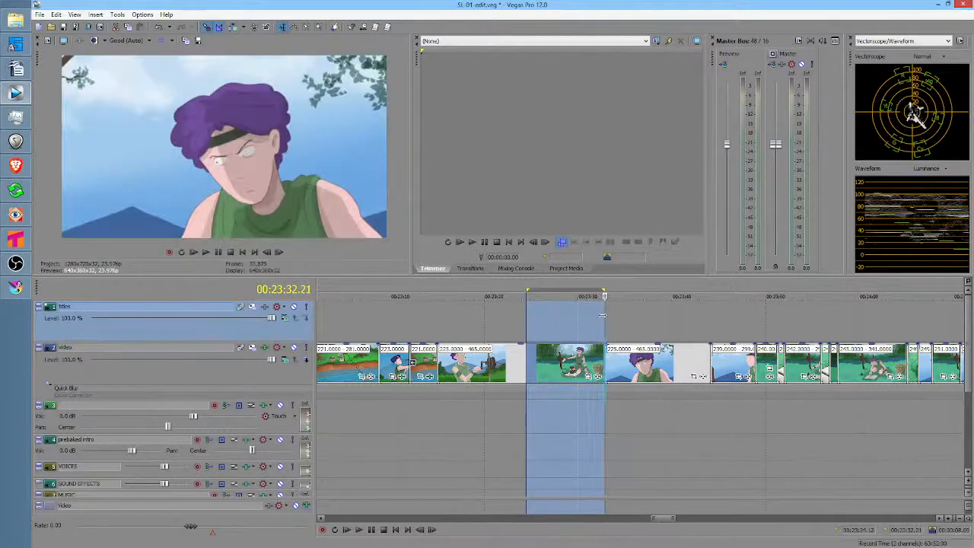
{"action": "left_click", "coordinate": [605, 315]}
{"action": "key", "text": "space"}
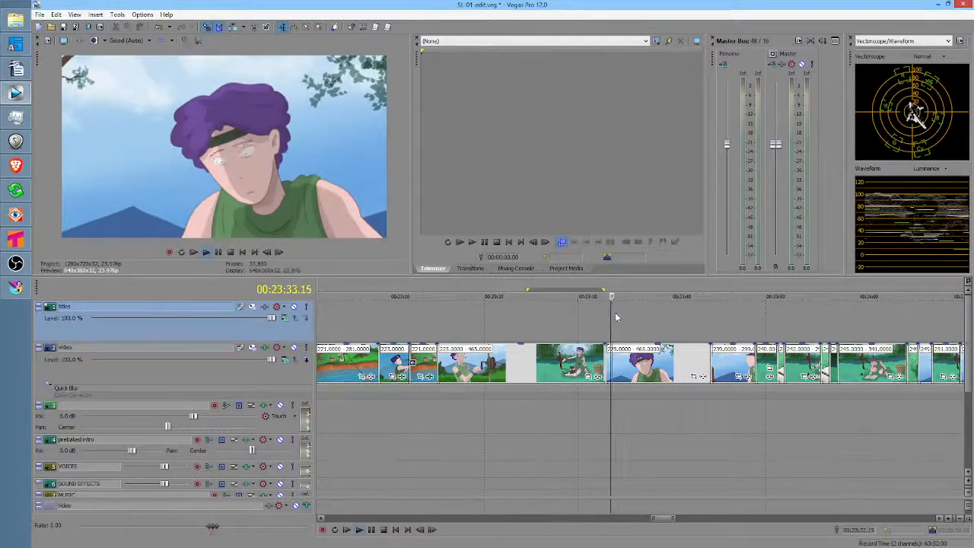
Play the 239 clip from its start through to the next riverside shot.
{"action": "scroll", "coordinate": [598, 318], "scroll_direction": "right", "scroll_amount": 5}
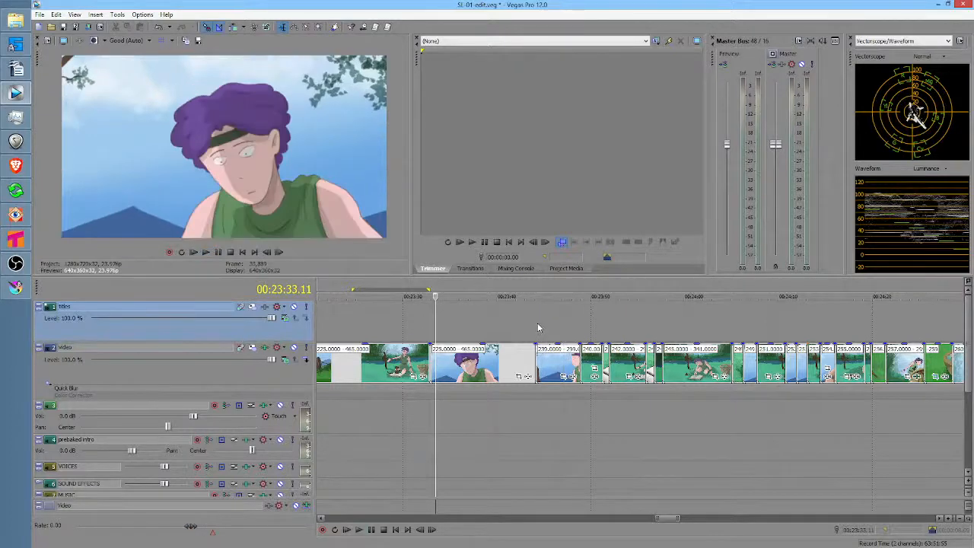
{"action": "left_click", "coordinate": [538, 329]}
{"action": "key", "text": "space"}
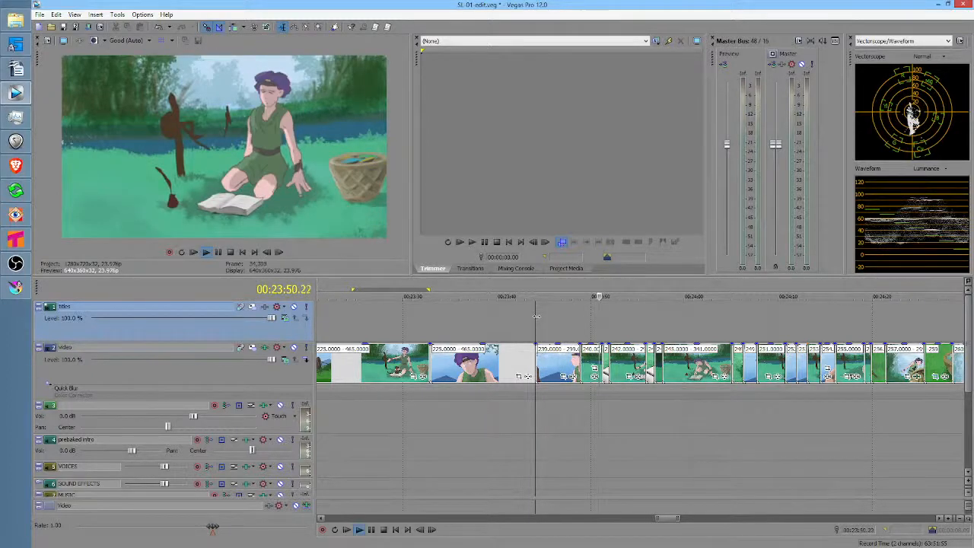
{"action": "key", "text": "space"}
{"action": "left_click", "coordinate": [544, 327]}
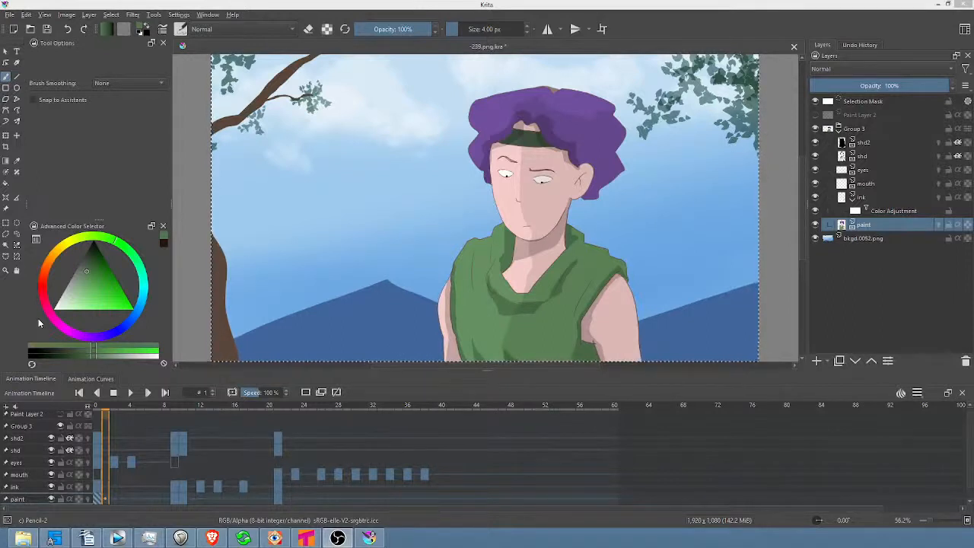
Switch to Krita, go to frame 0 of 239.png.kra, and toggle the paint layer's visibility off and on to check its content.
{"action": "left_click", "coordinate": [97, 408]}
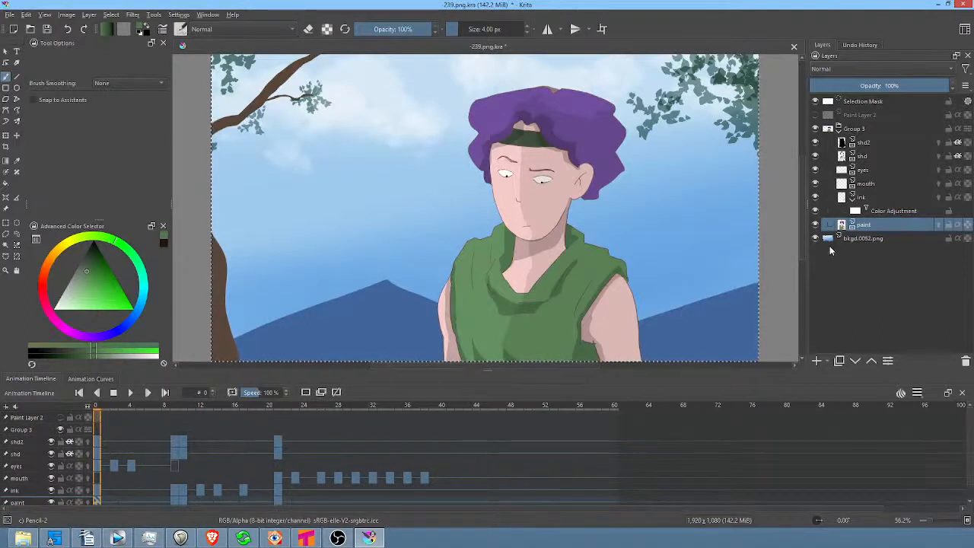
{"action": "left_click", "coordinate": [815, 224]}
{"action": "left_click", "coordinate": [815, 225]}
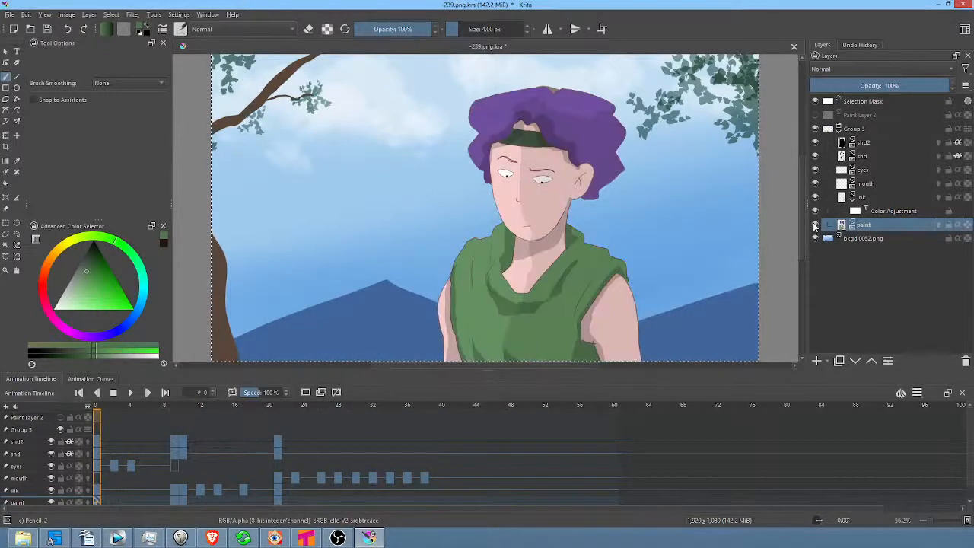
{"action": "left_click", "coordinate": [815, 225]}
{"action": "left_click", "coordinate": [815, 224]}
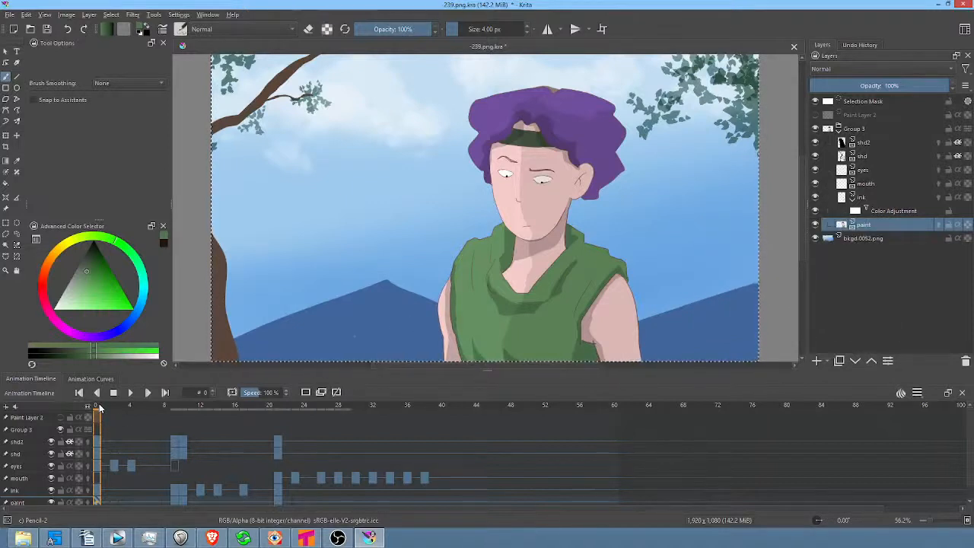
Scrub to frame 15 and briefly hide the paint layer to view the ink lines alone.
{"action": "left_click_drag", "start_coordinate": [99, 408], "coordinate": [227, 411]}
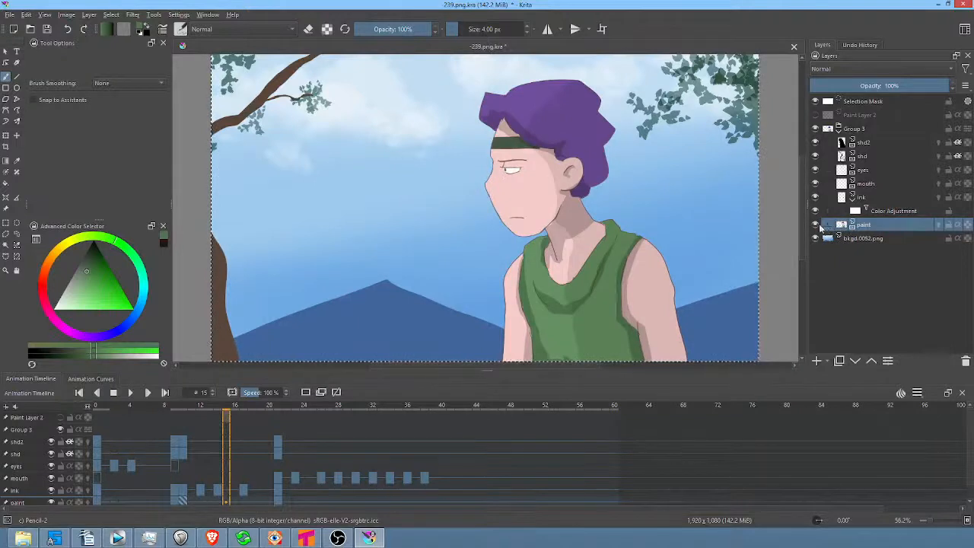
{"action": "left_click", "coordinate": [815, 225]}
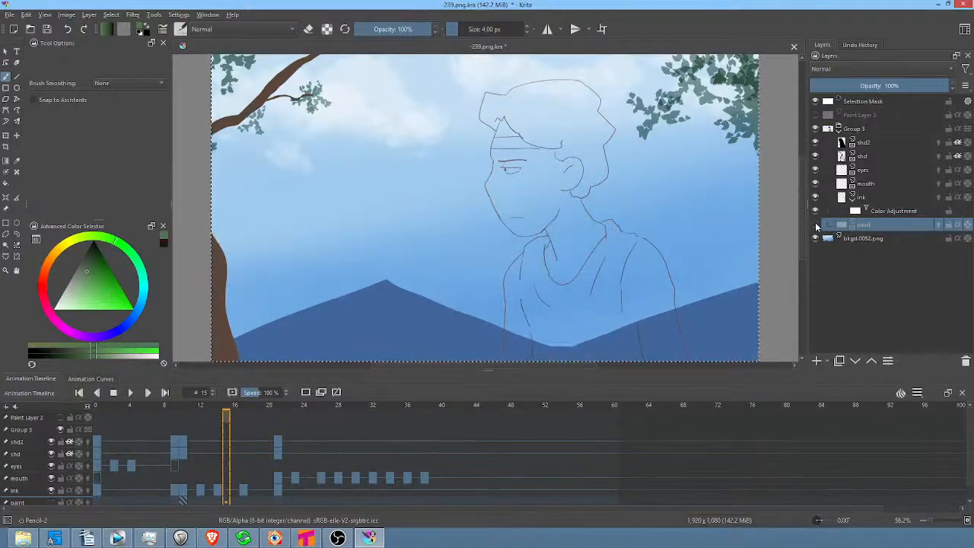
{"action": "left_click", "coordinate": [815, 225]}
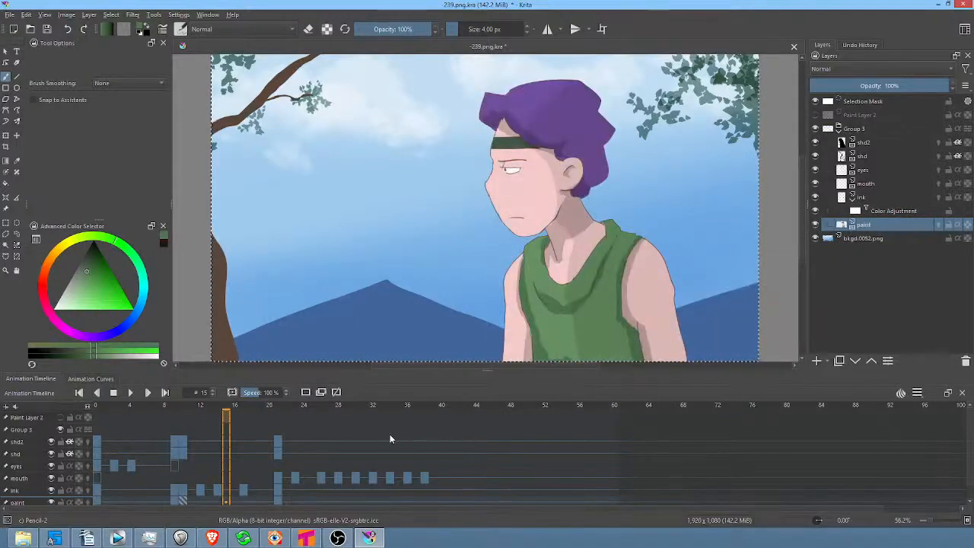
Return to frame 0, inspect the paint layer's details, and scrub forward to frame 6 to review the eye movement.
{"action": "left_click_drag", "start_coordinate": [228, 407], "coordinate": [103, 395]}
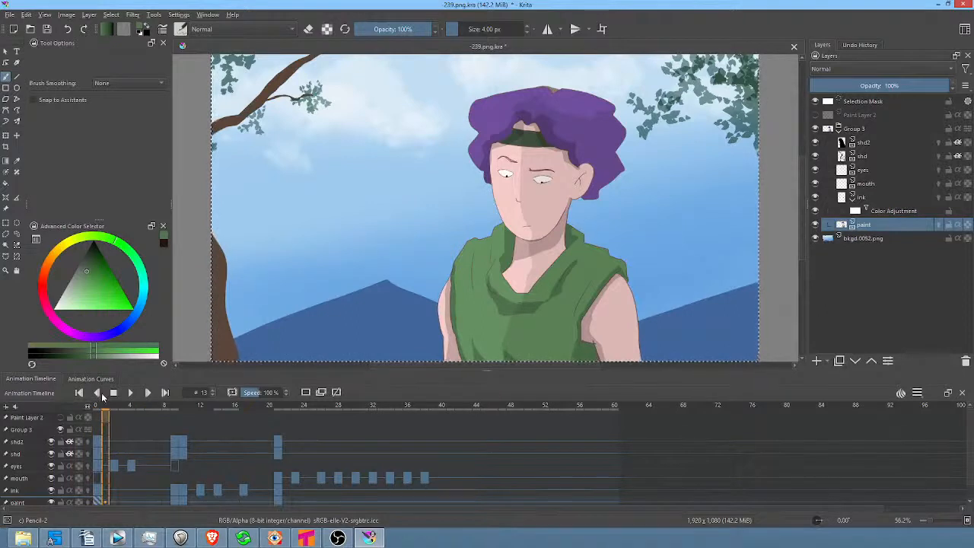
{"action": "left_click", "coordinate": [102, 394]}
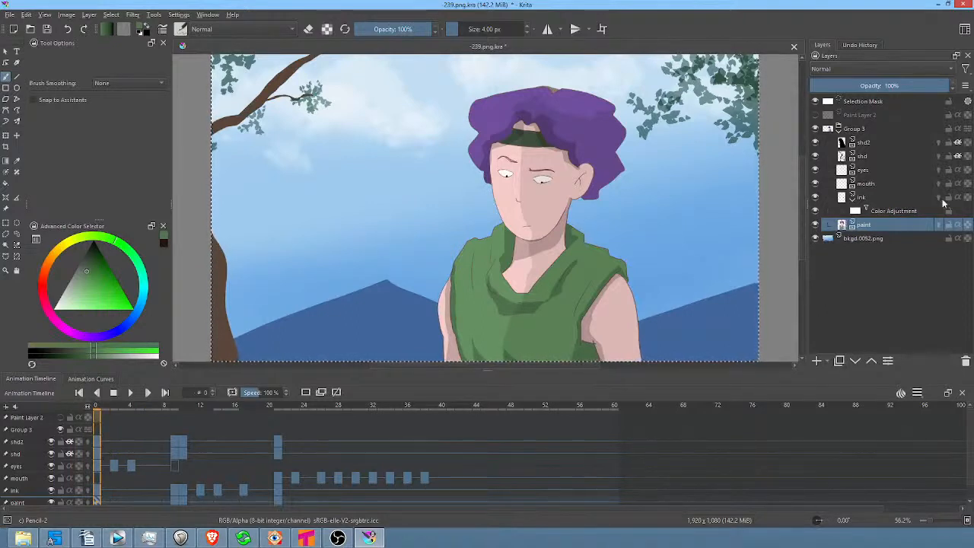
{"action": "mouse_move", "coordinate": [869, 226]}
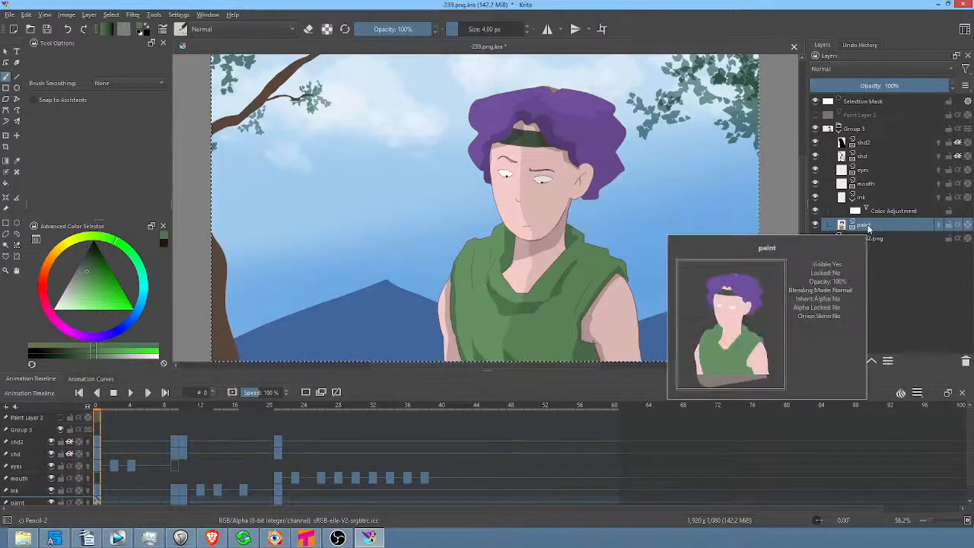
{"action": "mouse_move", "coordinate": [864, 131]}
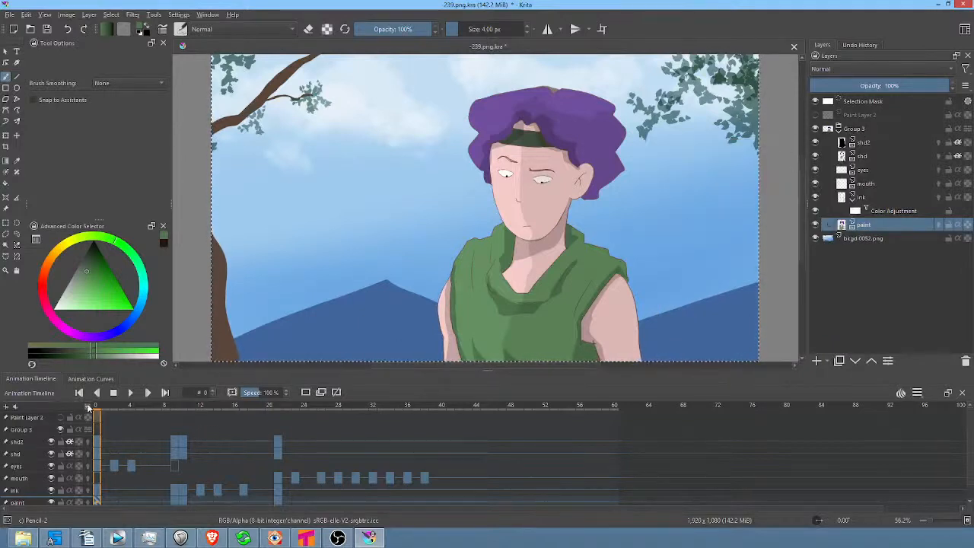
{"action": "left_click_drag", "start_coordinate": [88, 409], "coordinate": [148, 403]}
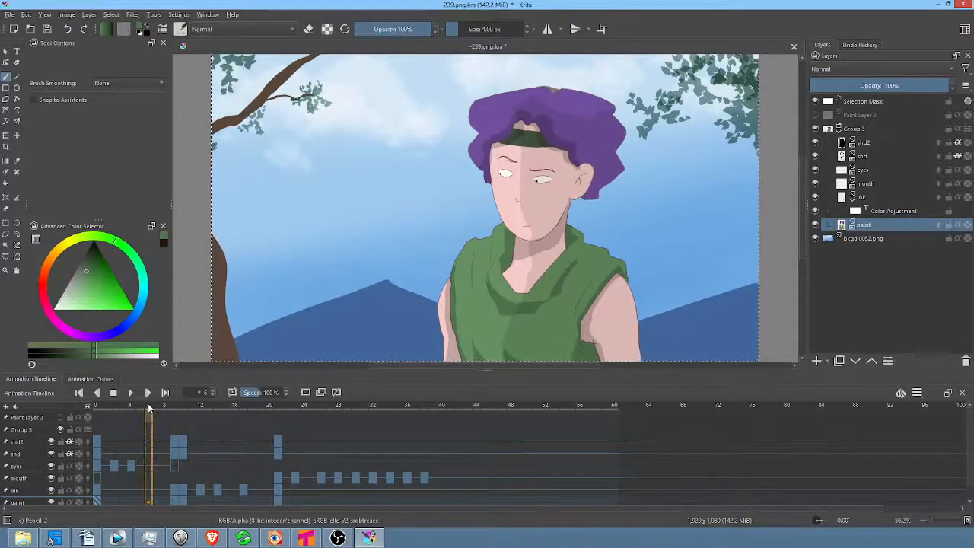
Advance shot 239 frame by frame from frame 6 to 16, and scrub ahead to frame 29 to review the mouth movement.
{"action": "key", "text": "Right"}
{"action": "key", "text": "Right"}
{"action": "key", "text": "Right"}
{"action": "key", "text": "Right"}
{"action": "key", "text": "Right"}
{"action": "key", "text": "Right"}
{"action": "key", "text": "Right"}
{"action": "key", "text": "Right"}
{"action": "key", "text": "Right"}
{"action": "key", "text": "Right"}
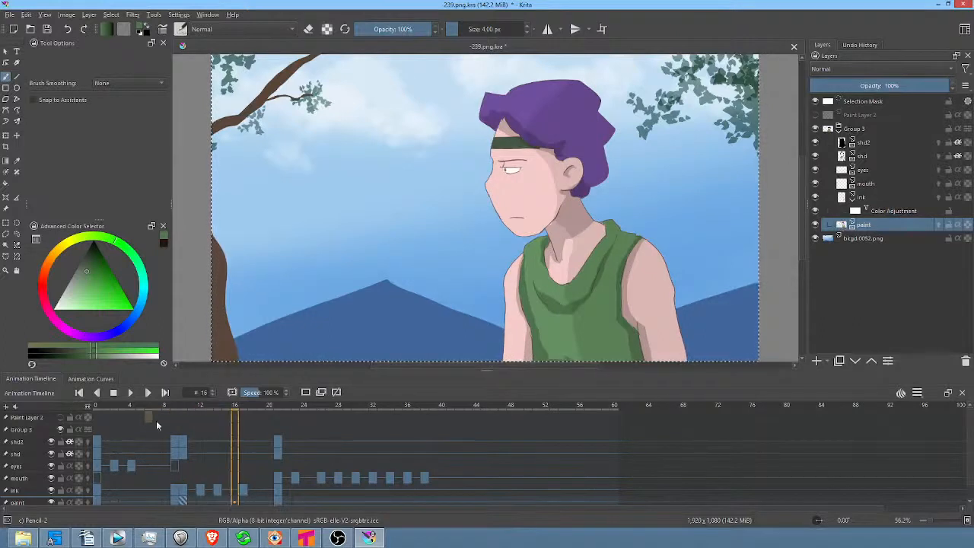
{"action": "left_click_drag", "start_coordinate": [263, 415], "coordinate": [347, 423]}
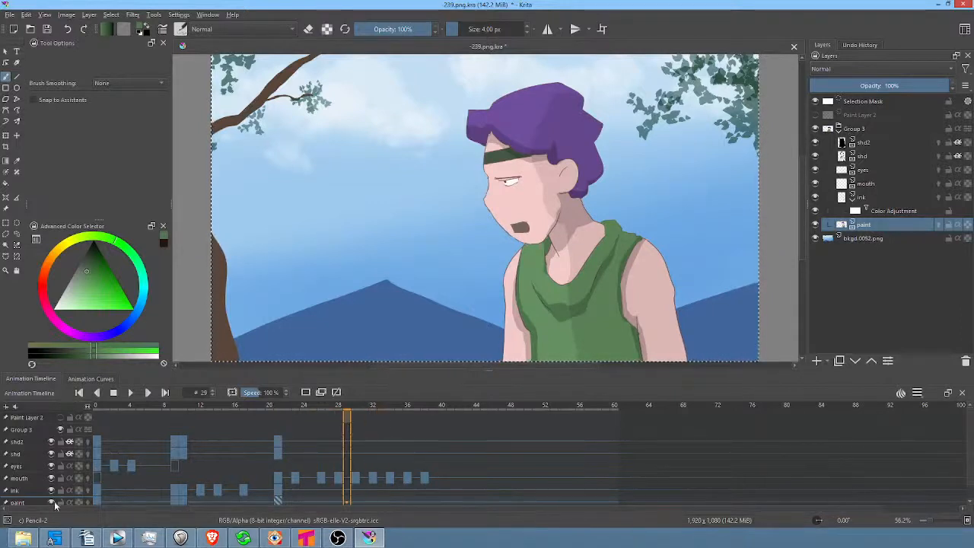
Unpin the mouth layer from the timeline, bring it back by selecting it, and toggle its visibility off and on.
{"action": "left_click", "coordinate": [6, 479]}
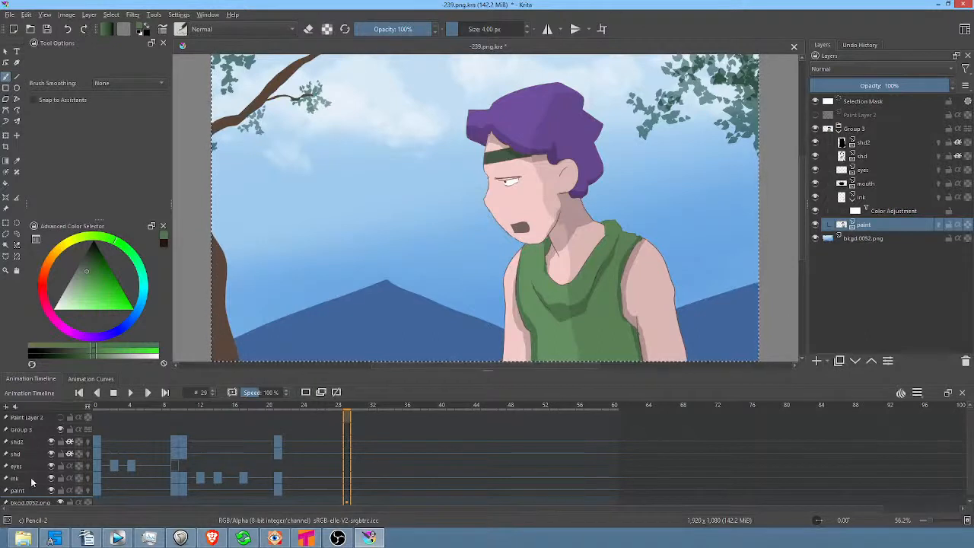
{"action": "left_click", "coordinate": [880, 186]}
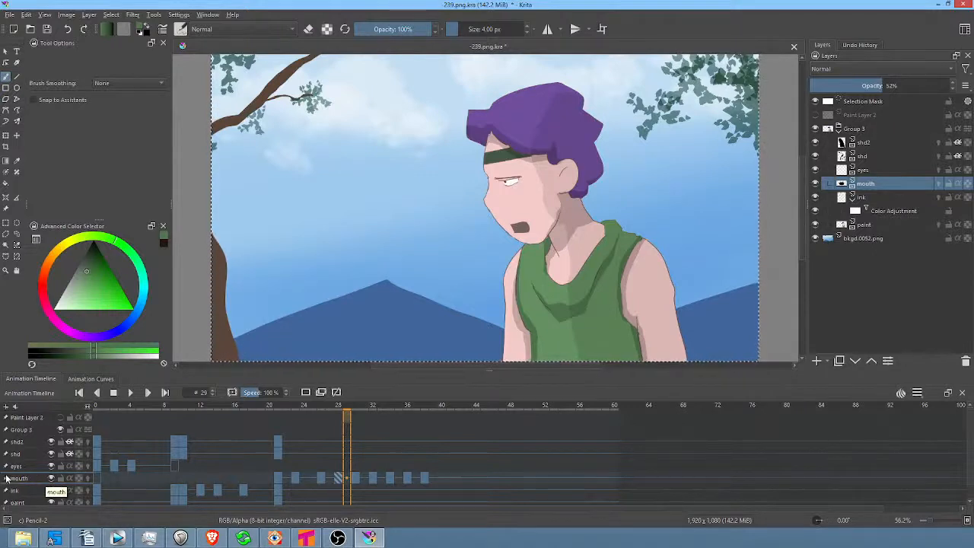
{"action": "left_click", "coordinate": [50, 478]}
{"action": "left_click", "coordinate": [50, 478]}
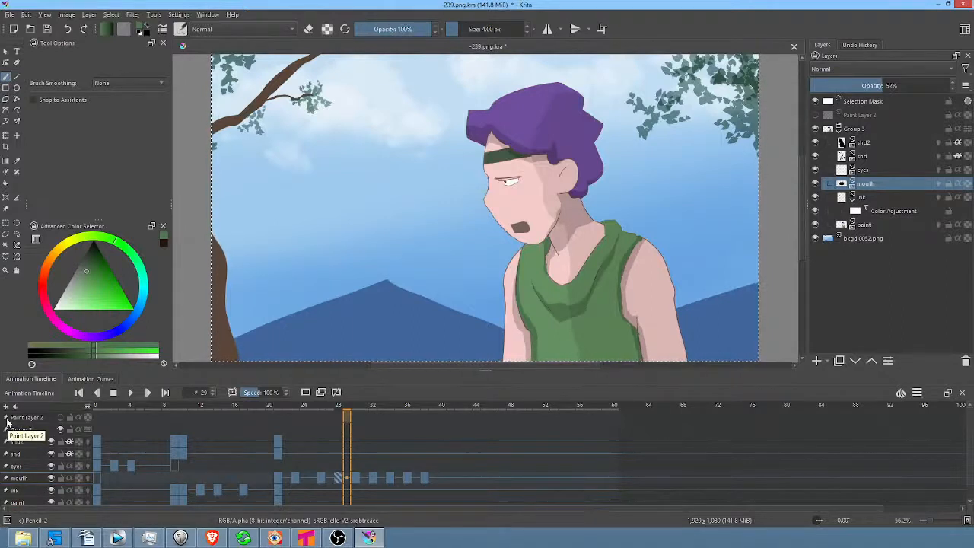
Open the About Krita information to check the installed version, and close it.
{"action": "left_click", "coordinate": [232, 14]}
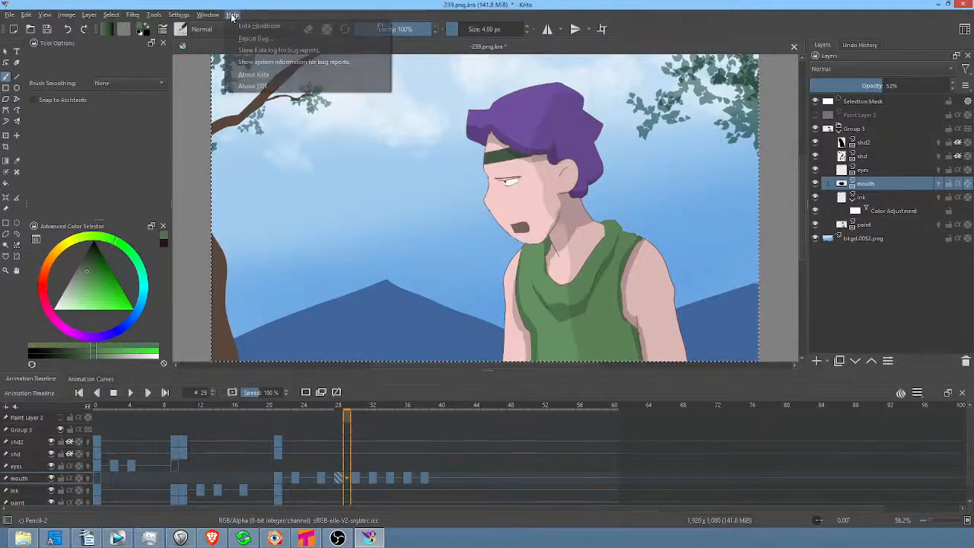
{"action": "left_click", "coordinate": [255, 77]}
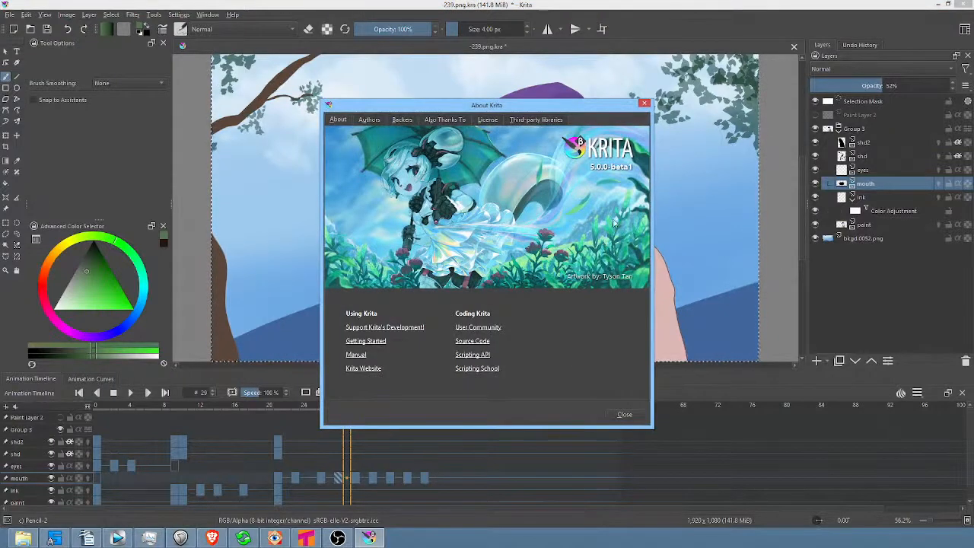
{"action": "left_click", "coordinate": [644, 104]}
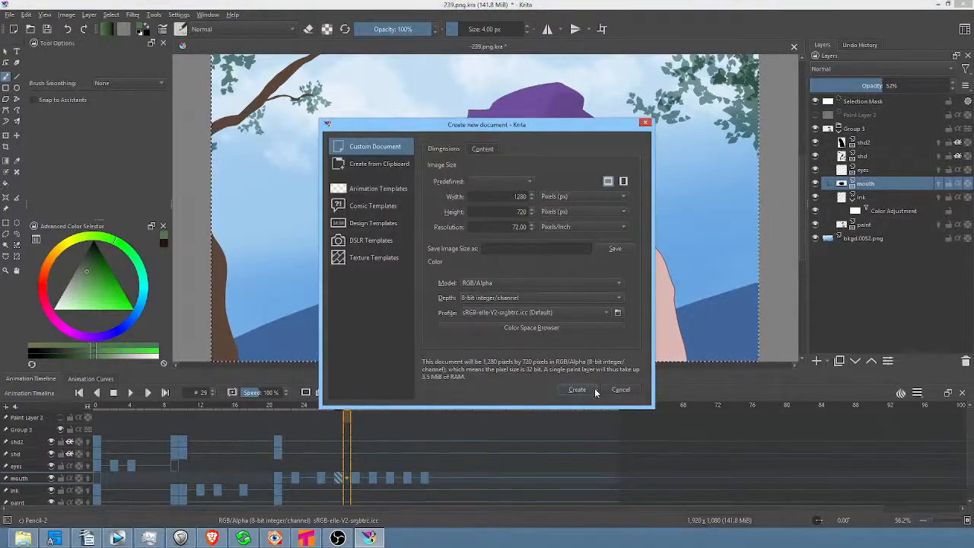
Create a new 1280 × 720 px RGB/Alpha document and examine the Background layer's details and timeline pinning option.
{"action": "left_click", "coordinate": [580, 388]}
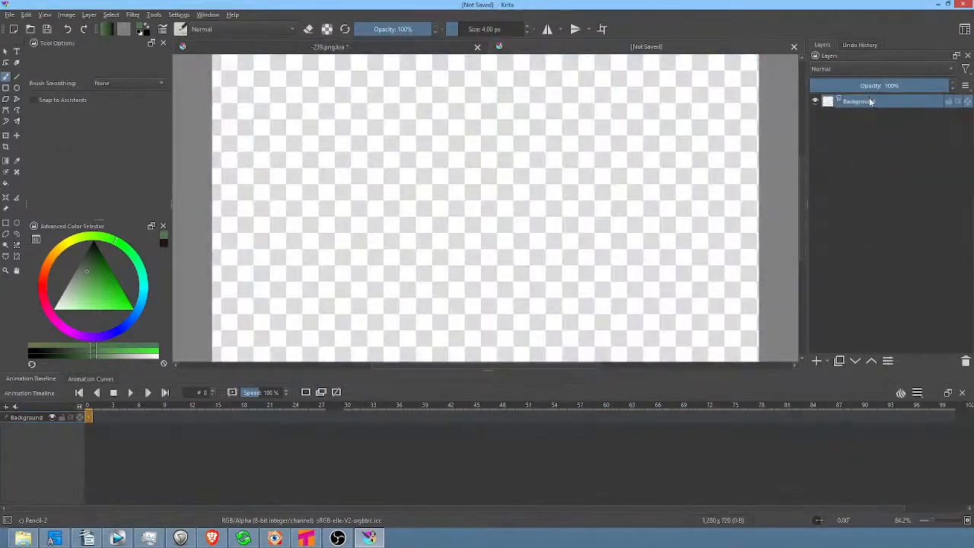
{"action": "mouse_move", "coordinate": [867, 106]}
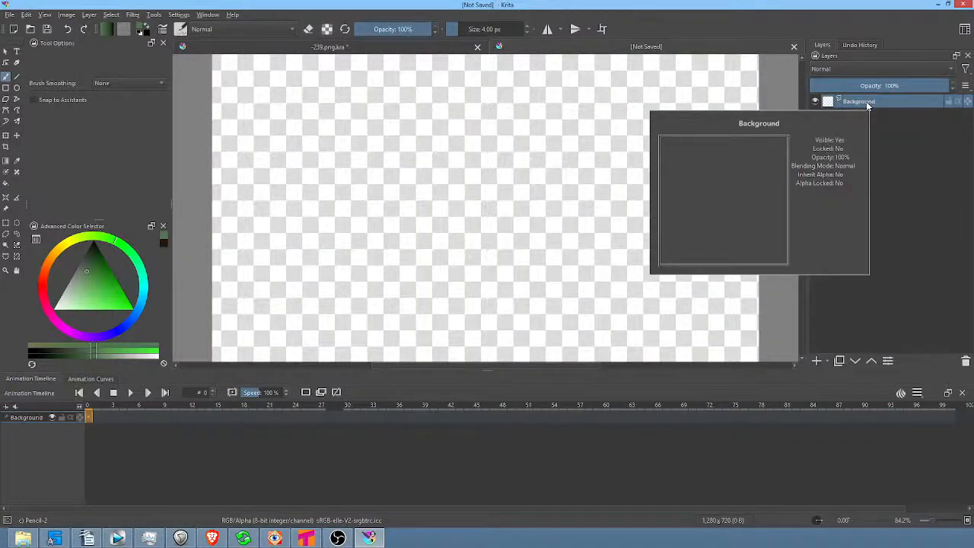
{"action": "right_click", "coordinate": [866, 107]}
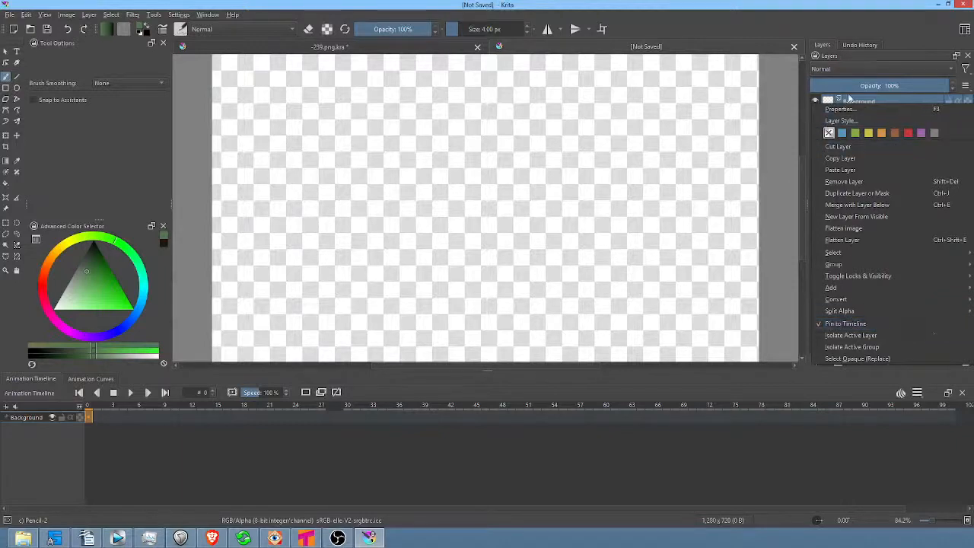
{"action": "left_click", "coordinate": [858, 30]}
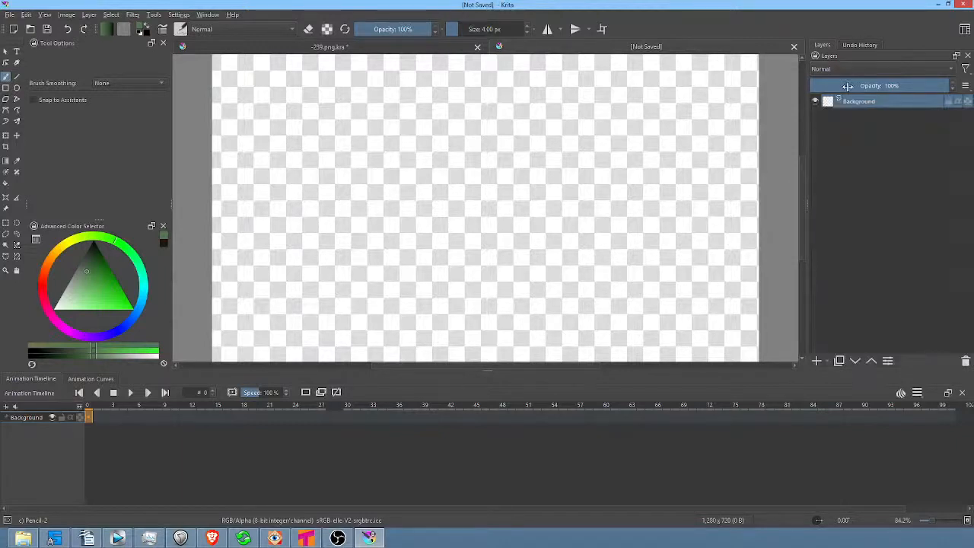
{"action": "mouse_move", "coordinate": [833, 107]}
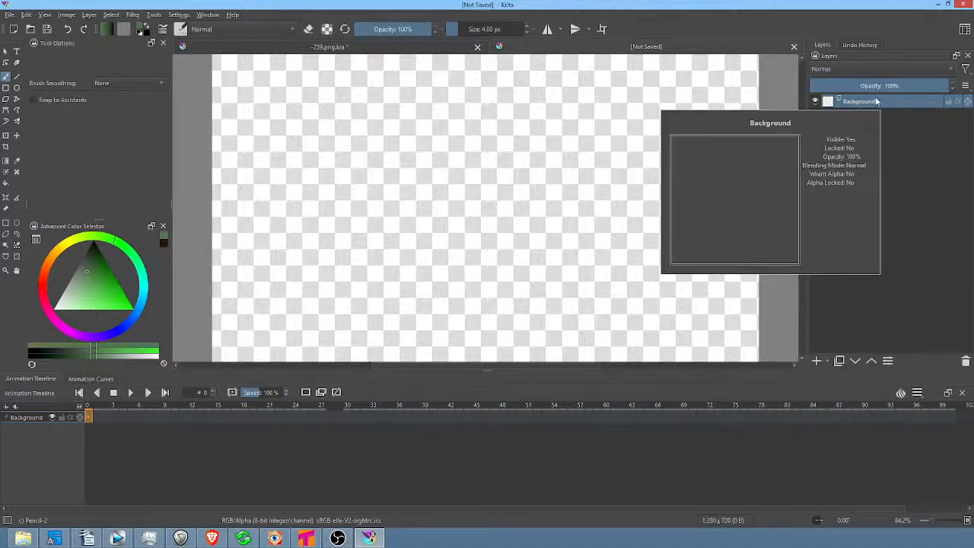
Add a new paint layer above Background and check its timeline pinning option.
{"action": "left_click", "coordinate": [816, 362]}
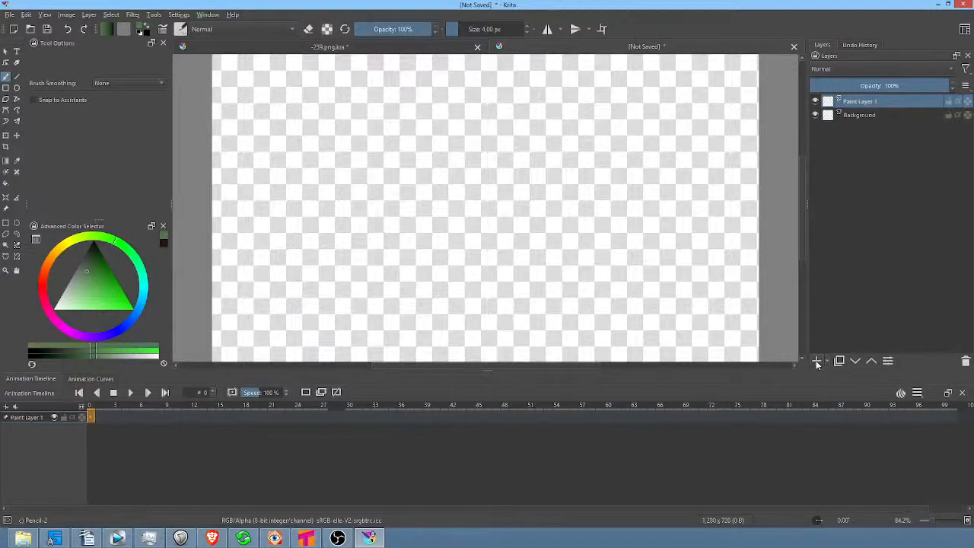
{"action": "right_click", "coordinate": [886, 106]}
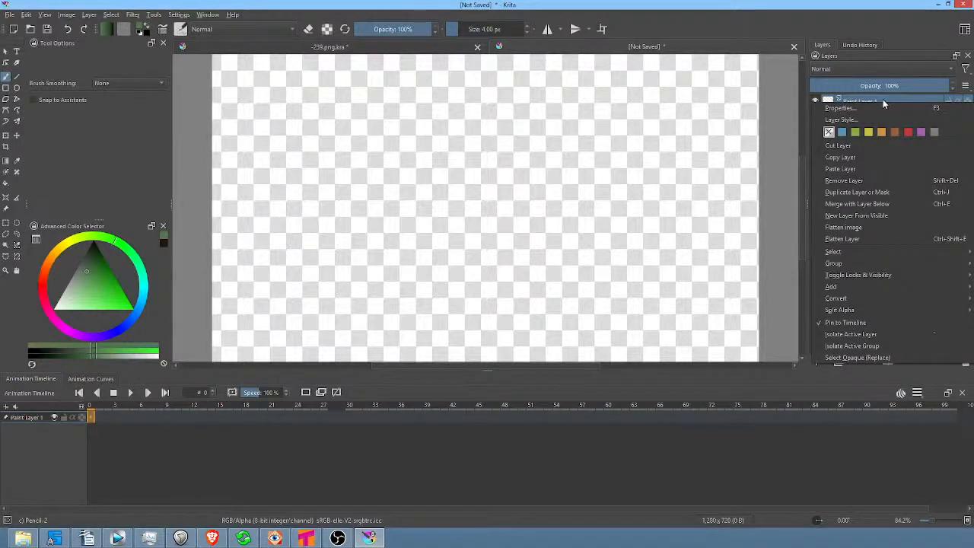
{"action": "left_click", "coordinate": [883, 99]}
Alternate the selection between Background and Paint Layer 1 to compare how each layer appears in the timeline.
{"action": "left_click", "coordinate": [863, 115]}
{"action": "mouse_move", "coordinate": [864, 116]}
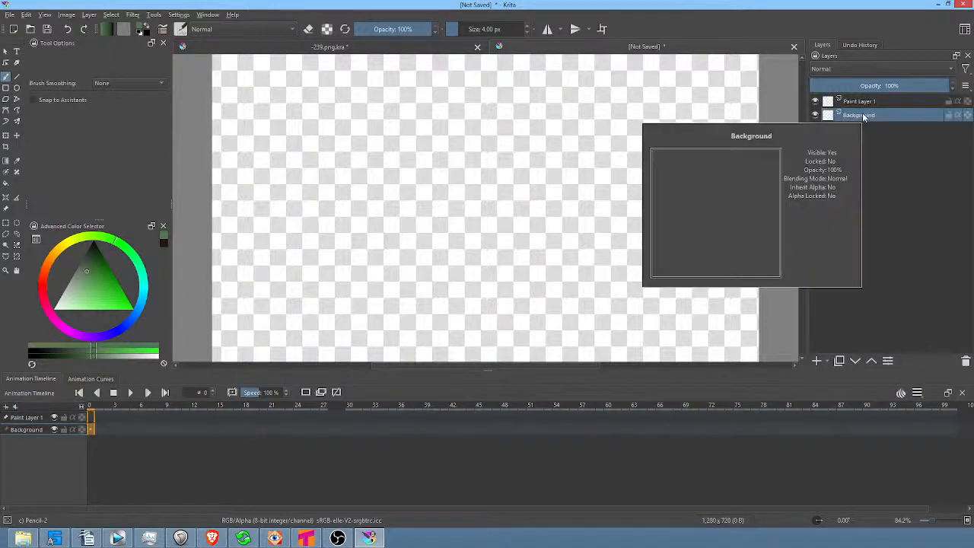
{"action": "left_click", "coordinate": [868, 103]}
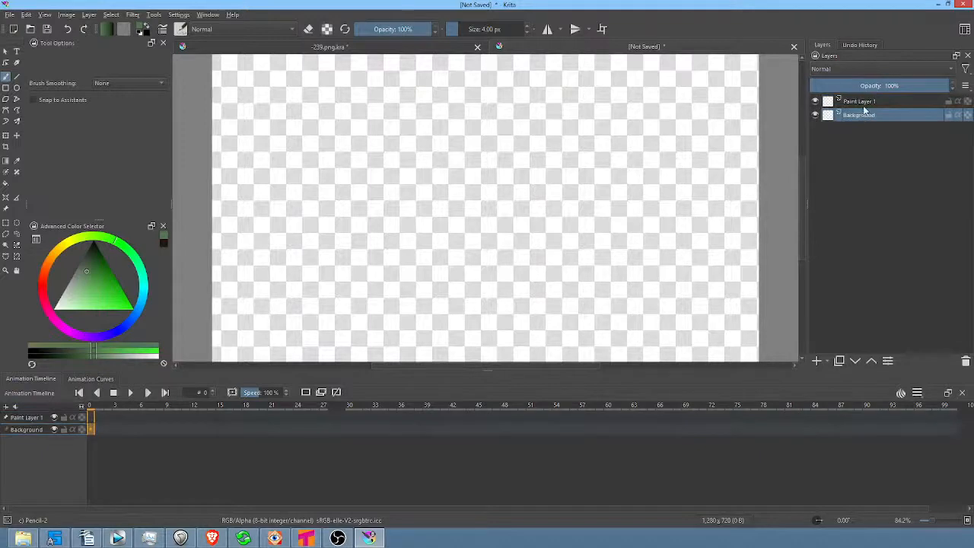
{"action": "left_click", "coordinate": [864, 108]}
{"action": "left_click", "coordinate": [862, 117]}
{"action": "left_click", "coordinate": [885, 103]}
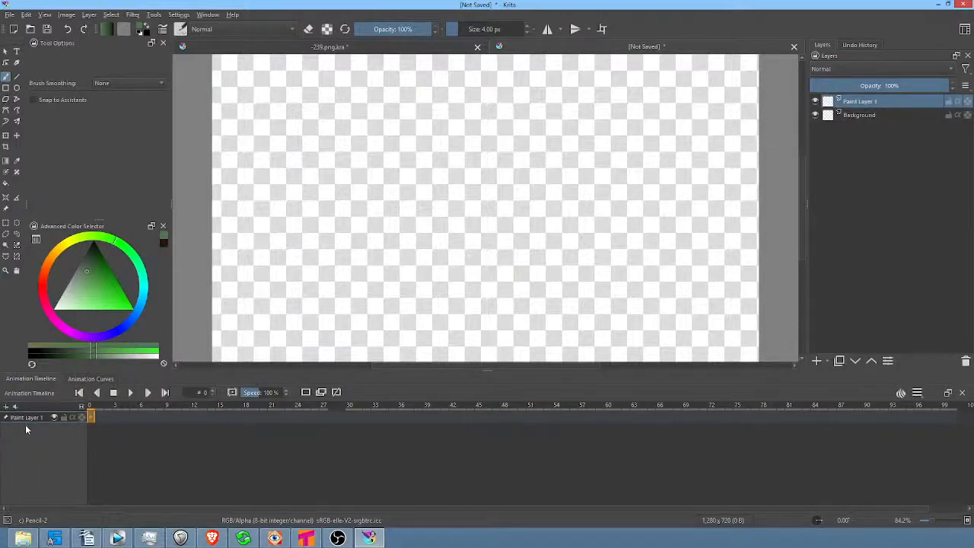
{"action": "left_click", "coordinate": [860, 116]}
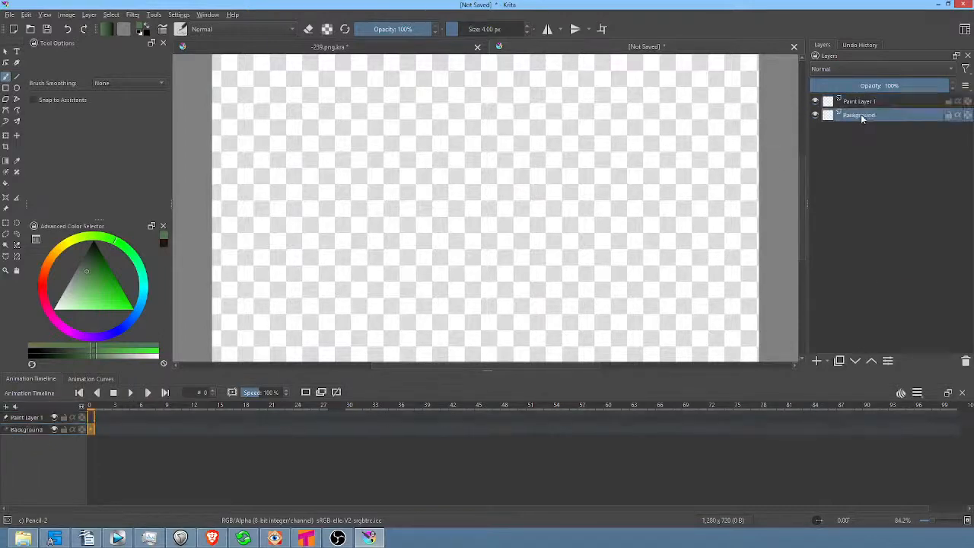
Pin the Background layer to the timeline, and close the untitled document without saving it.
{"action": "right_click", "coordinate": [861, 116]}
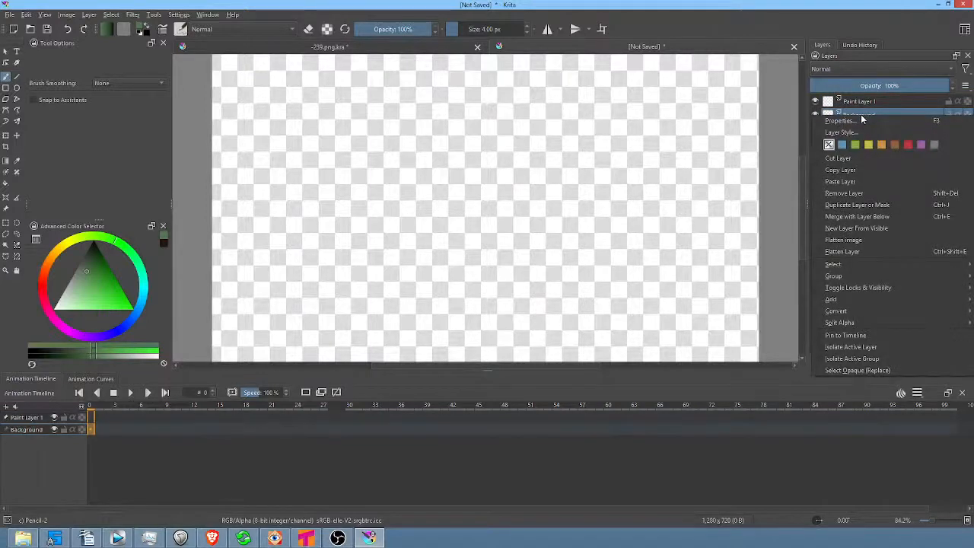
{"action": "left_click", "coordinate": [821, 338]}
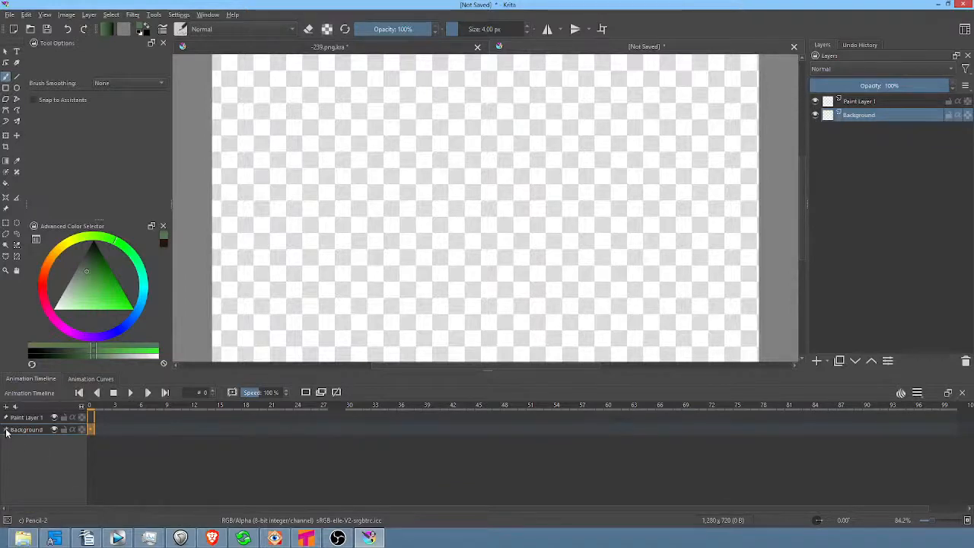
{"action": "left_click", "coordinate": [794, 46]}
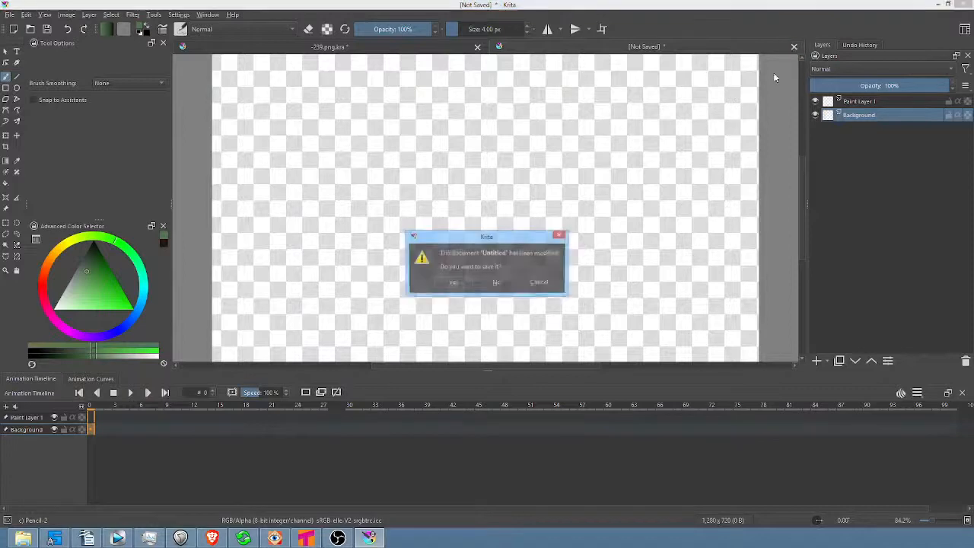
{"action": "left_click", "coordinate": [497, 283]}
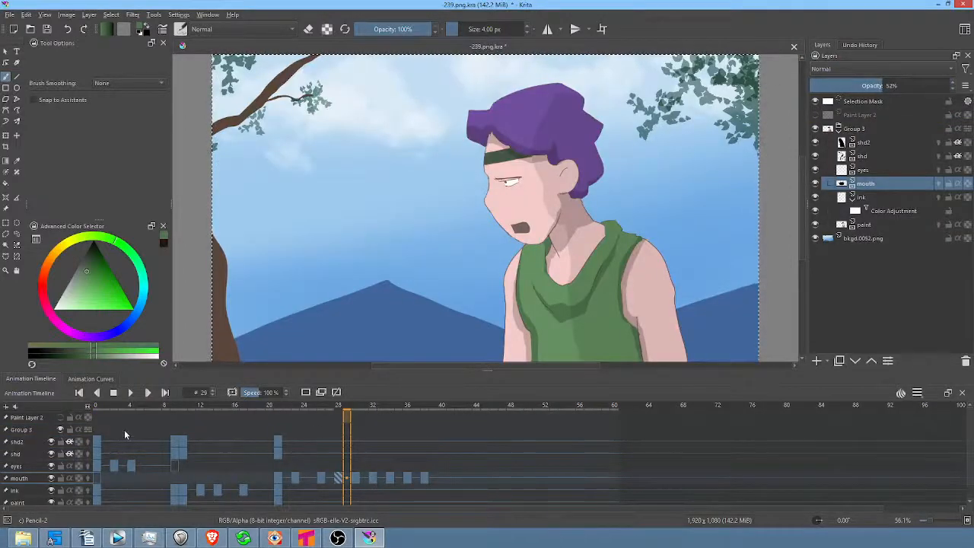
Compare shot 239's opening frames 0 to 9 in Krita with the start of the 239 clip in Vegas Pro.
{"action": "left_click", "coordinate": [96, 408]}
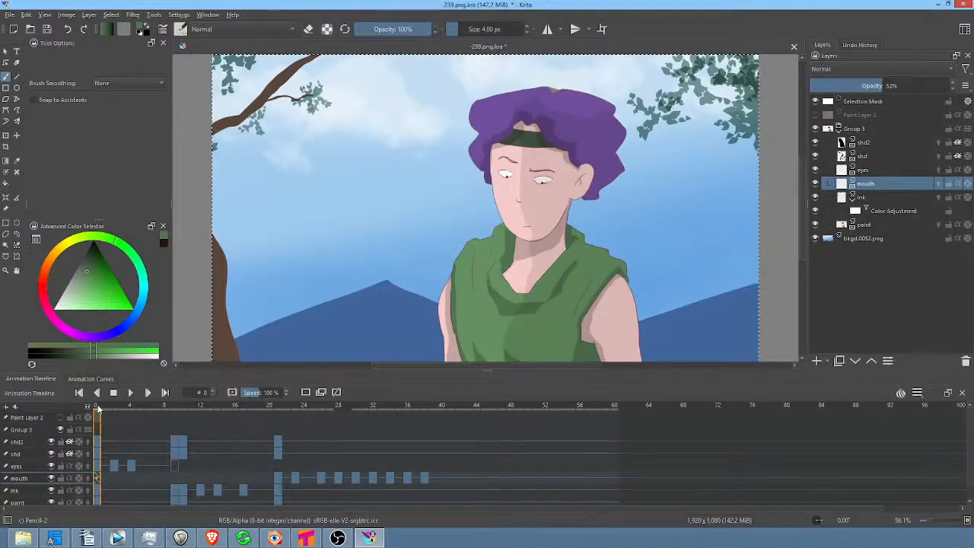
{"action": "mouse_move", "coordinate": [97, 404]}
{"action": "left_mouse_down"}
{"action": "mouse_move", "coordinate": [348, 413]}
{"action": "mouse_move", "coordinate": [92, 412]}
{"action": "left_mouse_up"}
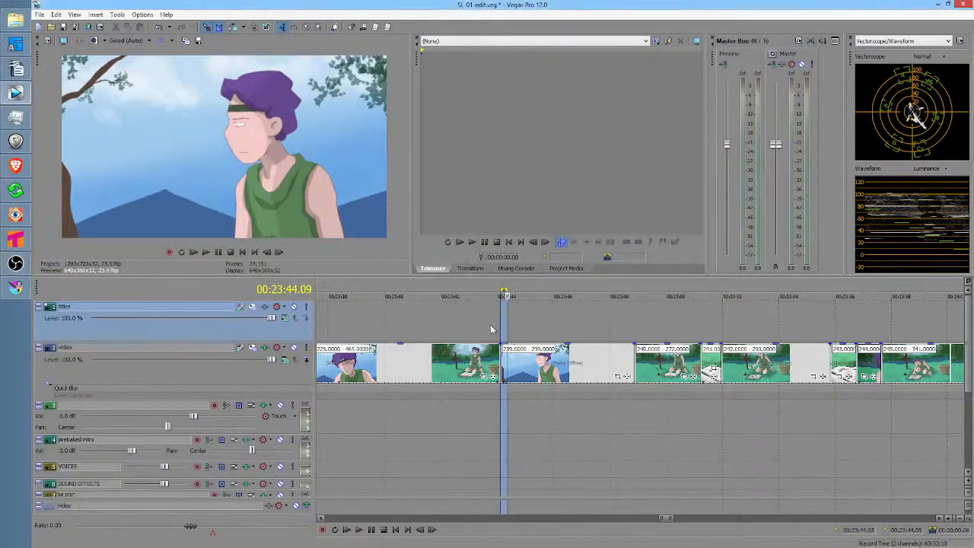
{"action": "left_click", "coordinate": [495, 331]}
{"action": "left_click_drag", "start_coordinate": [483, 331], "coordinate": [491, 330]}
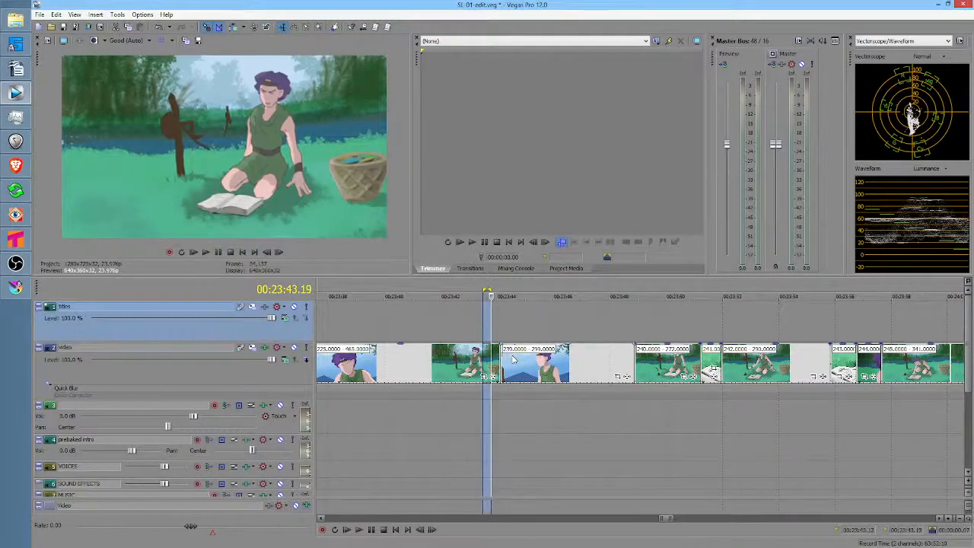
{"action": "left_click", "coordinate": [513, 357]}
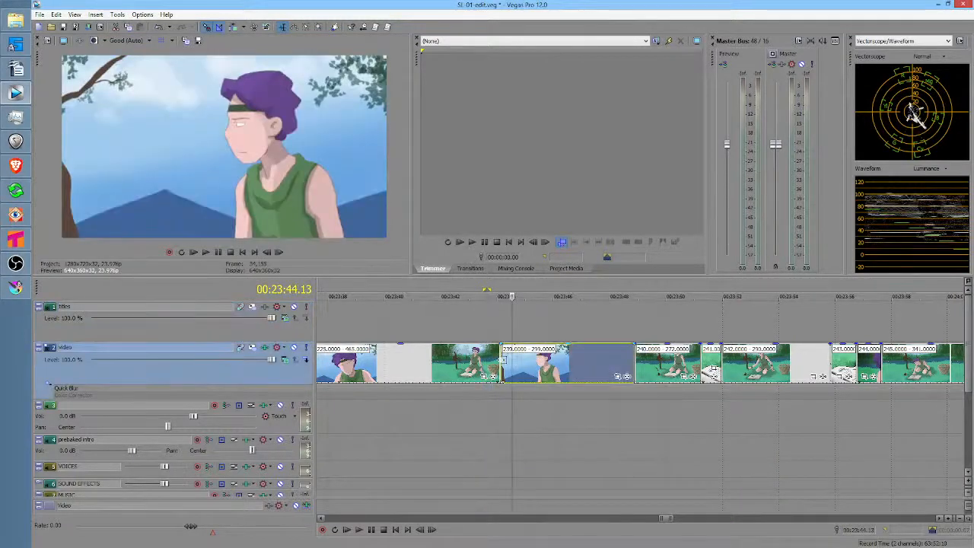
{"action": "left_click", "coordinate": [502, 360]}
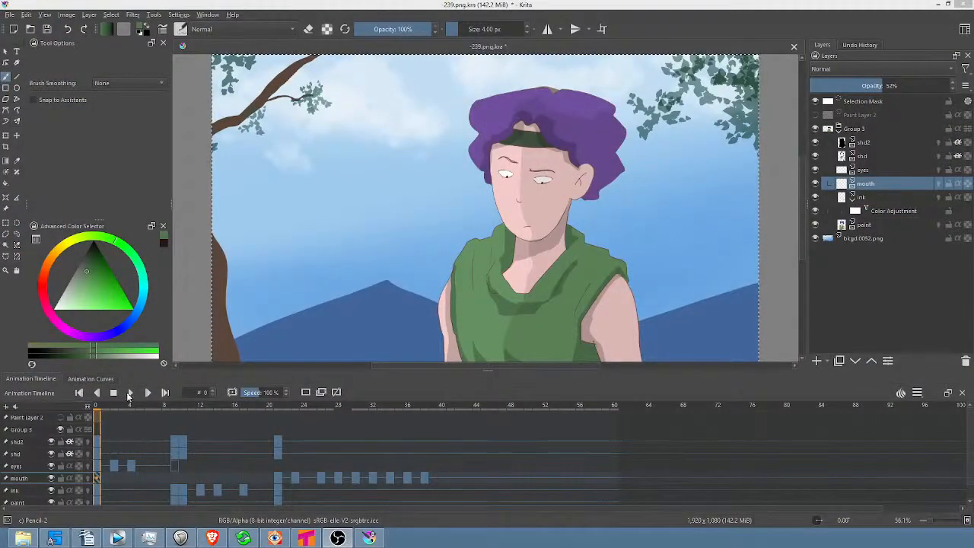
{"action": "left_click_drag", "start_coordinate": [105, 407], "coordinate": [173, 408]}
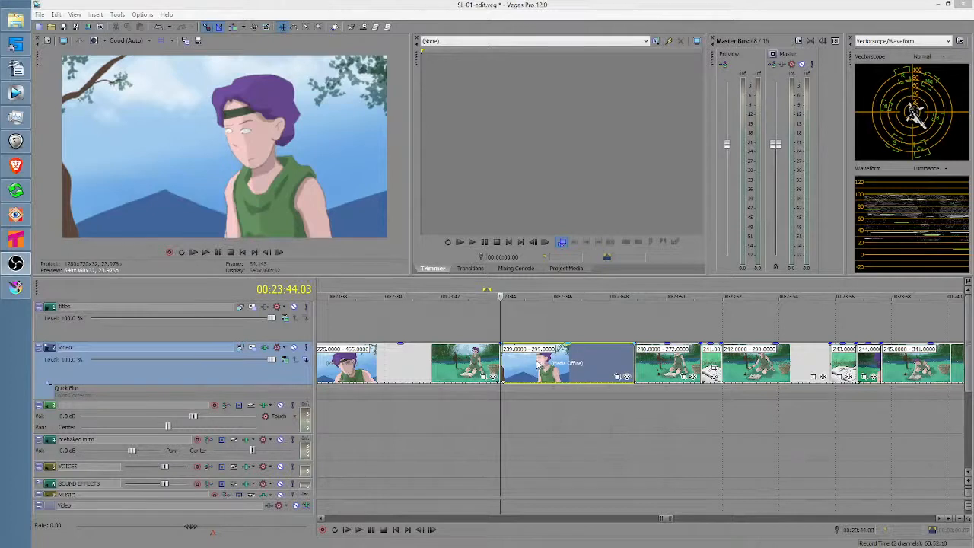
Switch to Vegas Pro, lengthen the 239 clip, and ripple the following clips to meet its end.
{"action": "mouse_move", "coordinate": [537, 363]}
{"action": "left_mouse_down"}
{"action": "mouse_move", "coordinate": [572, 369]}
{"action": "mouse_move", "coordinate": [501, 370]}
{"action": "mouse_move", "coordinate": [546, 369]}
{"action": "left_mouse_up"}
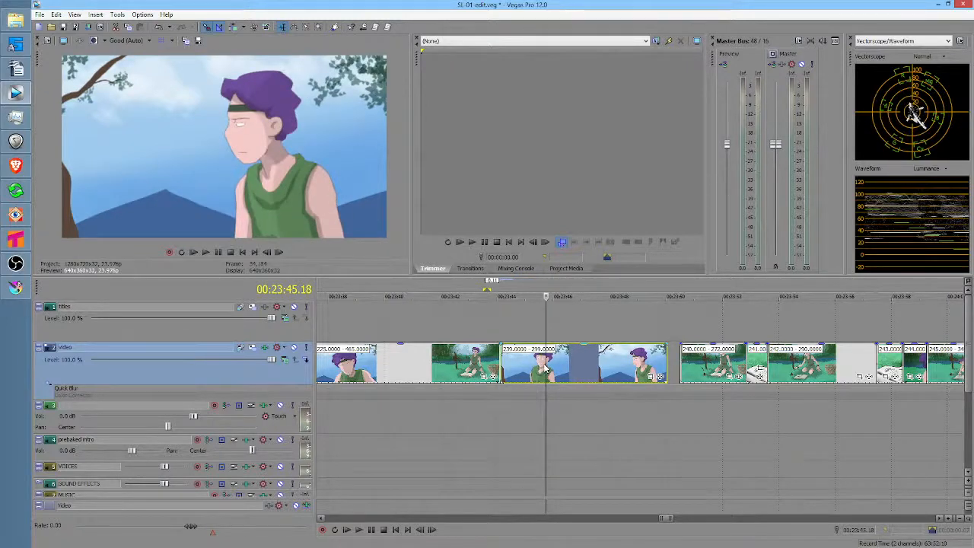
{"action": "key", "text": "f"}
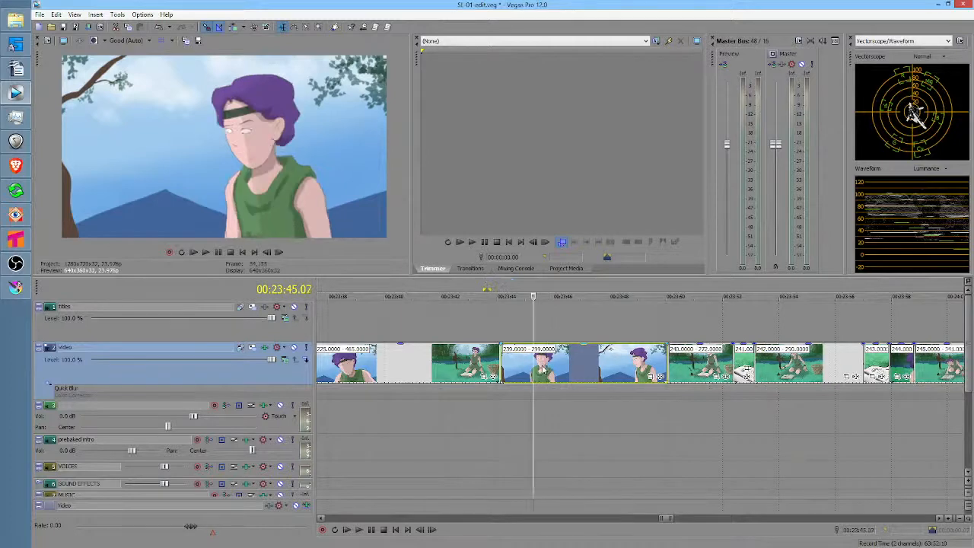
Play and scrub the edit from the riverside shot into the lengthened 239 clip to review its timing.
{"action": "left_click", "coordinate": [474, 321]}
{"action": "key", "text": "space"}
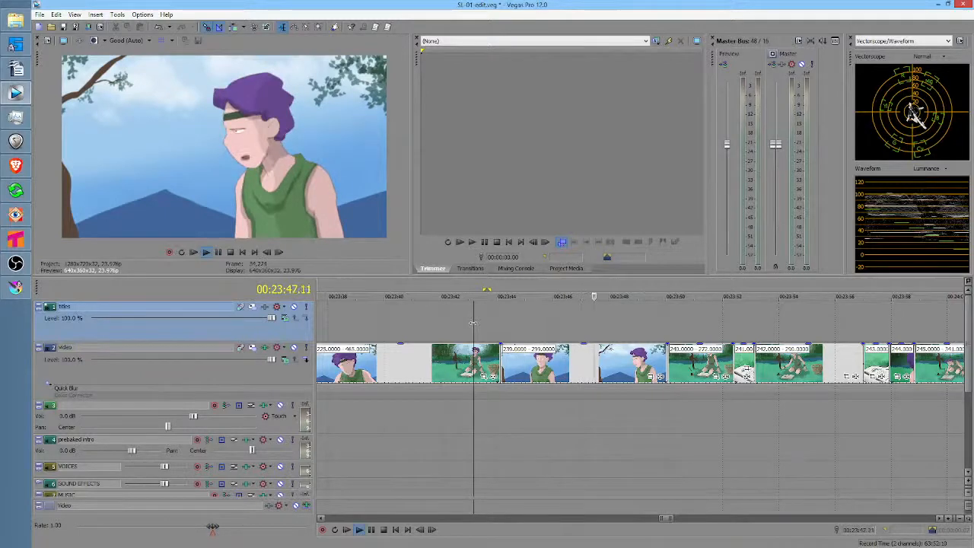
{"action": "key", "text": "space"}
{"action": "left_click", "coordinate": [455, 326]}
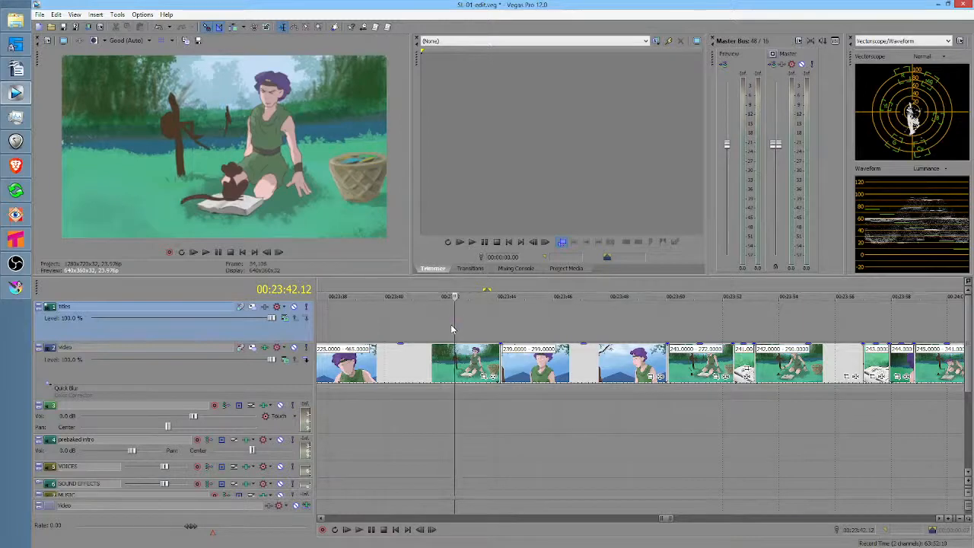
{"action": "key", "text": "space"}
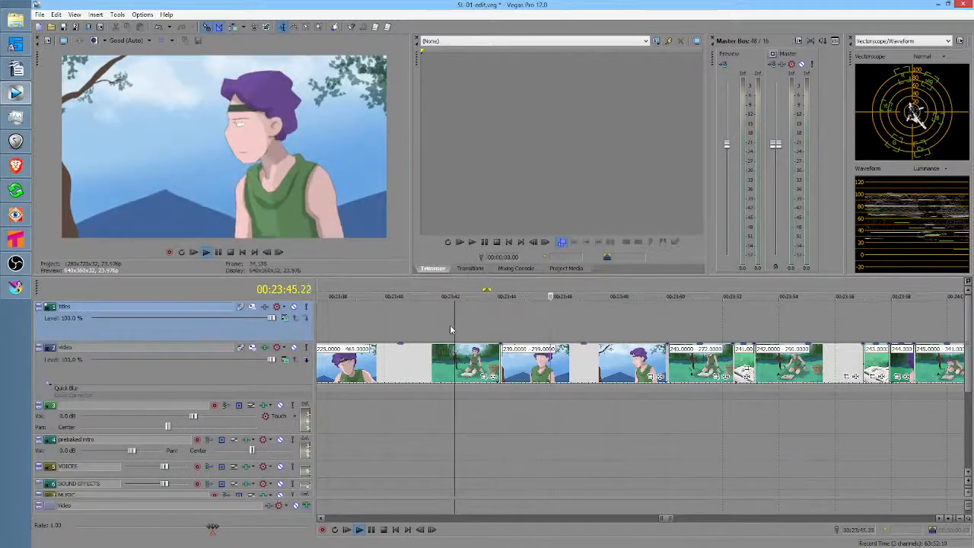
{"action": "key", "text": "space"}
{"action": "left_click_drag", "start_coordinate": [474, 327], "coordinate": [545, 328]}
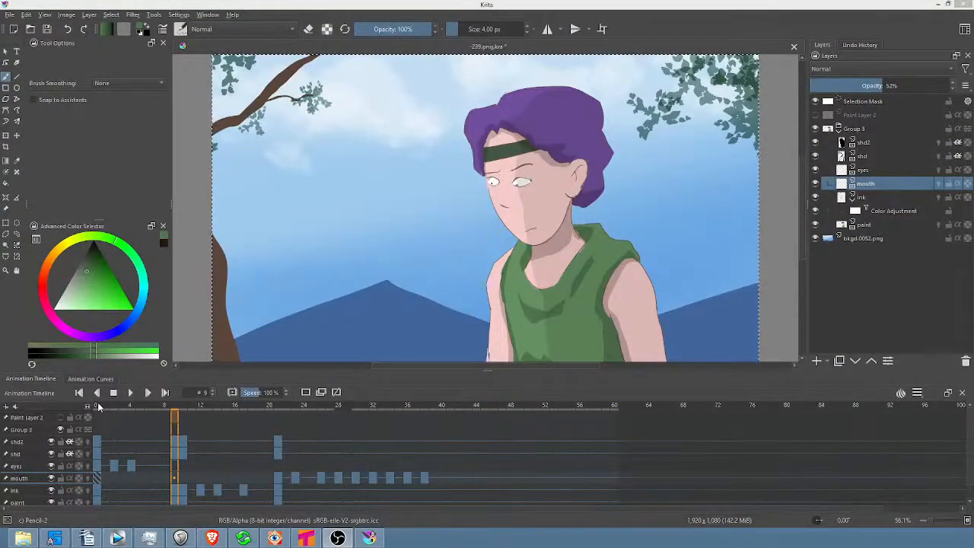
On frame 0, use Liquify on Group 3 to push the purple hair on the ear side inward, with a brush of about 355.
{"action": "left_click", "coordinate": [99, 407]}
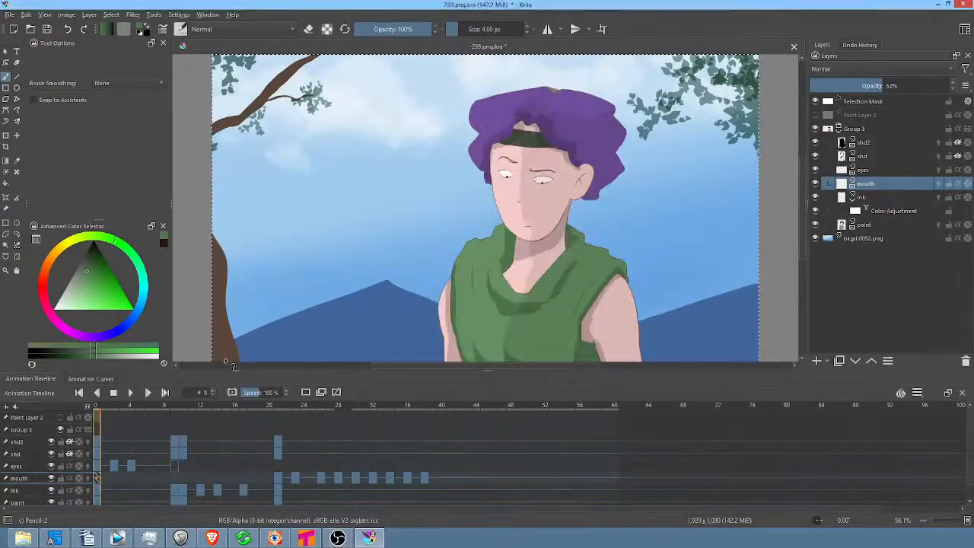
{"action": "key", "text": "ctrl+t"}
{"action": "right_click", "coordinate": [582, 112]}
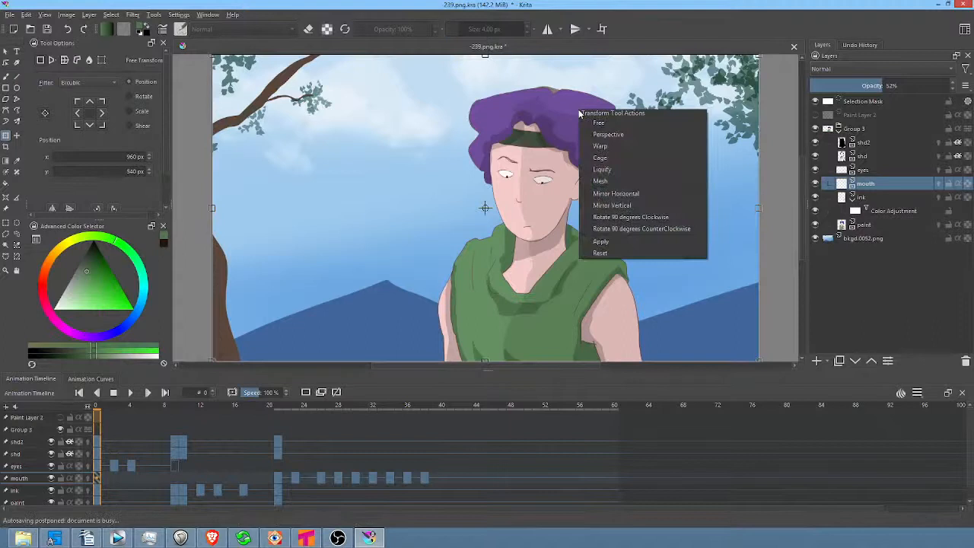
{"action": "left_click", "coordinate": [602, 169]}
{"action": "left_click", "coordinate": [860, 129]}
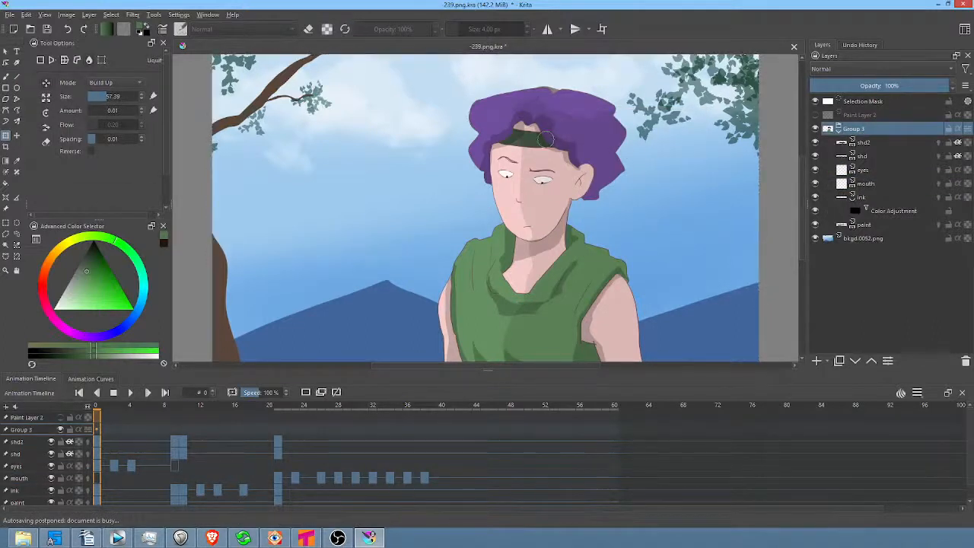
{"action": "left_click_drag", "start_coordinate": [571, 139], "coordinate": [609, 138]}
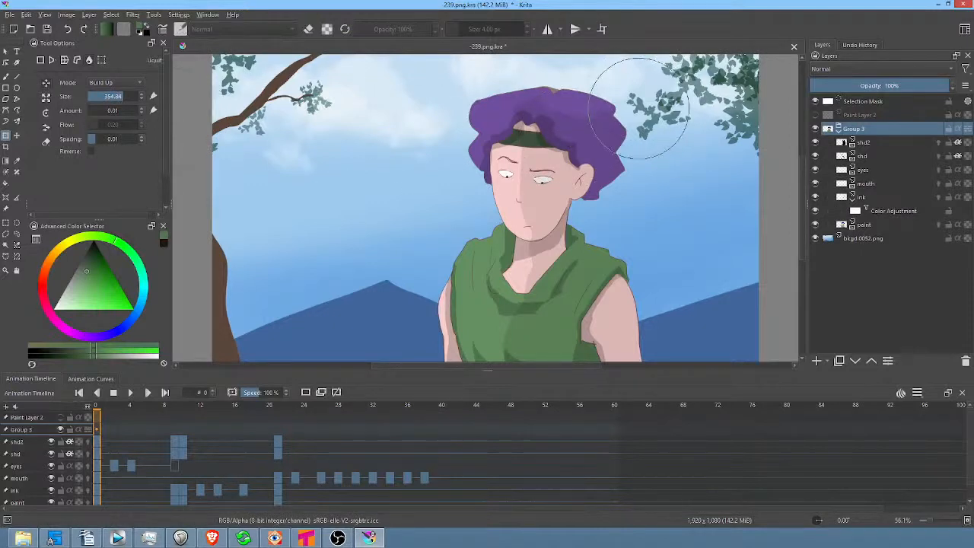
{"action": "left_click_drag", "start_coordinate": [627, 112], "coordinate": [627, 112]}
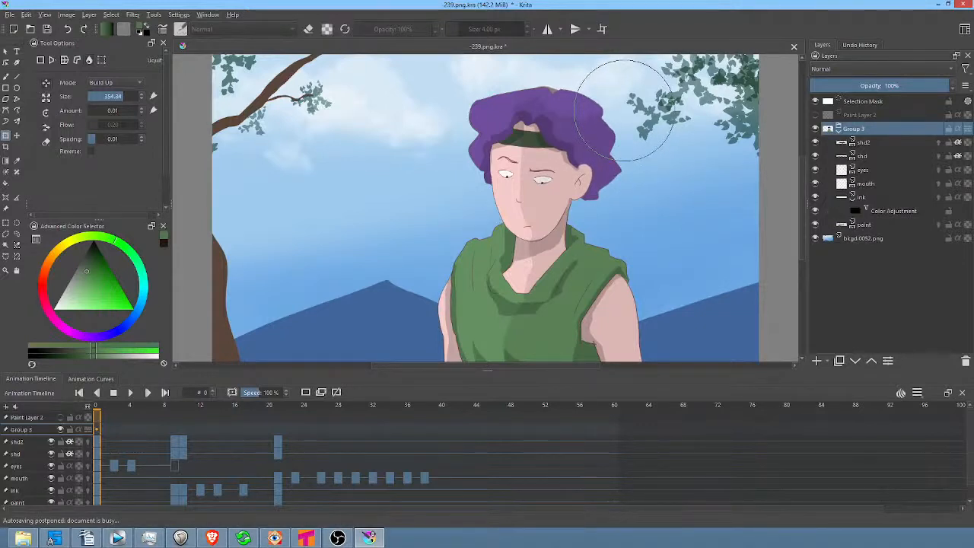
{"action": "left_click_drag", "start_coordinate": [654, 189], "coordinate": [652, 190]}
{"action": "key", "text": "bracketleft"}
{"action": "key", "text": "bracketleft"}
{"action": "key", "text": "bracketleft"}
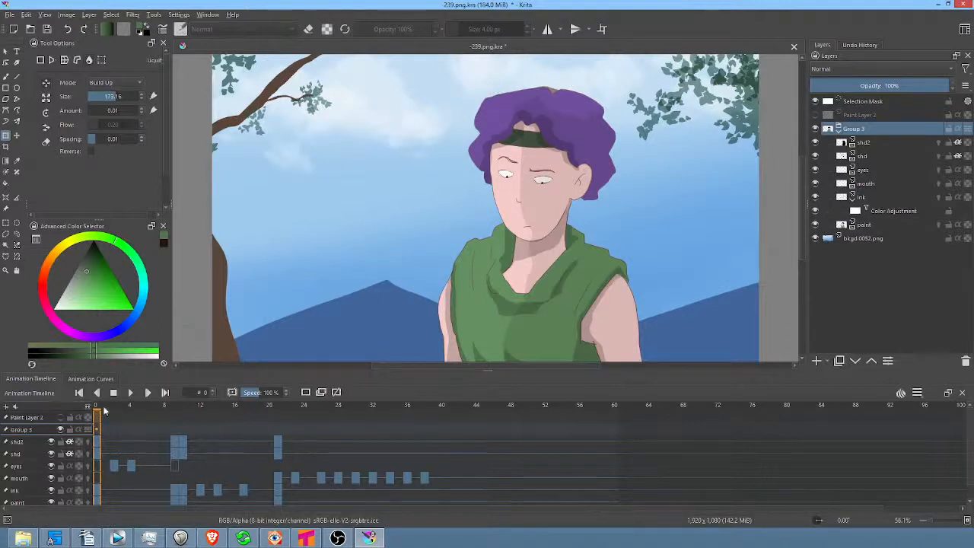
{"action": "mouse_move", "coordinate": [105, 409]}
{"action": "left_mouse_down"}
{"action": "mouse_move", "coordinate": [146, 411]}
{"action": "mouse_move", "coordinate": [97, 411]}
{"action": "left_mouse_up"}
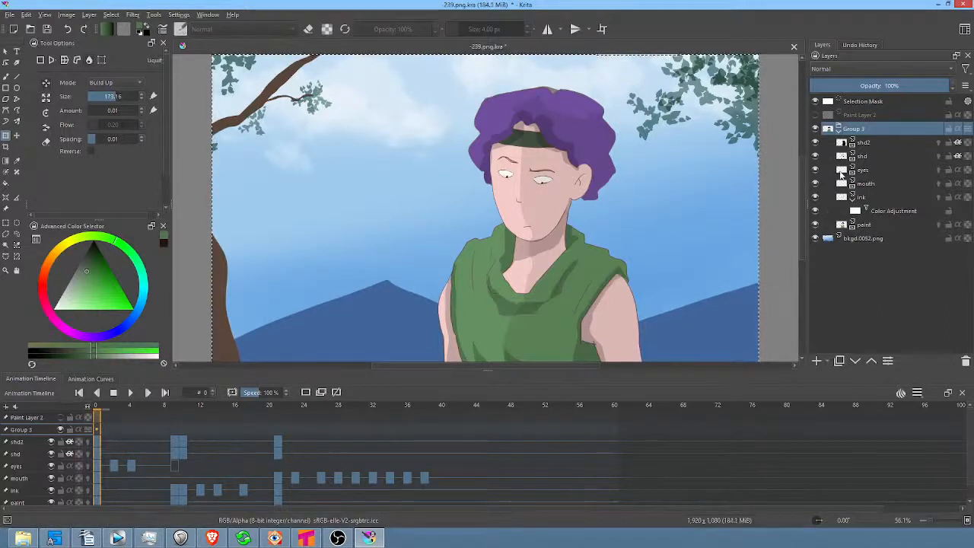
Toggle the ink layer and its Color Adjustment mask off and on to compare the line art, leaving the mask selected.
{"action": "left_click", "coordinate": [815, 198]}
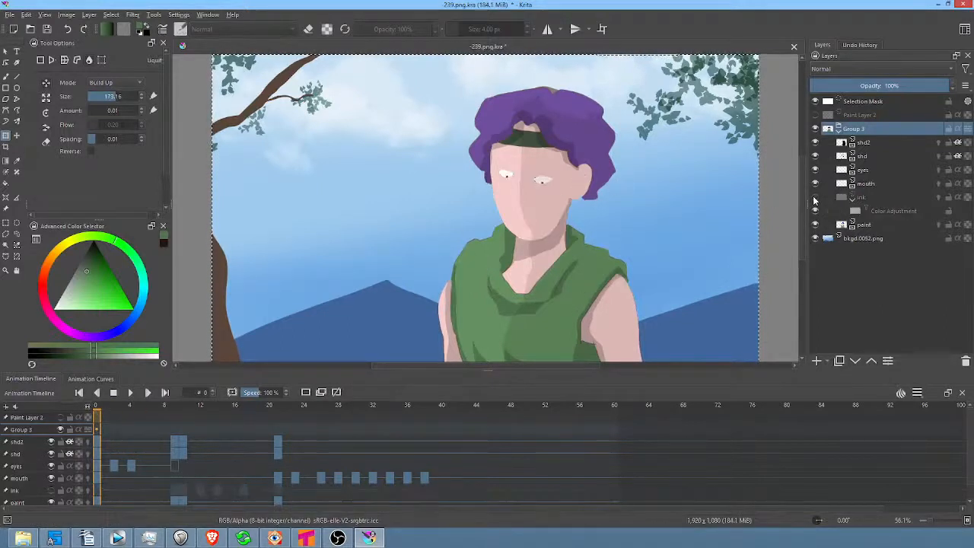
{"action": "left_click", "coordinate": [816, 198]}
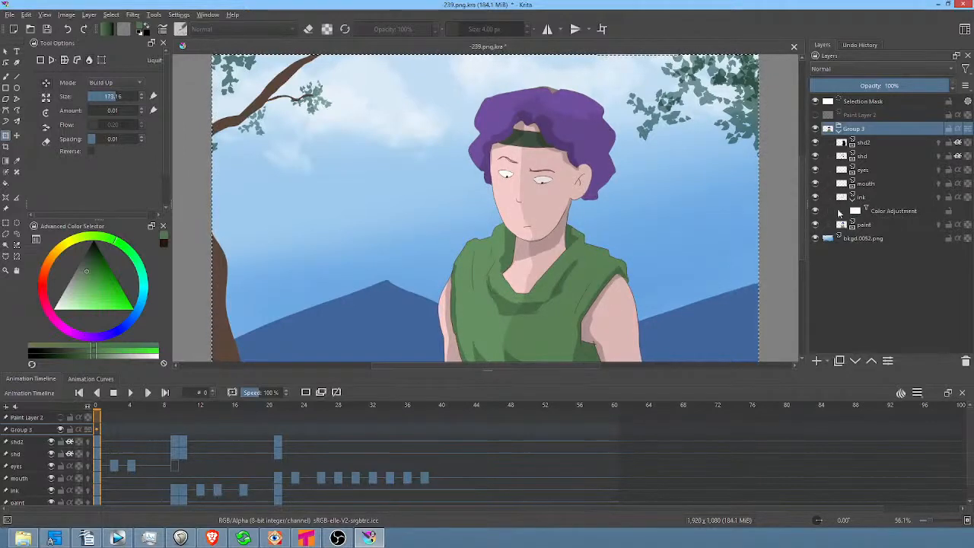
{"action": "left_click", "coordinate": [815, 210]}
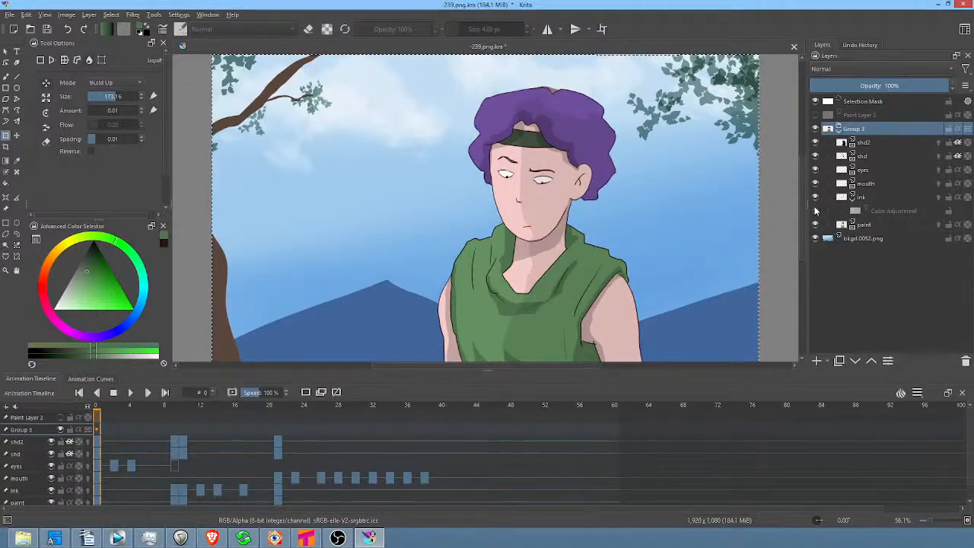
{"action": "left_click", "coordinate": [815, 211]}
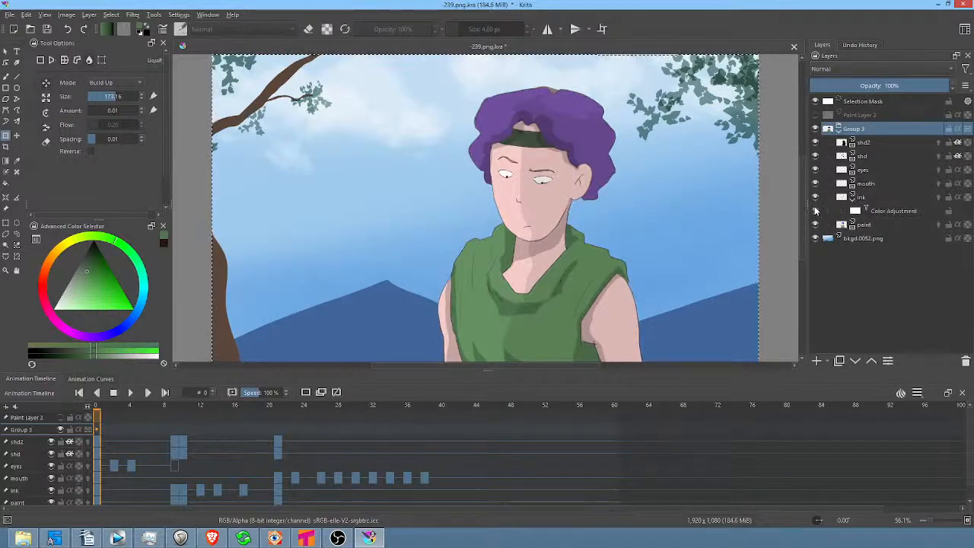
{"action": "left_click", "coordinate": [815, 211]}
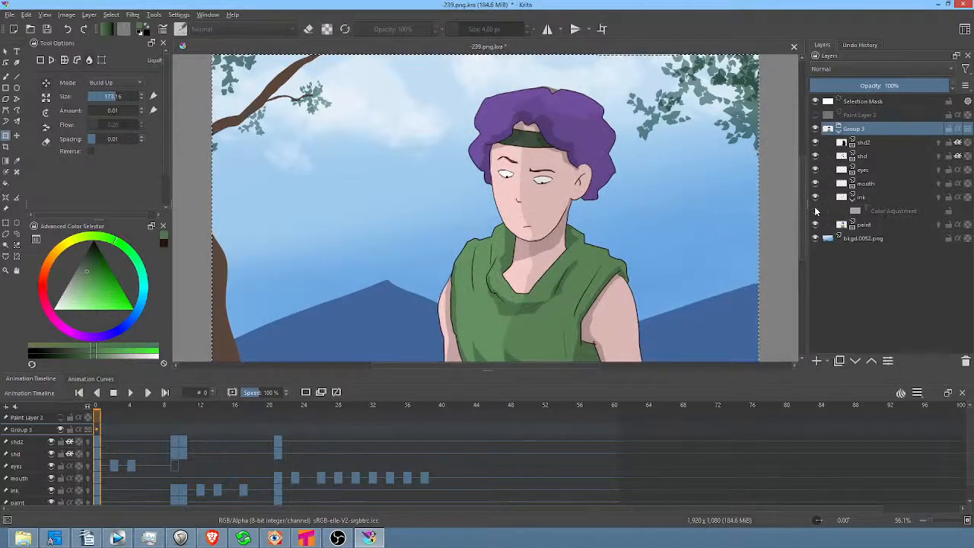
{"action": "left_click", "coordinate": [815, 212]}
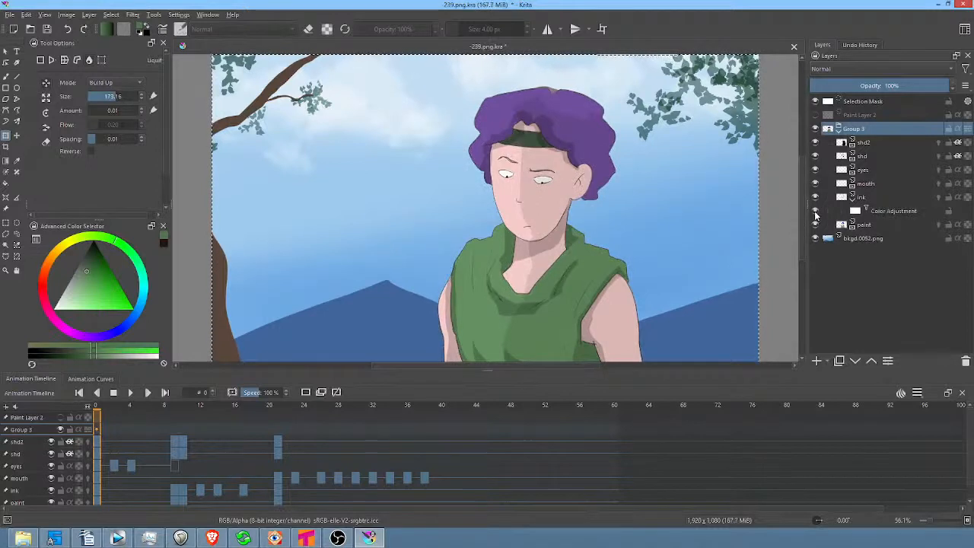
{"action": "left_click", "coordinate": [815, 212]}
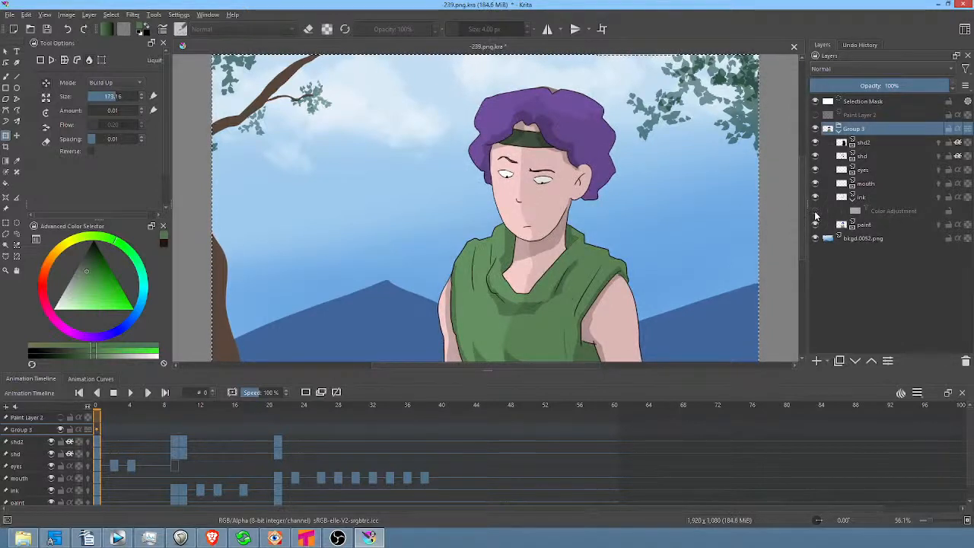
{"action": "left_click", "coordinate": [827, 212]}
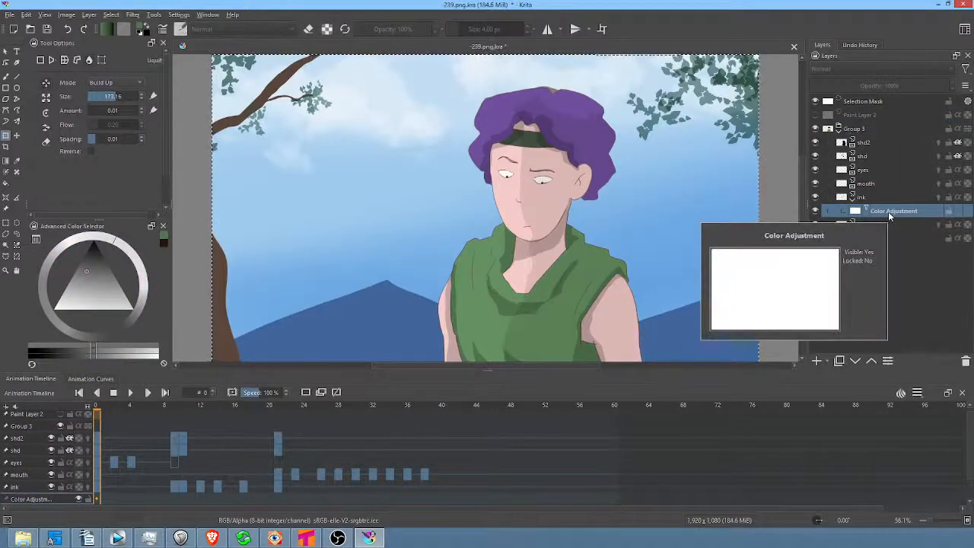
Lower the black end of the ink layer's Color Adjustment curve to output 39 in the RGBA channel.
{"action": "double_click", "coordinate": [888, 213]}
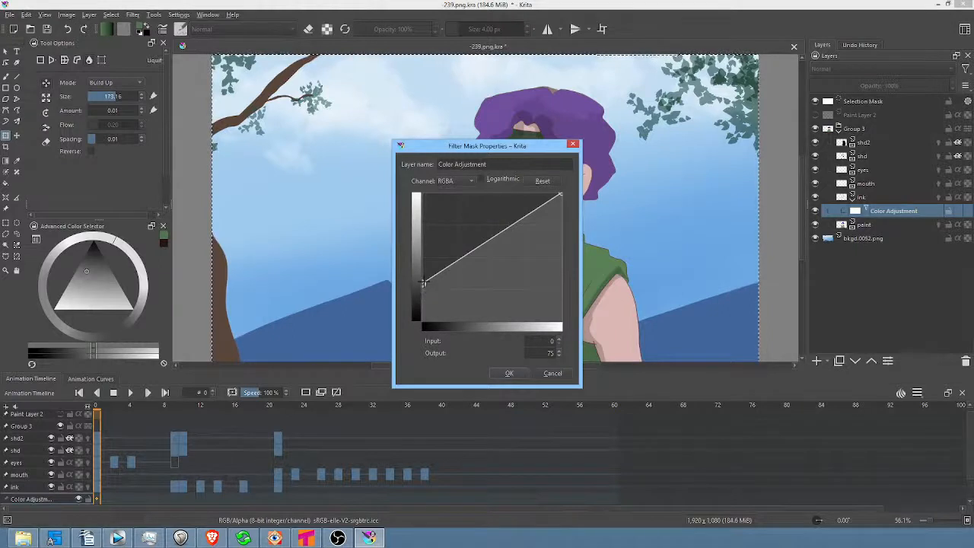
{"action": "left_click_drag", "start_coordinate": [421, 281], "coordinate": [418, 302]}
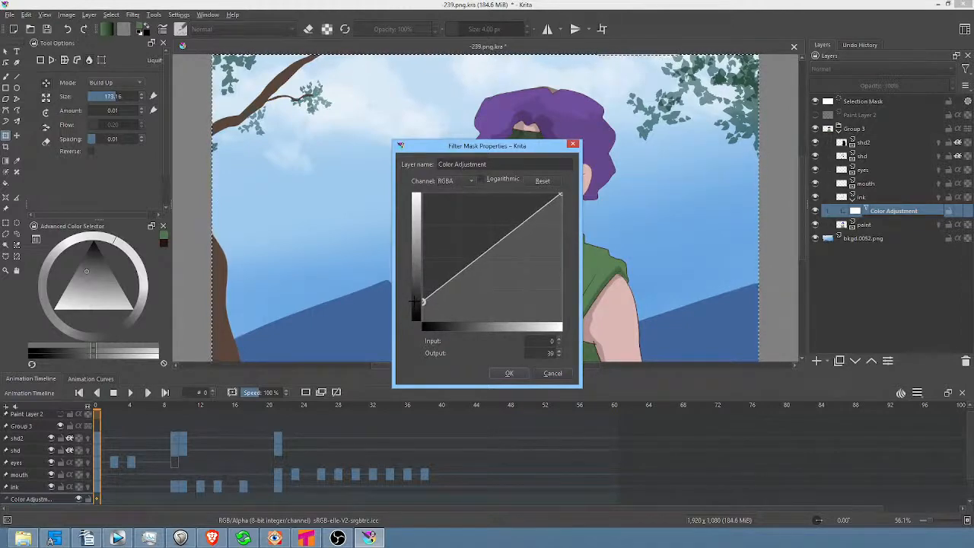
{"action": "left_click", "coordinate": [507, 373]}
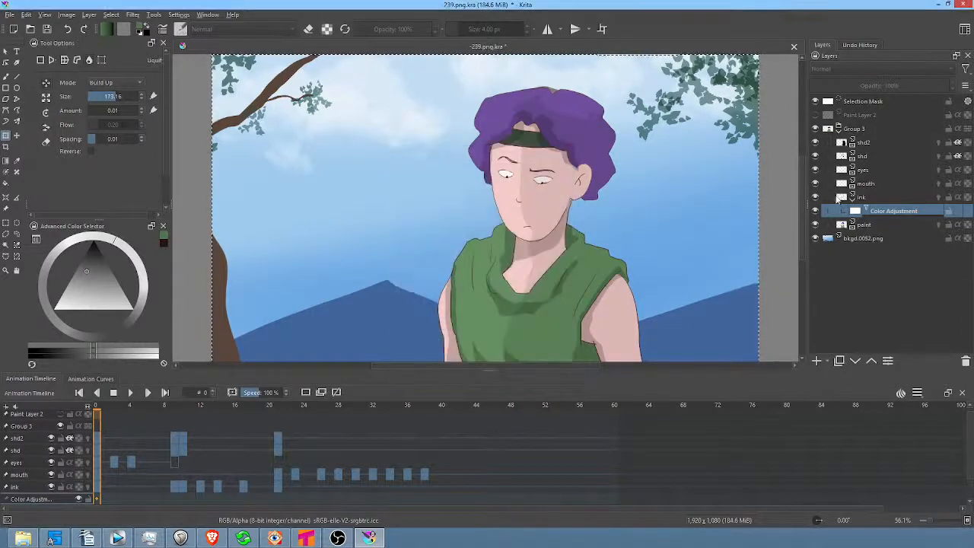
{"action": "right_click", "coordinate": [876, 210]}
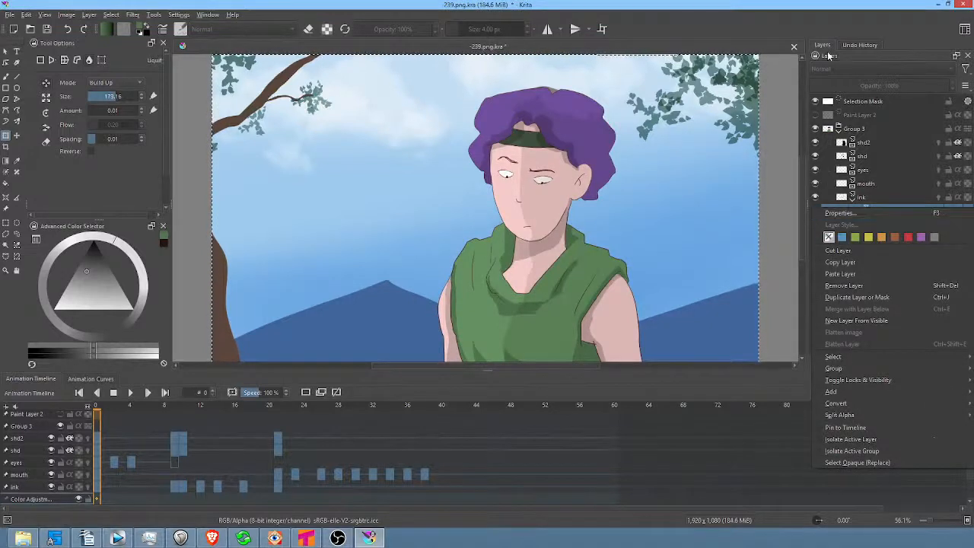
{"action": "left_click", "coordinate": [787, 17]}
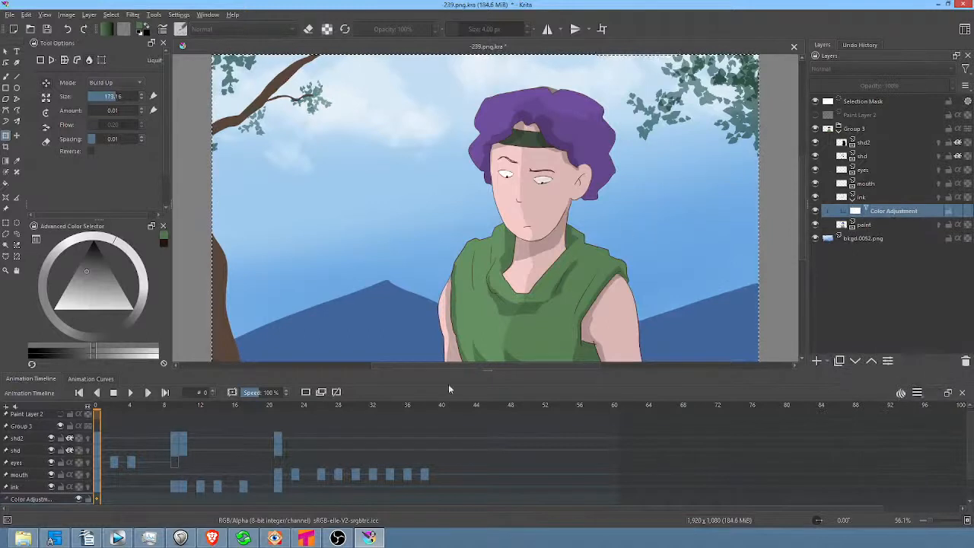
Set the black end of the Color Adjustment mask's RGBA curve to output 20, keeping the character in view for comparison.
{"action": "double_click", "coordinate": [894, 214]}
{"action": "left_click_drag", "start_coordinate": [423, 322], "coordinate": [410, 301]}
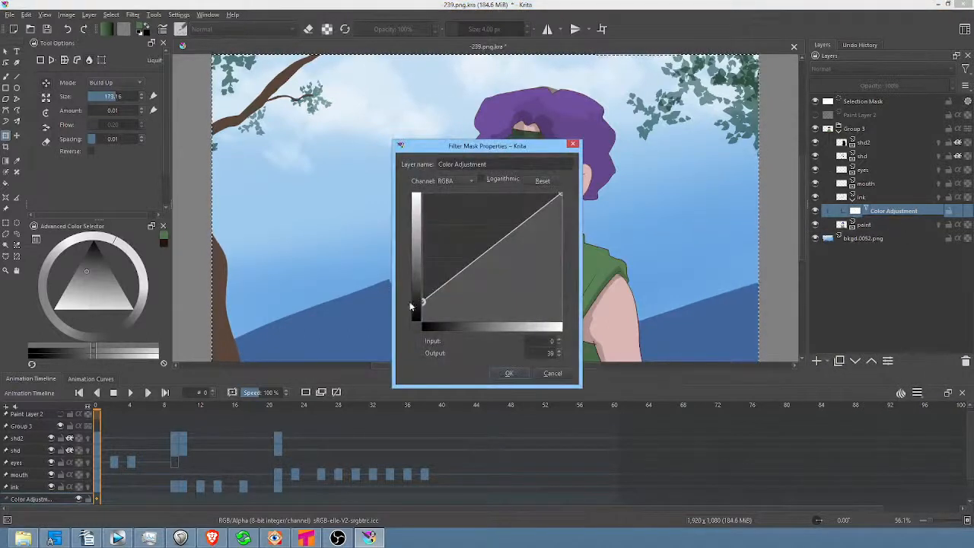
{"action": "left_click_drag", "start_coordinate": [498, 149], "coordinate": [768, 167]}
{"action": "left_click_drag", "start_coordinate": [694, 319], "coordinate": [689, 356]}
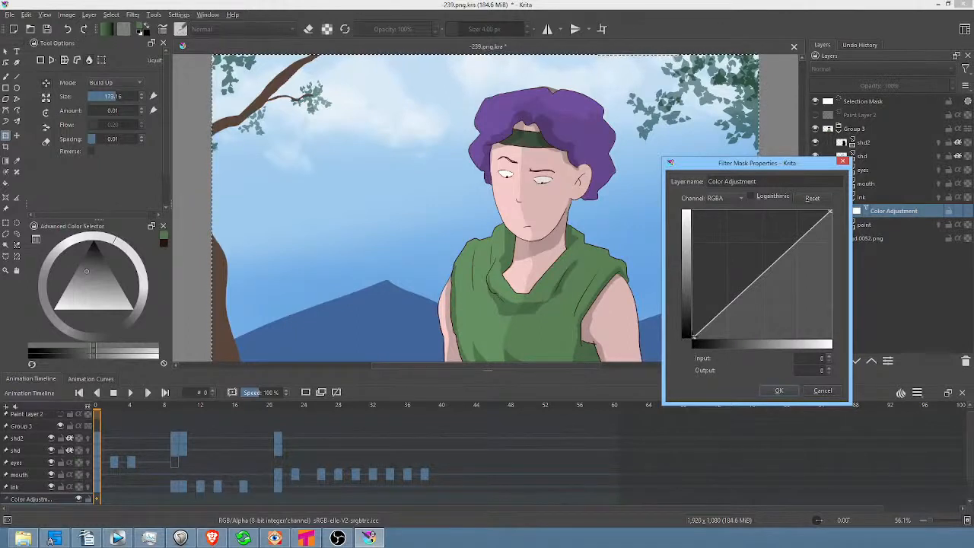
{"action": "left_click_drag", "start_coordinate": [693, 342], "coordinate": [692, 329]}
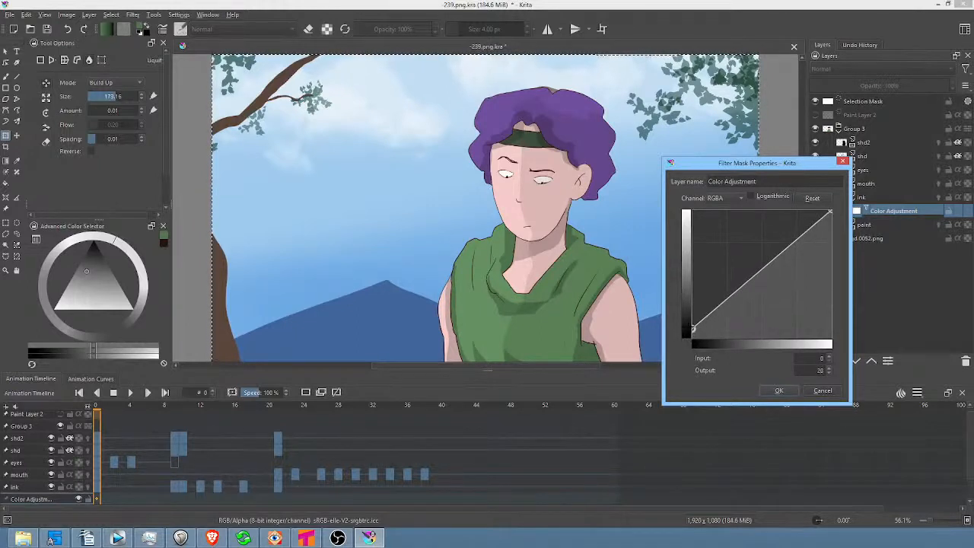
{"action": "left_click", "coordinate": [776, 390]}
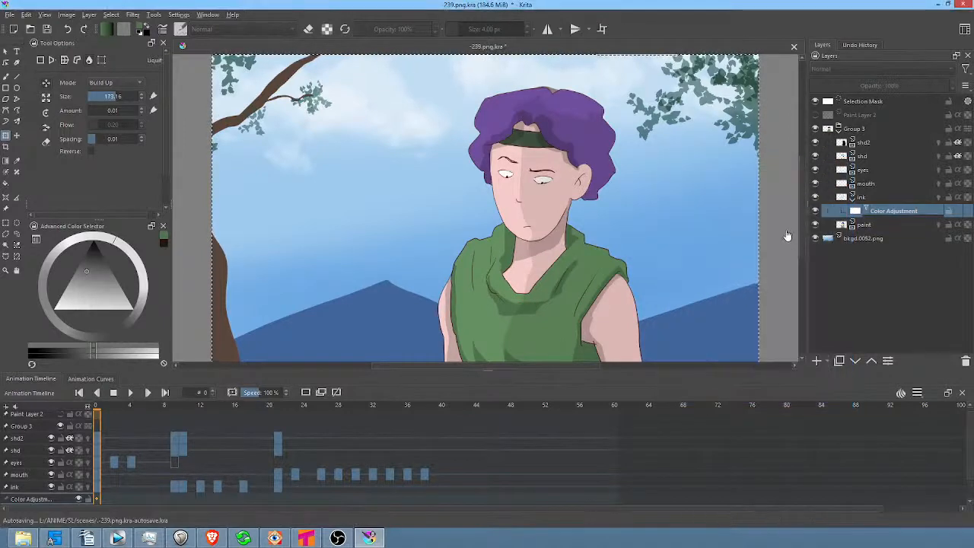
Toggle the Color Adjustment mask off and on to compare the ink lines with and without it.
{"action": "left_click", "coordinate": [816, 212]}
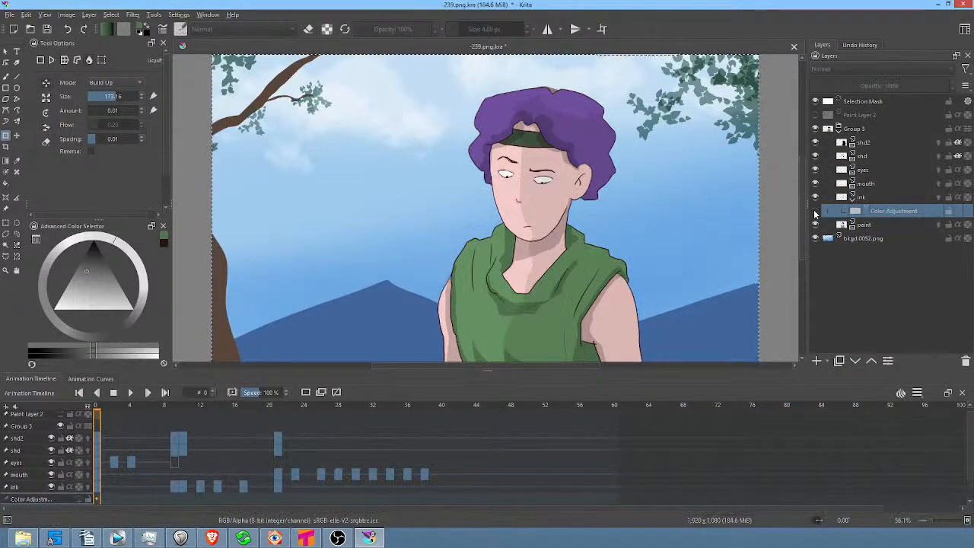
{"action": "left_click", "coordinate": [816, 212]}
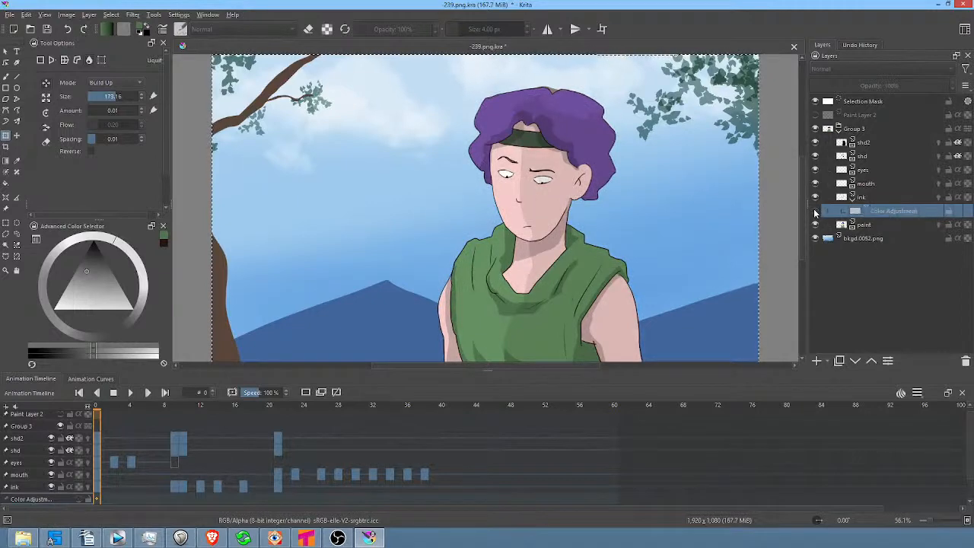
{"action": "left_click", "coordinate": [816, 211]}
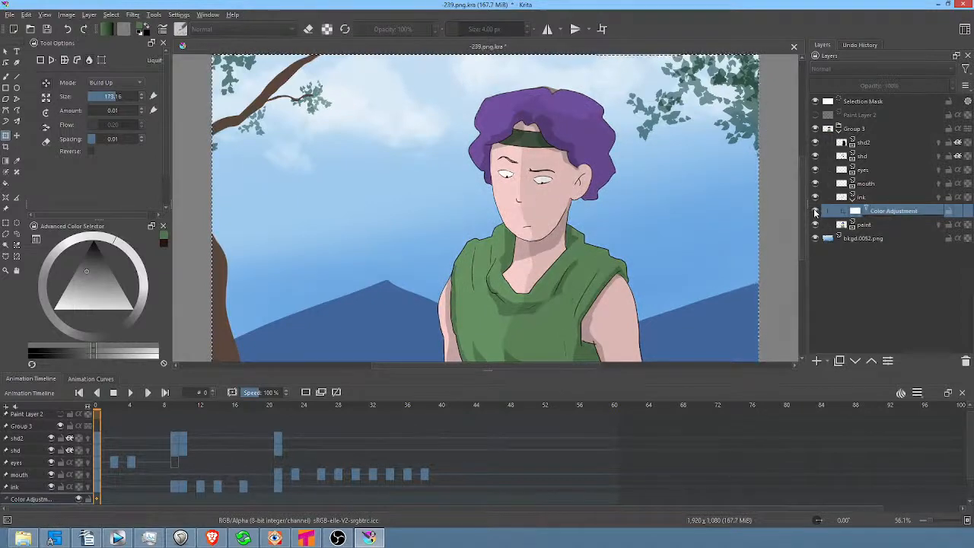
{"action": "left_click", "coordinate": [815, 212]}
{"action": "left_click", "coordinate": [815, 211]}
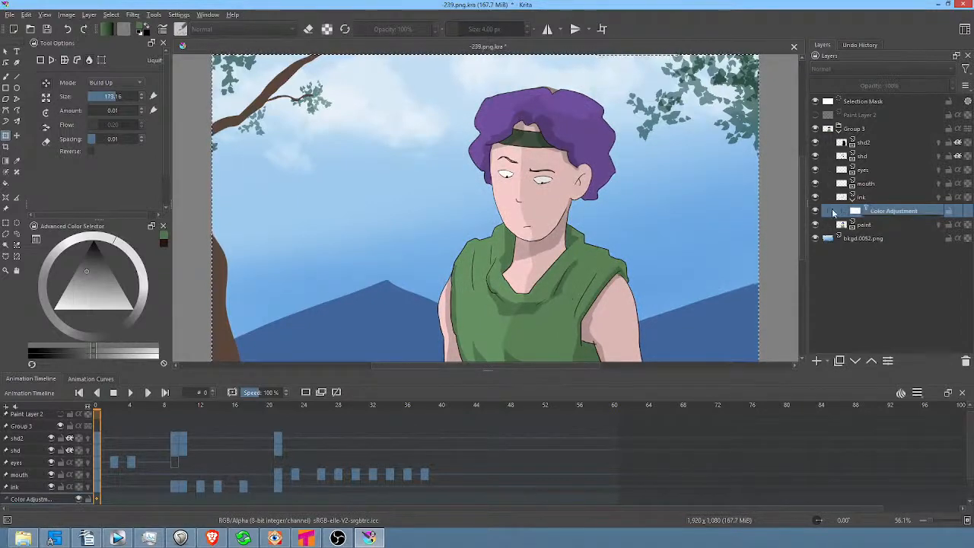
Set the black end of the Color Adjustment mask's RGBA curve to output 0.
{"action": "double_click", "coordinate": [875, 214]}
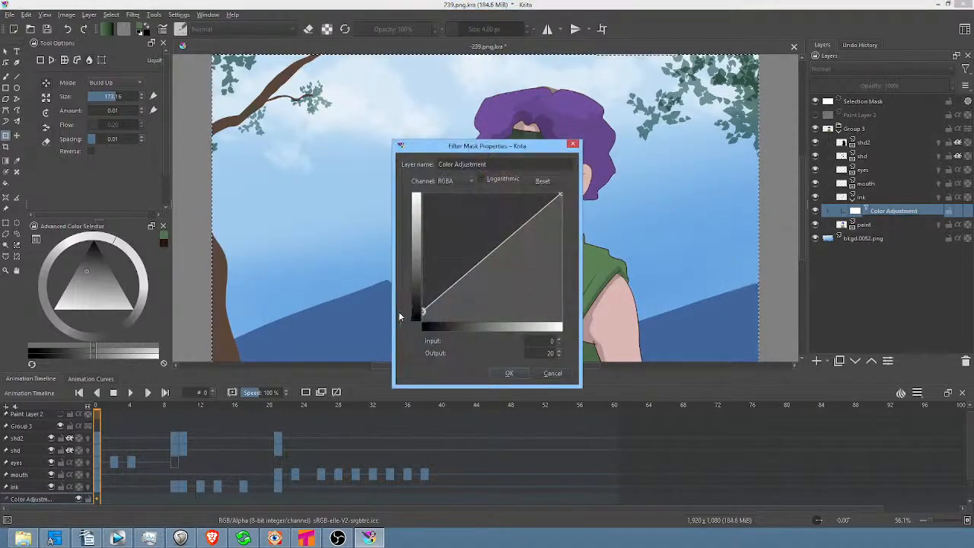
{"action": "left_click_drag", "start_coordinate": [423, 312], "coordinate": [422, 329]}
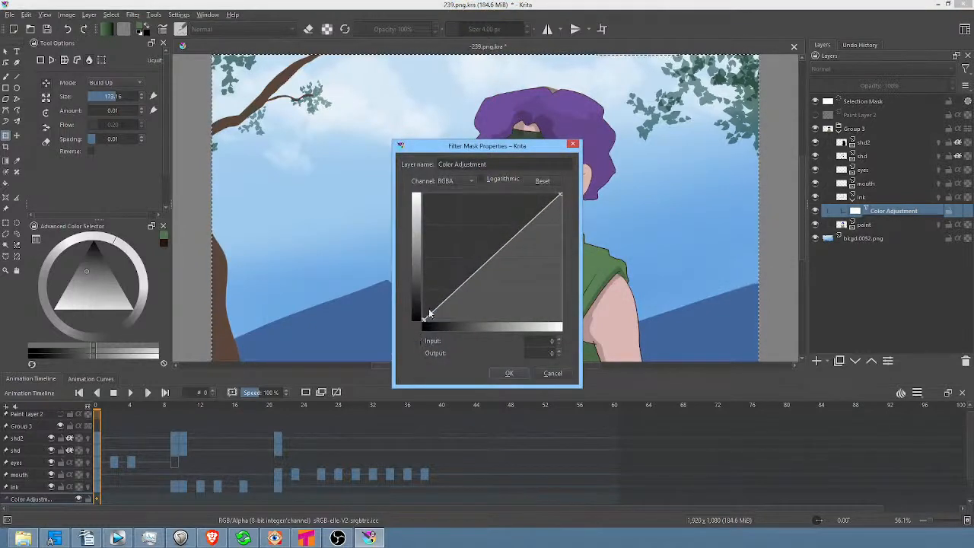
{"action": "left_click", "coordinate": [520, 376]}
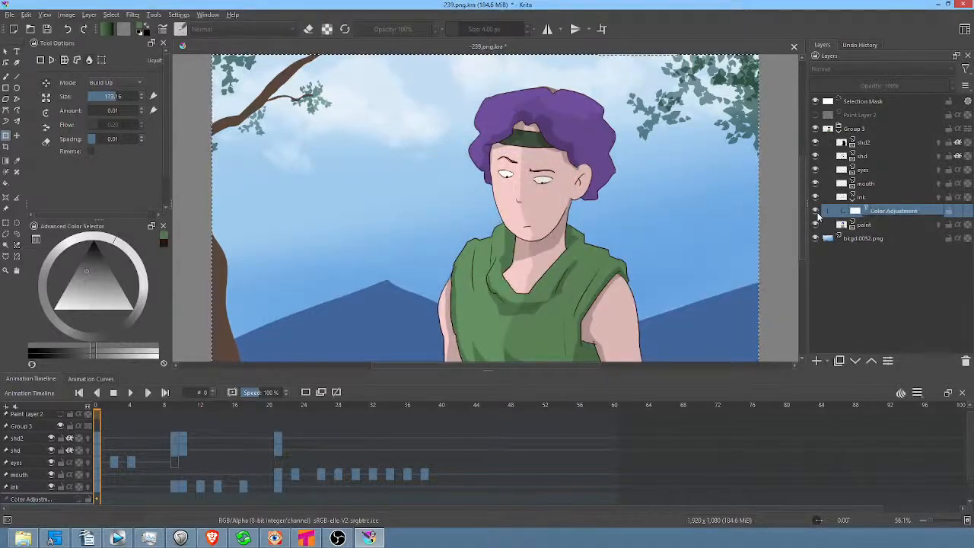
Examine the face's ink lines up close with the Color Adjustment mask toggled off and on.
{"action": "scroll", "coordinate": [544, 211], "scroll_direction": "up", "scroll_amount": 5}
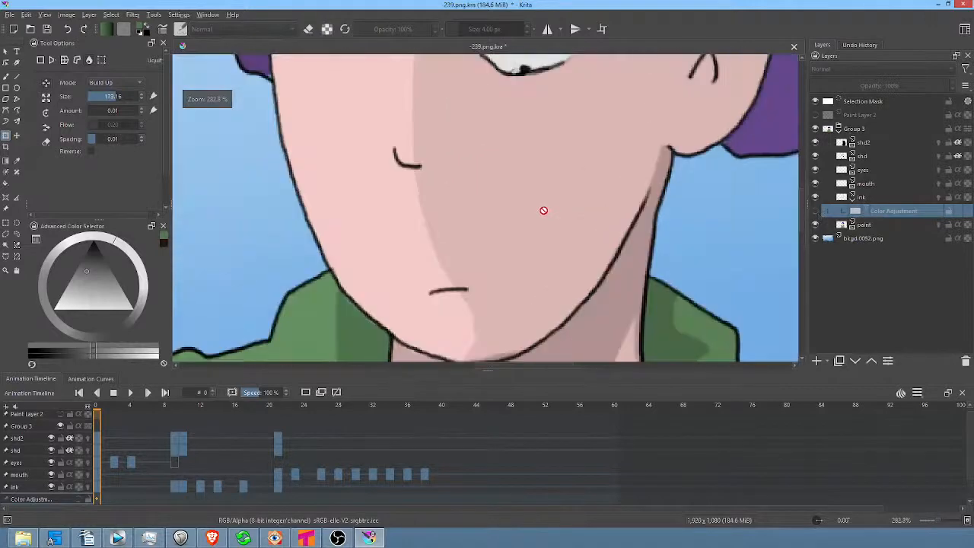
{"action": "left_click", "coordinate": [816, 210]}
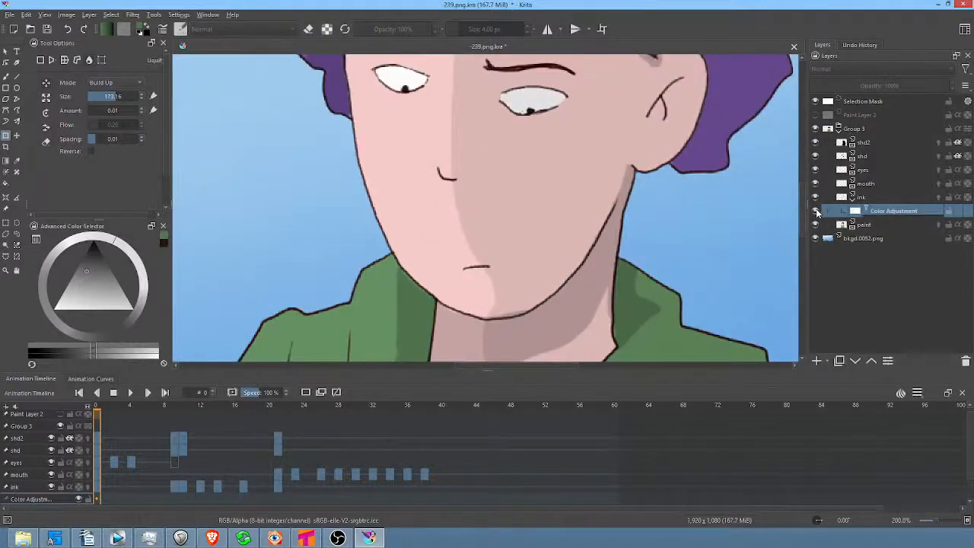
{"action": "left_click", "coordinate": [816, 212]}
Try raising the black end of the Color Adjustment mask's Red curve to output 52, and return it to 0.
{"action": "double_click", "coordinate": [885, 212]}
{"action": "left_click", "coordinate": [458, 181]}
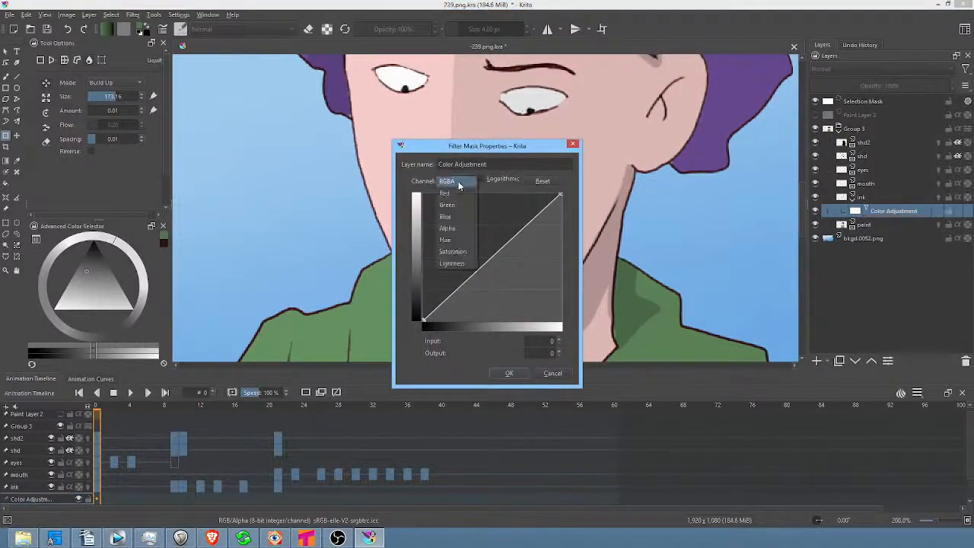
{"action": "left_click", "coordinate": [459, 189]}
{"action": "left_click_drag", "start_coordinate": [423, 319], "coordinate": [424, 296]}
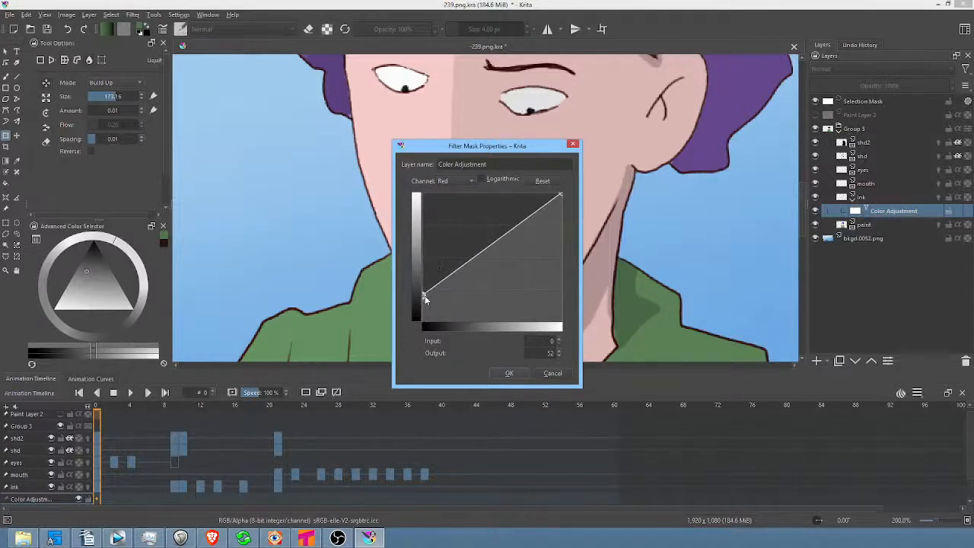
{"action": "left_click_drag", "start_coordinate": [423, 293], "coordinate": [418, 324]}
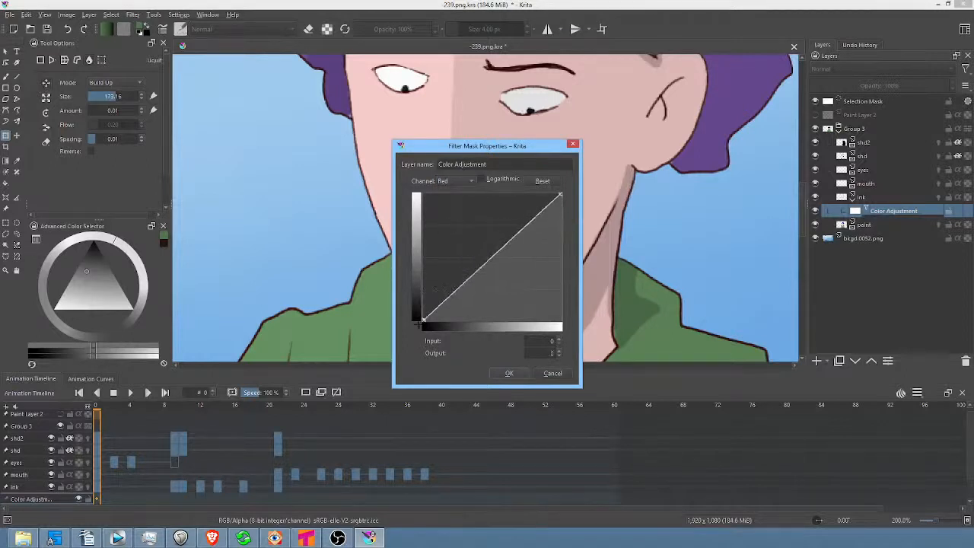
Look through the Color Adjustment mask's Green, Blue, Alpha, Hue and Saturation channel curves.
{"action": "left_click", "coordinate": [460, 180]}
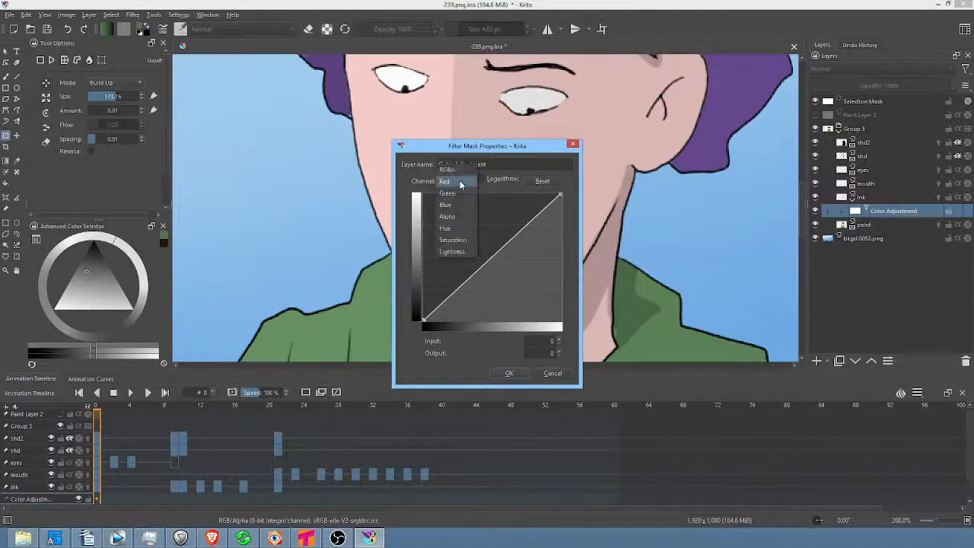
{"action": "left_click", "coordinate": [457, 192]}
{"action": "left_click", "coordinate": [467, 183]}
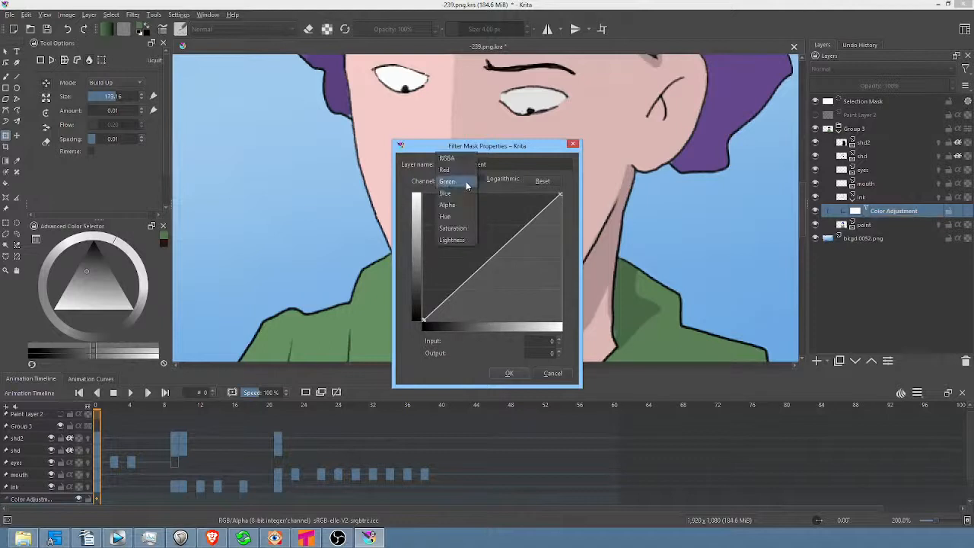
{"action": "left_click", "coordinate": [457, 193]}
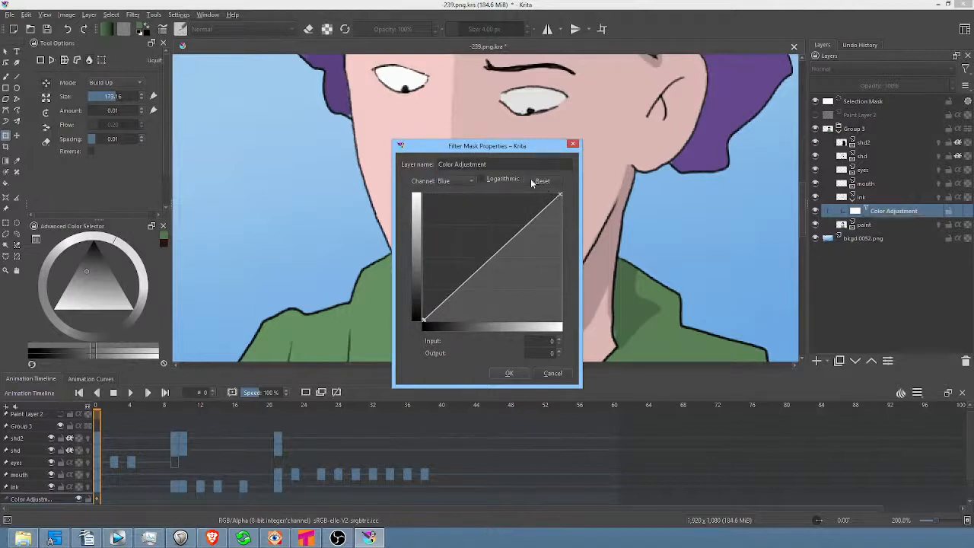
{"action": "left_click", "coordinate": [453, 184]}
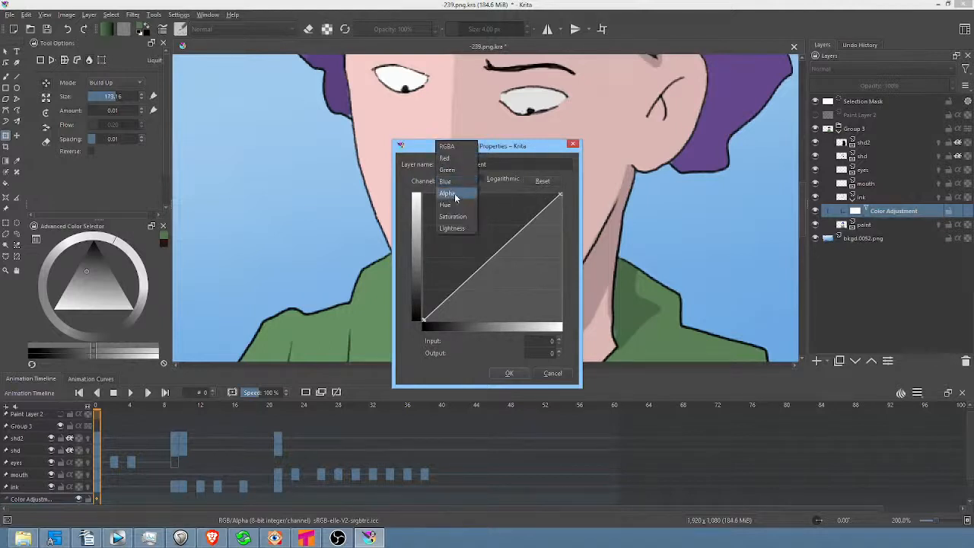
{"action": "left_click", "coordinate": [454, 193]}
{"action": "left_click_drag", "start_coordinate": [473, 323], "coordinate": [422, 323]}
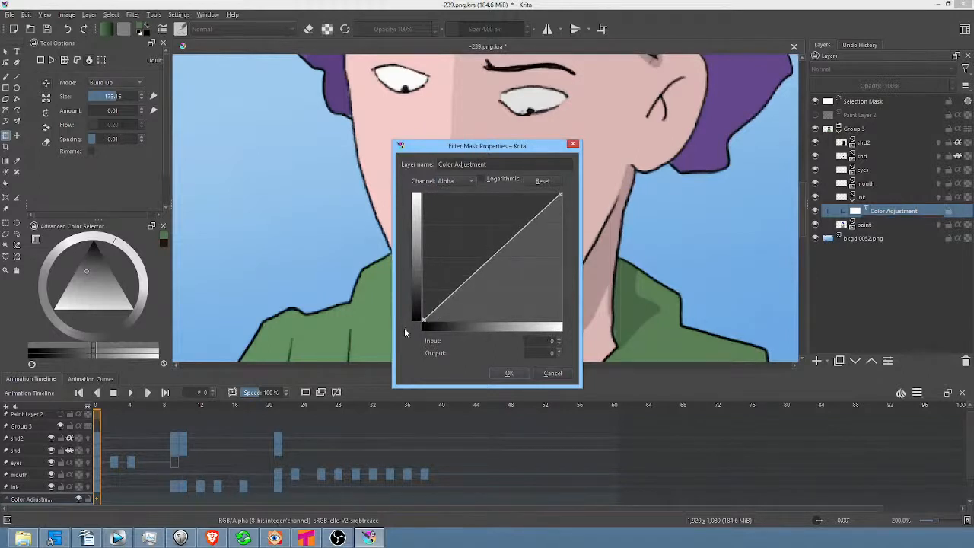
{"action": "left_click", "coordinate": [463, 180]}
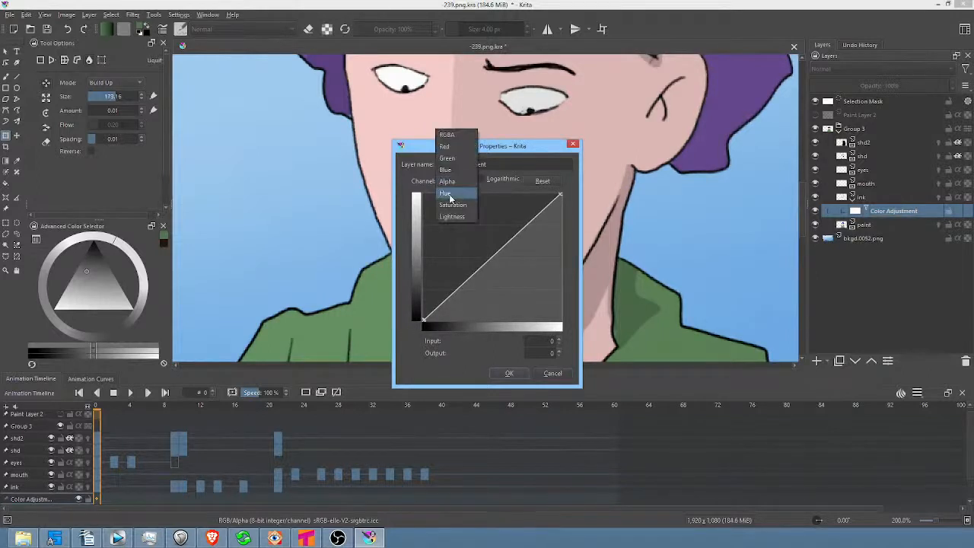
{"action": "left_click", "coordinate": [449, 194]}
{"action": "left_click", "coordinate": [455, 181]}
{"action": "left_click", "coordinate": [455, 194]}
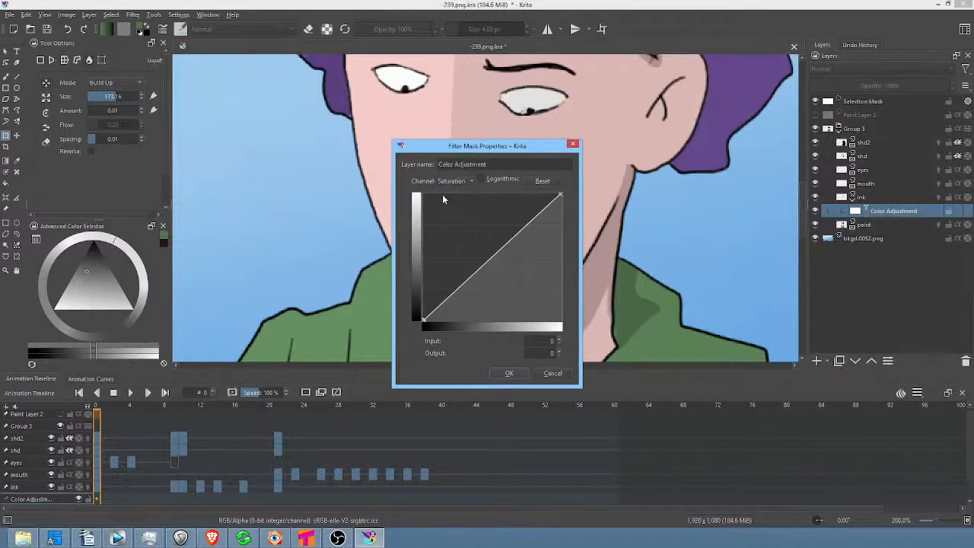
Set the black end of the mask's Lightness curve to output 12 with the face unobstructed, after trying output 53.
{"action": "left_click", "coordinate": [450, 181]}
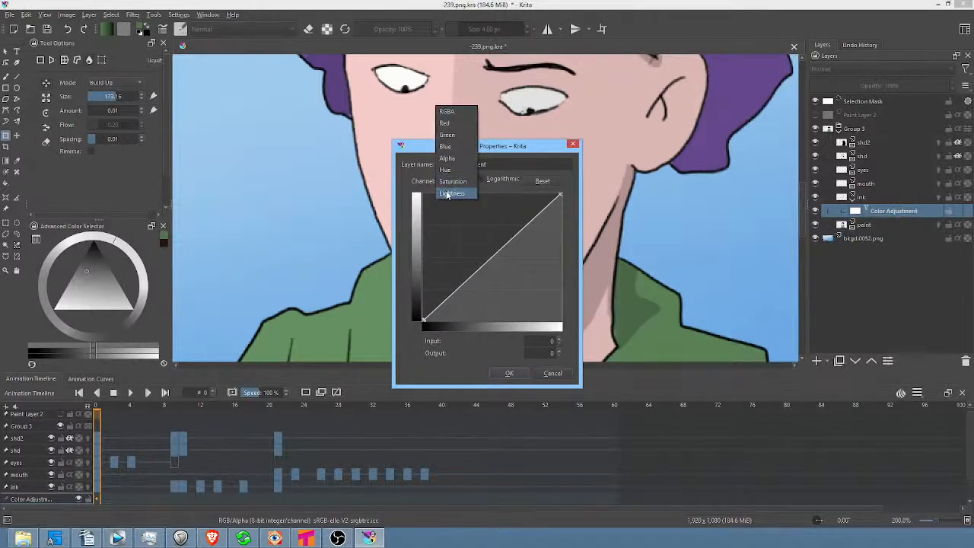
{"action": "left_click", "coordinate": [449, 195]}
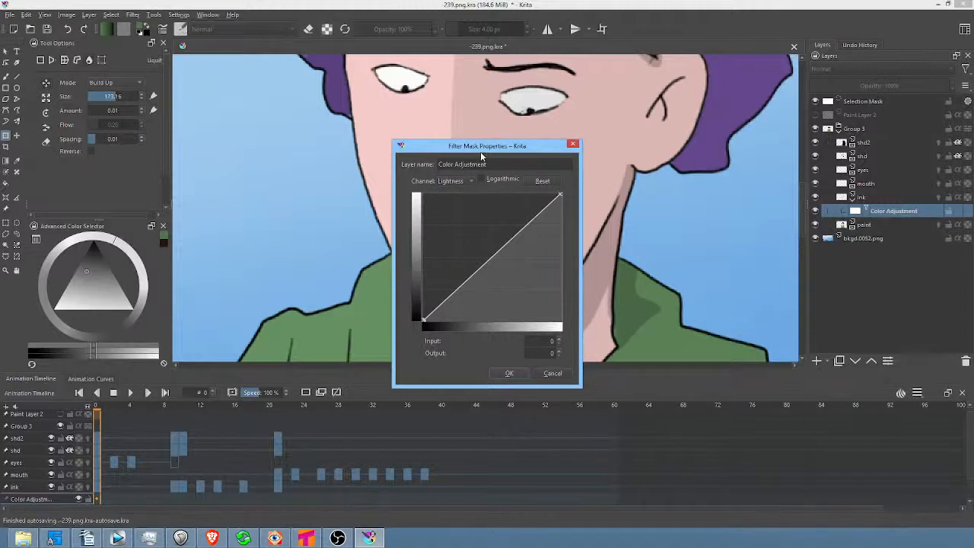
{"action": "left_click_drag", "start_coordinate": [480, 151], "coordinate": [764, 187]}
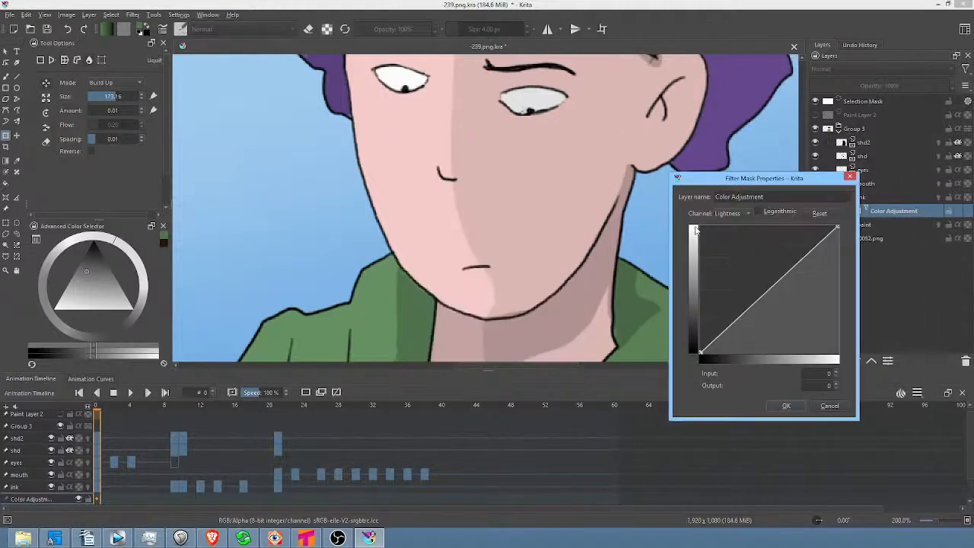
{"action": "left_click", "coordinate": [728, 213]}
{"action": "left_click", "coordinate": [728, 214]}
{"action": "left_click_drag", "start_coordinate": [700, 351], "coordinate": [698, 287]}
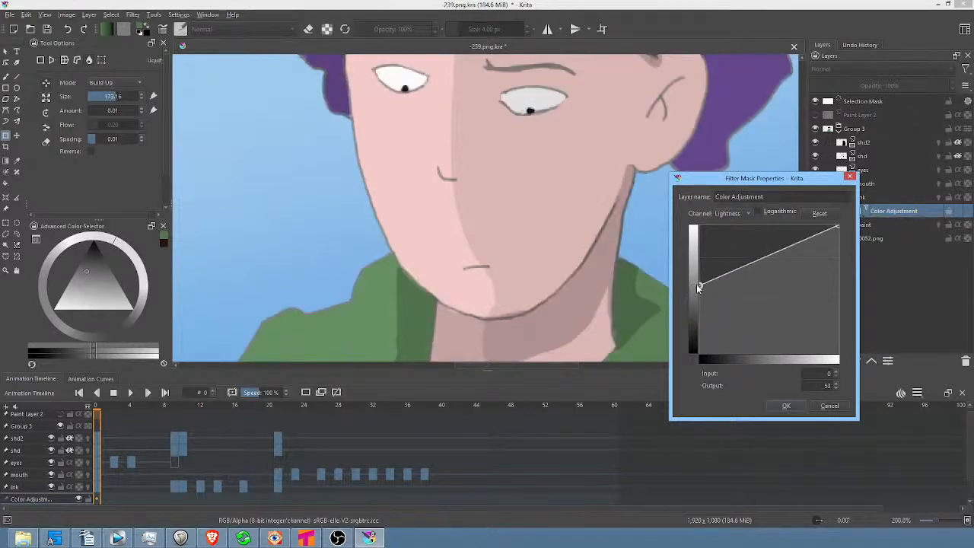
{"action": "left_click_drag", "start_coordinate": [699, 285], "coordinate": [683, 339]}
Raise the black end of the mask's Red curve slightly and apply the color adjustment.
{"action": "left_click", "coordinate": [733, 217]}
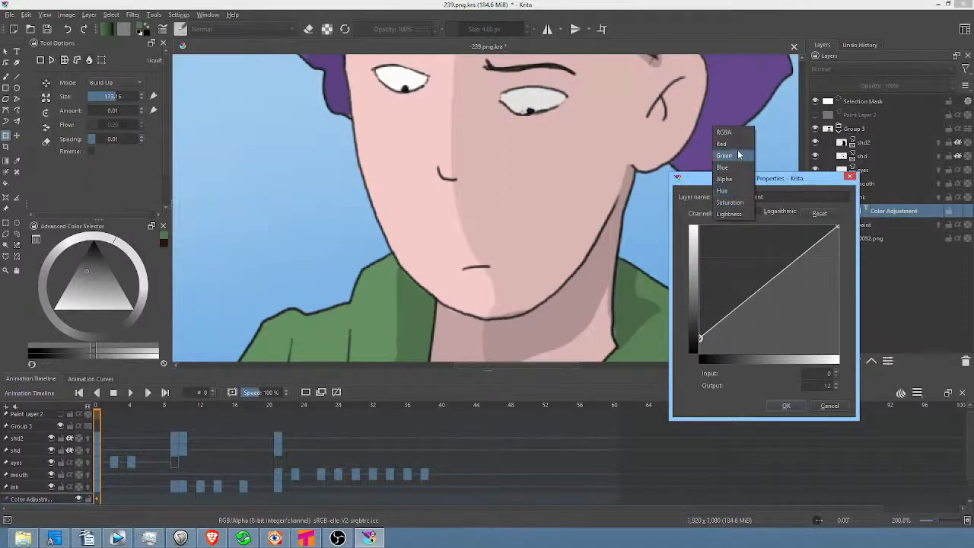
{"action": "left_click", "coordinate": [734, 145]}
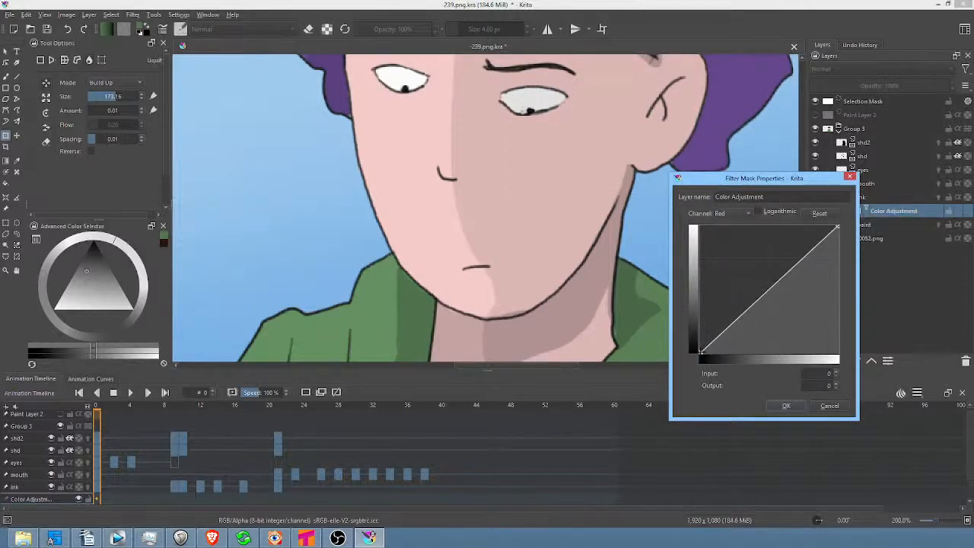
{"action": "left_click_drag", "start_coordinate": [700, 351], "coordinate": [699, 336]}
{"action": "left_click", "coordinate": [785, 409]}
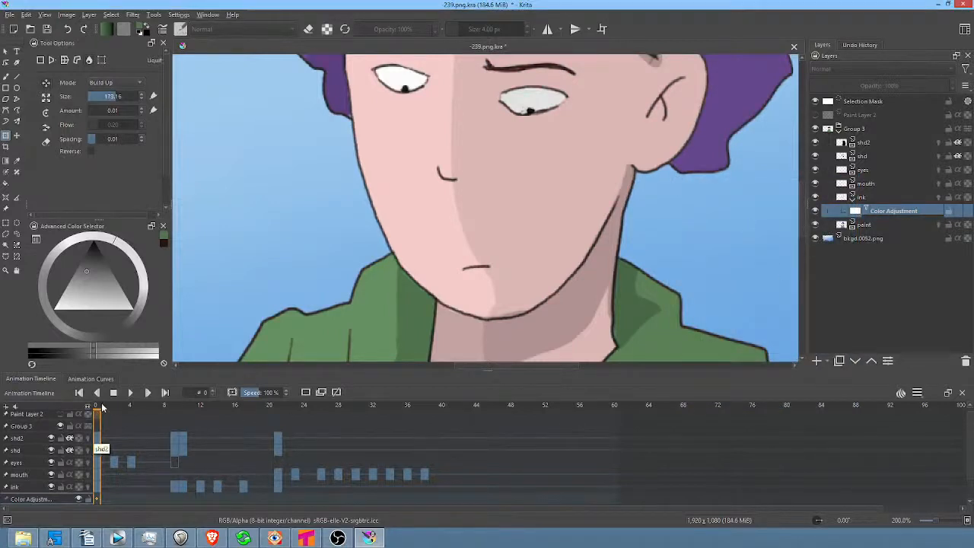
Play the animation from frame 0 with the whole head and shoulders in view to review the tinted ink lines.
{"action": "scroll", "coordinate": [545, 186], "scroll_direction": "down", "scroll_amount": 3}
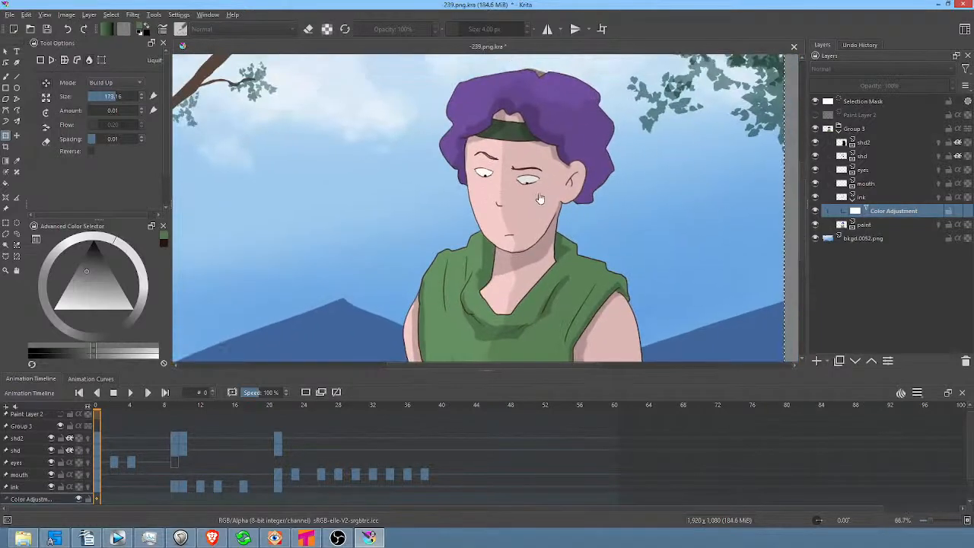
{"action": "left_click", "coordinate": [114, 409]}
{"action": "mouse_move", "coordinate": [114, 409]}
{"action": "left_mouse_down"}
{"action": "mouse_move", "coordinate": [344, 416]}
{"action": "mouse_move", "coordinate": [97, 415]}
{"action": "left_mouse_up"}
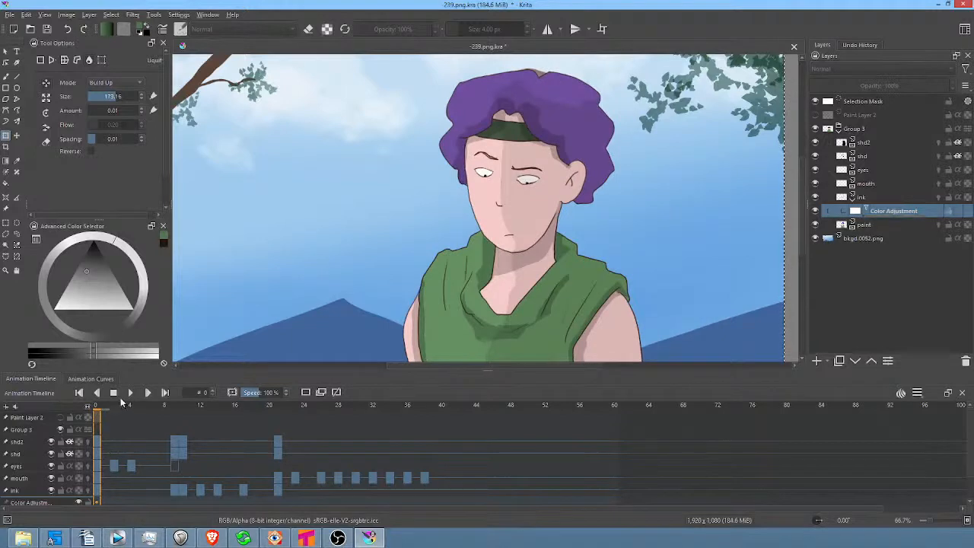
{"action": "left_click", "coordinate": [129, 393]}
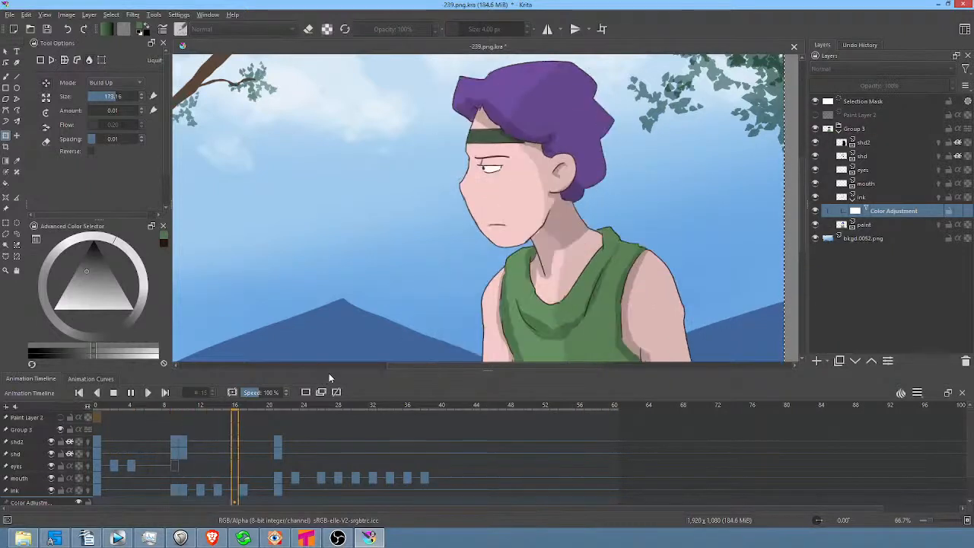
Scrub from frame 8 past frame 10 and examine the turned head's ink lines up close.
{"action": "left_click", "coordinate": [169, 404]}
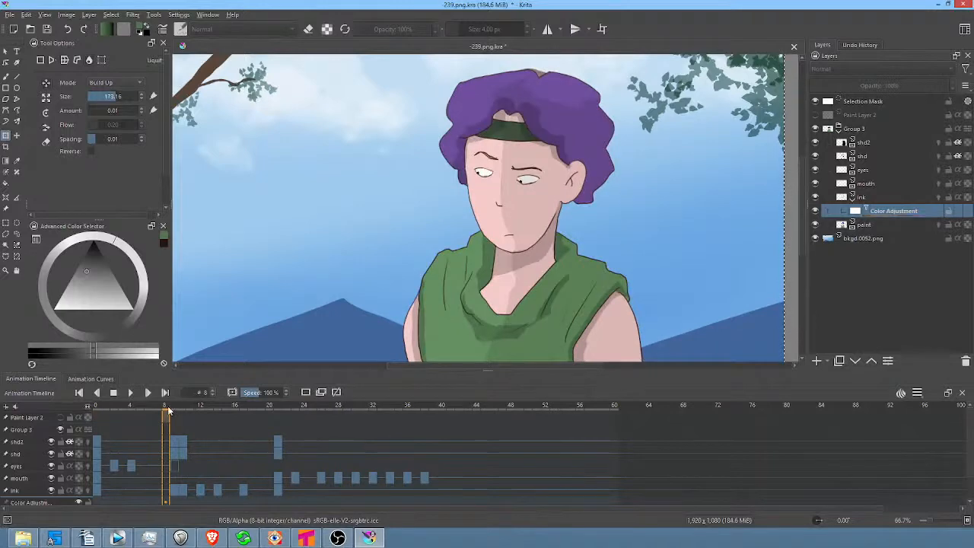
{"action": "left_click_drag", "start_coordinate": [167, 405], "coordinate": [183, 409]}
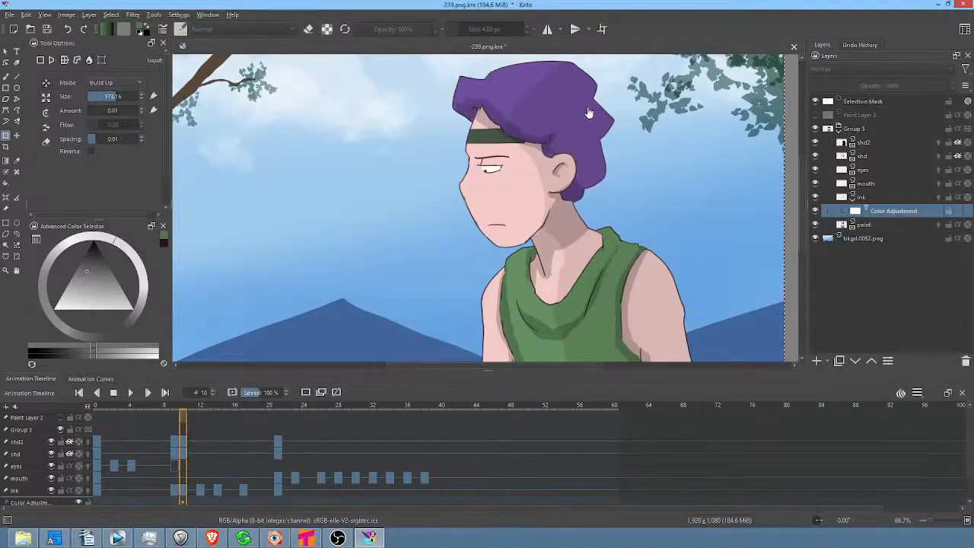
{"action": "scroll", "coordinate": [576, 183], "scroll_direction": "up", "scroll_amount": 2}
{"action": "scroll", "coordinate": [497, 223], "scroll_direction": "up", "scroll_amount": 1}
{"action": "scroll", "coordinate": [496, 223], "scroll_direction": "up", "scroll_amount": 1}
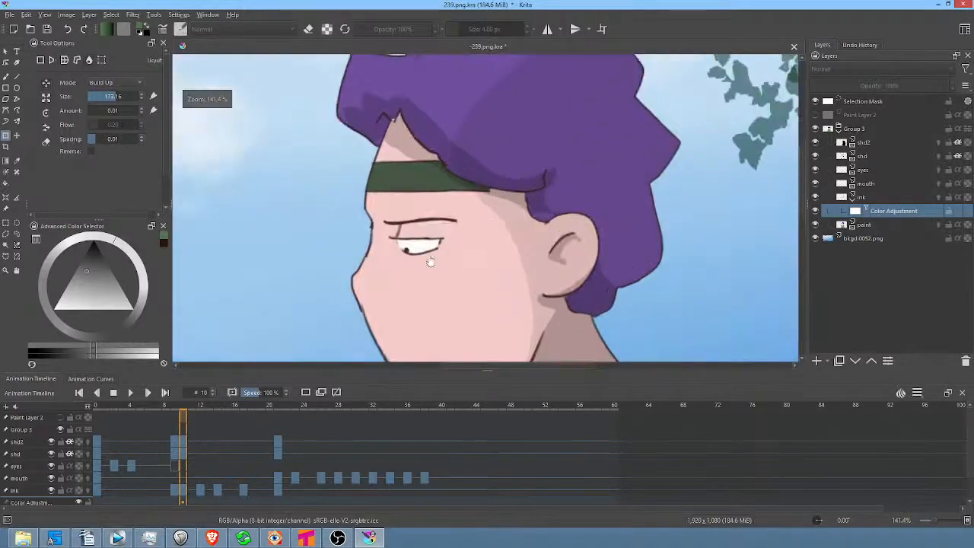
{"action": "left_click_drag", "start_coordinate": [183, 409], "coordinate": [209, 411]}
Play the animation from frame 0 with the head and neck framed at 100% zoom, and stop playback.
{"action": "left_click", "coordinate": [96, 404]}
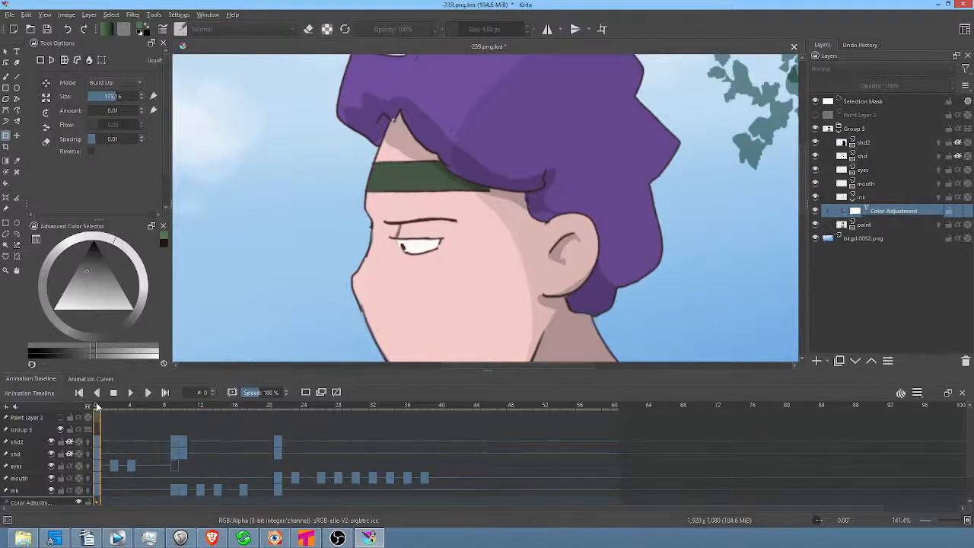
{"action": "scroll", "coordinate": [440, 204], "scroll_direction": "down", "scroll_amount": 1}
{"action": "left_click_drag", "start_coordinate": [475, 214], "coordinate": [491, 173]}
{"action": "key", "text": "space"}
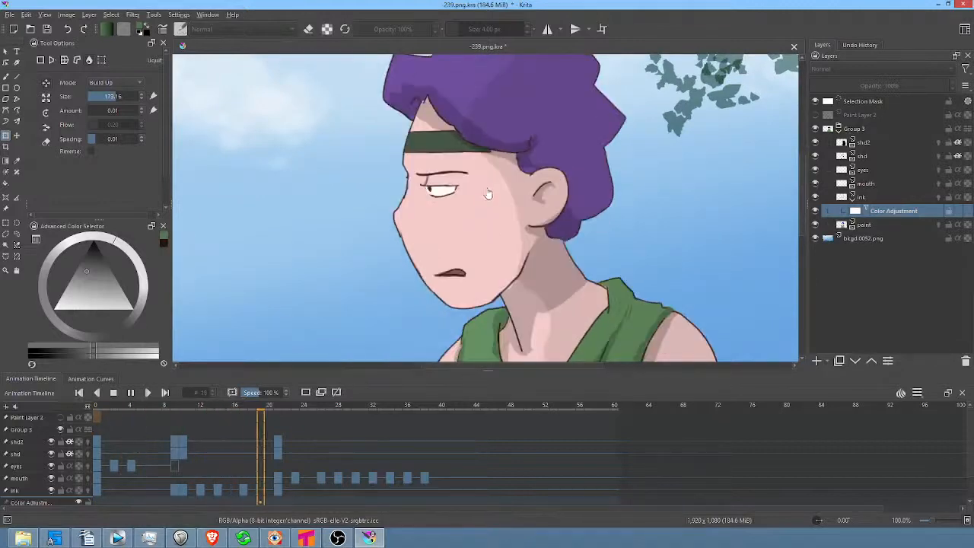
{"action": "key", "text": "space"}
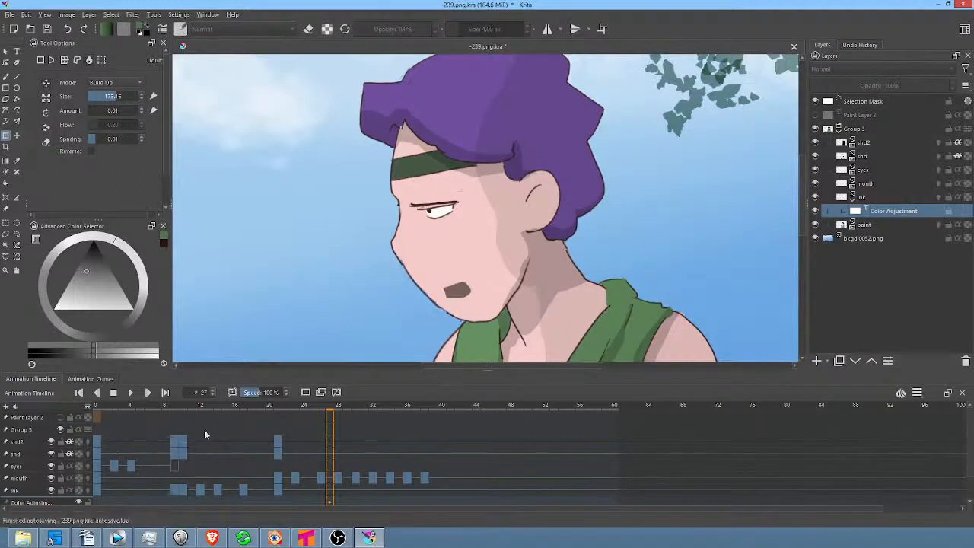
At frame 10, toggle the eyes layer's visibility and briefly isolate the layer to check what it contains.
{"action": "left_click_drag", "start_coordinate": [150, 406], "coordinate": [183, 414]}
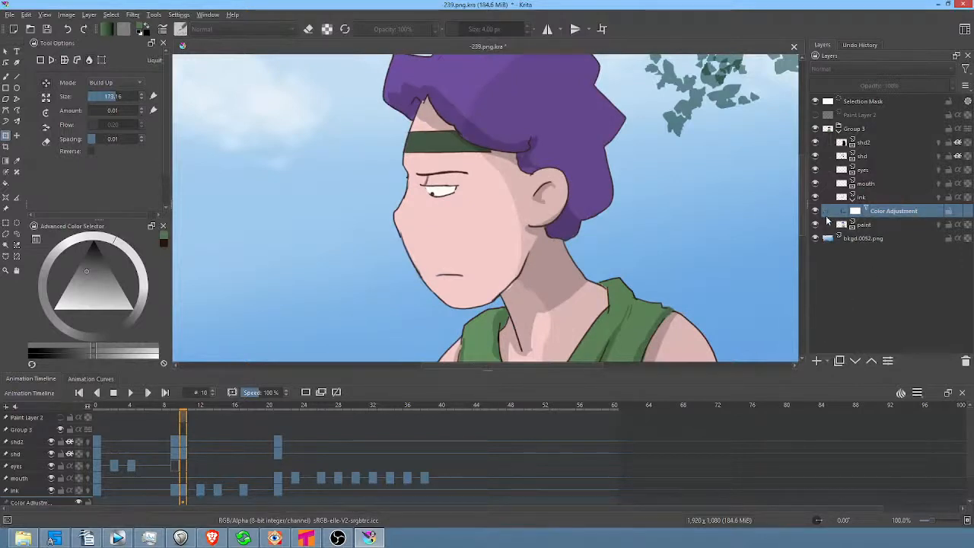
{"action": "left_click", "coordinate": [816, 170]}
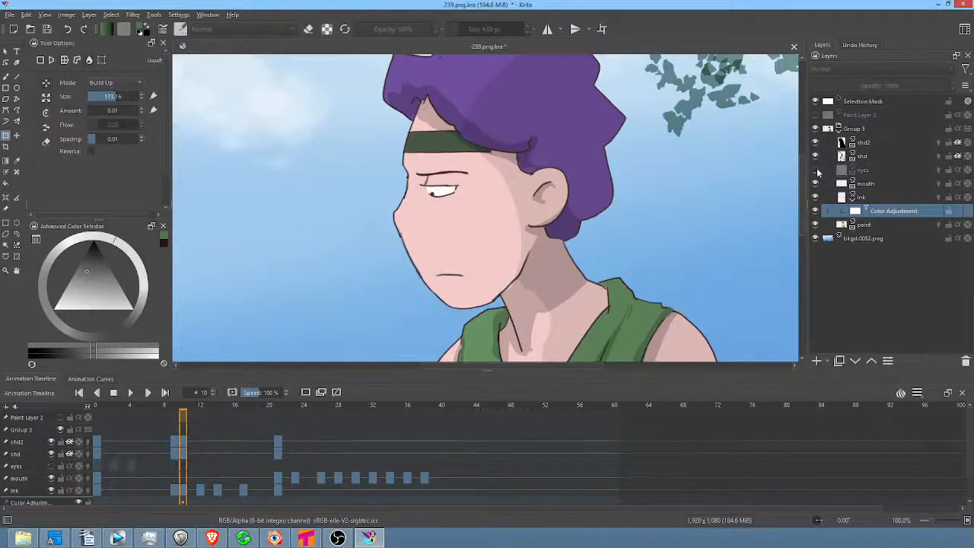
{"action": "left_click", "coordinate": [816, 170]}
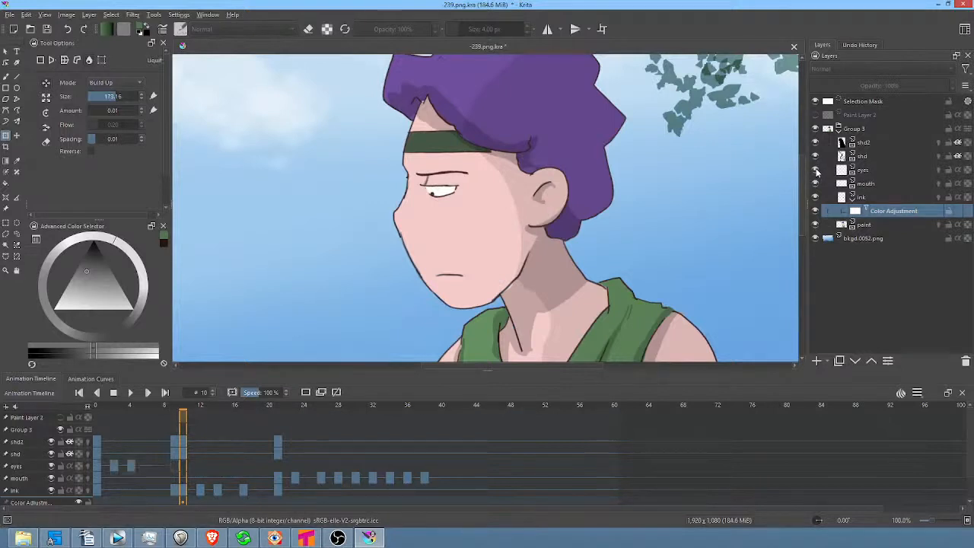
{"action": "left_click", "coordinate": [871, 171]}
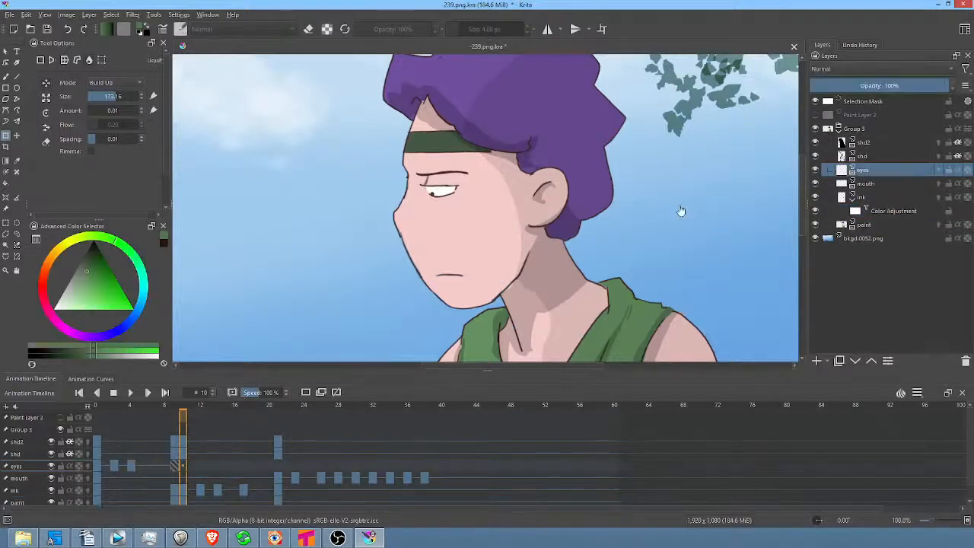
{"action": "key", "text": "i"}
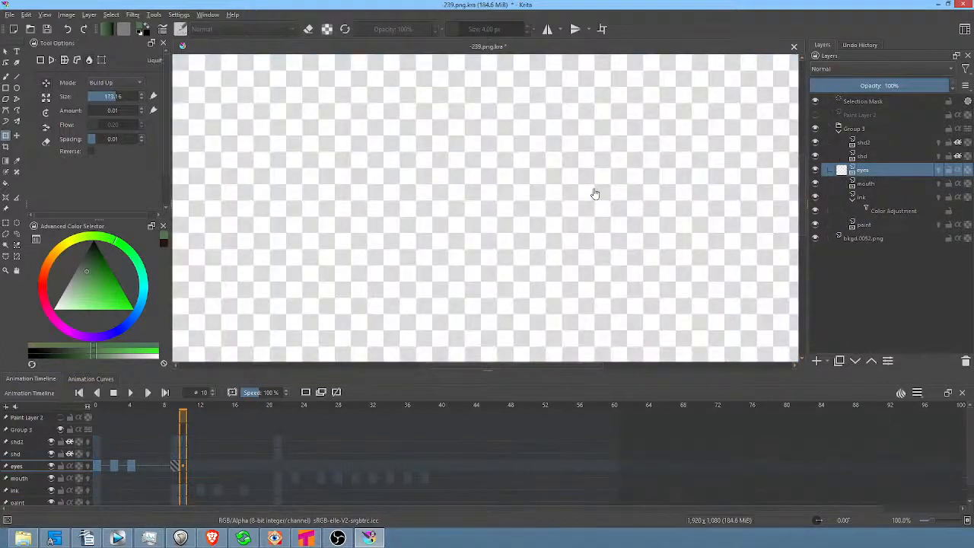
{"action": "key", "text": "i"}
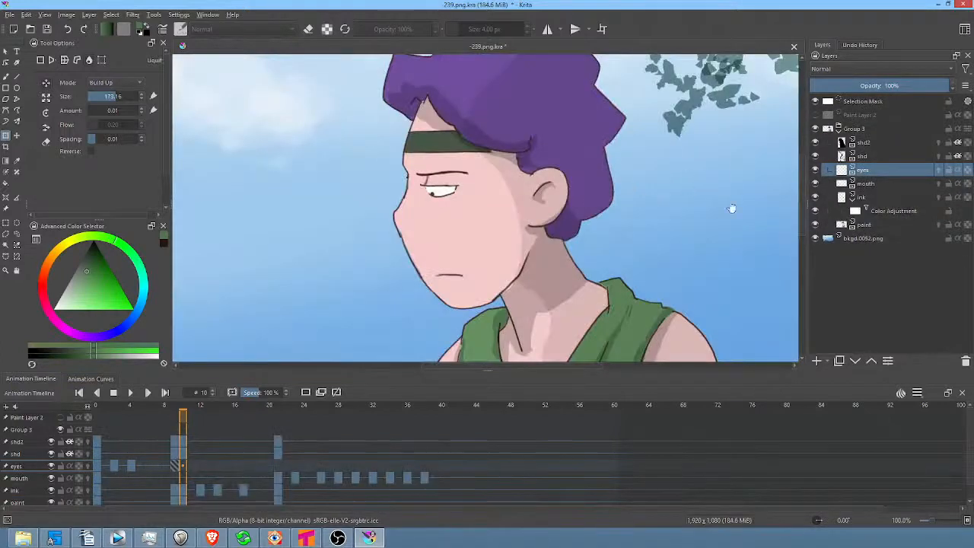
Inspect the eyes layer's keyframes at frames 2, 4 and 9, and hide the ink layer at frame 10.
{"action": "left_click", "coordinate": [113, 467]}
{"action": "left_click", "coordinate": [131, 467]}
{"action": "left_click", "coordinate": [175, 469]}
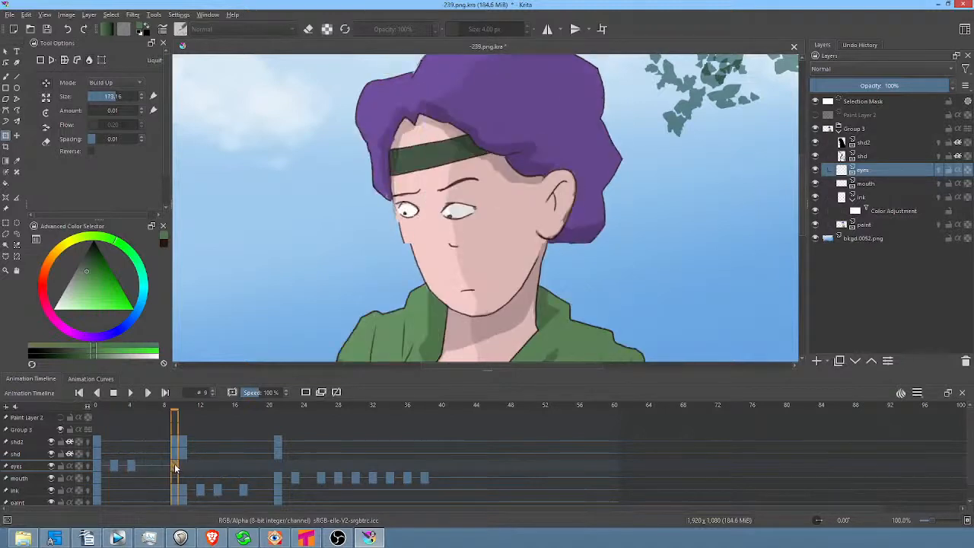
{"action": "mouse_move", "coordinate": [174, 469]}
{"action": "left_mouse_down"}
{"action": "mouse_move", "coordinate": [192, 469]}
{"action": "mouse_move", "coordinate": [201, 493]}
{"action": "mouse_move", "coordinate": [183, 493]}
{"action": "left_mouse_up"}
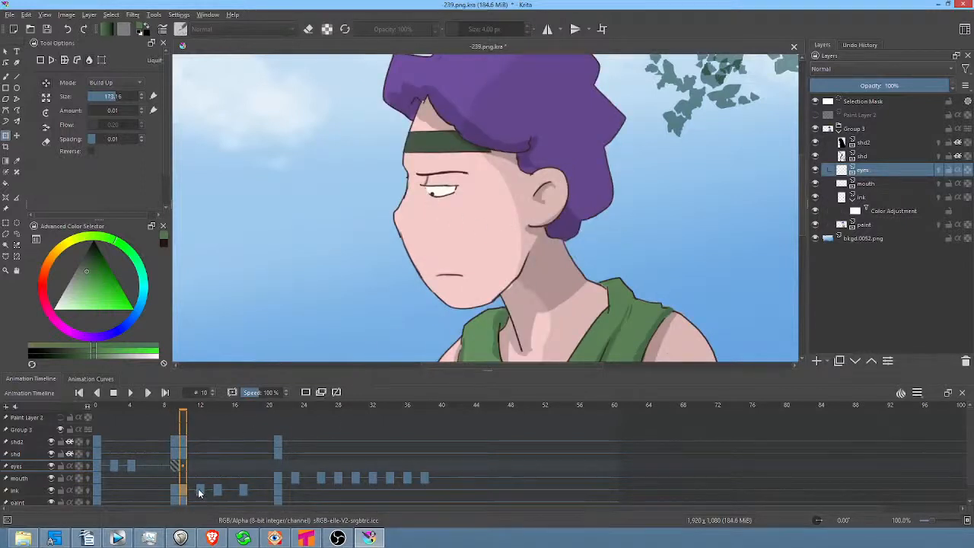
{"action": "left_click", "coordinate": [51, 491]}
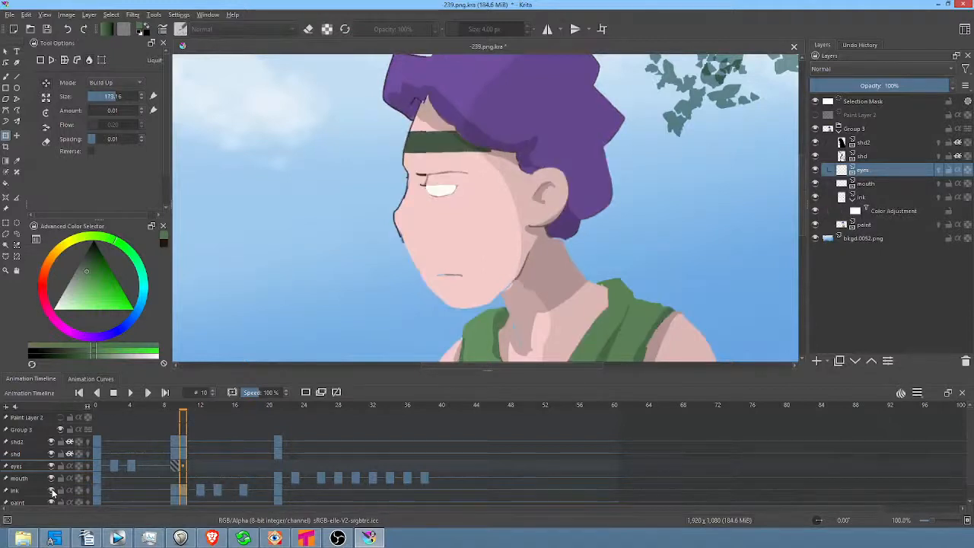
Show the ink layer again and move its frame 17 keyframe to frame 10, replacing the drawing there.
{"action": "left_click", "coordinate": [51, 491]}
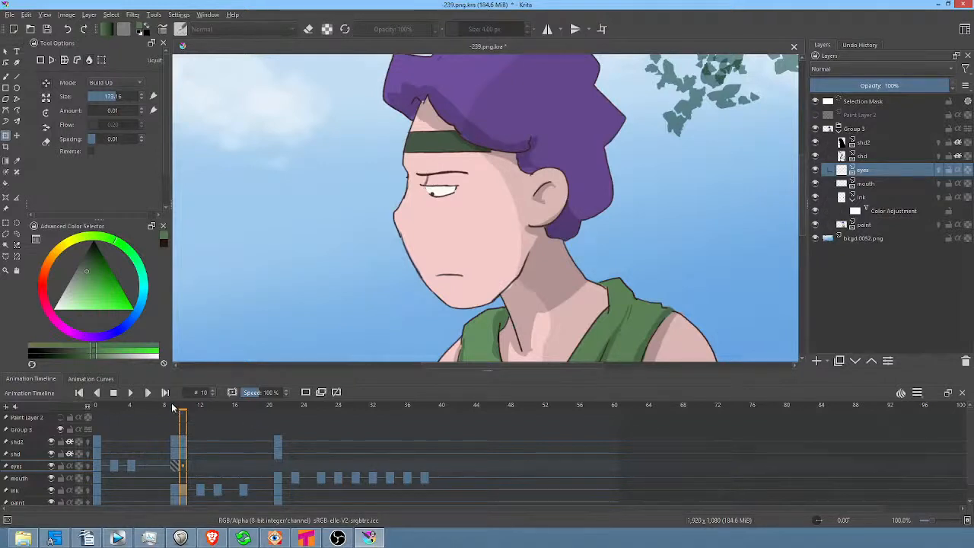
{"action": "left_click_drag", "start_coordinate": [175, 406], "coordinate": [184, 406]}
{"action": "left_click", "coordinate": [243, 493]}
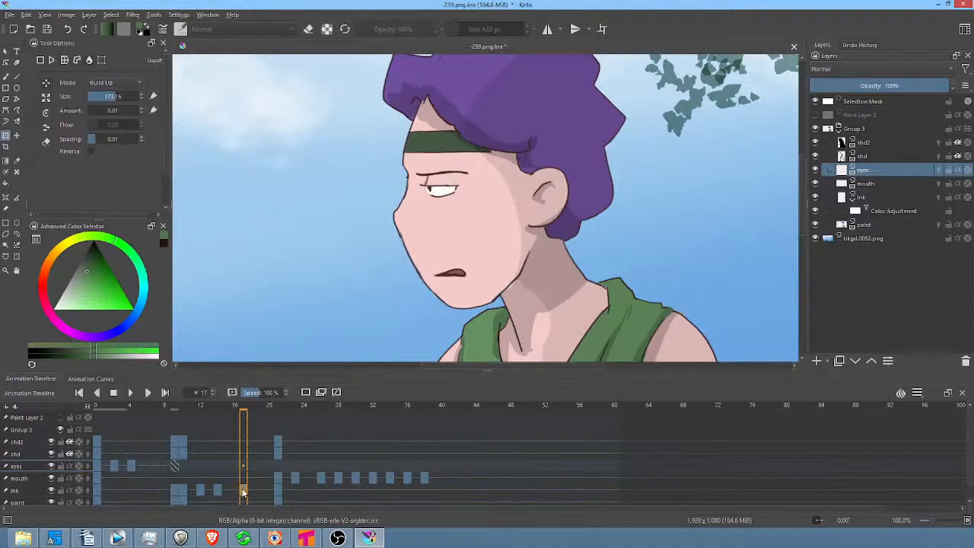
{"action": "mouse_move", "coordinate": [243, 492]}
{"action": "left_mouse_down"}
{"action": "mouse_move", "coordinate": [226, 473]}
{"action": "mouse_move", "coordinate": [194, 476]}
{"action": "mouse_move", "coordinate": [183, 483]}
{"action": "mouse_move", "coordinate": [188, 494]}
{"action": "left_mouse_up"}
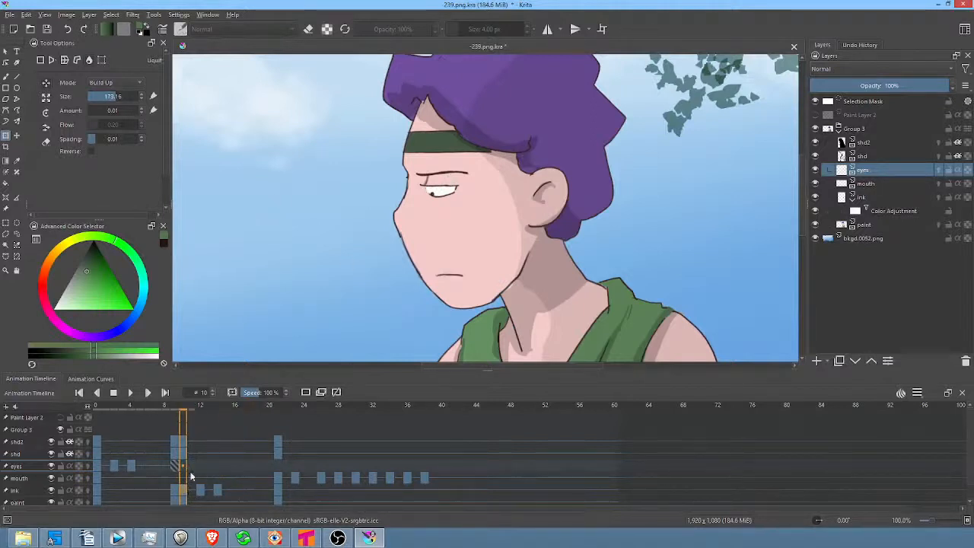
Step between frames 9 and 10 to compare the head turn with the ink drawing at frame 10.
{"action": "key", "text": "comma"}
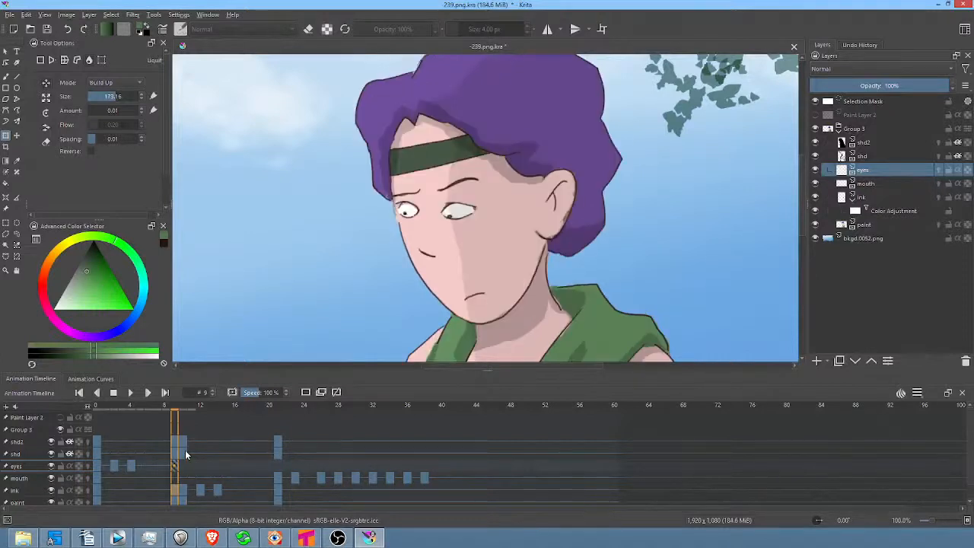
{"action": "key", "text": "period"}
{"action": "left_click", "coordinate": [180, 488]}
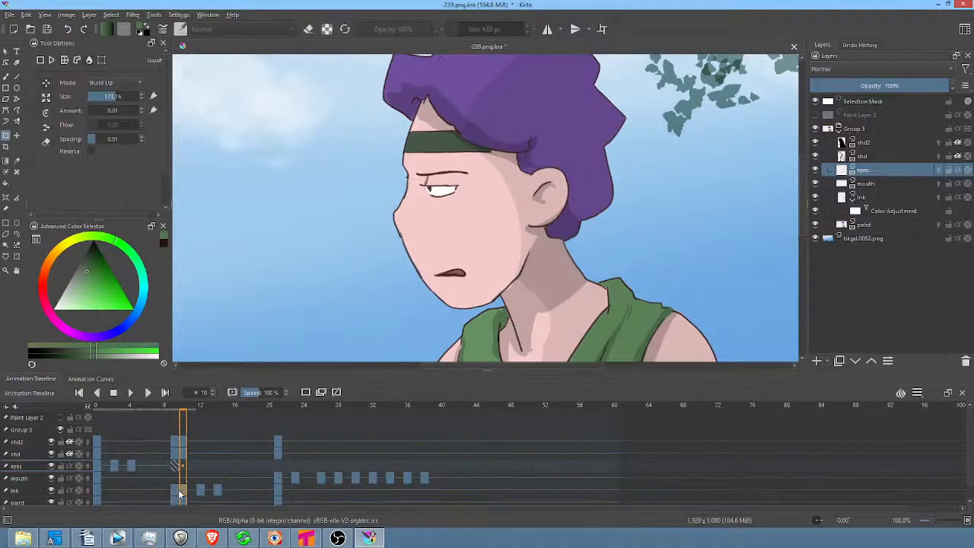
{"action": "left_click", "coordinate": [176, 489]}
{"action": "left_click", "coordinate": [183, 490]}
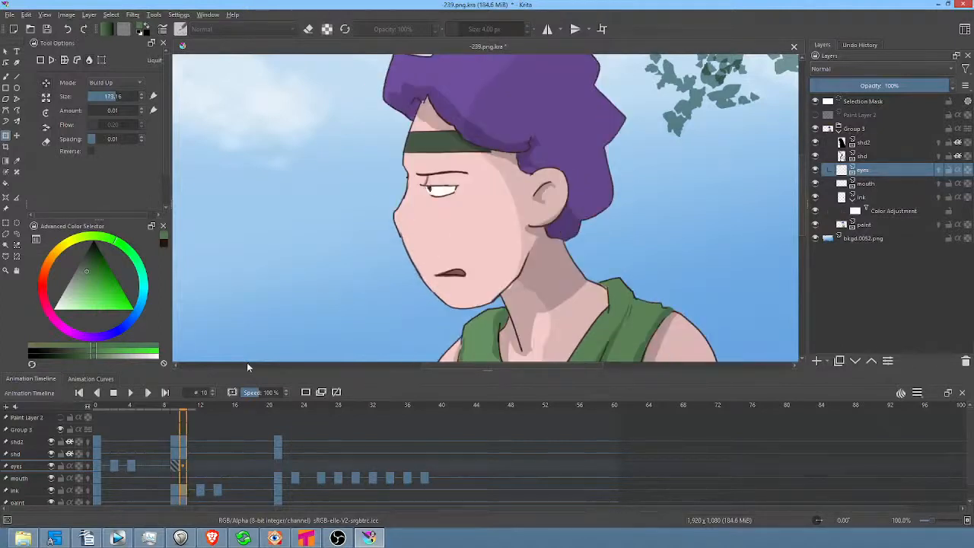
Delete the ink layer's keyframes at frames 12 and 14, and enlarge the timeline to fit every layer.
{"action": "left_click", "coordinate": [202, 492]}
{"action": "left_click", "coordinate": [219, 493], "text": "shift"}
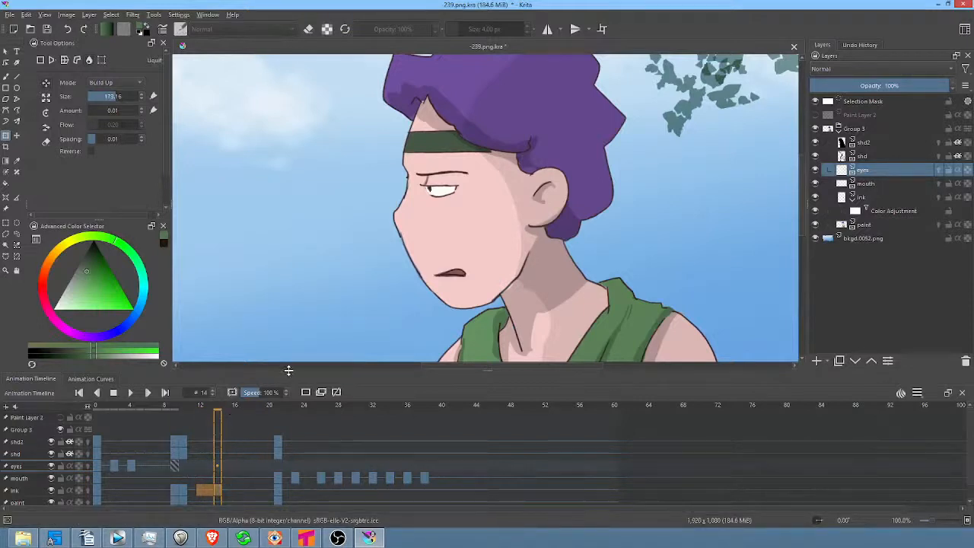
{"action": "left_click_drag", "start_coordinate": [287, 370], "coordinate": [300, 326]}
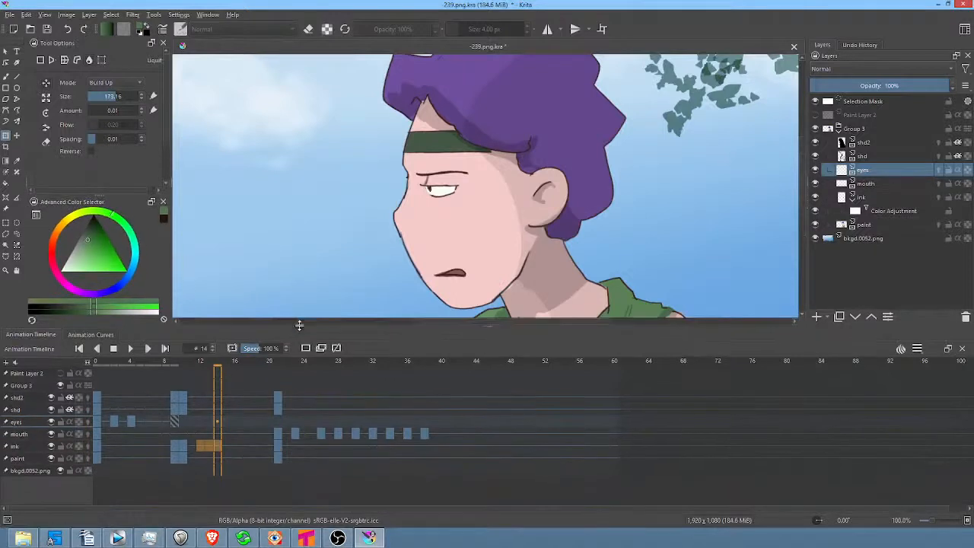
{"action": "left_click", "coordinate": [222, 375]}
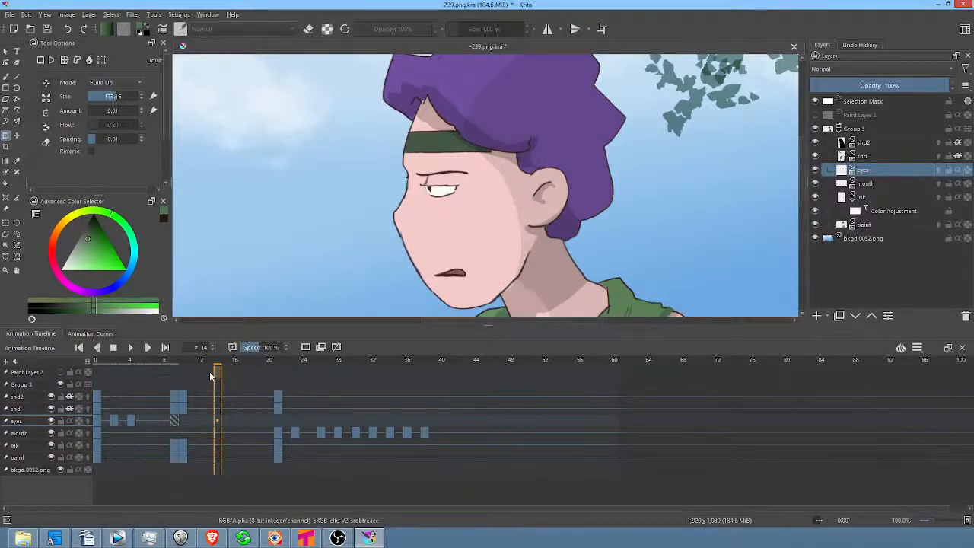
Remove frames 13 to 17 on all layers and pull the following keyframes earlier.
{"action": "mouse_move", "coordinate": [209, 372]}
{"action": "left_mouse_down"}
{"action": "mouse_move", "coordinate": [210, 453]}
{"action": "mouse_move", "coordinate": [218, 474]}
{"action": "mouse_move", "coordinate": [243, 473]}
{"action": "left_mouse_up"}
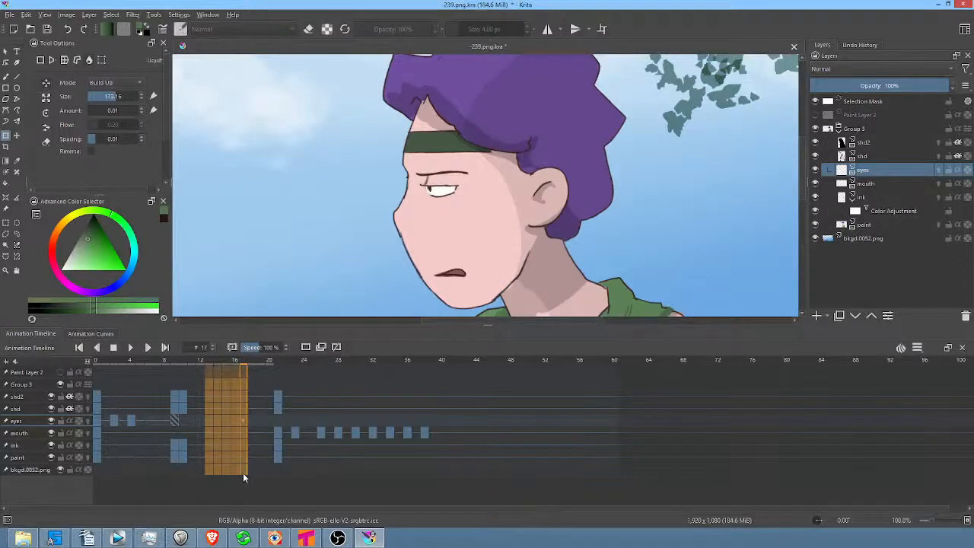
{"action": "right_click", "coordinate": [230, 384]}
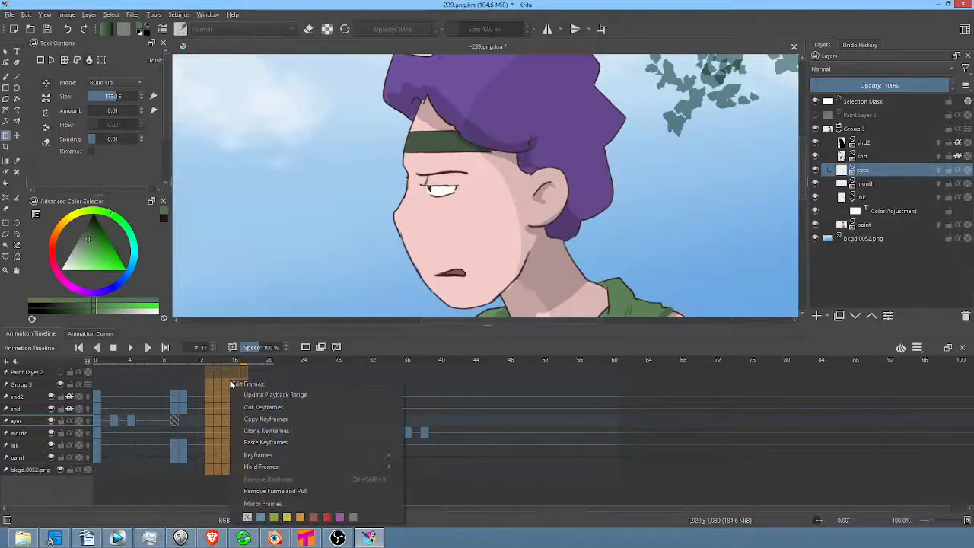
{"action": "mouse_move", "coordinate": [275, 455]}
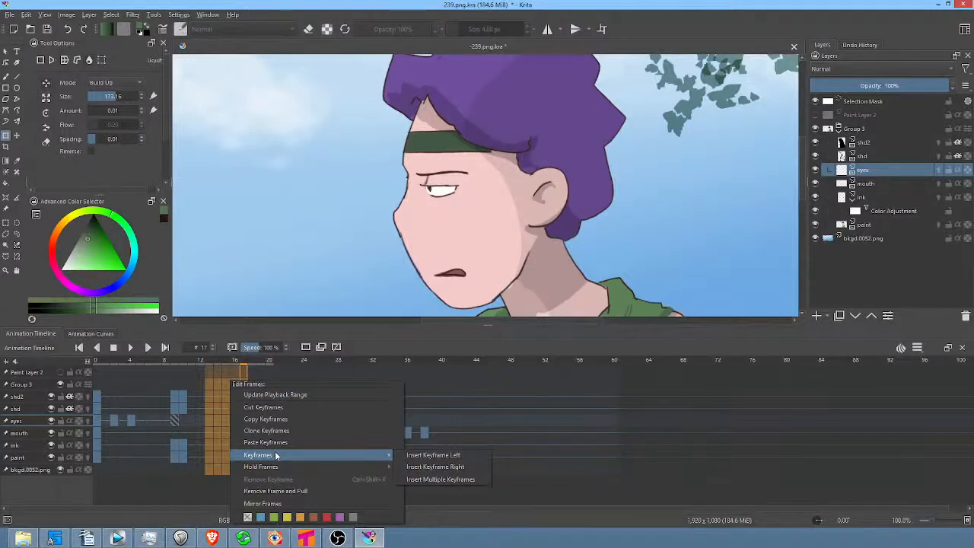
{"action": "left_click", "coordinate": [286, 491]}
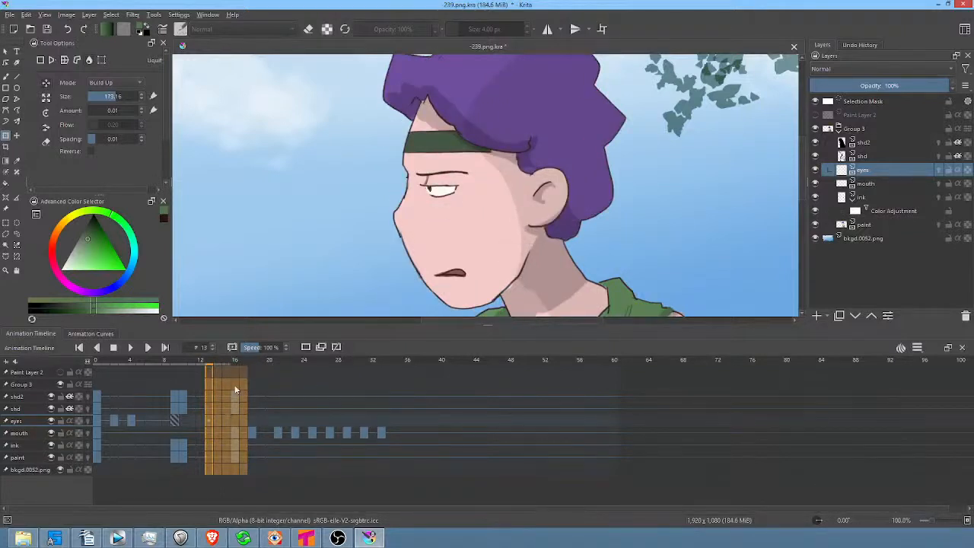
Check the shortened timing of the head turn from frames 9 and 0 through frame 19.
{"action": "left_click", "coordinate": [176, 360]}
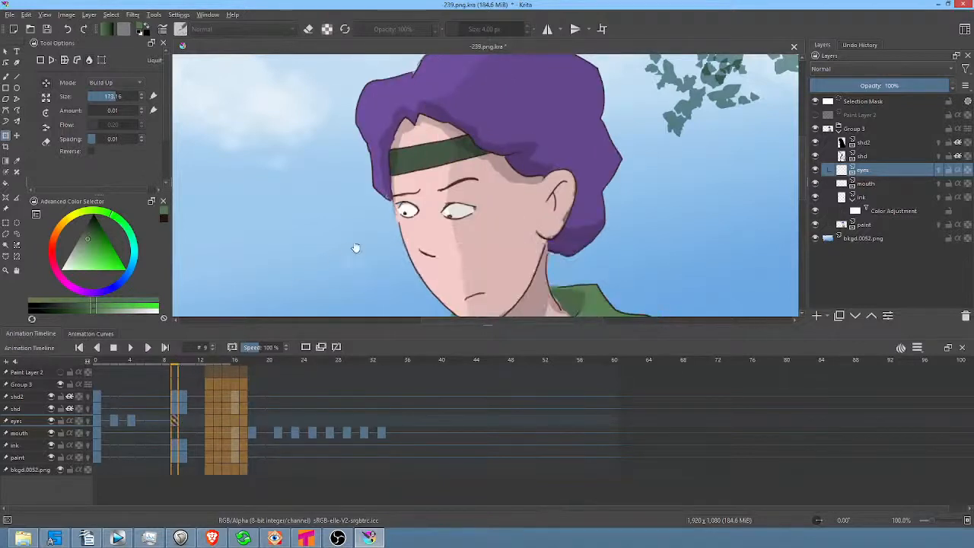
{"action": "left_click", "coordinate": [411, 235]}
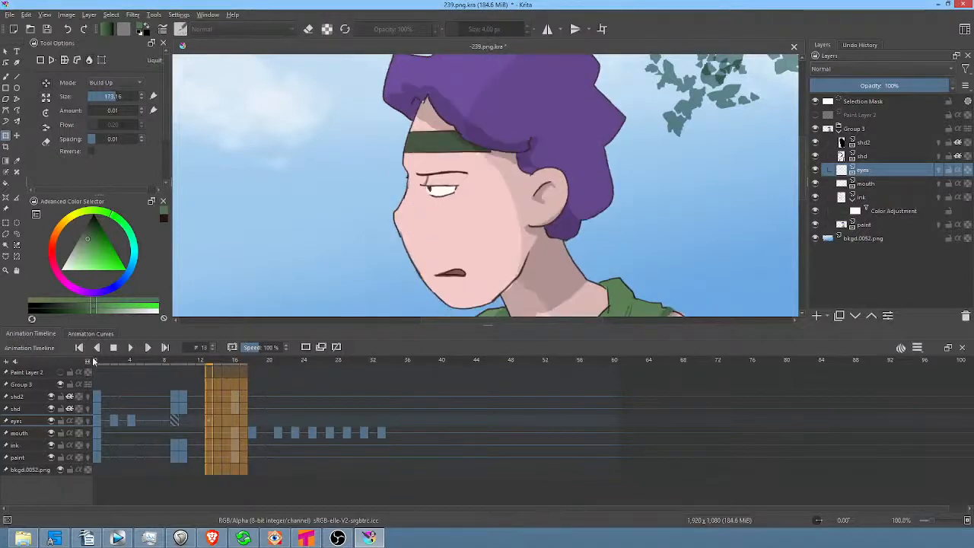
{"action": "left_click", "coordinate": [96, 363]}
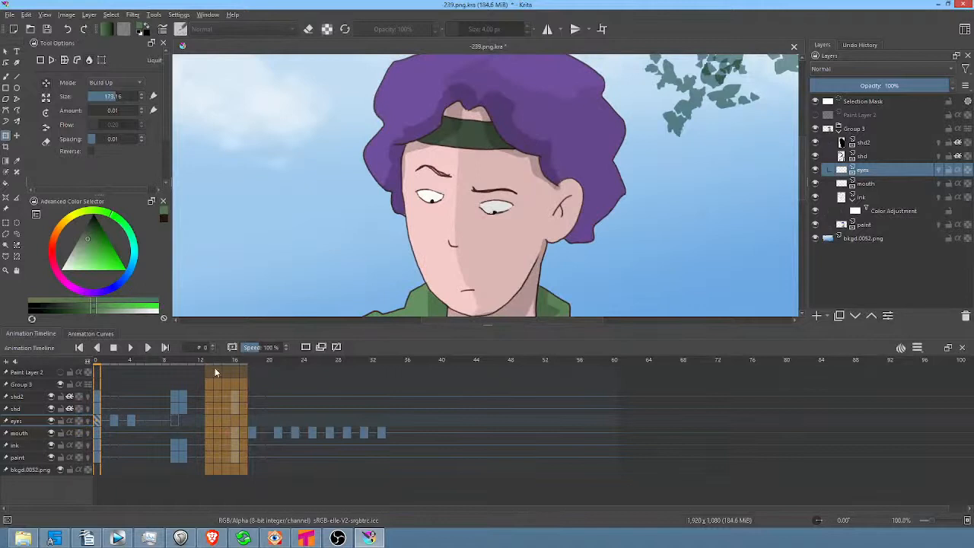
{"action": "left_click", "coordinate": [98, 372]}
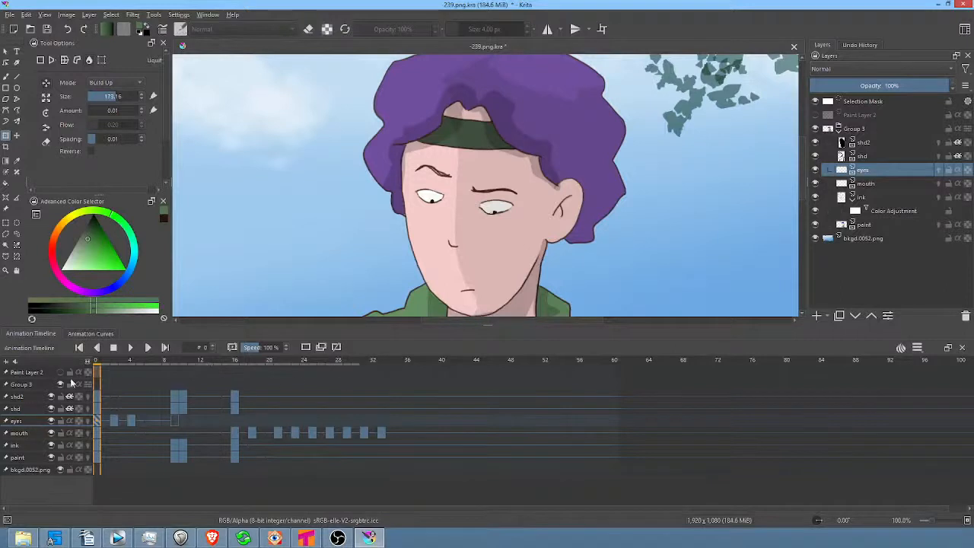
{"action": "left_click_drag", "start_coordinate": [218, 375], "coordinate": [262, 384]}
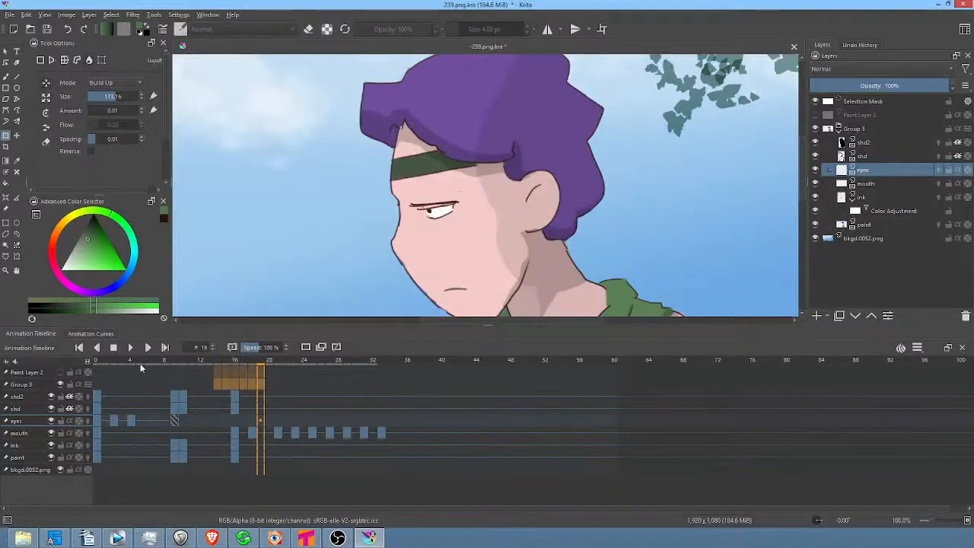
Play the animation from frame 0, viewing it at 50% zoom, save the file and stop playback.
{"action": "left_click", "coordinate": [100, 361]}
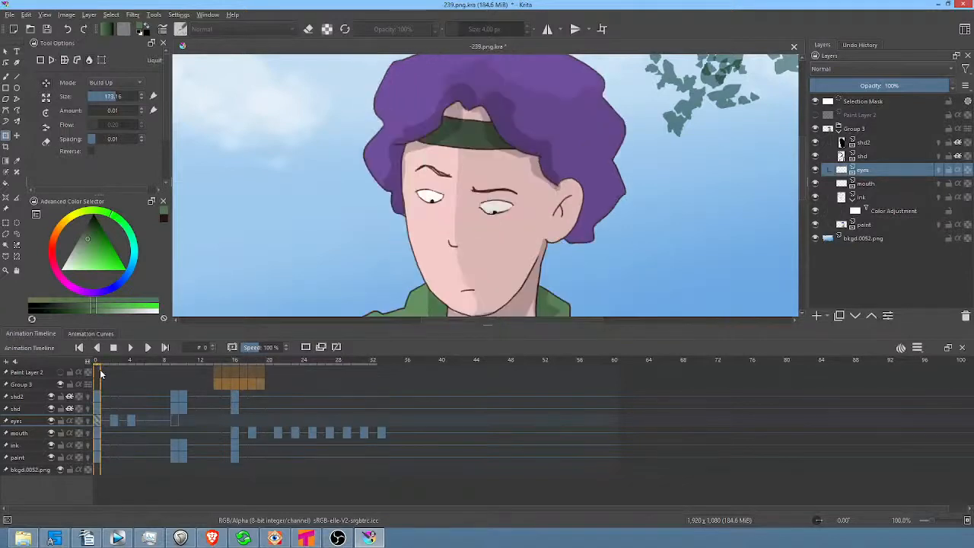
{"action": "left_click", "coordinate": [101, 373]}
{"action": "key", "text": "space"}
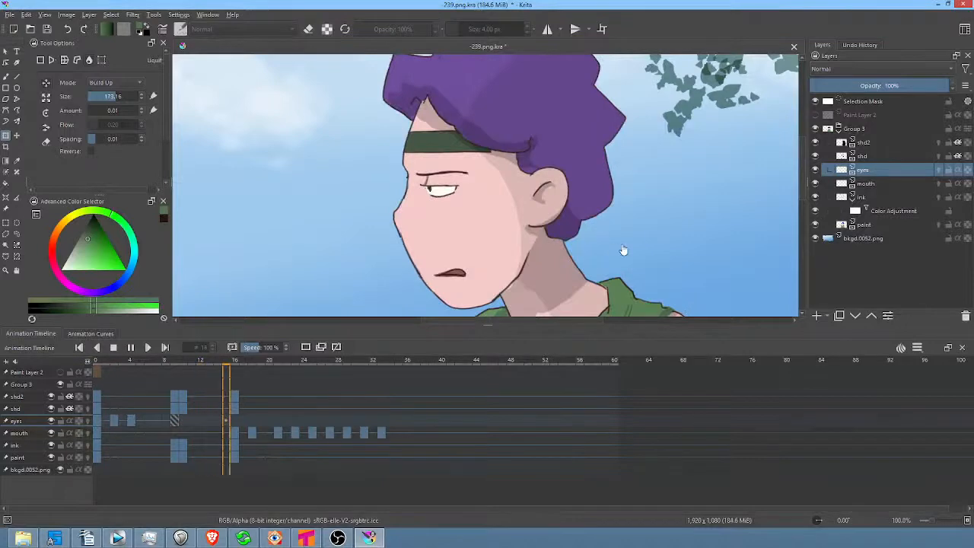
{"action": "scroll", "coordinate": [624, 257], "scroll_direction": "down", "scroll_amount": 2}
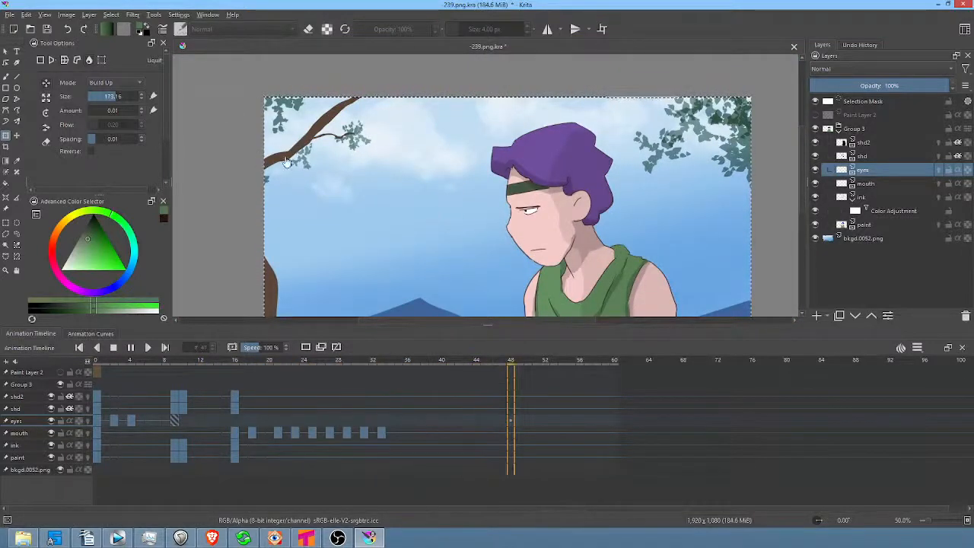
{"action": "left_click", "coordinate": [47, 29]}
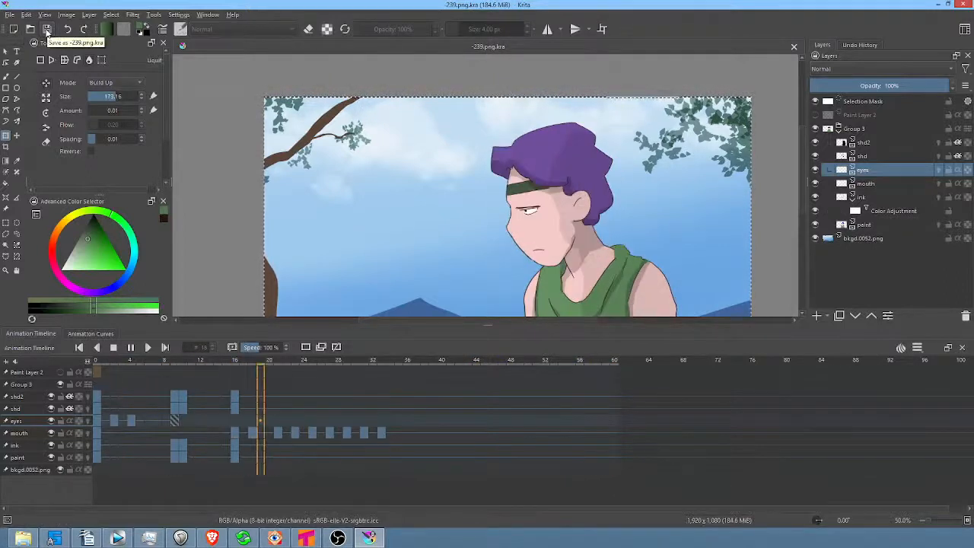
{"action": "key", "text": "space"}
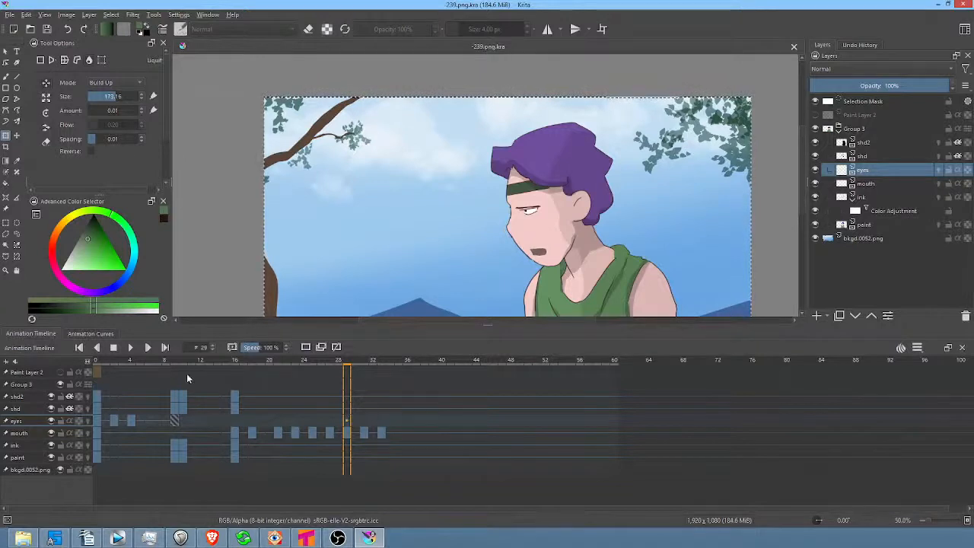
Scrub from frame 0 to 16, inspect the shd2 keyframe at frame 16, and return to frame 15.
{"action": "left_click_drag", "start_coordinate": [96, 359], "coordinate": [97, 403]}
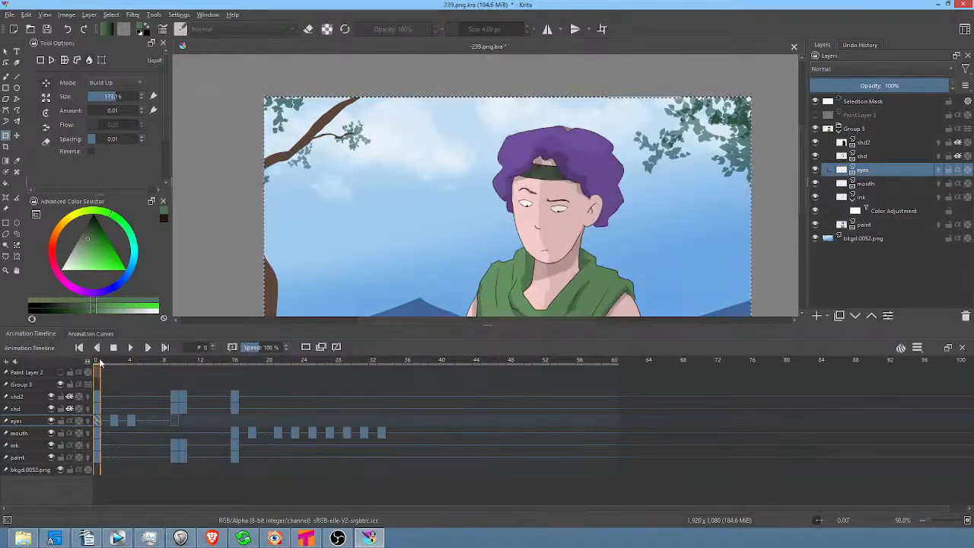
{"action": "left_click_drag", "start_coordinate": [99, 364], "coordinate": [236, 377]}
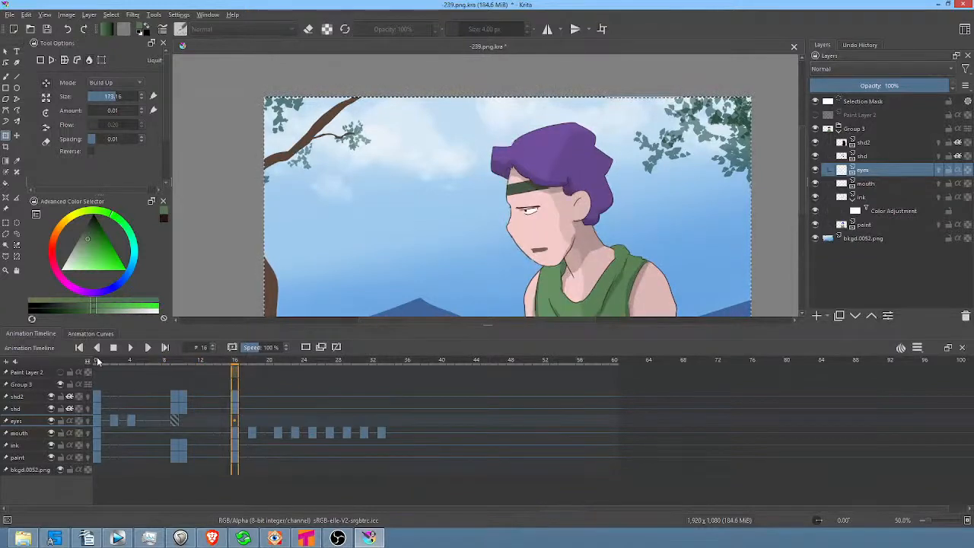
{"action": "left_click", "coordinate": [97, 361]}
{"action": "left_click_drag", "start_coordinate": [97, 361], "coordinate": [229, 396]}
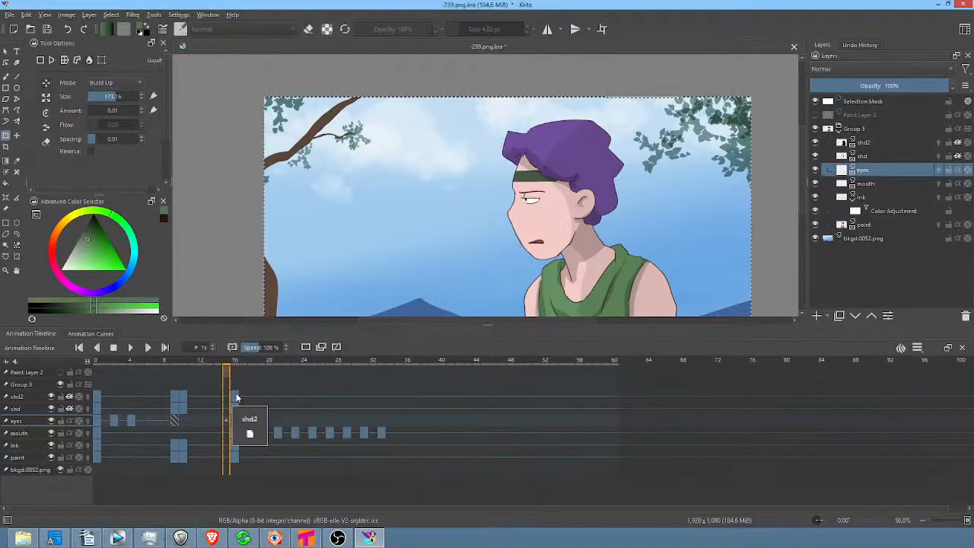
{"action": "left_click", "coordinate": [235, 397]}
{"action": "left_click", "coordinate": [227, 397]}
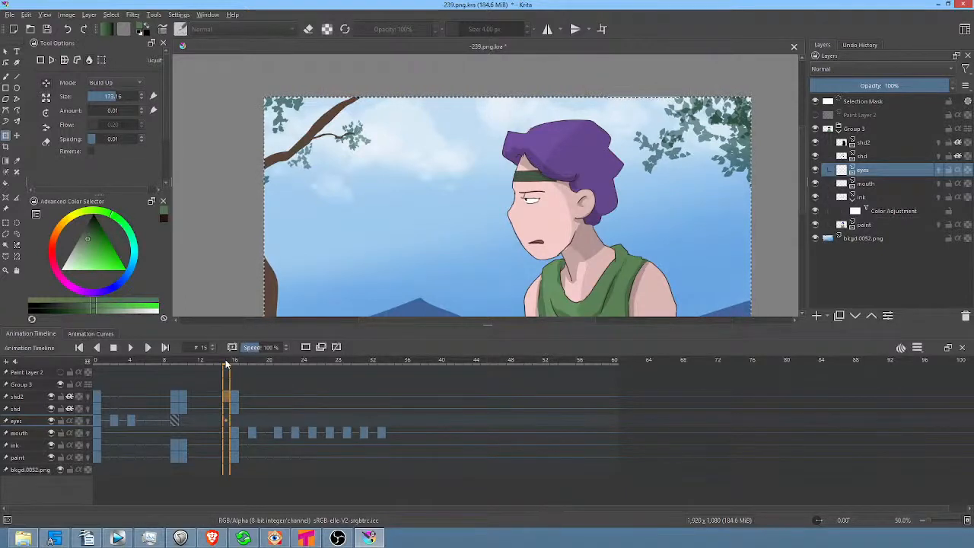
{"action": "left_click", "coordinate": [225, 371]}
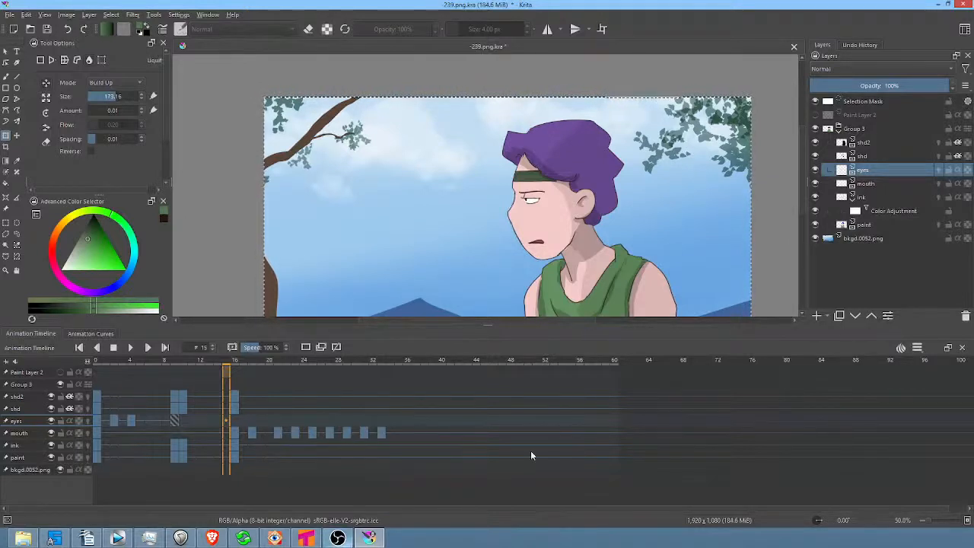
Frame the full height of the image above a shorter timeline and scrub the head turn up to frame 15.
{"action": "left_click_drag", "start_coordinate": [483, 325], "coordinate": [487, 347]}
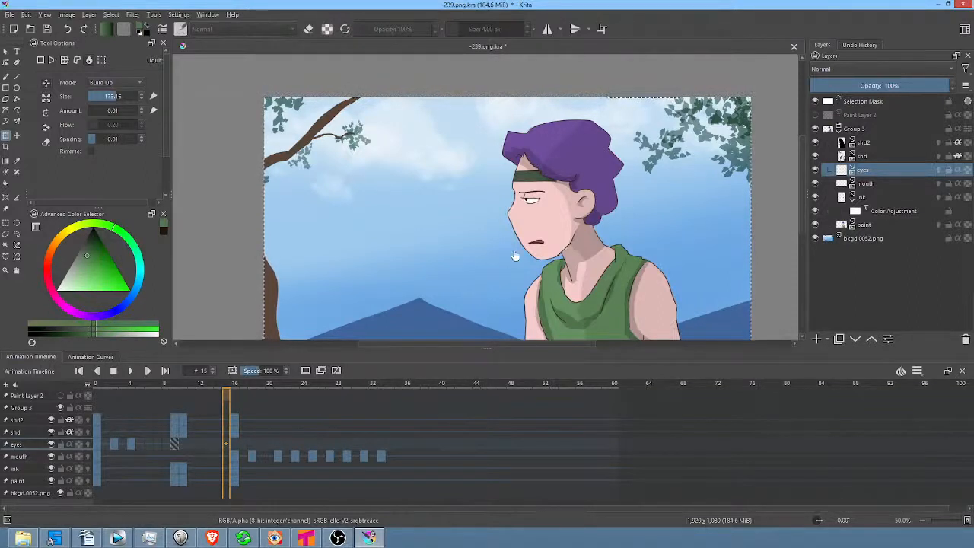
{"action": "left_click_drag", "start_coordinate": [567, 265], "coordinate": [542, 213]}
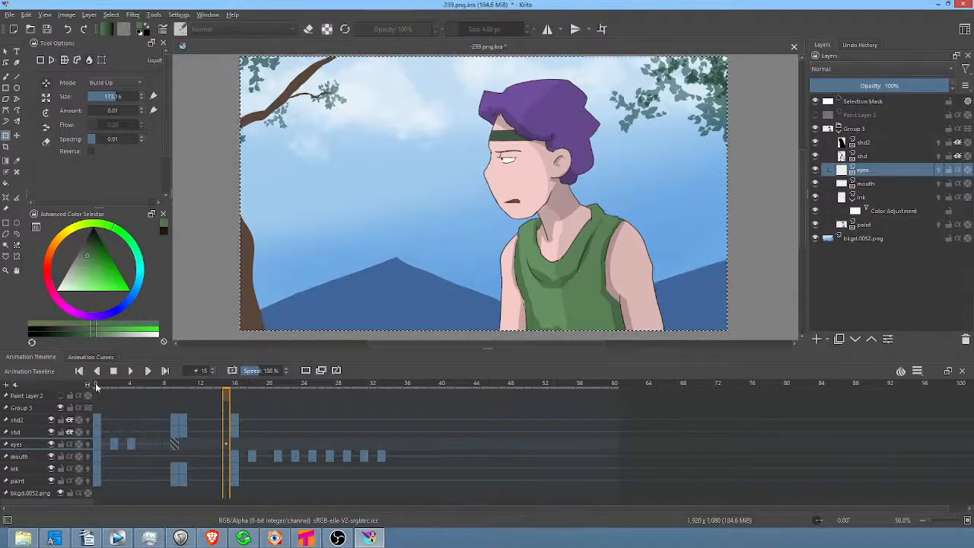
{"action": "left_click_drag", "start_coordinate": [95, 383], "coordinate": [228, 401]}
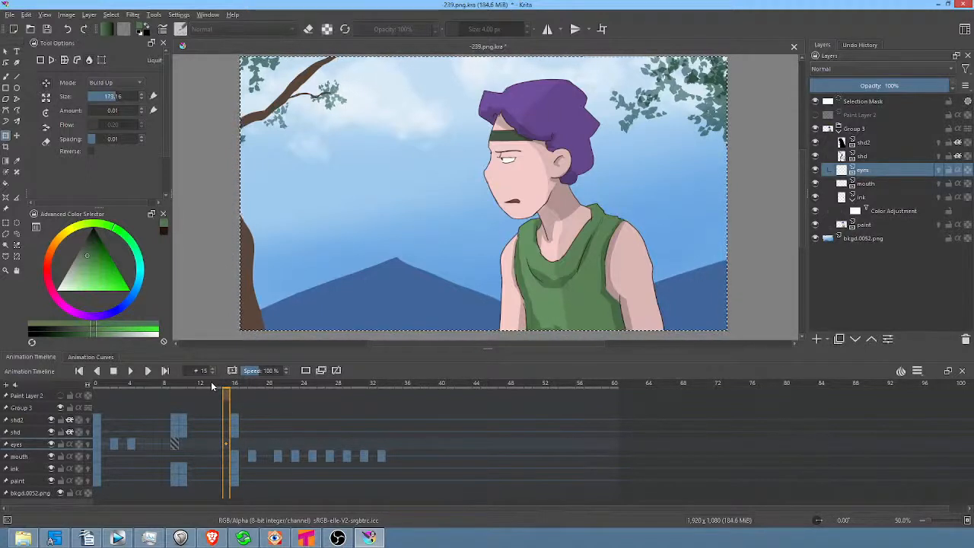
{"action": "left_click_drag", "start_coordinate": [199, 384], "coordinate": [228, 393]}
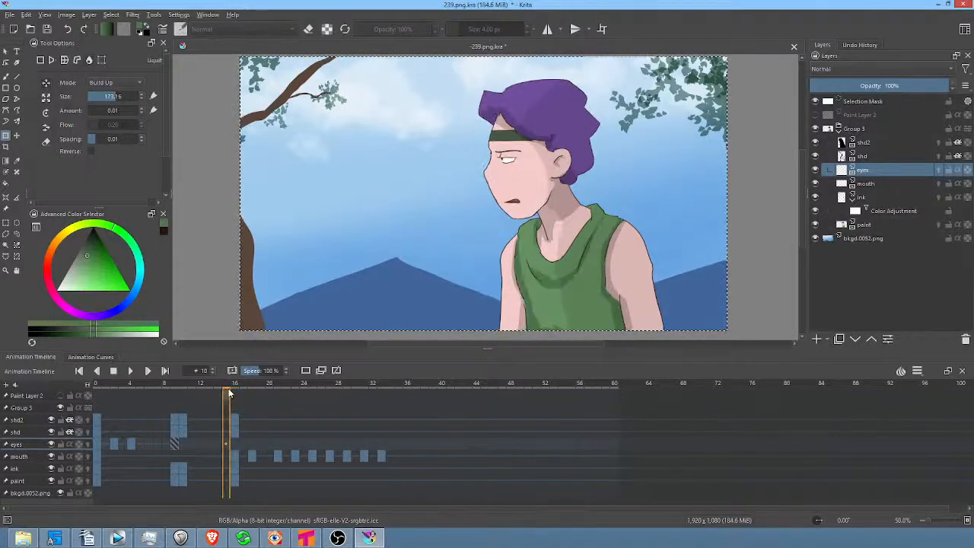
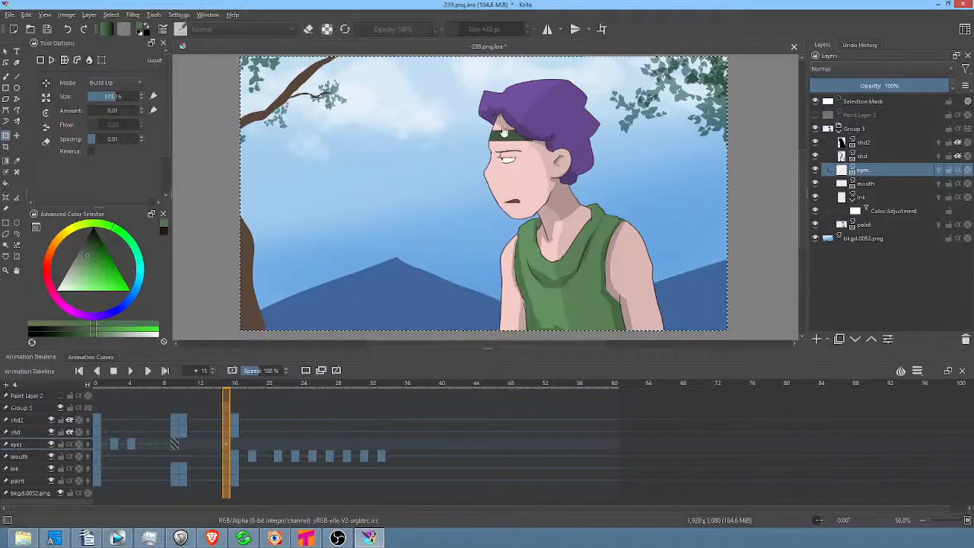
Start a Liquify transform on Group 3 at frame 15 with nothing selected, using rotate mode and a brush size of 988.15.
{"action": "left_click", "coordinate": [859, 132]}
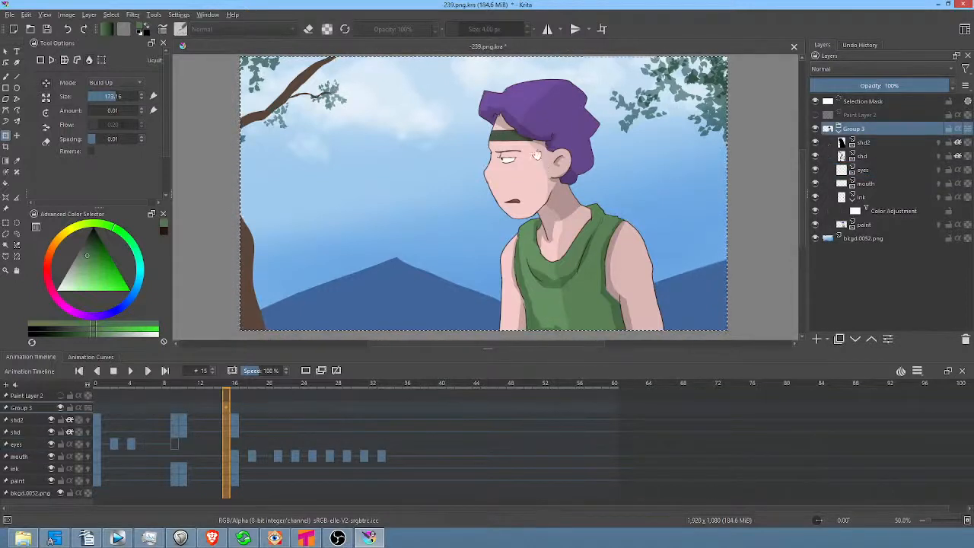
{"action": "key", "text": "ctrl+shift+a"}
{"action": "right_click", "coordinate": [518, 115]}
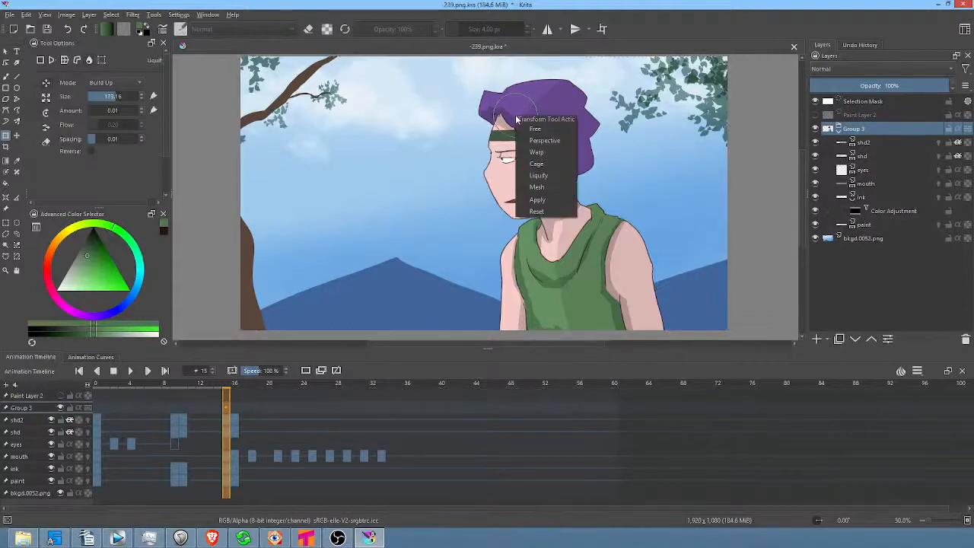
{"action": "left_click", "coordinate": [538, 175]}
{"action": "key", "text": "bracketright"}
{"action": "key", "text": "bracketright"}
{"action": "key", "text": "bracketright"}
{"action": "key", "text": "bracketright"}
{"action": "key", "text": "bracketright"}
{"action": "key", "text": "bracketright"}
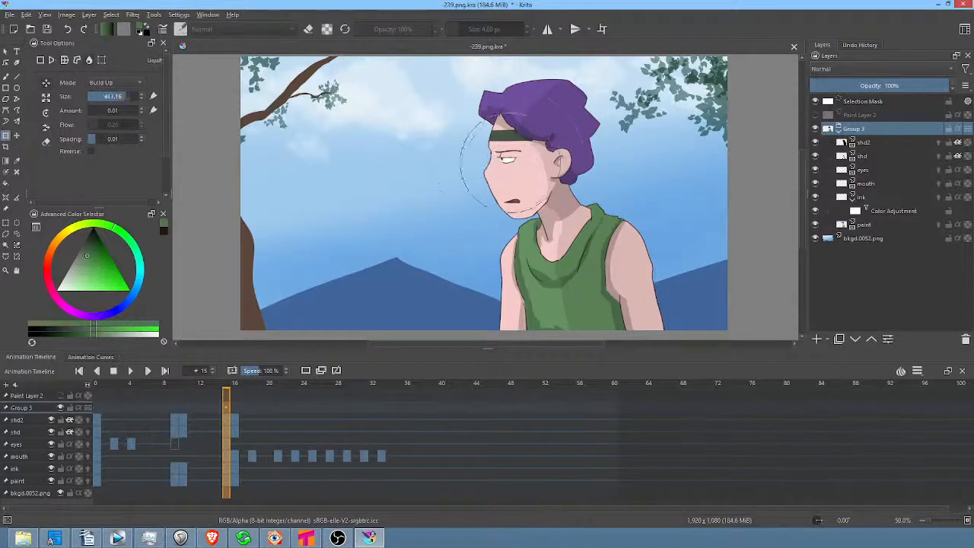
{"action": "left_click_drag", "start_coordinate": [510, 162], "coordinate": [500, 134]}
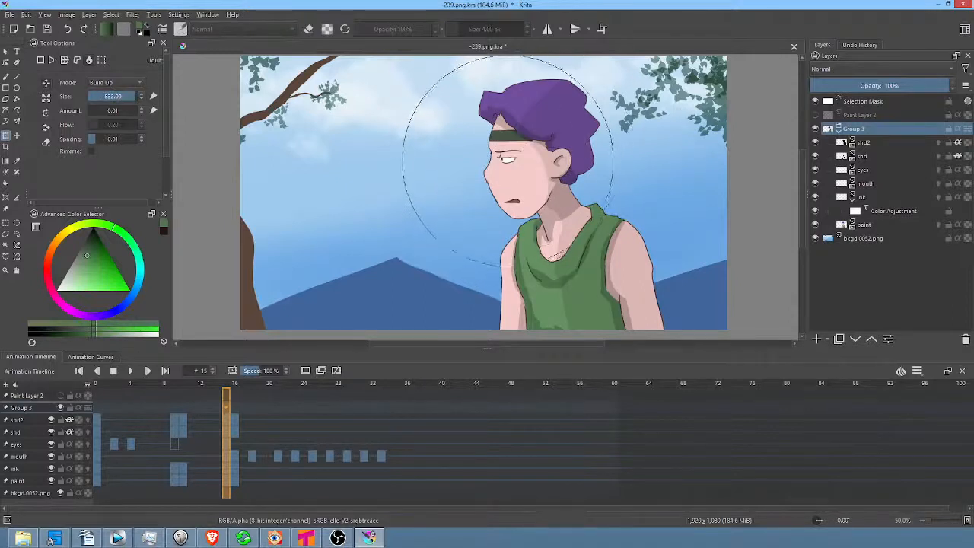
{"action": "left_click", "coordinate": [47, 113]}
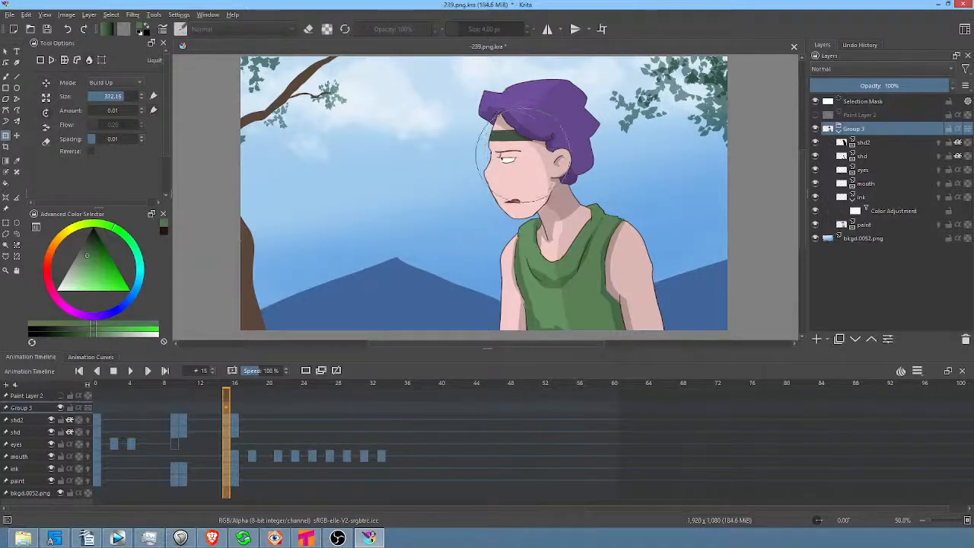
{"action": "left_click_drag", "start_coordinate": [505, 162], "coordinate": [656, 162]}
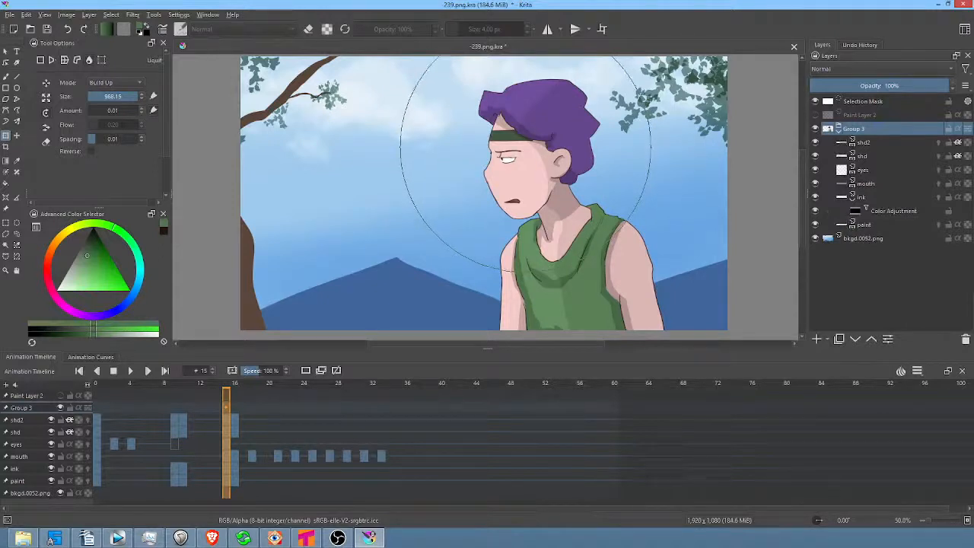
{"action": "left_click", "coordinate": [527, 152]}
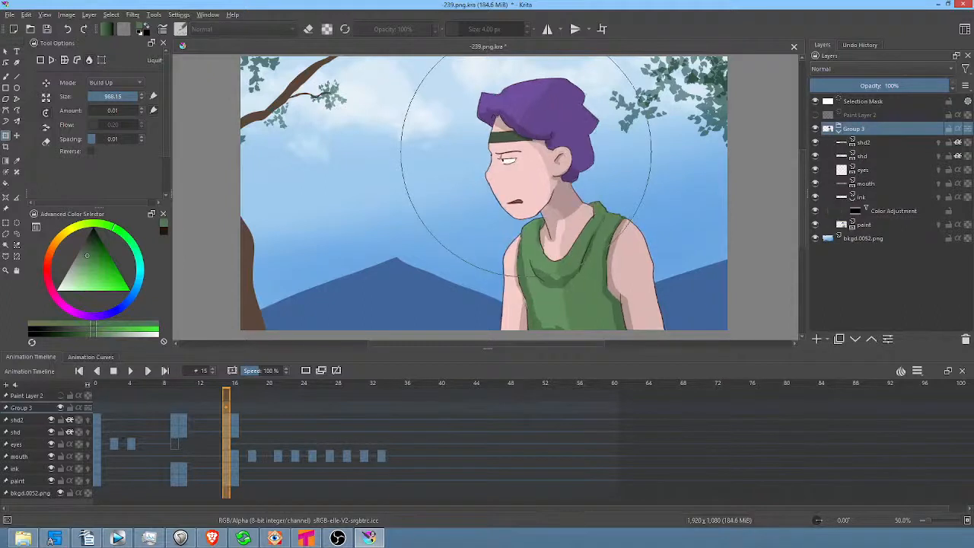
{"action": "left_click_drag", "start_coordinate": [526, 166], "coordinate": [526, 165]}
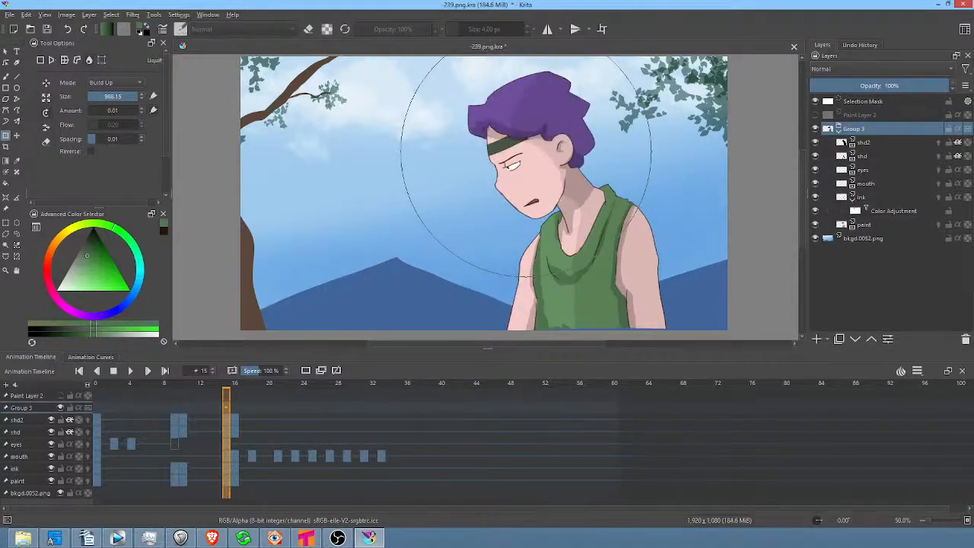
{"action": "key", "text": "ctrl+z"}
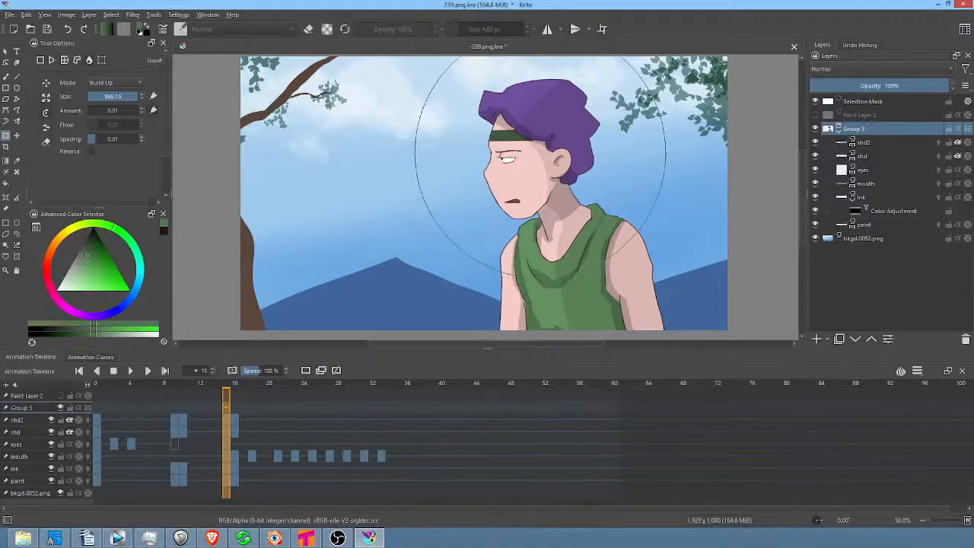
Rotate the character's head slightly counter-clockwise at frame 15, apply it by moving to frame 9, and play the animation.
{"action": "left_click", "coordinate": [540, 152]}
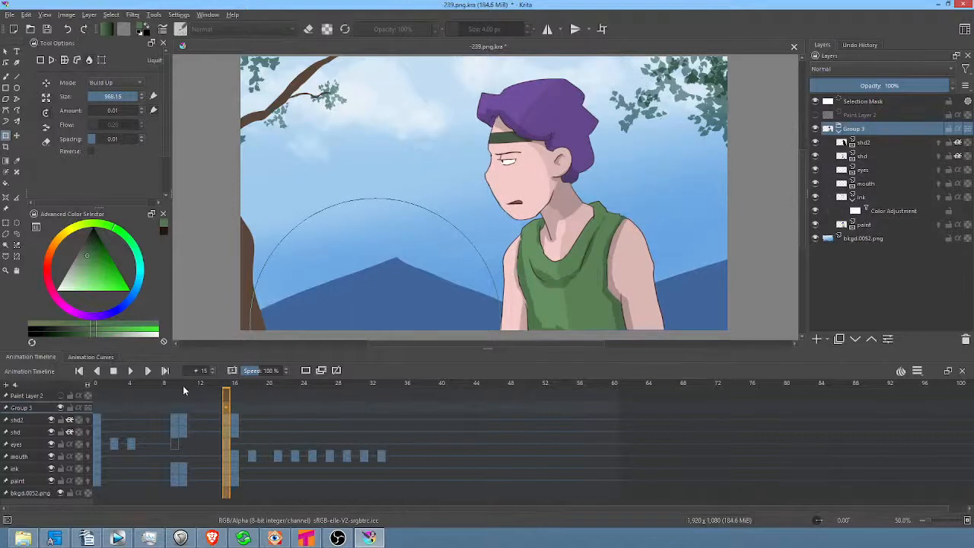
{"action": "left_click", "coordinate": [182, 385]}
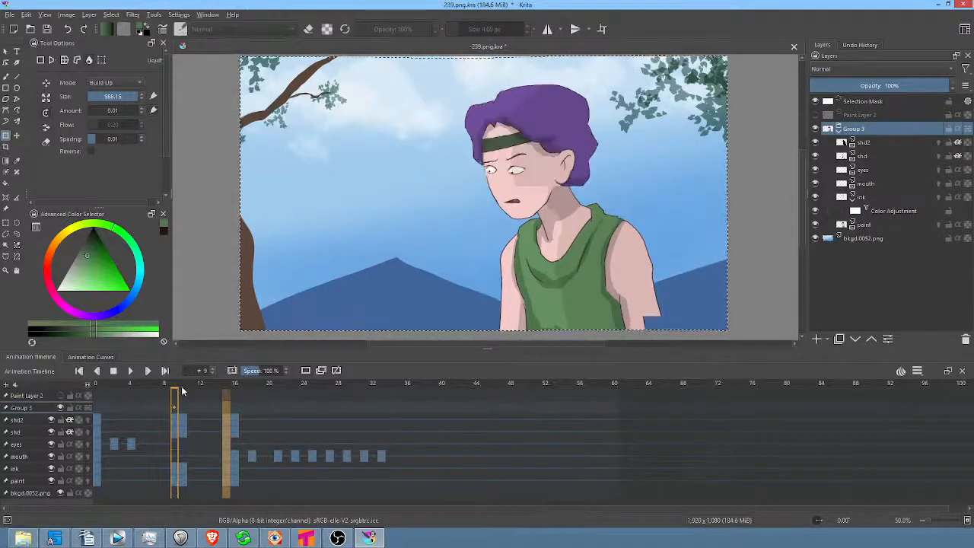
{"action": "key", "text": "space"}
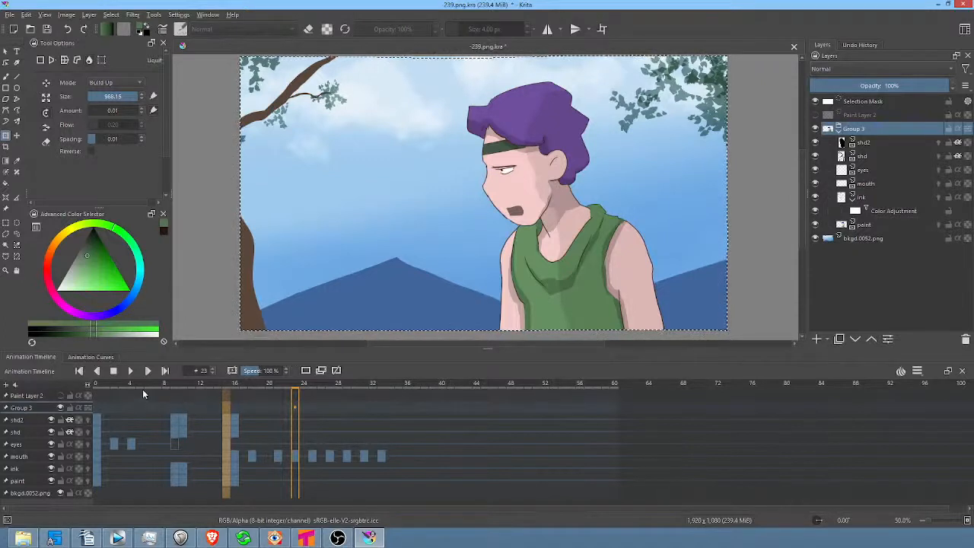
Scrub the head turn and dialogue from frame 0 to 40, then recheck frames 20 to 33.
{"action": "left_click", "coordinate": [95, 385]}
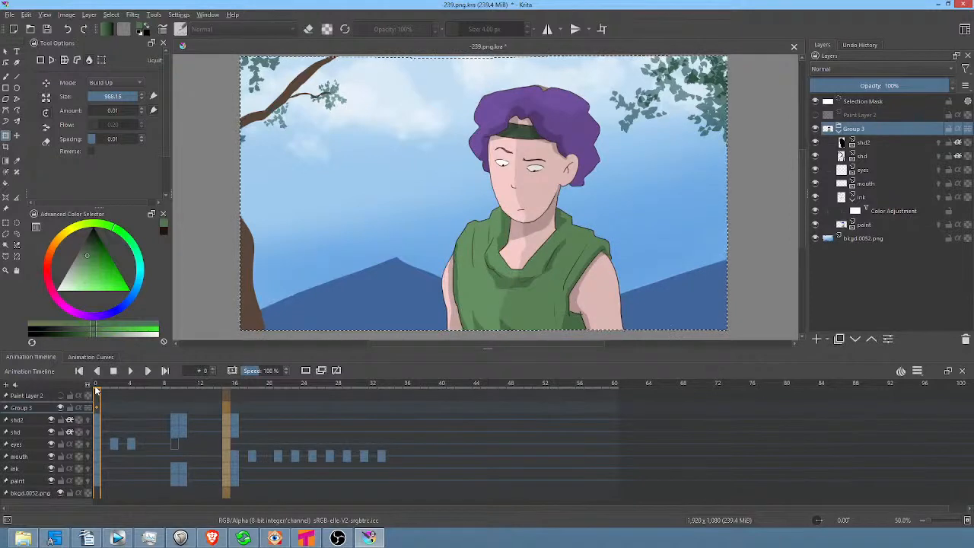
{"action": "mouse_move", "coordinate": [95, 388]}
{"action": "left_mouse_down"}
{"action": "mouse_move", "coordinate": [253, 408]}
{"action": "mouse_move", "coordinate": [176, 398]}
{"action": "mouse_move", "coordinate": [278, 402]}
{"action": "mouse_move", "coordinate": [232, 405]}
{"action": "mouse_move", "coordinate": [260, 409]}
{"action": "left_mouse_up"}
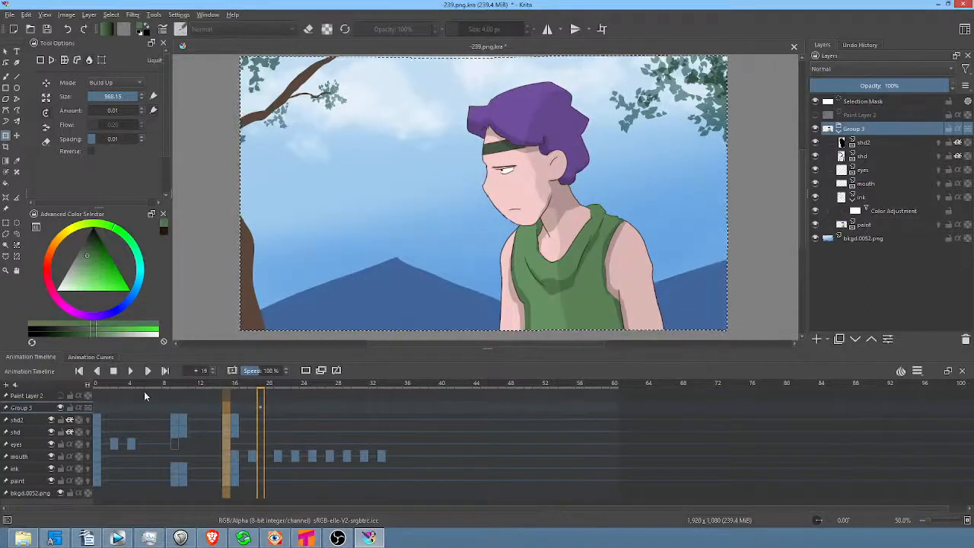
{"action": "left_click", "coordinate": [94, 383]}
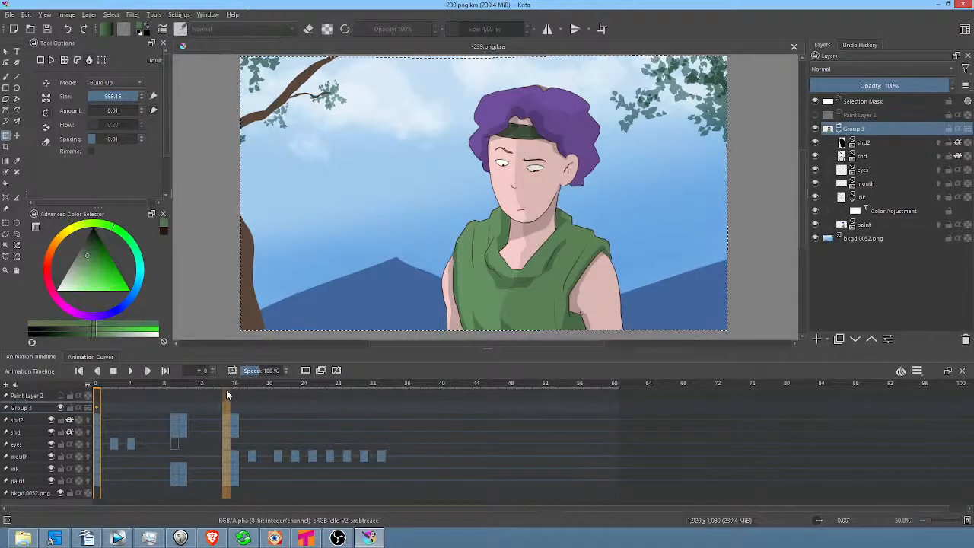
{"action": "left_click", "coordinate": [195, 384]}
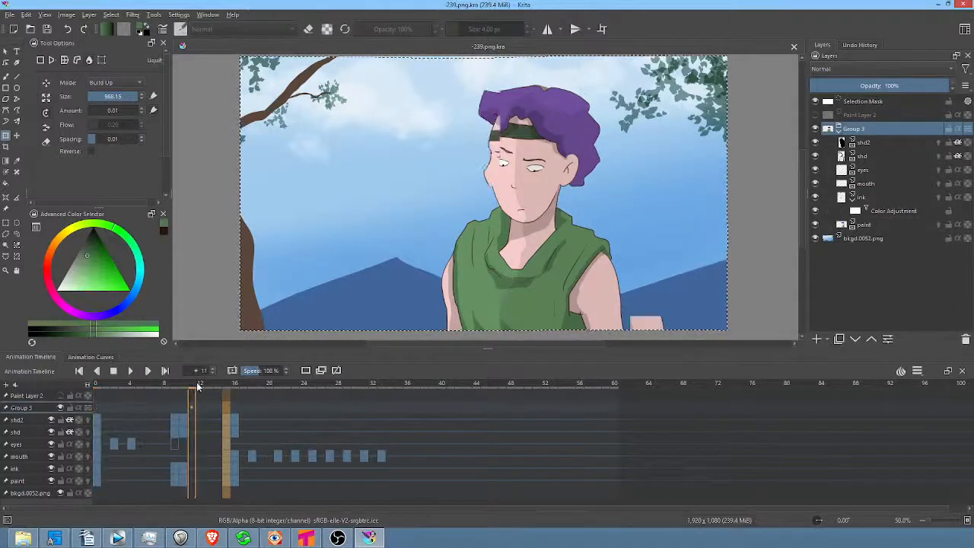
{"action": "left_click_drag", "start_coordinate": [197, 386], "coordinate": [445, 396]}
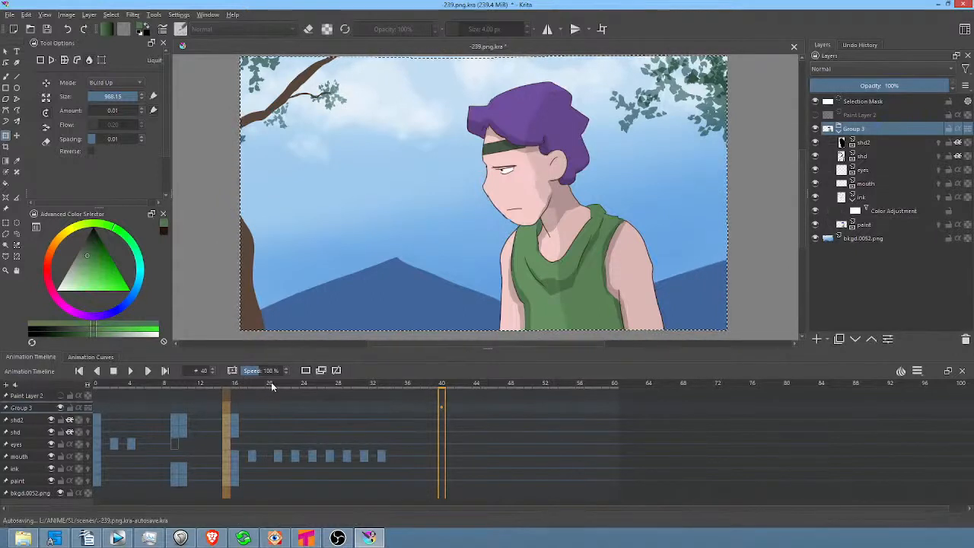
{"action": "left_click_drag", "start_coordinate": [270, 382], "coordinate": [381, 389]}
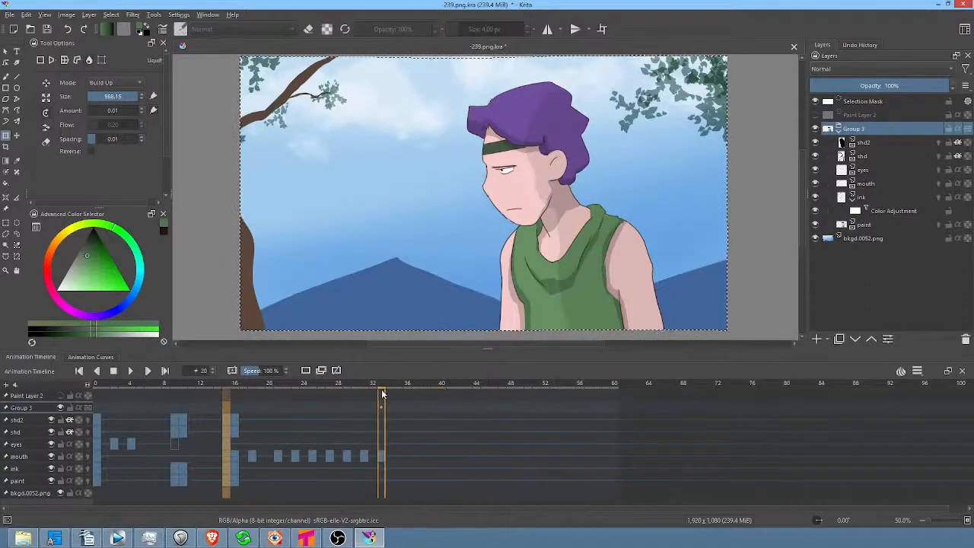
Compare the mouth layer's keyframes at frames 15, 16 and 18.
{"action": "left_click", "coordinate": [250, 455]}
{"action": "left_click", "coordinate": [229, 457]}
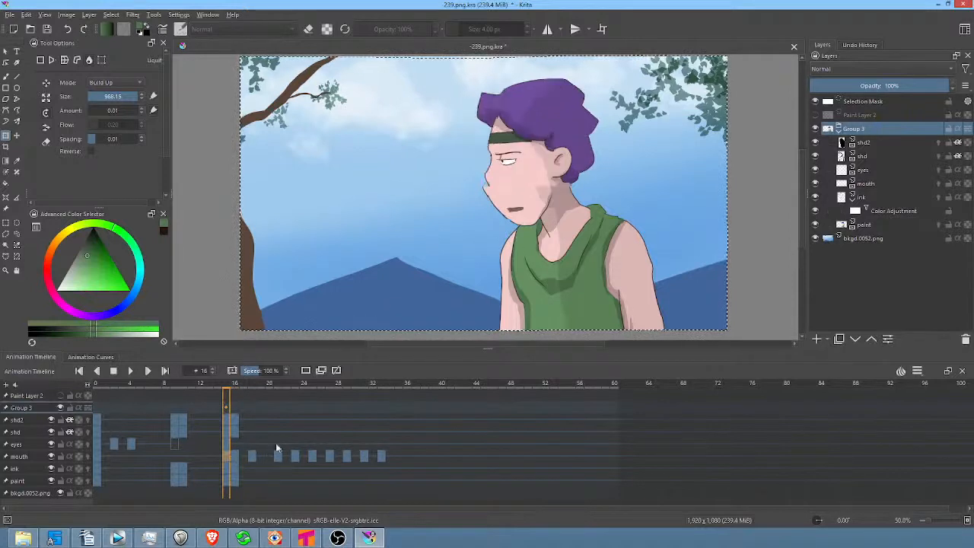
{"action": "left_click", "coordinate": [238, 388]}
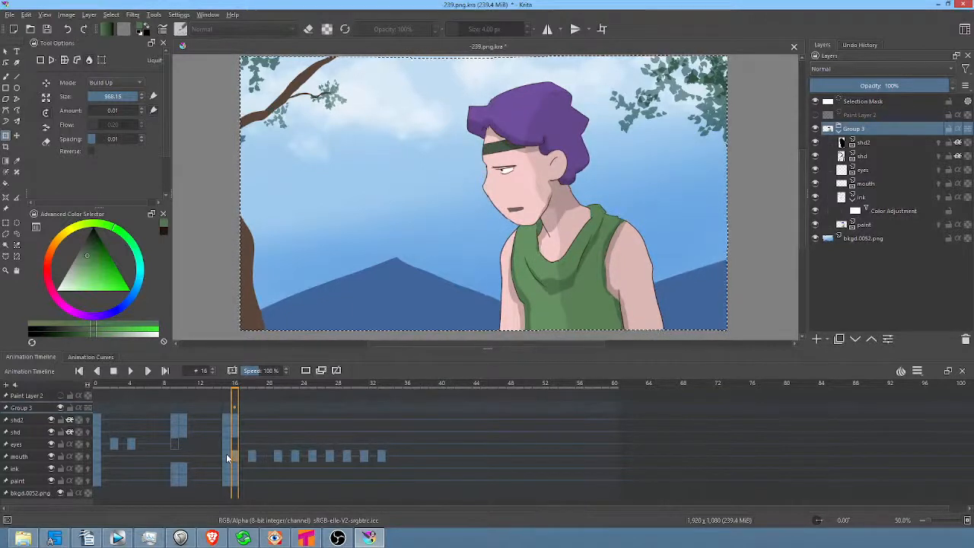
{"action": "left_click", "coordinate": [226, 455]}
{"action": "left_click", "coordinate": [235, 457]}
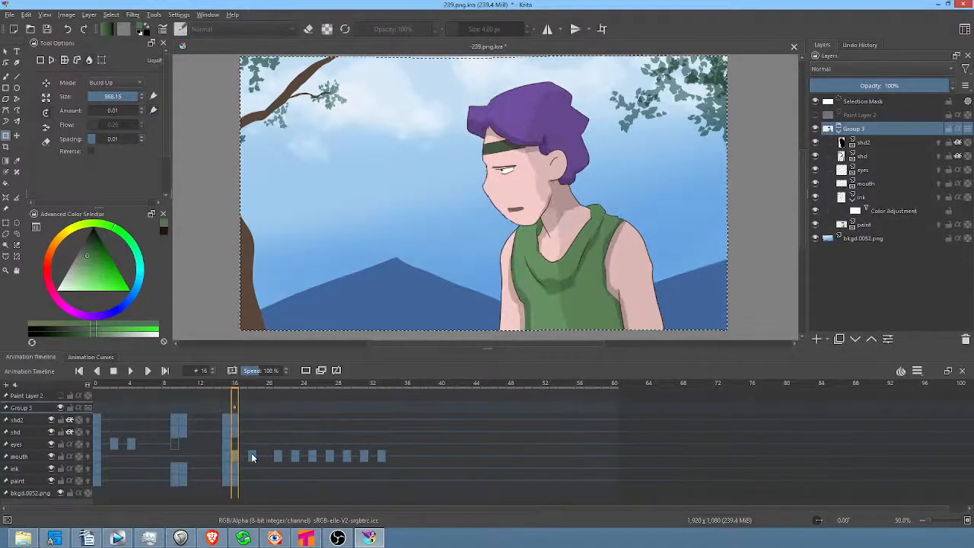
{"action": "left_click", "coordinate": [253, 456]}
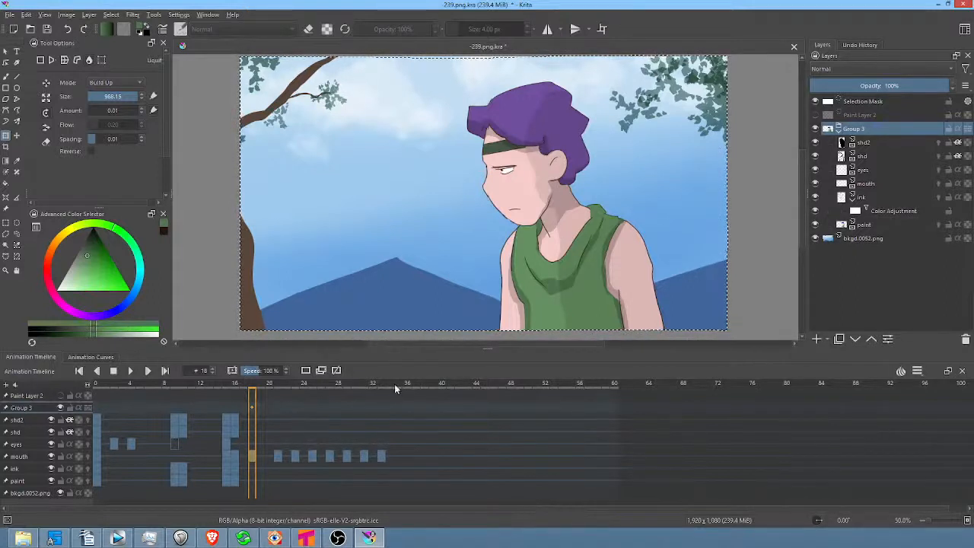
Save the file at frame 0, select that frame across all layers, and move to frame 6.
{"action": "left_click", "coordinate": [97, 382]}
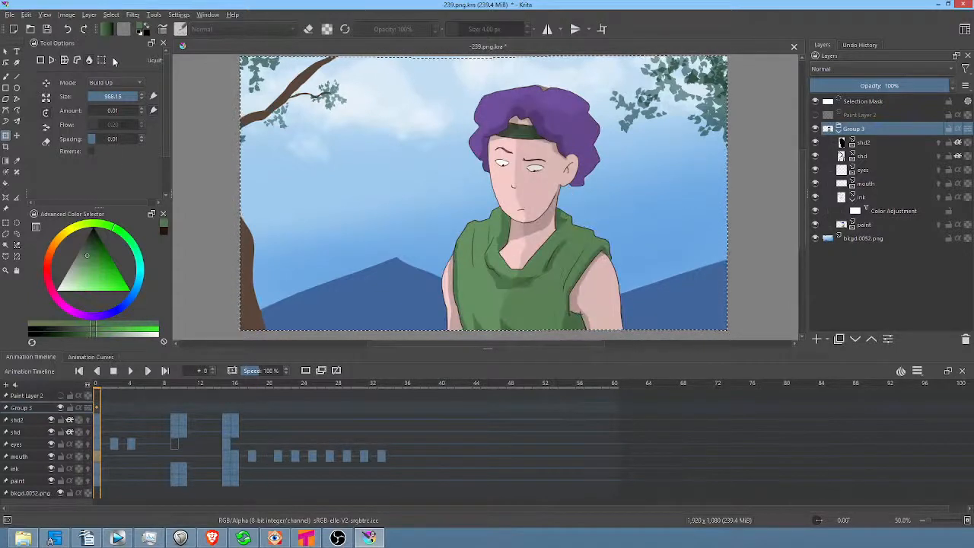
{"action": "left_click", "coordinate": [47, 29]}
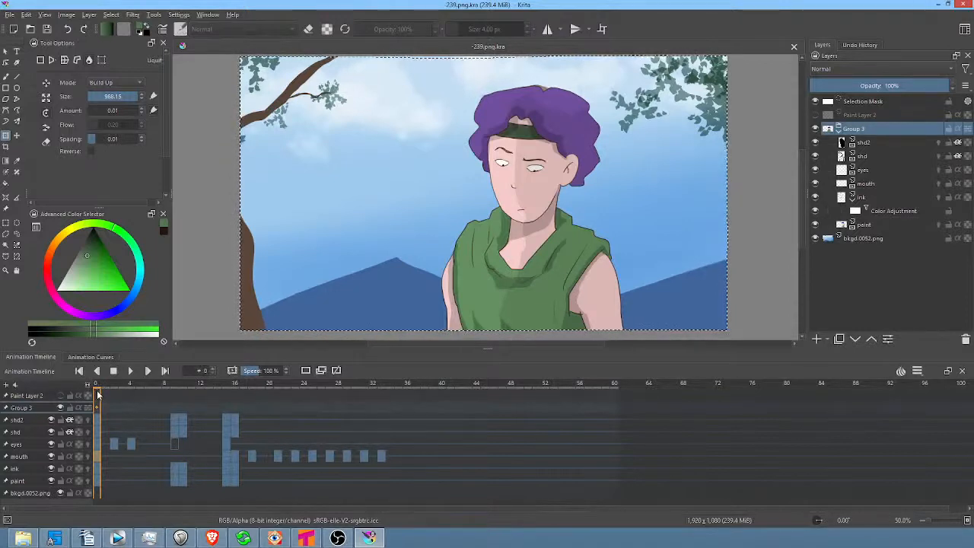
{"action": "left_click_drag", "start_coordinate": [97, 394], "coordinate": [97, 495]}
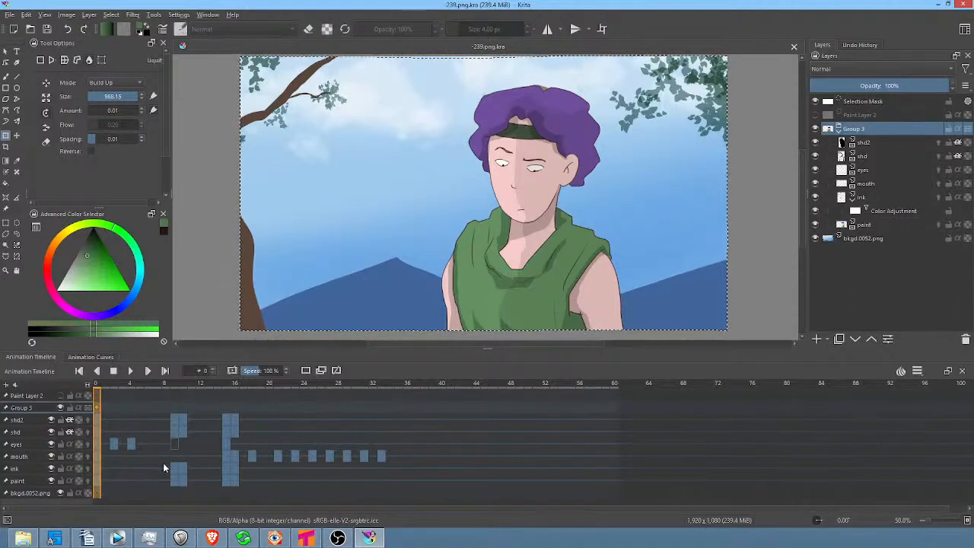
{"action": "left_click", "coordinate": [149, 382]}
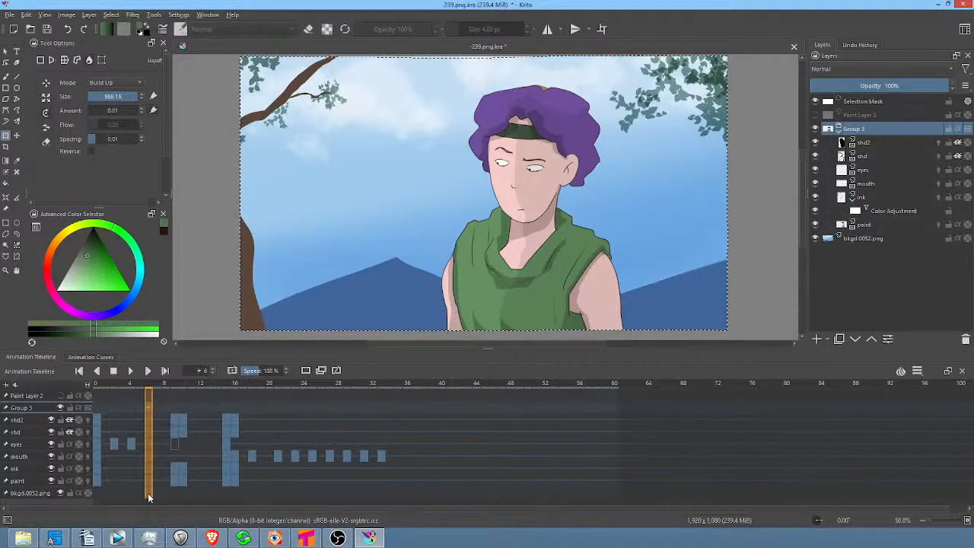
Scrub the animation from frame 0 to 42, save the file, and scrub back from frame 15 to 9.
{"action": "left_click", "coordinate": [96, 383]}
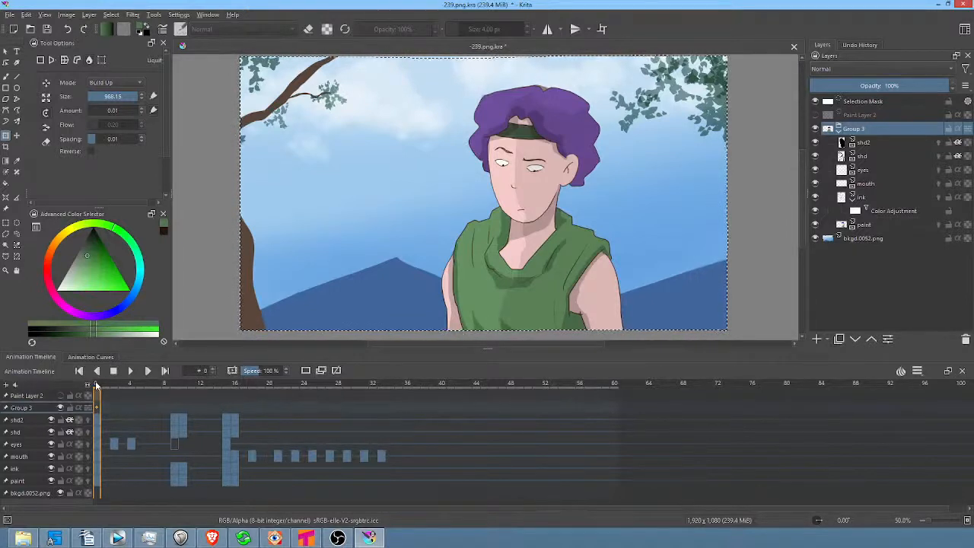
{"action": "left_click_drag", "start_coordinate": [95, 381], "coordinate": [457, 417]}
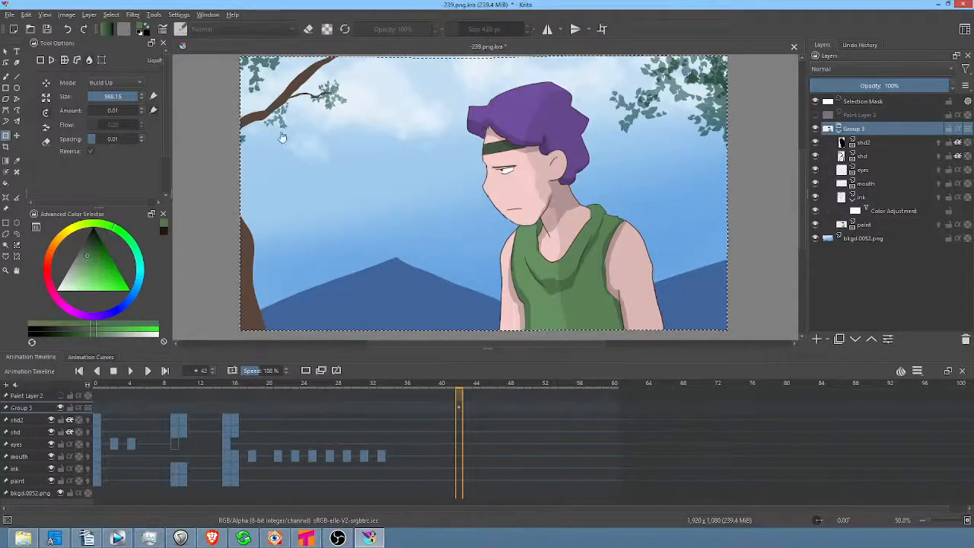
{"action": "left_click", "coordinate": [46, 29]}
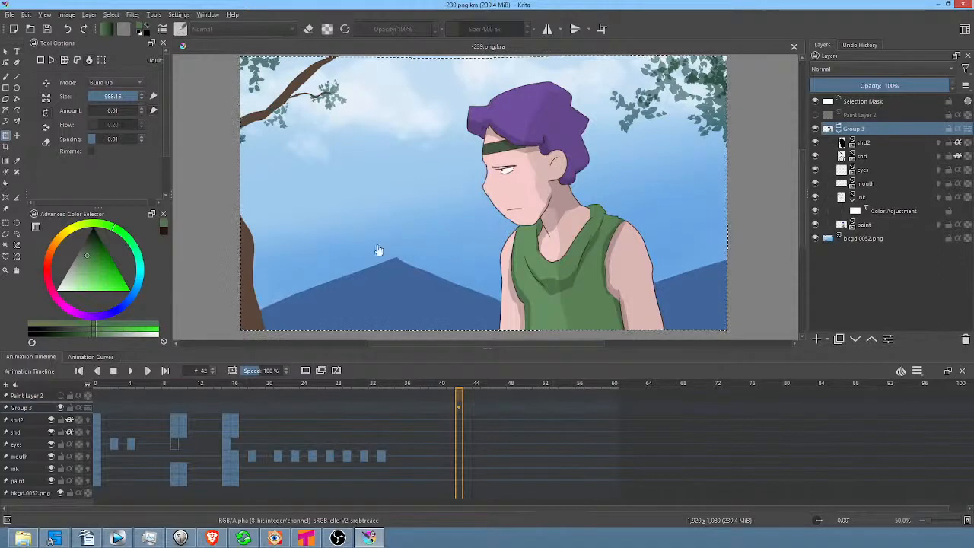
{"action": "left_click", "coordinate": [226, 388]}
{"action": "left_click_drag", "start_coordinate": [226, 387], "coordinate": [174, 409]}
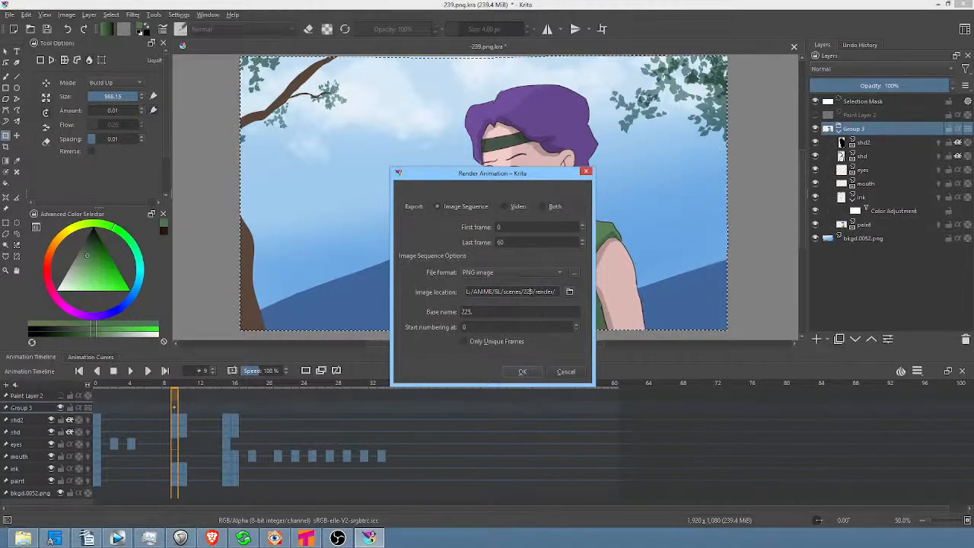
Set the animation render's image location to L:/ANIME/SL/scenes/239/render/.
{"action": "key", "text": "Right"}
{"action": "key", "text": "BackSpace"}
{"action": "key", "text": "BackSpace"}
{"action": "key", "text": "BackSpace"}
{"action": "type", "text": "2"}
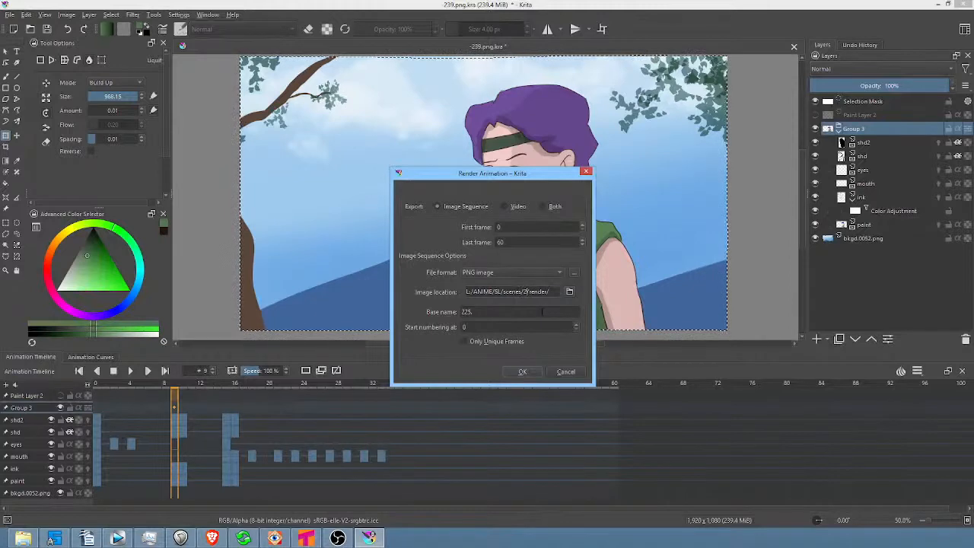
{"action": "type", "text": "39"}
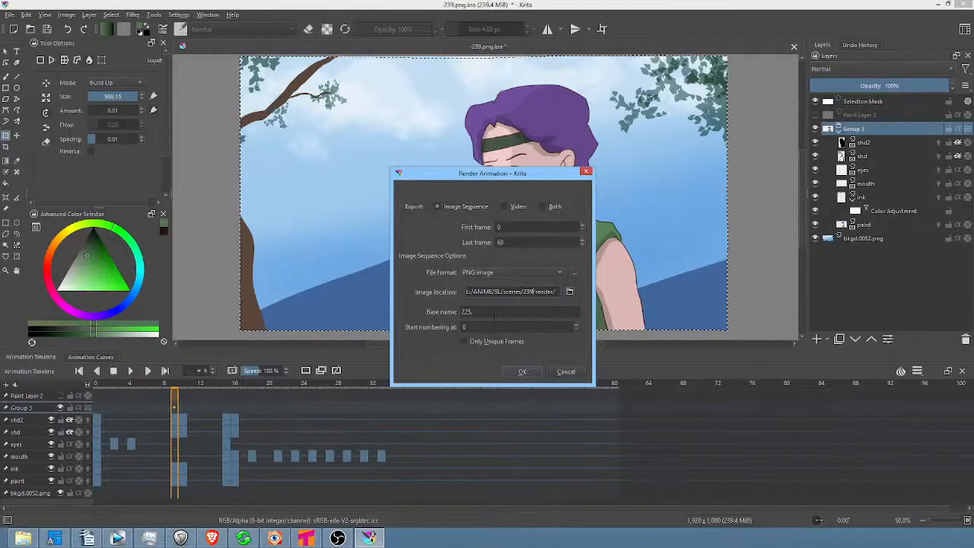
Set the render's base name to "239." and render the PNG sequence, replacing the old frames in the destination directory.
{"action": "left_click_drag", "start_coordinate": [494, 313], "coordinate": [399, 306]}
{"action": "type", "text": "239"}
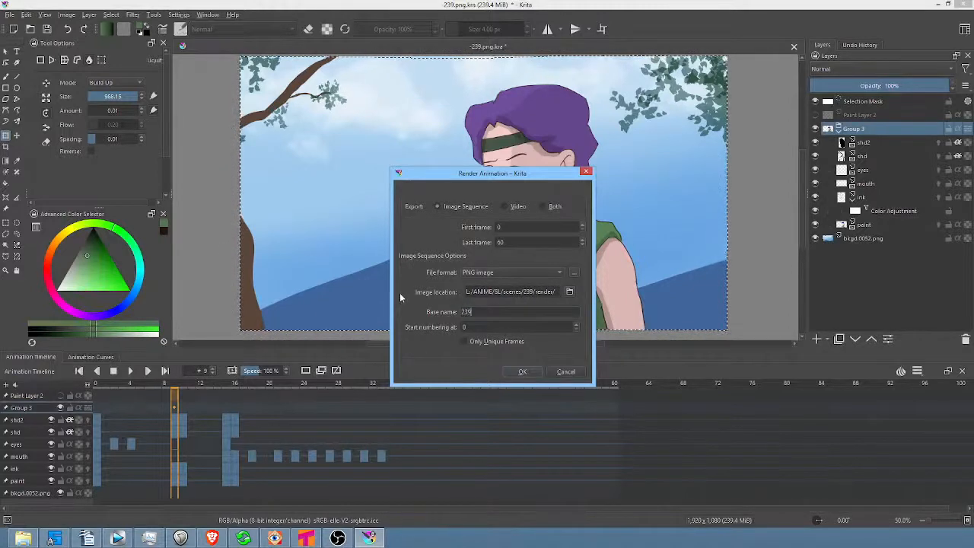
{"action": "type", "text": "."}
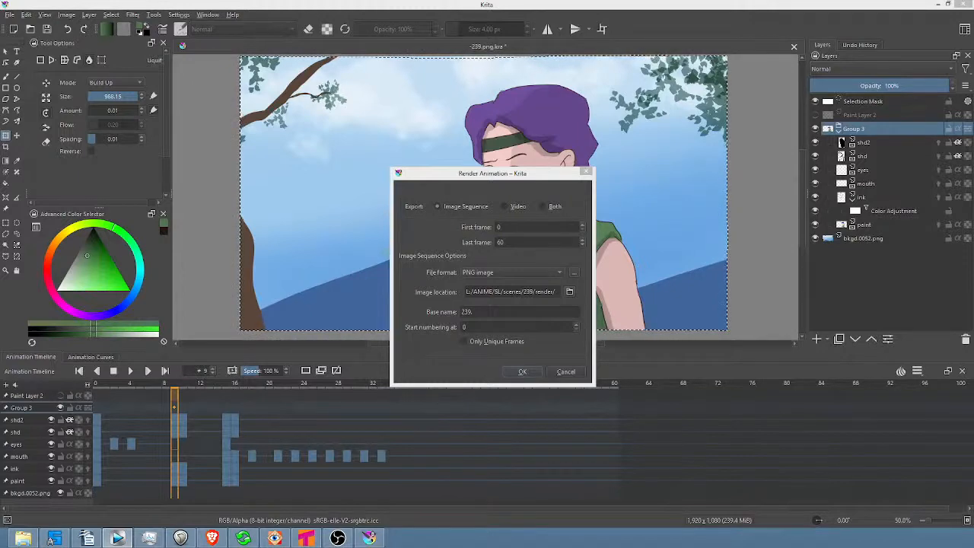
{"action": "left_click", "coordinate": [522, 372]}
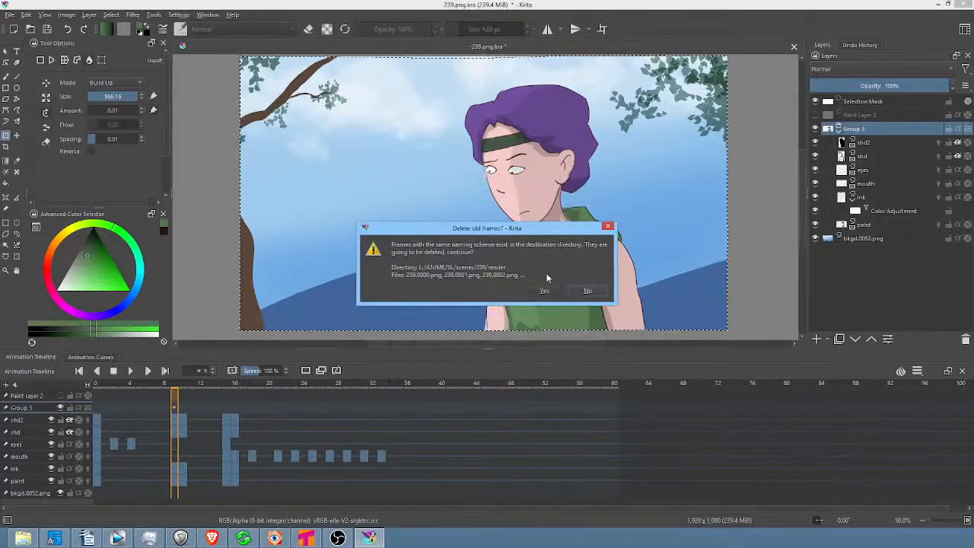
{"action": "left_click", "coordinate": [546, 283]}
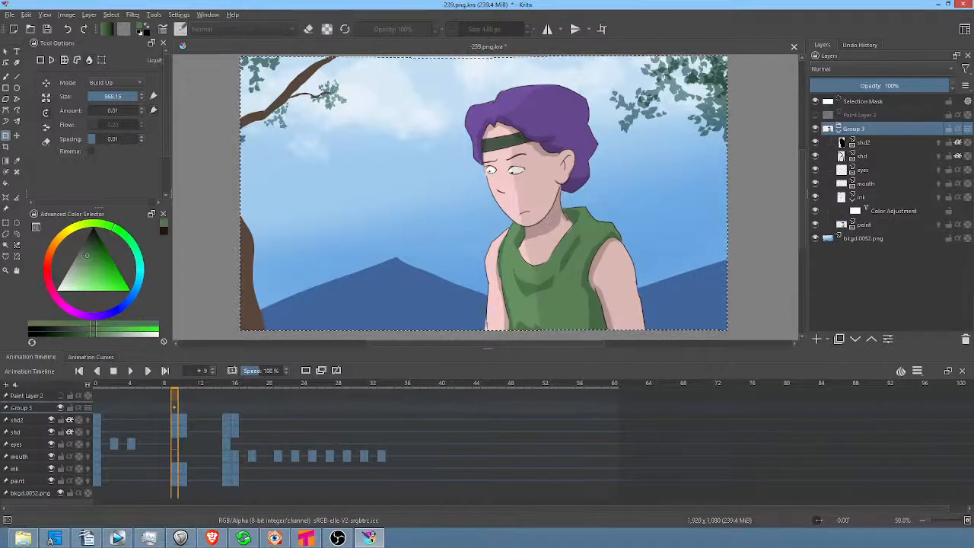
Save the shot 239 file and scrub the animation back from near its end to the first frames.
{"action": "left_click", "coordinate": [47, 30]}
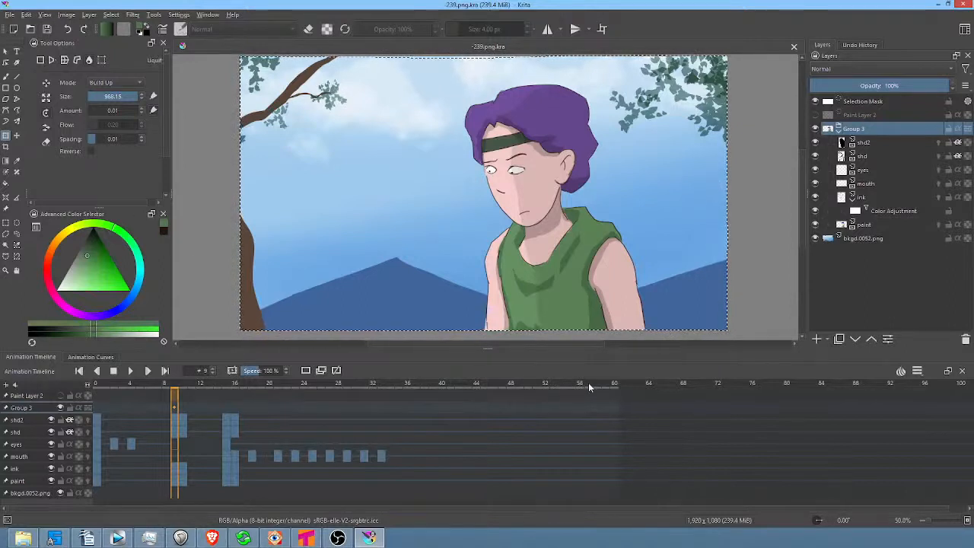
{"action": "left_click_drag", "start_coordinate": [589, 388], "coordinate": [108, 399]}
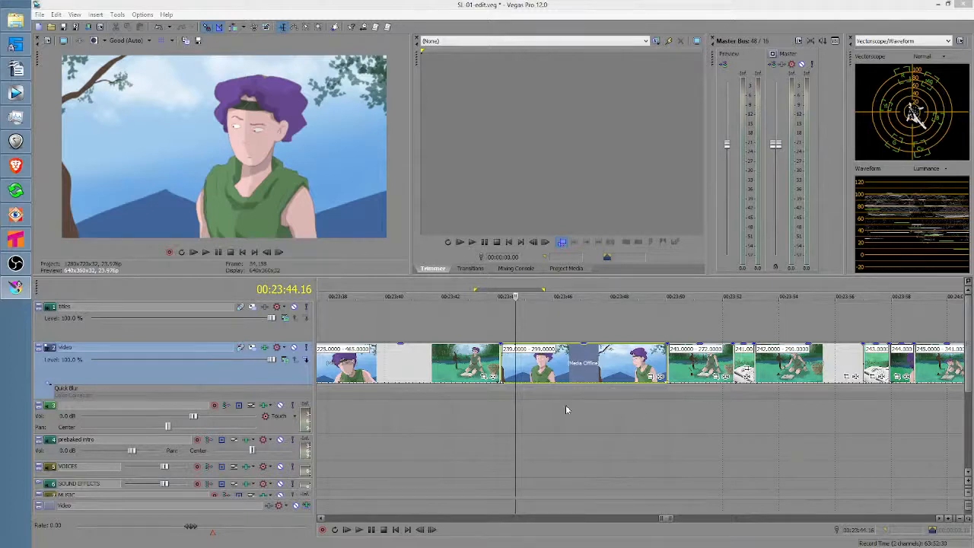
Switch to the SL-01-edit project in Vegas Pro, play it from 00:23:42.11, and inspect the two shot 249 clips.
{"action": "left_click", "coordinate": [455, 411]}
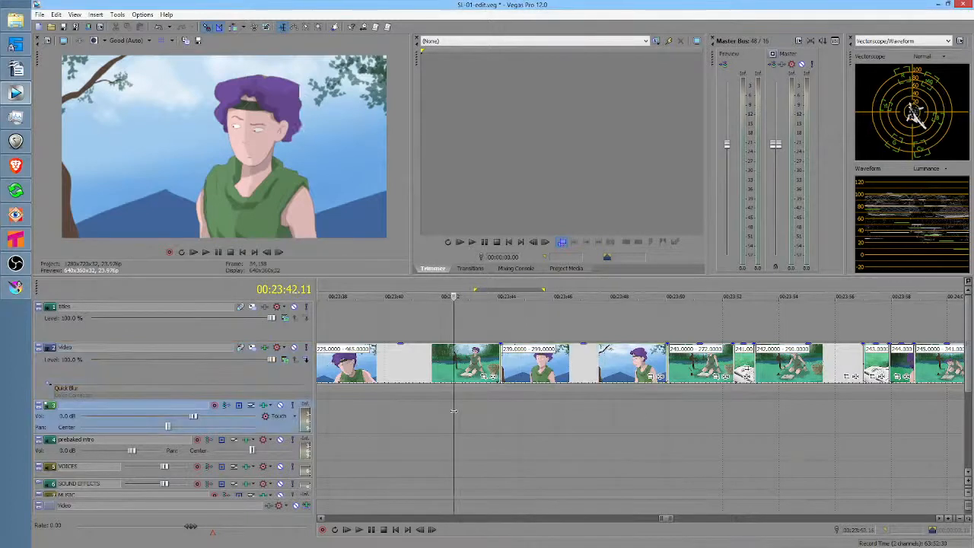
{"action": "key", "text": "space"}
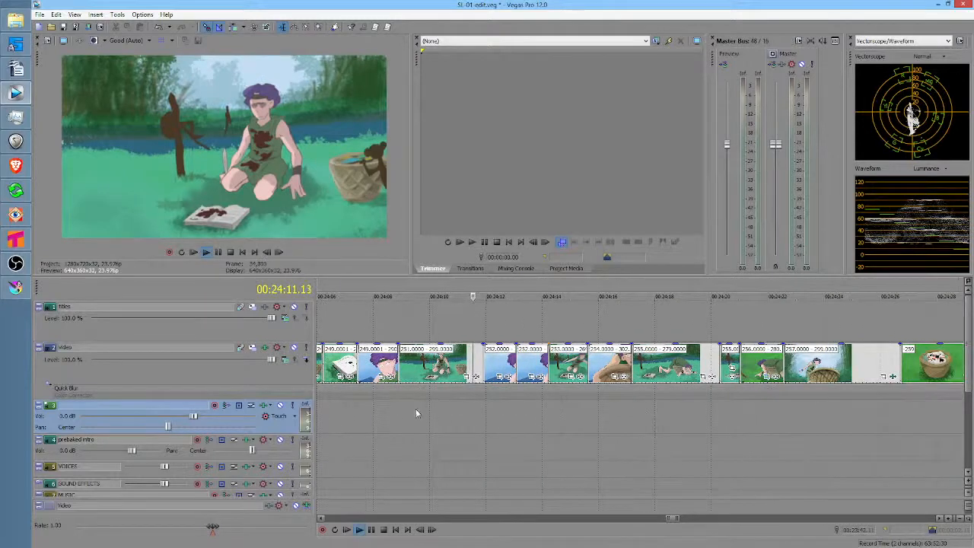
{"action": "left_click", "coordinate": [365, 415]}
{"action": "left_click_drag", "start_coordinate": [343, 415], "coordinate": [363, 409]}
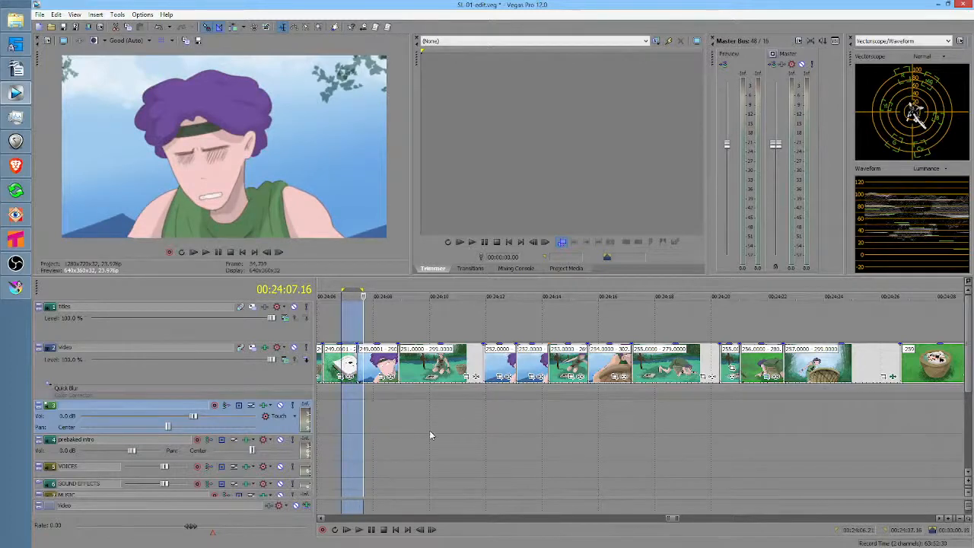
{"action": "left_click", "coordinate": [381, 406]}
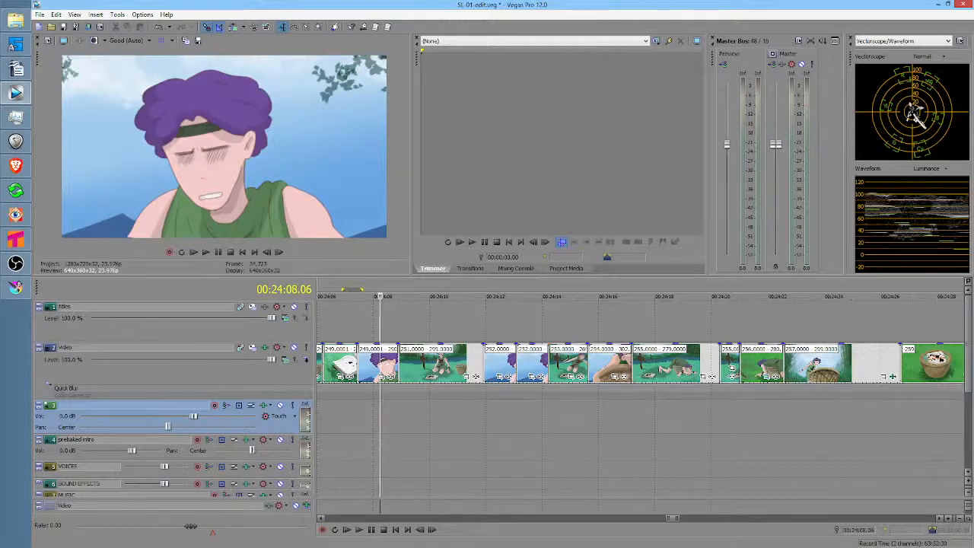
Return to Krita and close the shot 239 document, saving its changes.
{"action": "key", "text": "alt+Tab"}
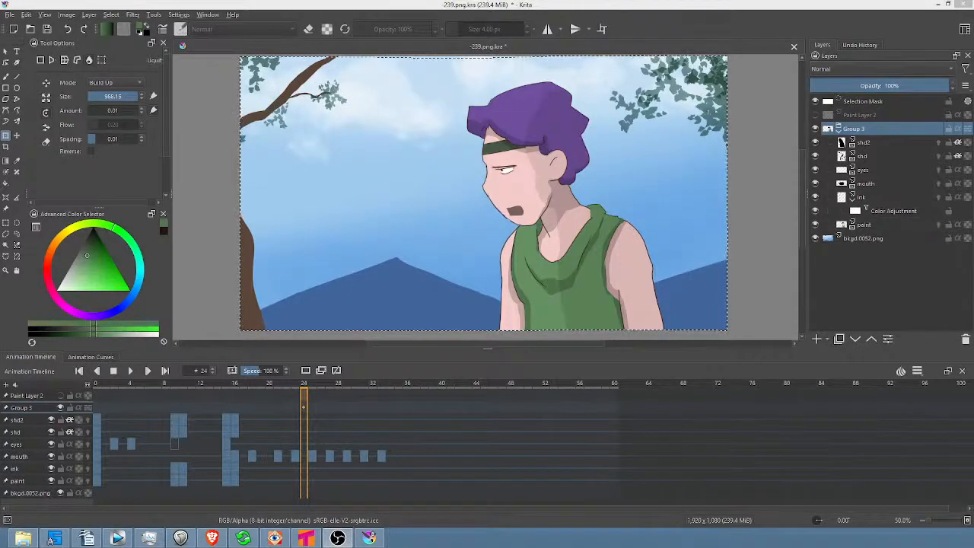
{"action": "left_click", "coordinate": [118, 538]}
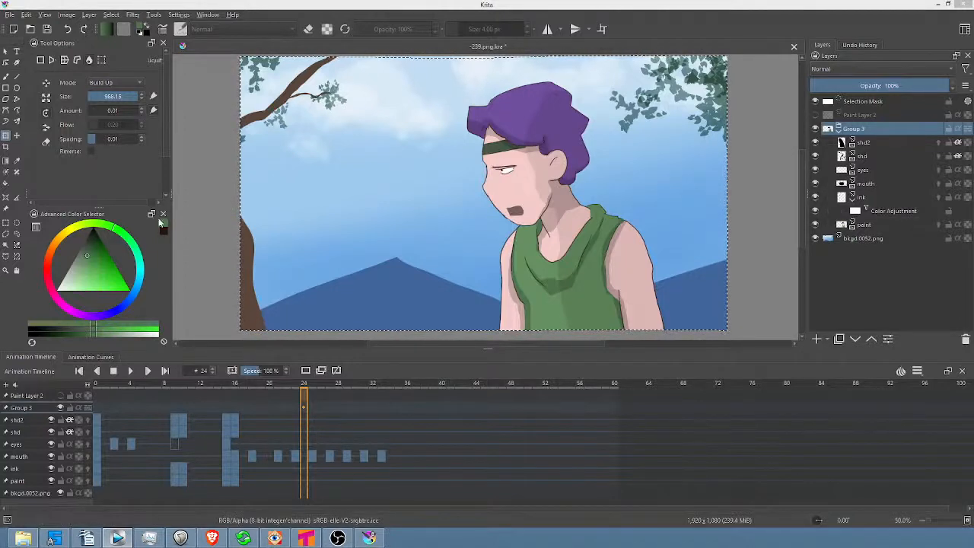
{"action": "left_click", "coordinate": [794, 48]}
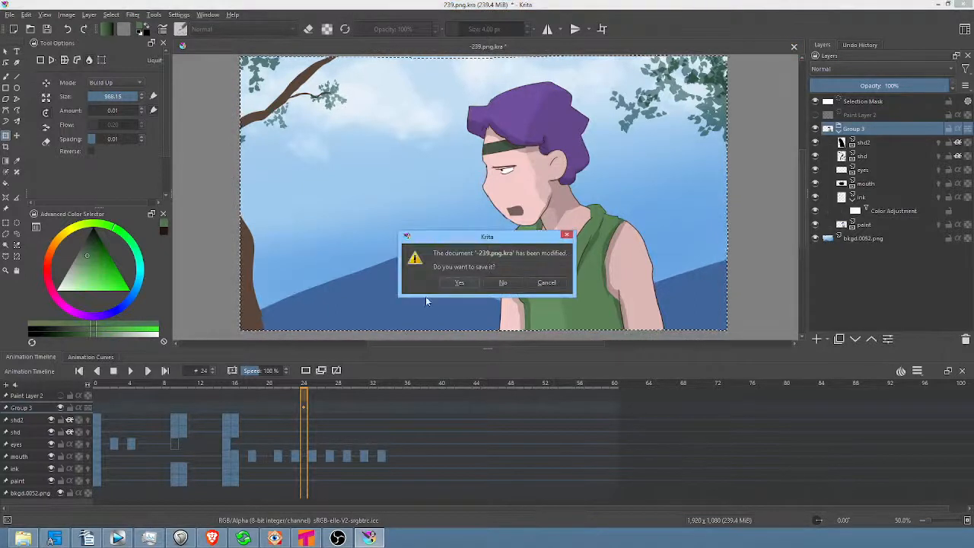
{"action": "left_click", "coordinate": [458, 283]}
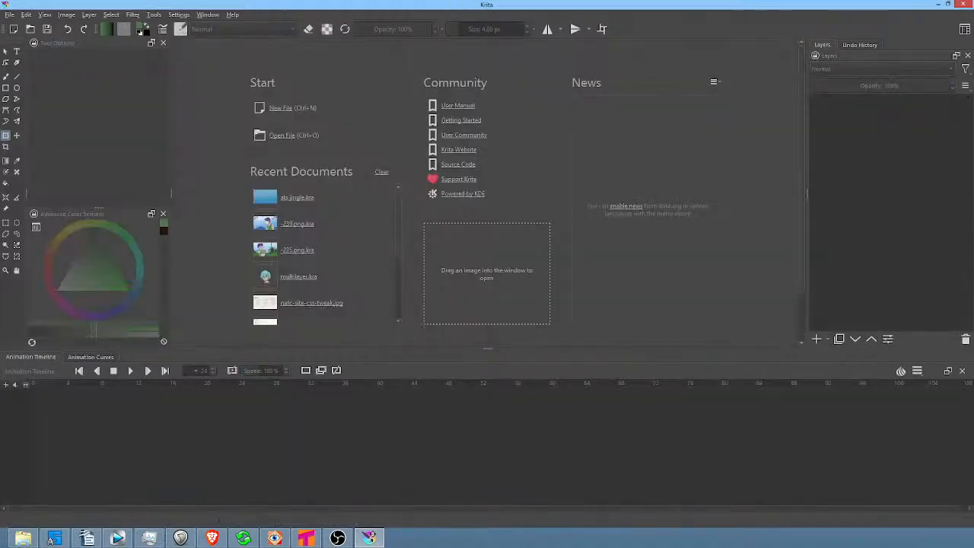
{"action": "left_click", "coordinate": [31, 29]}
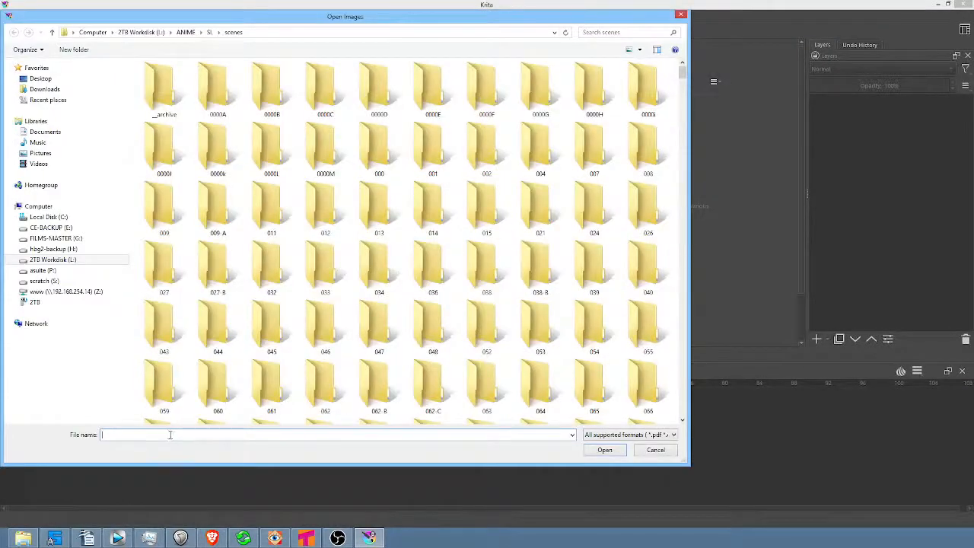
{"action": "type", "text": "-249"}
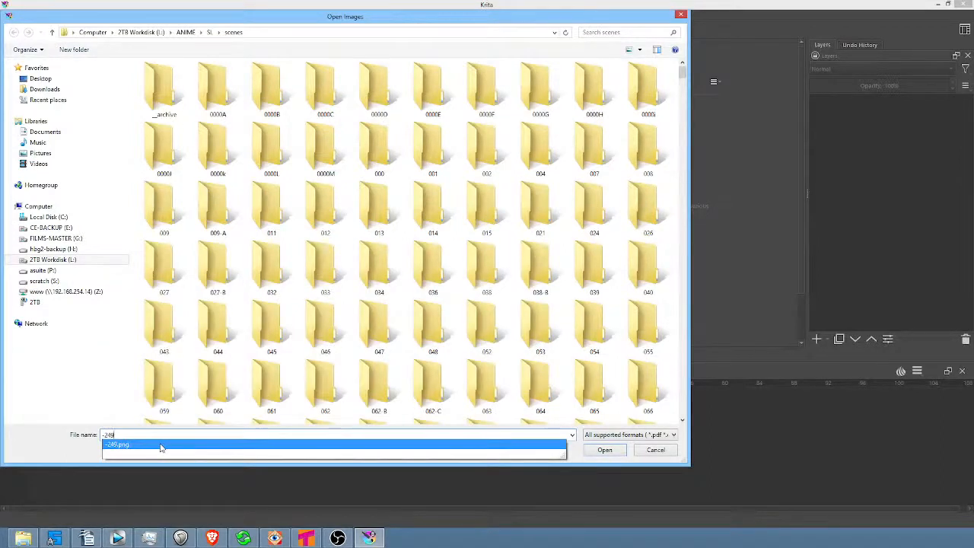
{"action": "key", "text": "Escape"}
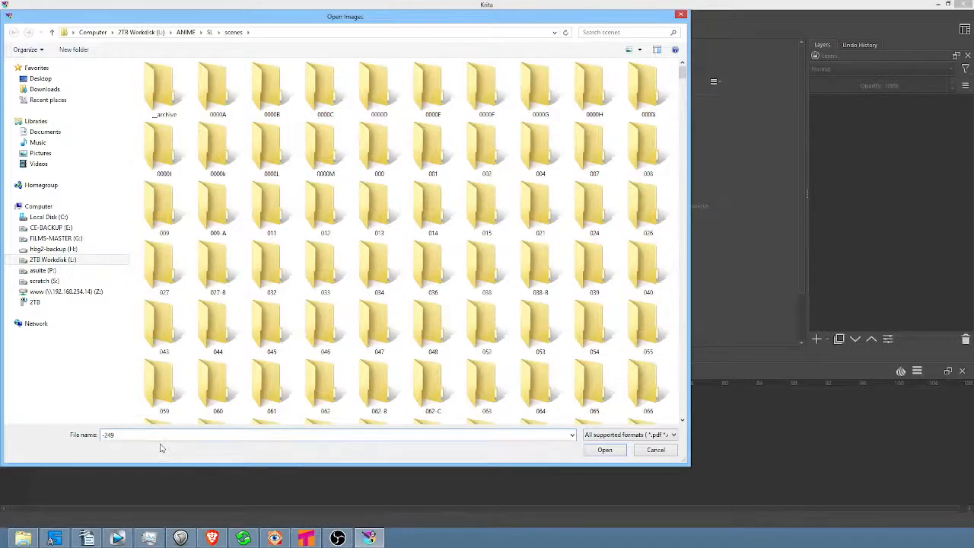
{"action": "key", "text": "Escape"}
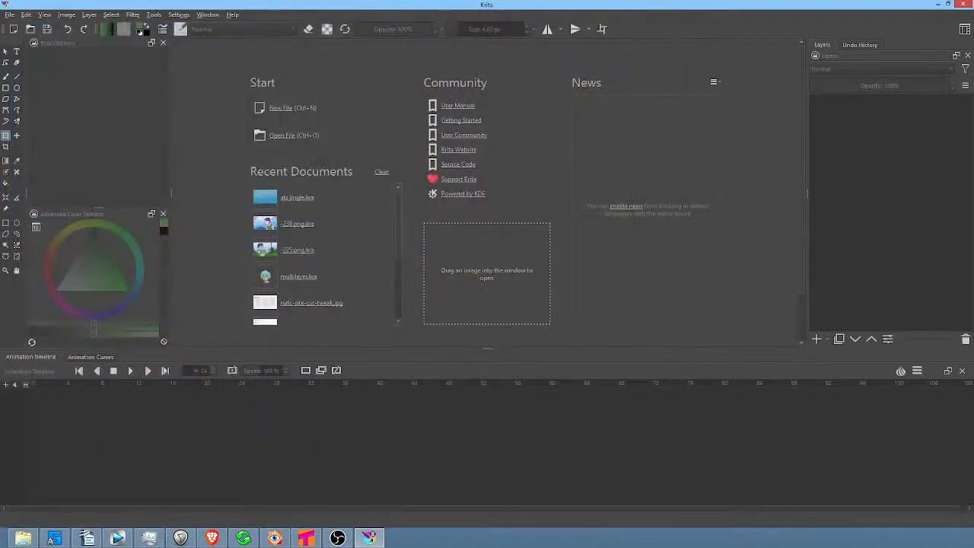
Switch to Tahoma2D and load the scene 249.tnz from the scenes folder, discarding the changes to scene 407.
{"action": "left_click", "coordinate": [53, 538]}
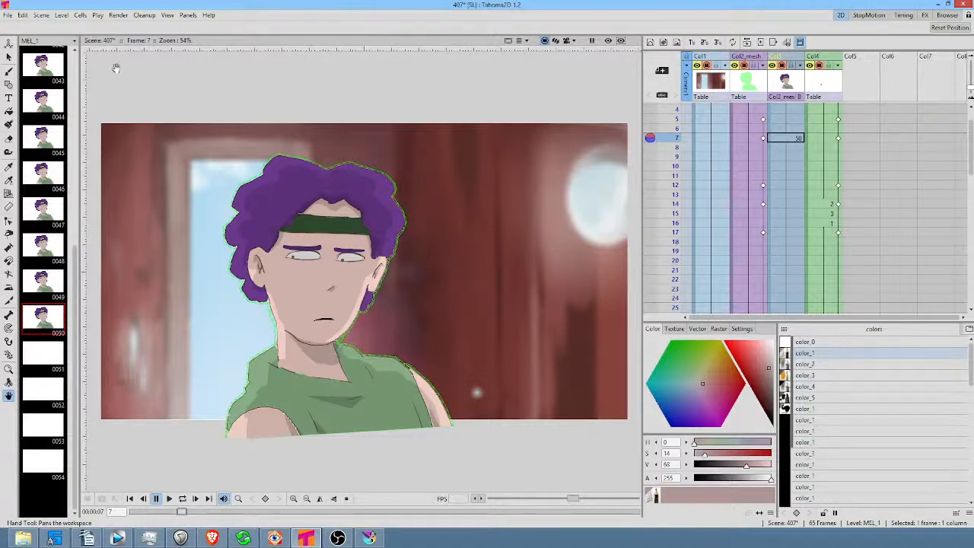
{"action": "left_click", "coordinate": [6, 14]}
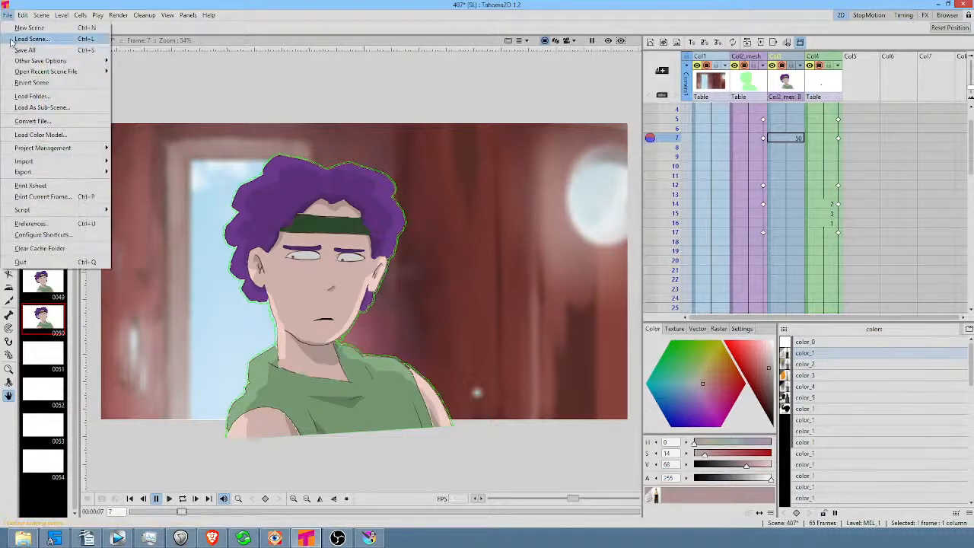
{"action": "left_click", "coordinate": [11, 40]}
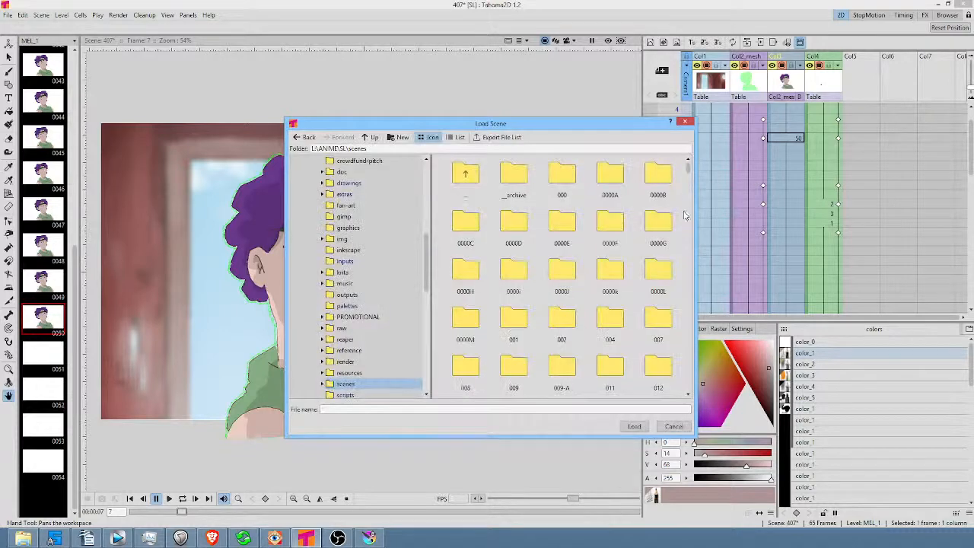
{"action": "left_click_drag", "start_coordinate": [689, 168], "coordinate": [691, 316]}
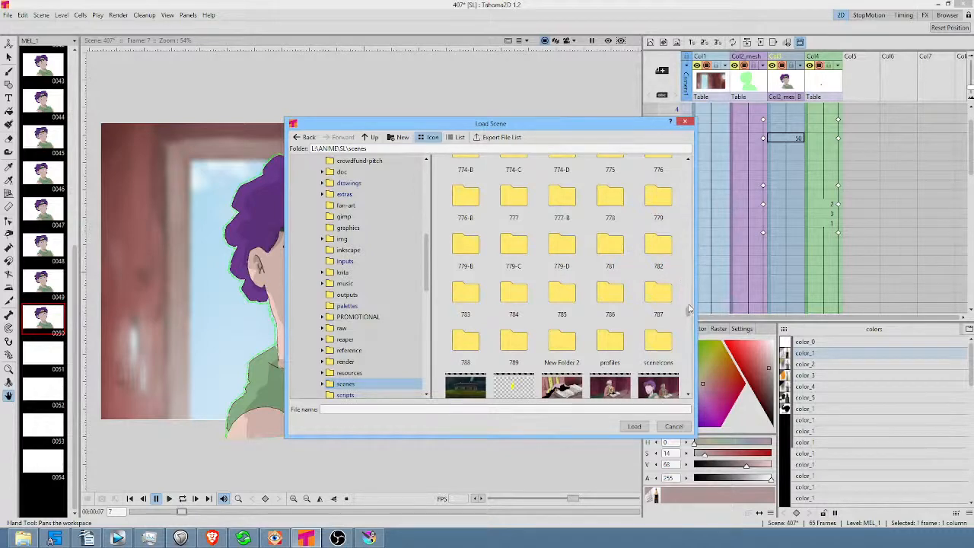
{"action": "scroll", "coordinate": [688, 312], "scroll_direction": "down", "scroll_amount": 3}
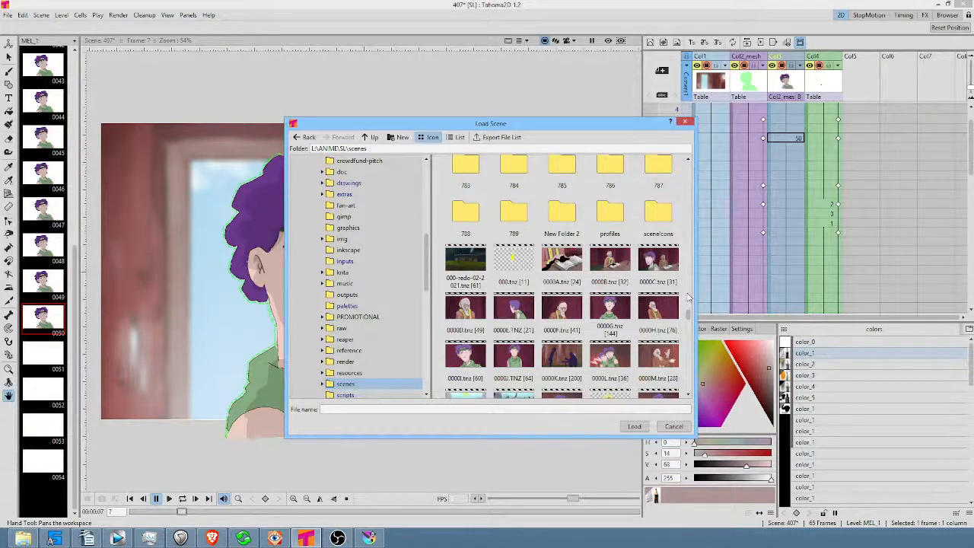
{"action": "scroll", "coordinate": [688, 319], "scroll_direction": "down", "scroll_amount": 2}
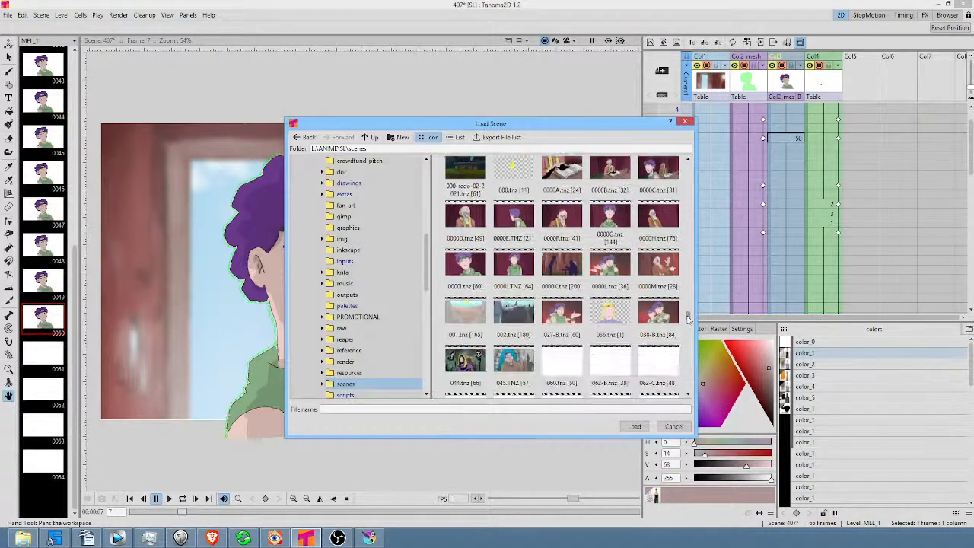
{"action": "left_click_drag", "start_coordinate": [688, 320], "coordinate": [691, 344]}
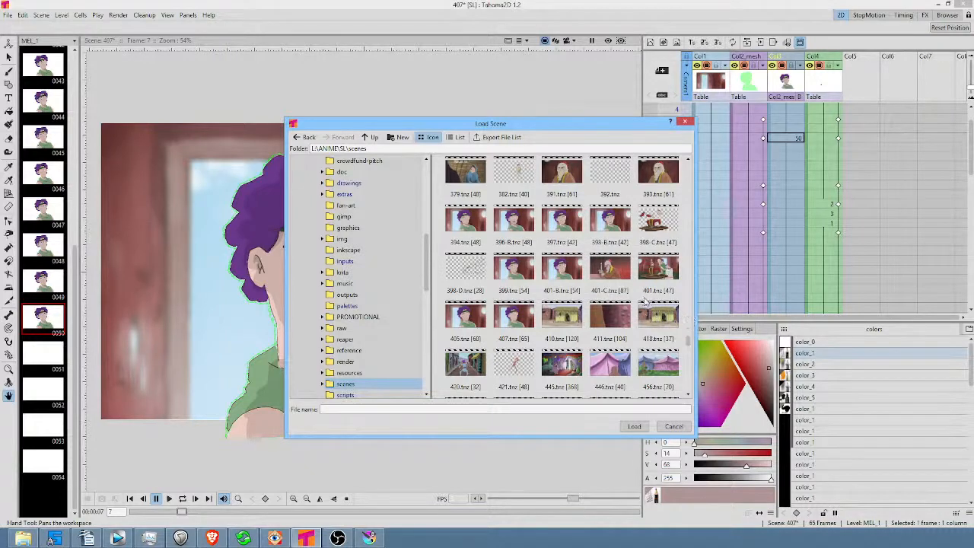
{"action": "scroll", "coordinate": [631, 302], "scroll_direction": "up", "scroll_amount": 5}
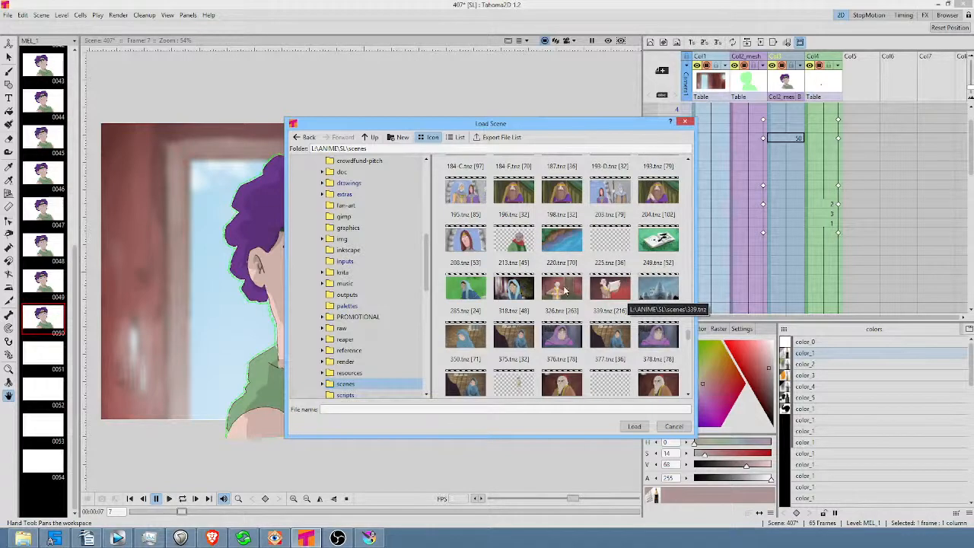
{"action": "double_click", "coordinate": [658, 240]}
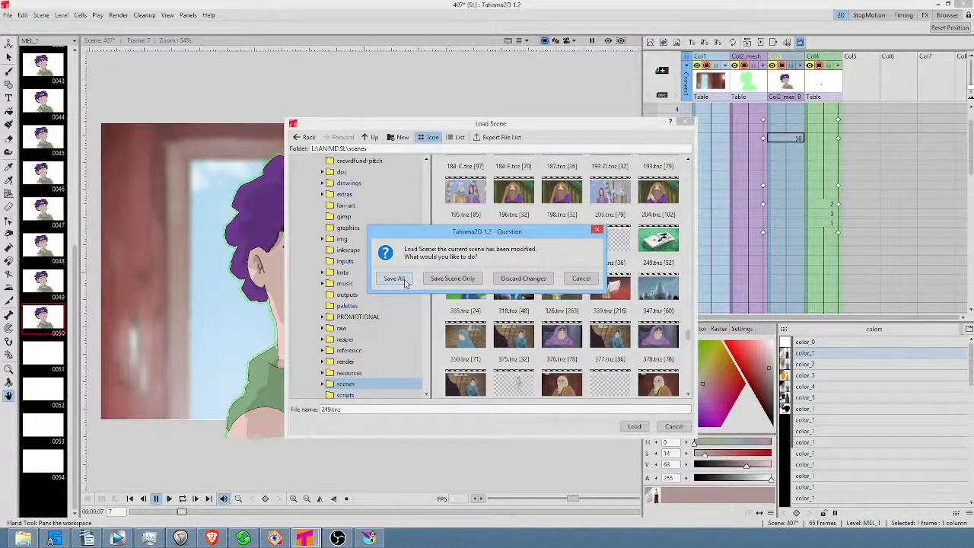
{"action": "left_click", "coordinate": [525, 279]}
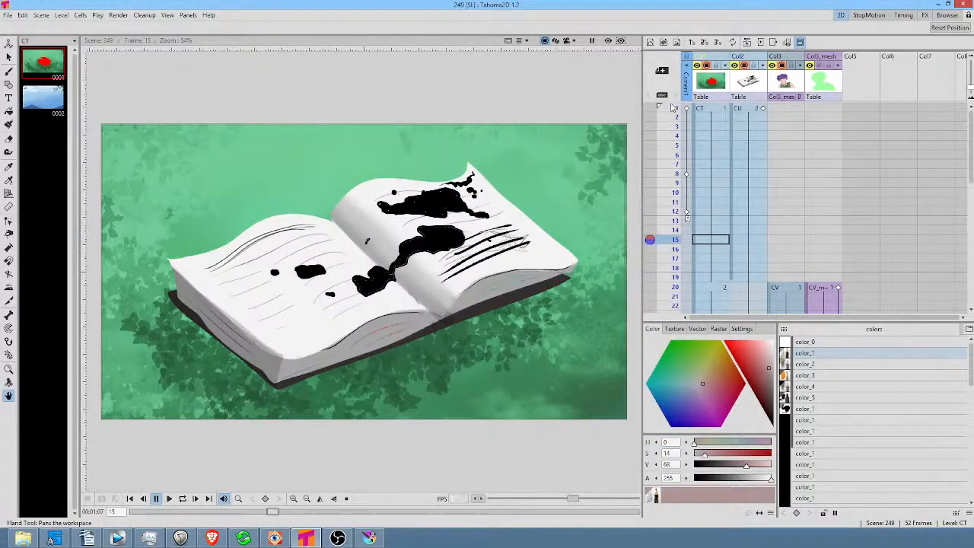
Scrub scene 249 from frame 1 through frame 20 and back to examine the book and character shots.
{"action": "mouse_move", "coordinate": [671, 108]}
{"action": "left_mouse_down"}
{"action": "mouse_move", "coordinate": [666, 146]}
{"action": "mouse_move", "coordinate": [667, 135]}
{"action": "left_mouse_up"}
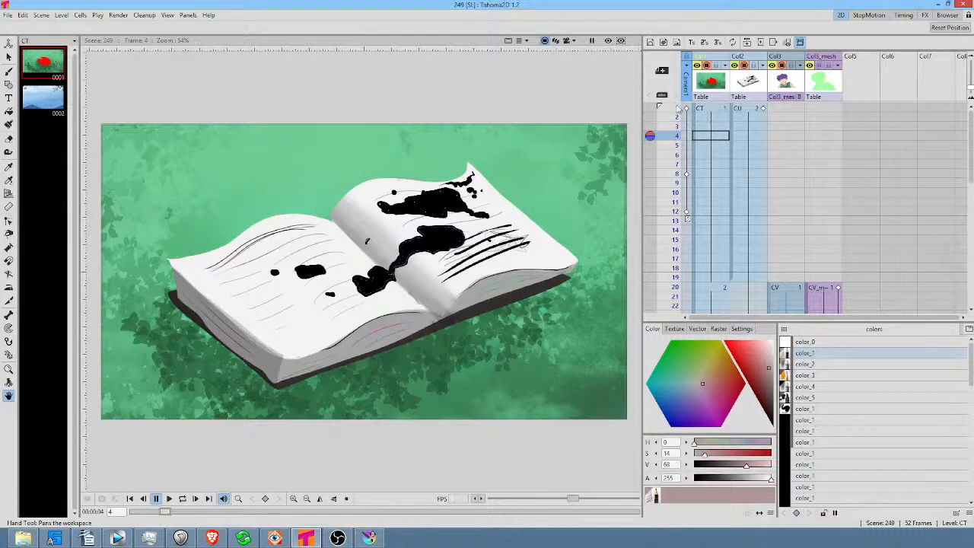
{"action": "left_click_drag", "start_coordinate": [677, 110], "coordinate": [670, 247]}
{"action": "scroll", "coordinate": [726, 219], "scroll_direction": "down", "scroll_amount": 2}
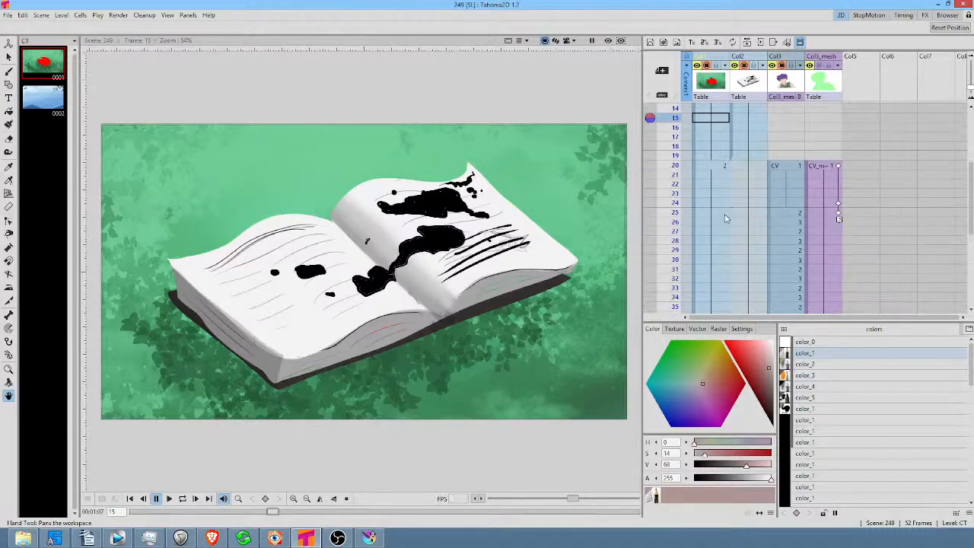
{"action": "left_click_drag", "start_coordinate": [672, 121], "coordinate": [663, 169]}
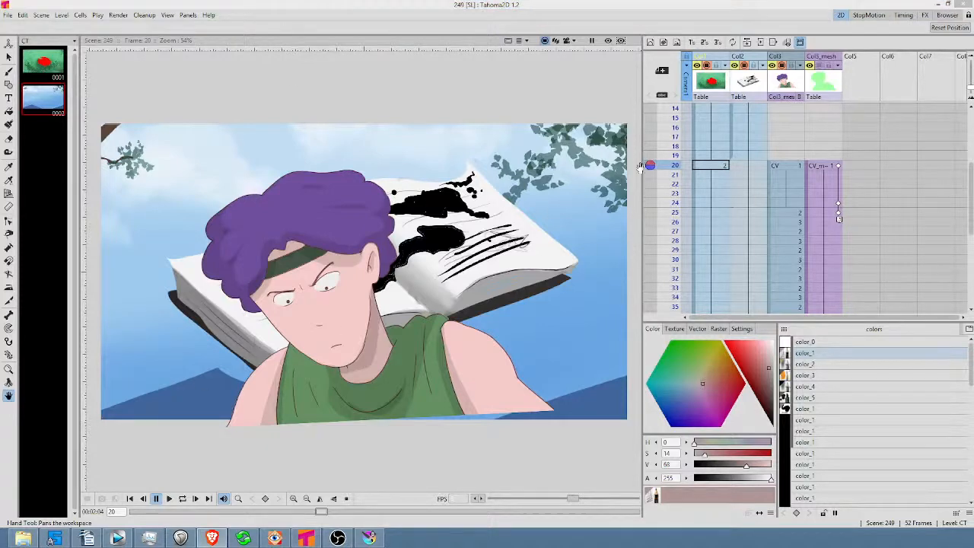
{"action": "mouse_move", "coordinate": [675, 114]}
{"action": "left_mouse_down"}
{"action": "mouse_move", "coordinate": [682, 65]}
{"action": "mouse_move", "coordinate": [689, 99]}
{"action": "mouse_move", "coordinate": [664, 108]}
{"action": "left_mouse_up"}
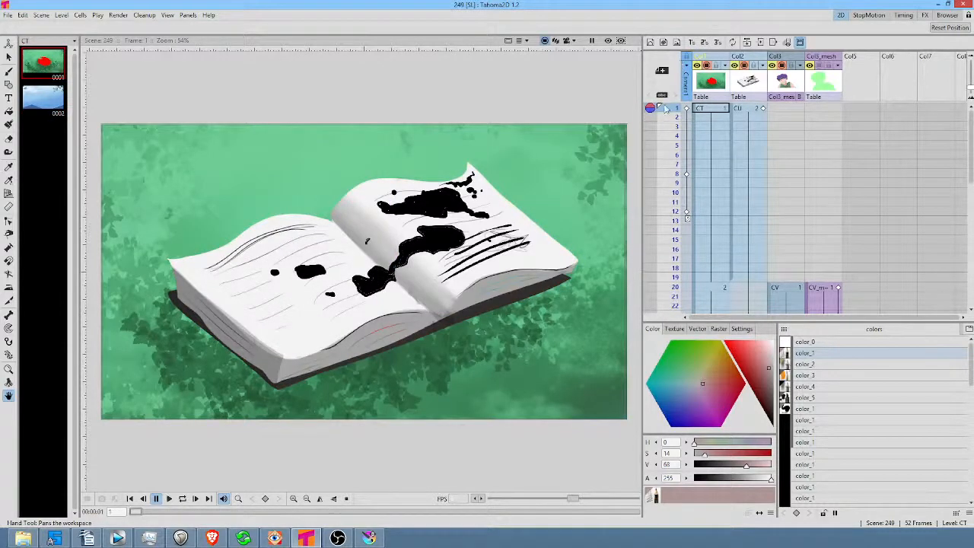
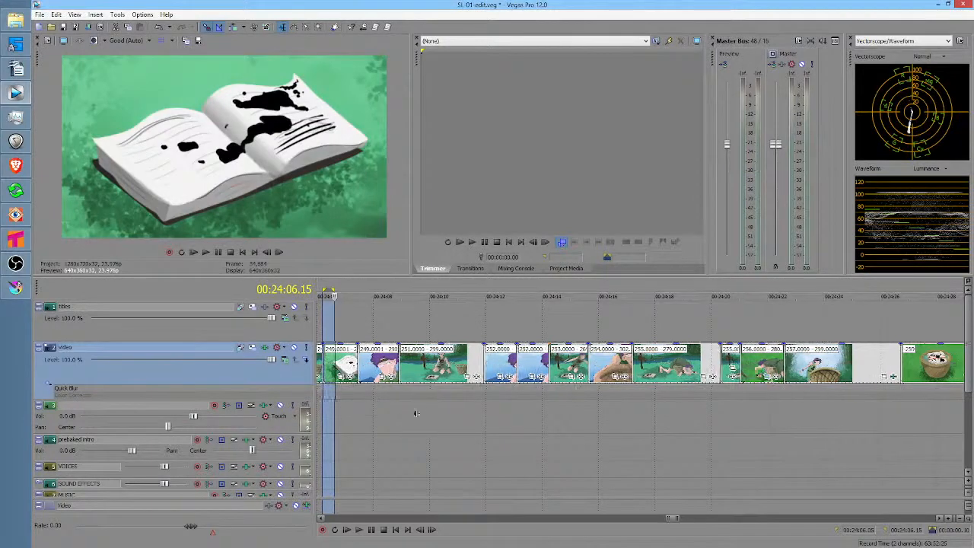
Switch to Vegas Pro and play the edit from the start of the shot 249 book clip.
{"action": "scroll", "coordinate": [417, 413], "scroll_direction": "left", "scroll_amount": 2}
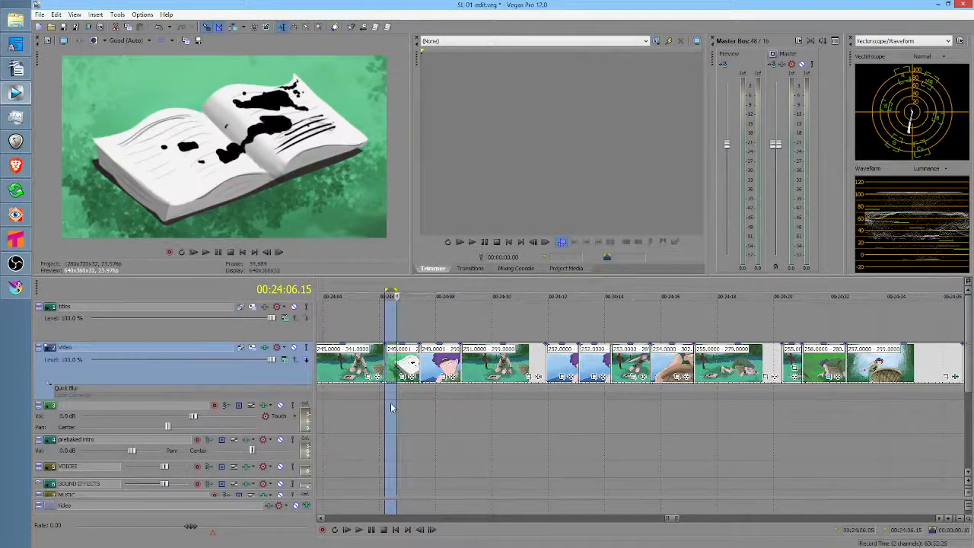
{"action": "left_click", "coordinate": [391, 408]}
{"action": "key", "text": "space"}
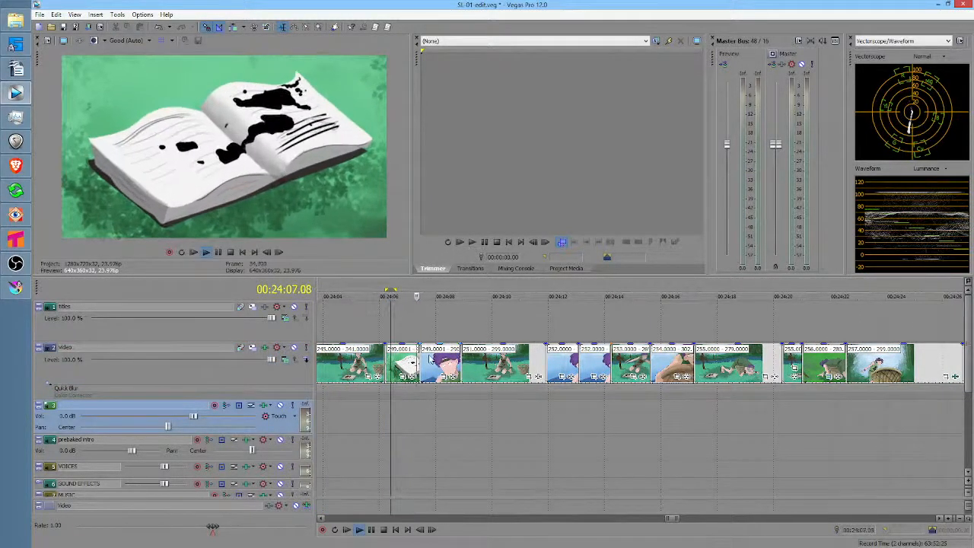
Stop the edit's playback, return to Tahoma2D, and try the xsheet hold toggle while scrubbing scene 249 to frame 19.
{"action": "key", "text": "space"}
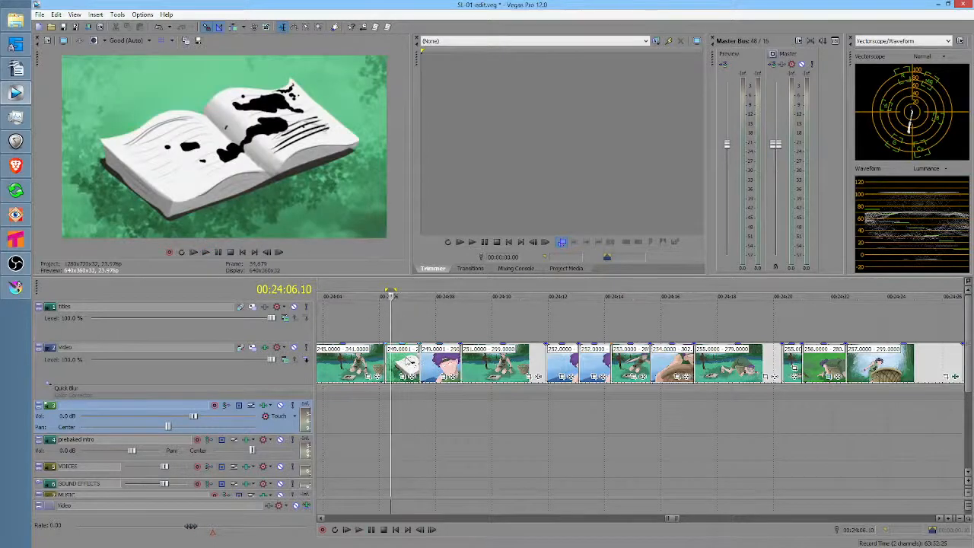
{"action": "left_click", "coordinate": [402, 364]}
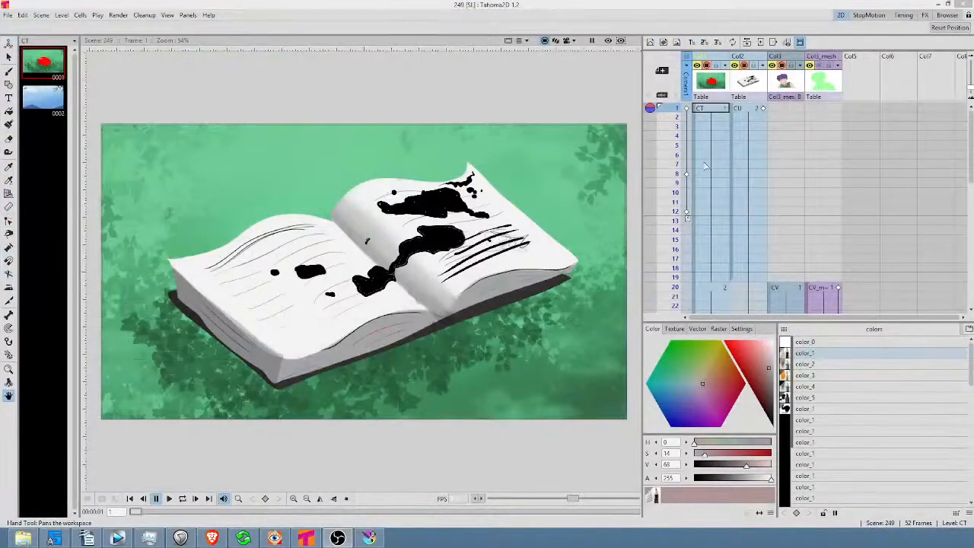
{"action": "left_click", "coordinate": [800, 43]}
{"action": "mouse_move", "coordinate": [675, 131]}
{"action": "left_mouse_down"}
{"action": "mouse_move", "coordinate": [677, 305]}
{"action": "mouse_move", "coordinate": [676, 191]}
{"action": "left_mouse_up"}
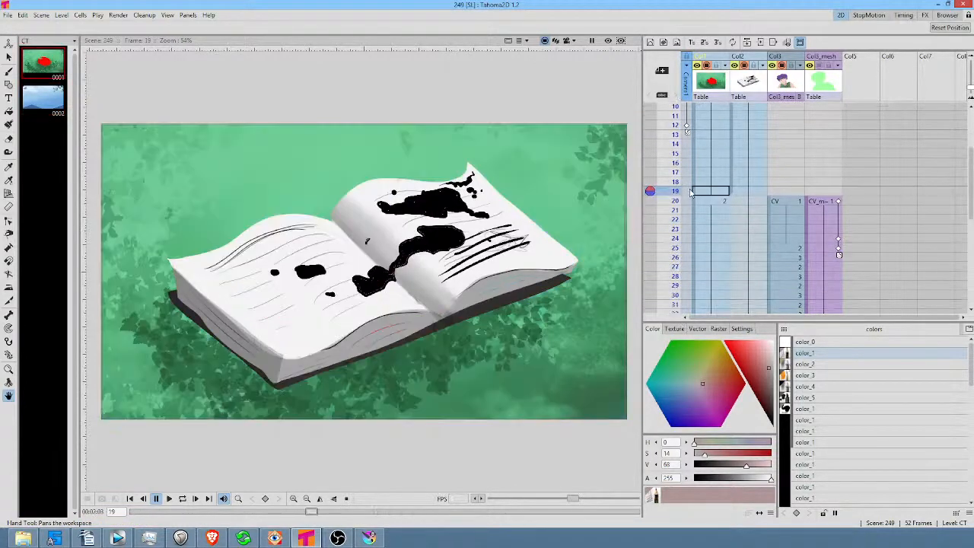
{"action": "left_click", "coordinate": [799, 43]}
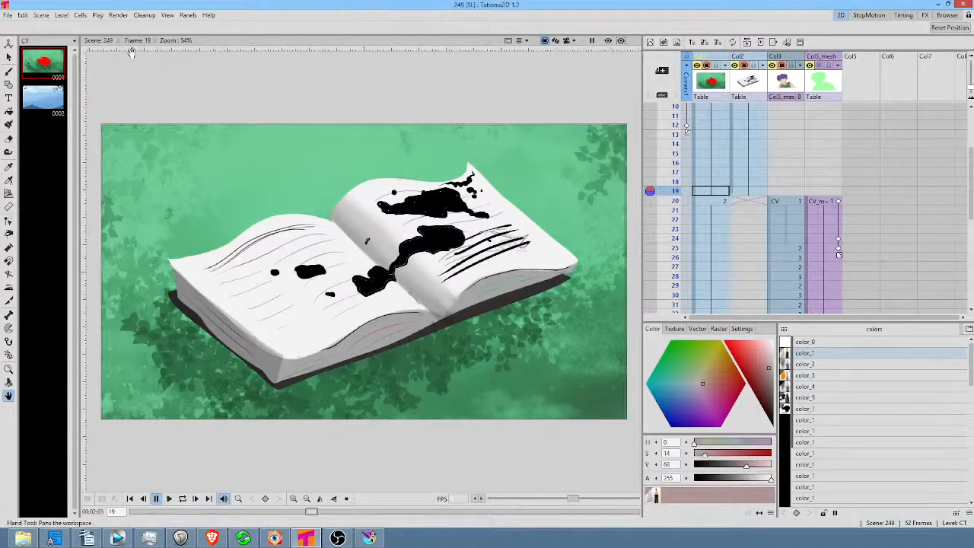
{"action": "left_click", "coordinate": [8, 15]}
{"action": "left_click", "coordinate": [17, 55]}
Scrub scene 249 from the book shot at frame 1 into the character shot and examine its exposed frames.
{"action": "left_click", "coordinate": [670, 133]}
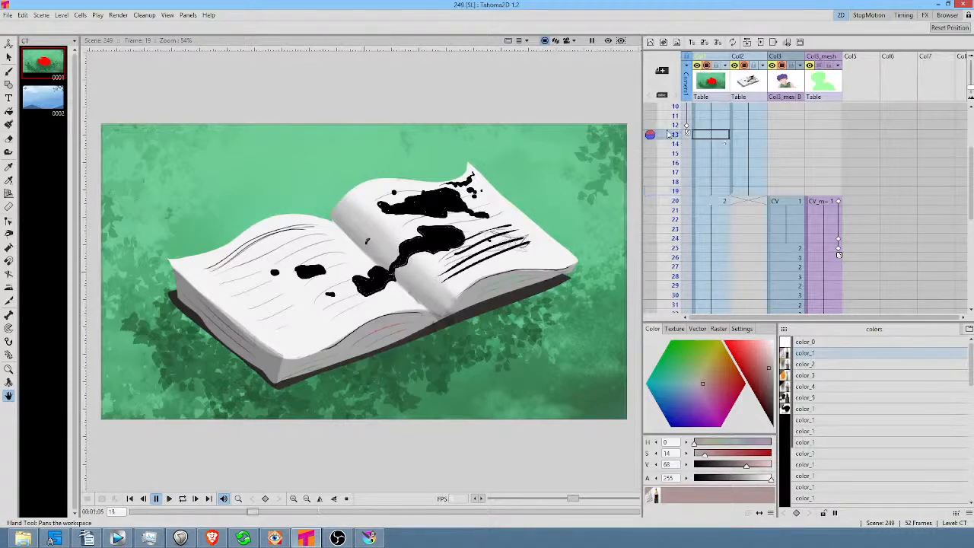
{"action": "scroll", "coordinate": [662, 127], "scroll_direction": "up", "scroll_amount": 3}
{"action": "left_click", "coordinate": [665, 108]}
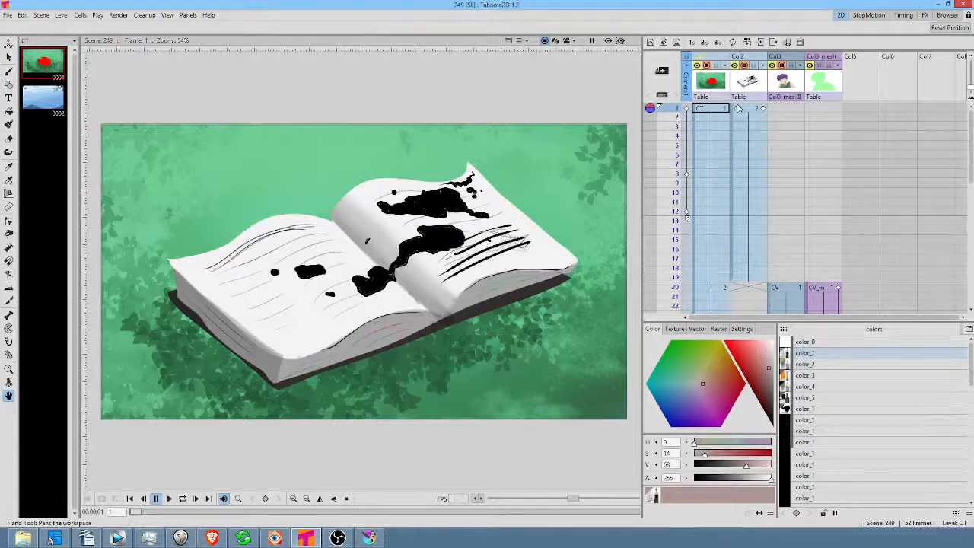
{"action": "left_click_drag", "start_coordinate": [680, 111], "coordinate": [674, 248]}
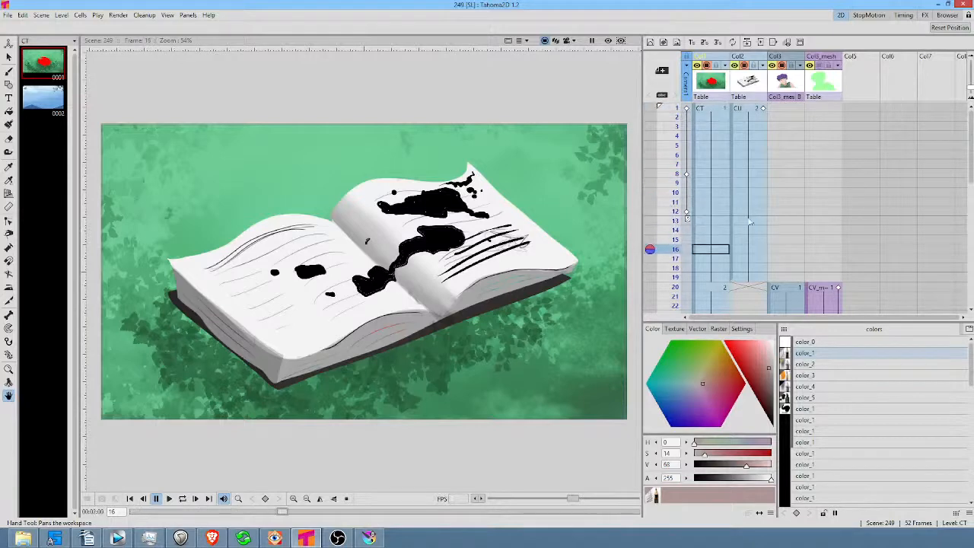
{"action": "scroll", "coordinate": [675, 248], "scroll_direction": "down", "scroll_amount": 3}
{"action": "mouse_move", "coordinate": [673, 122]}
{"action": "left_mouse_down"}
{"action": "mouse_move", "coordinate": [655, 221]}
{"action": "mouse_move", "coordinate": [654, 211]}
{"action": "left_mouse_up"}
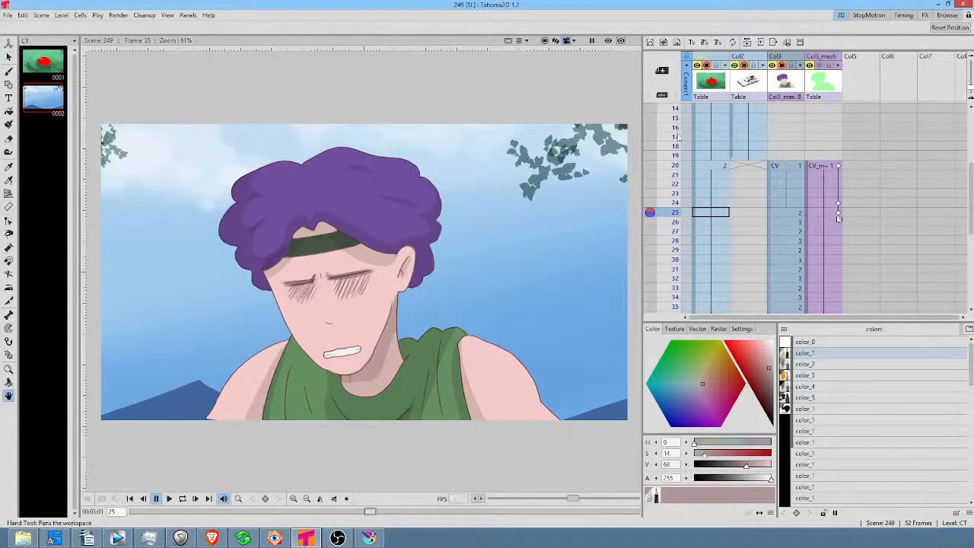
{"action": "left_click_drag", "start_coordinate": [676, 166], "coordinate": [675, 212]}
{"action": "scroll", "coordinate": [731, 181], "scroll_direction": "down", "scroll_amount": 3}
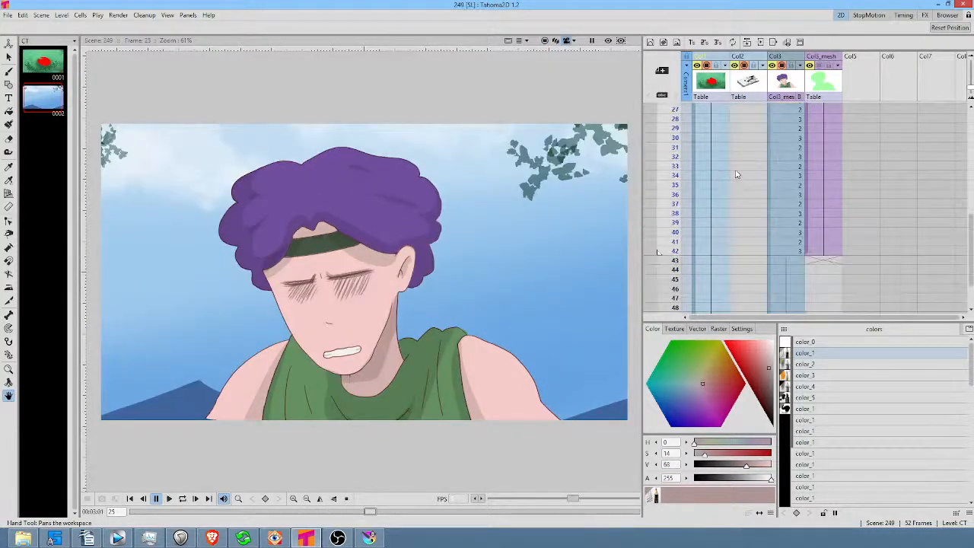
{"action": "scroll", "coordinate": [749, 146], "scroll_direction": "up", "scroll_amount": 3}
{"action": "scroll", "coordinate": [758, 145], "scroll_direction": "up", "scroll_amount": 3}
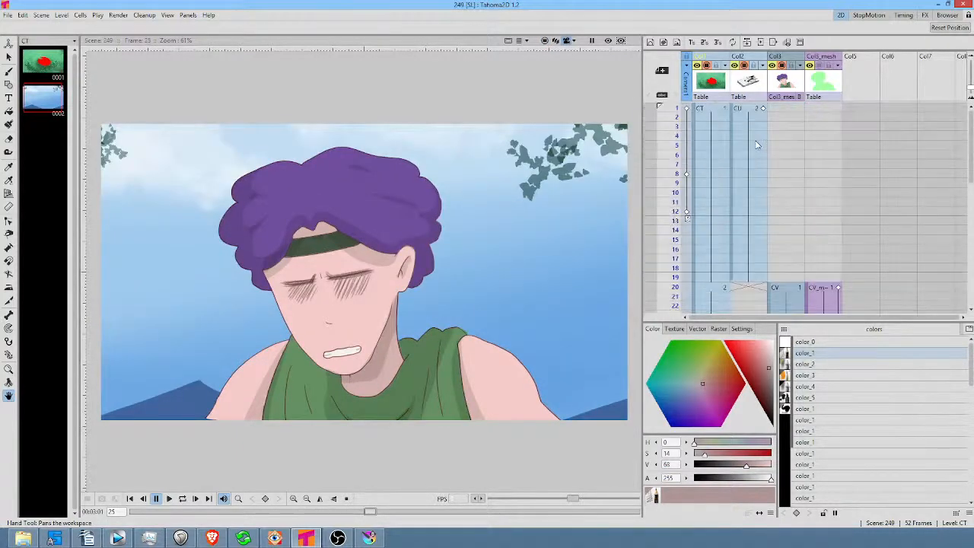
Play scene 249 from frame 1 in a loop and stop the playback in the character shot.
{"action": "left_click", "coordinate": [673, 108]}
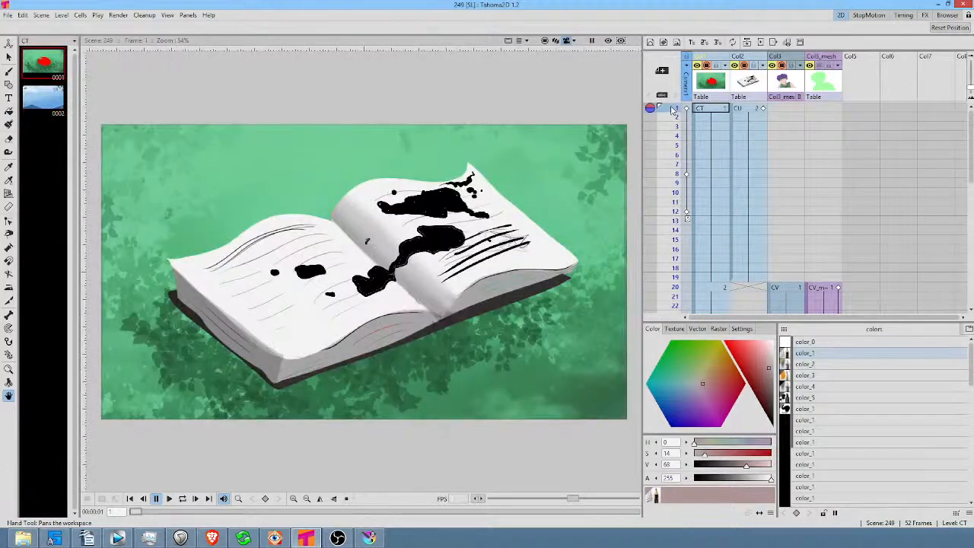
{"action": "key", "text": "l"}
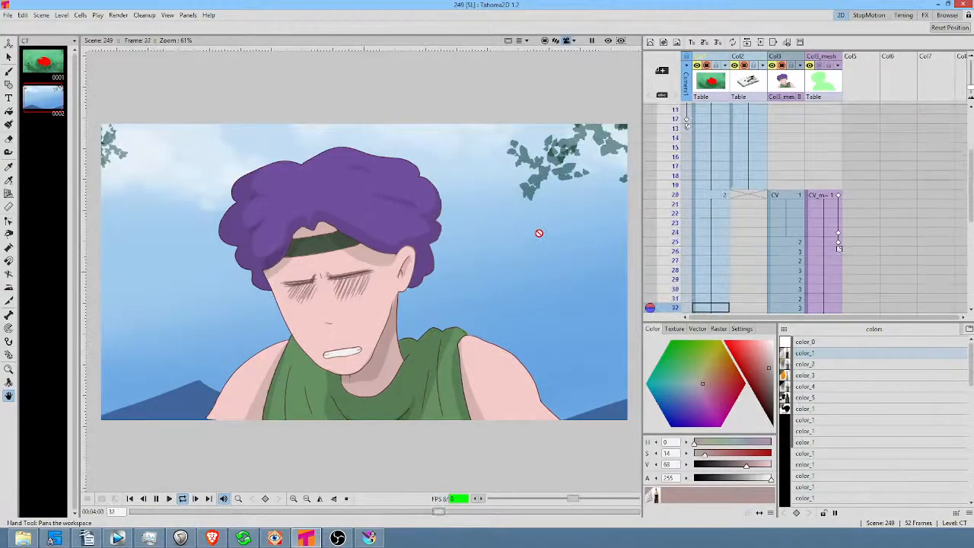
{"action": "key", "text": "shift+p"}
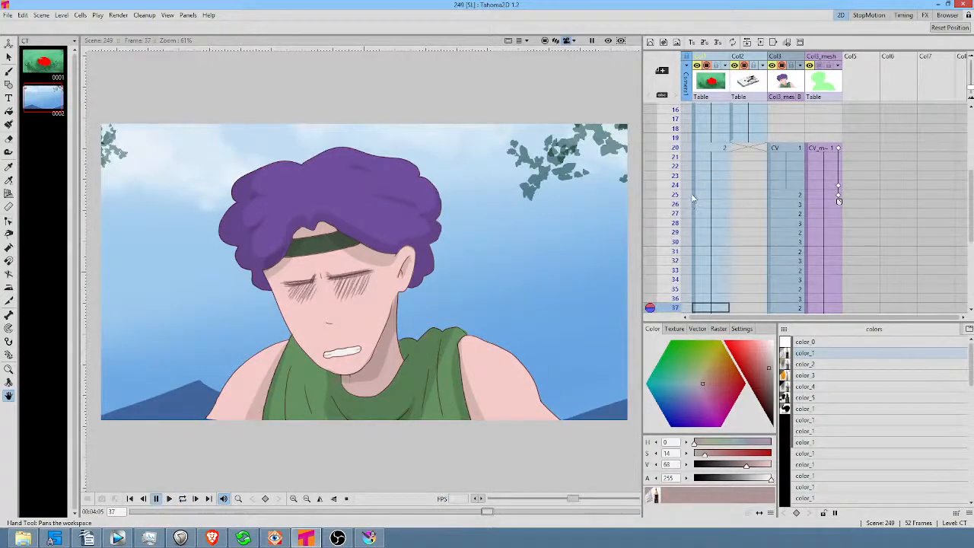
Scrub repeatedly through frames 1 to 19 to examine the camera move on the open book.
{"action": "left_click", "coordinate": [675, 111]}
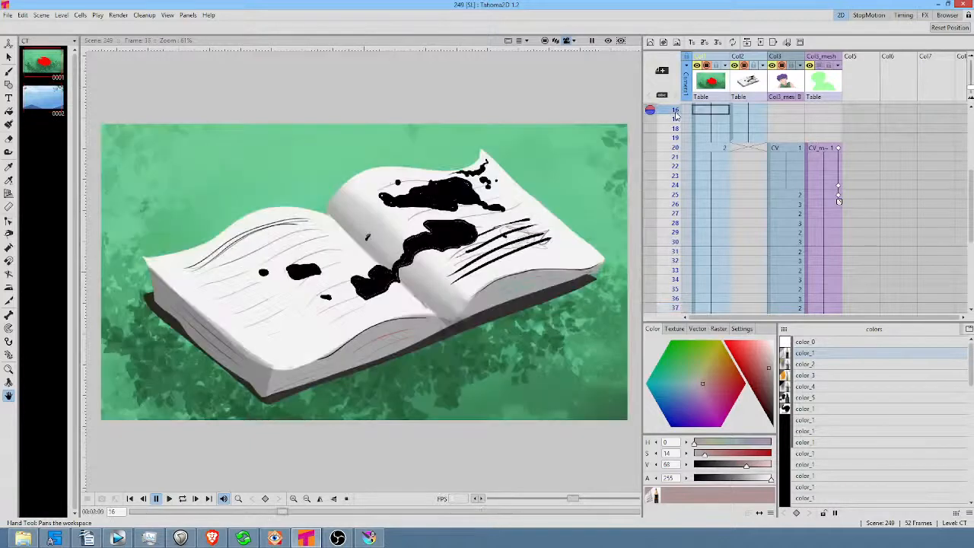
{"action": "scroll", "coordinate": [688, 143], "scroll_direction": "up", "scroll_amount": 5}
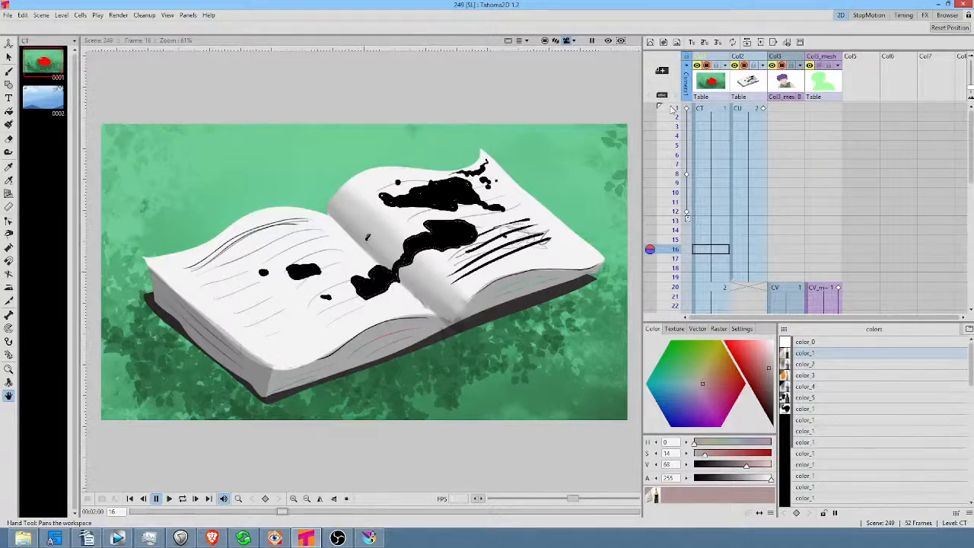
{"action": "left_click_drag", "start_coordinate": [671, 109], "coordinate": [666, 269]}
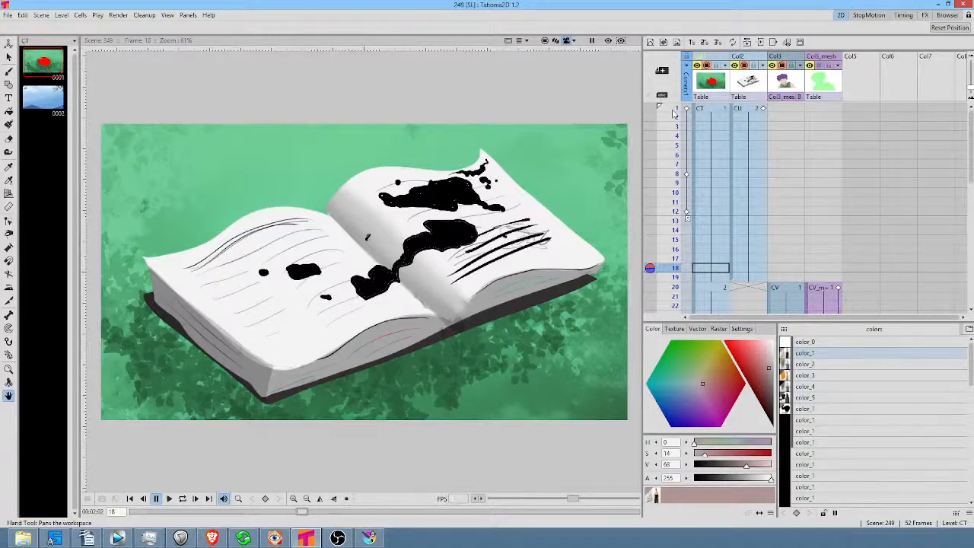
{"action": "left_click_drag", "start_coordinate": [674, 112], "coordinate": [672, 230]}
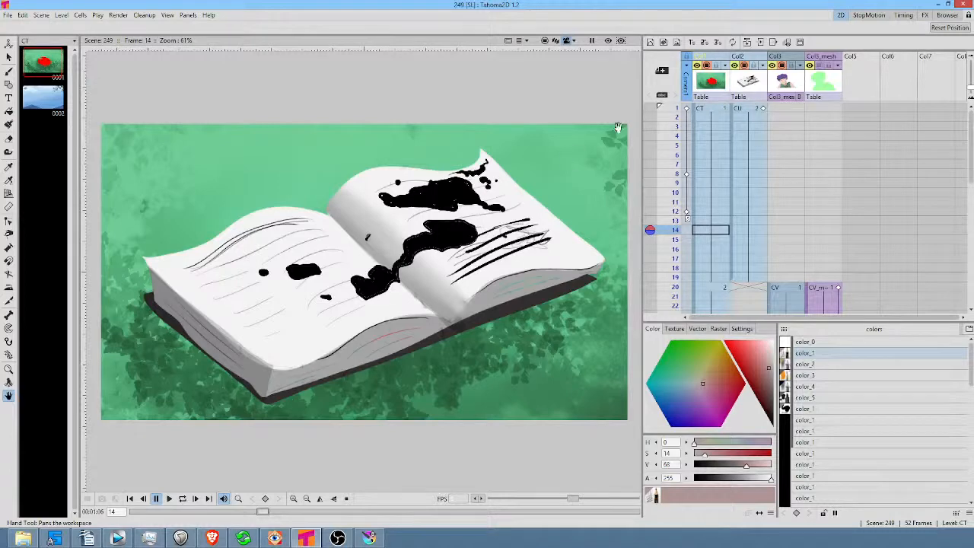
{"action": "left_click", "coordinate": [673, 109]}
{"action": "left_click_drag", "start_coordinate": [673, 112], "coordinate": [675, 259]}
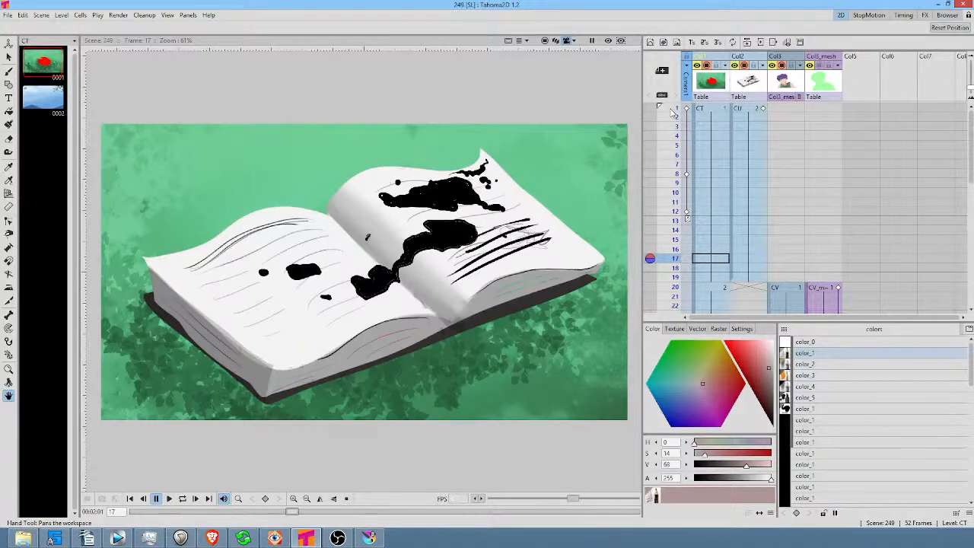
{"action": "left_click_drag", "start_coordinate": [673, 112], "coordinate": [671, 278]}
{"action": "scroll", "coordinate": [767, 270], "scroll_direction": "down", "scroll_amount": 4}
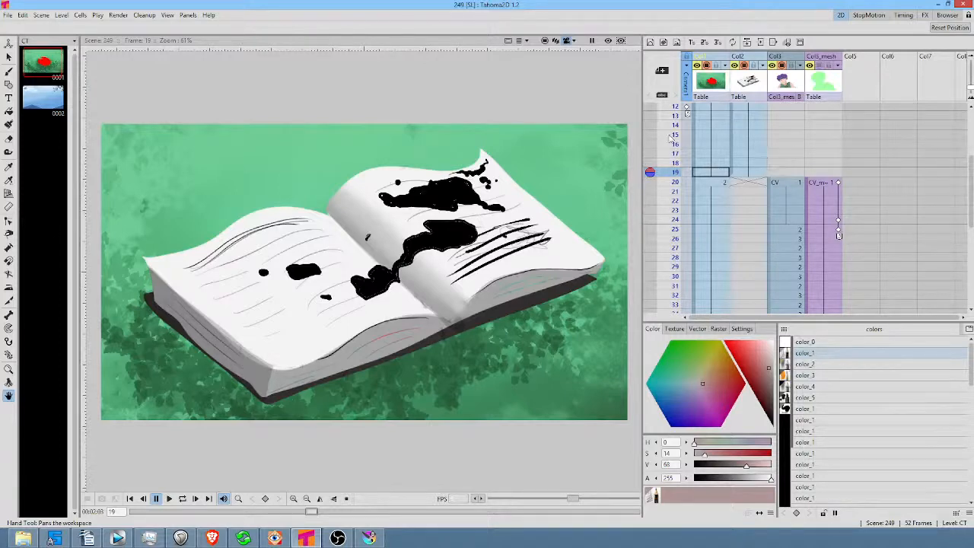
{"action": "scroll", "coordinate": [675, 134], "scroll_direction": "up", "scroll_amount": 2}
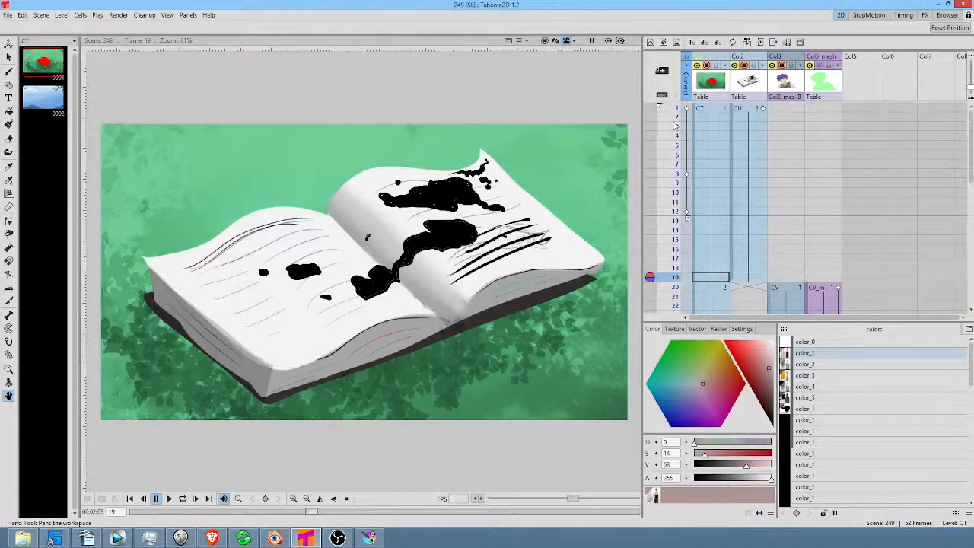
{"action": "left_click_drag", "start_coordinate": [675, 111], "coordinate": [675, 250]}
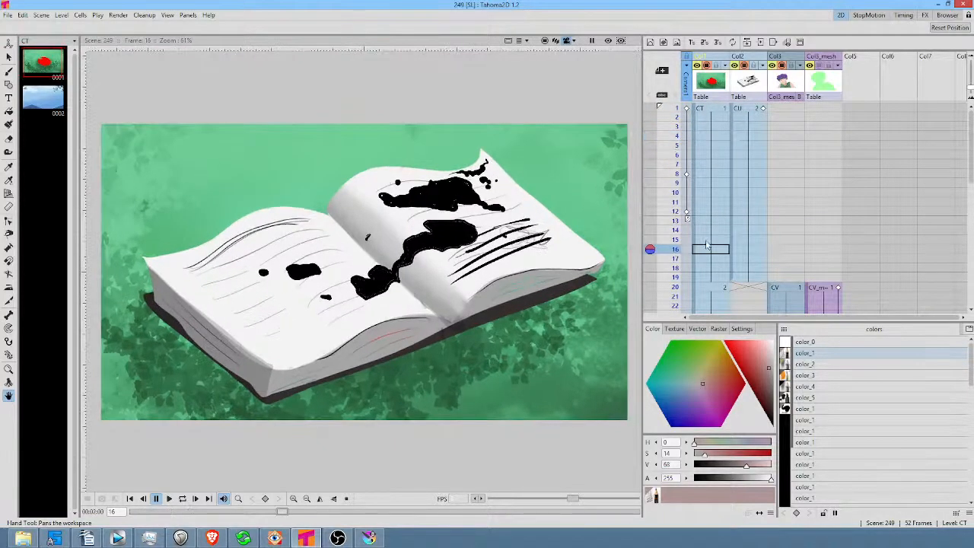
Scrub across the cut at frame 20 and on to frame 29 to examine the character's change of expression.
{"action": "scroll", "coordinate": [708, 248], "scroll_direction": "down", "scroll_amount": 3}
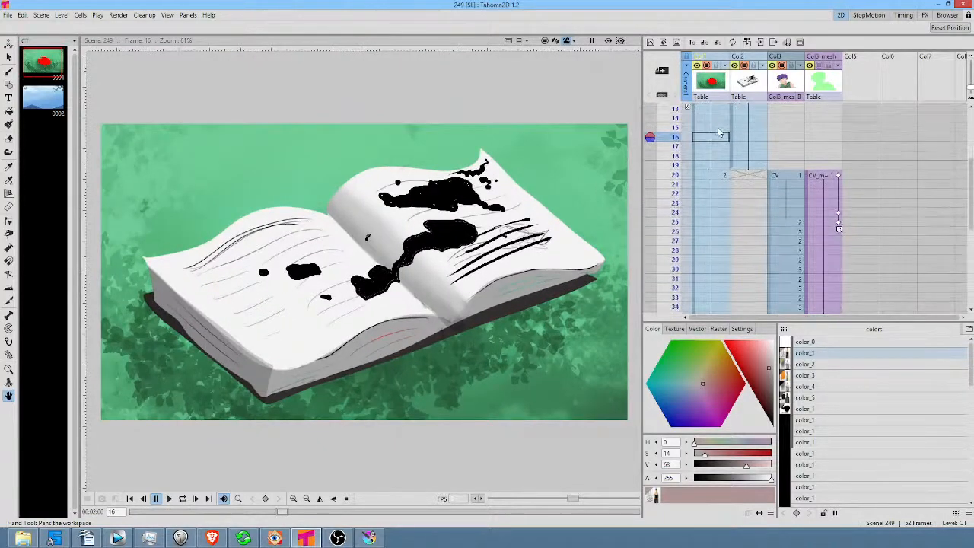
{"action": "left_click", "coordinate": [668, 149]}
{"action": "left_click_drag", "start_coordinate": [667, 152], "coordinate": [663, 179]}
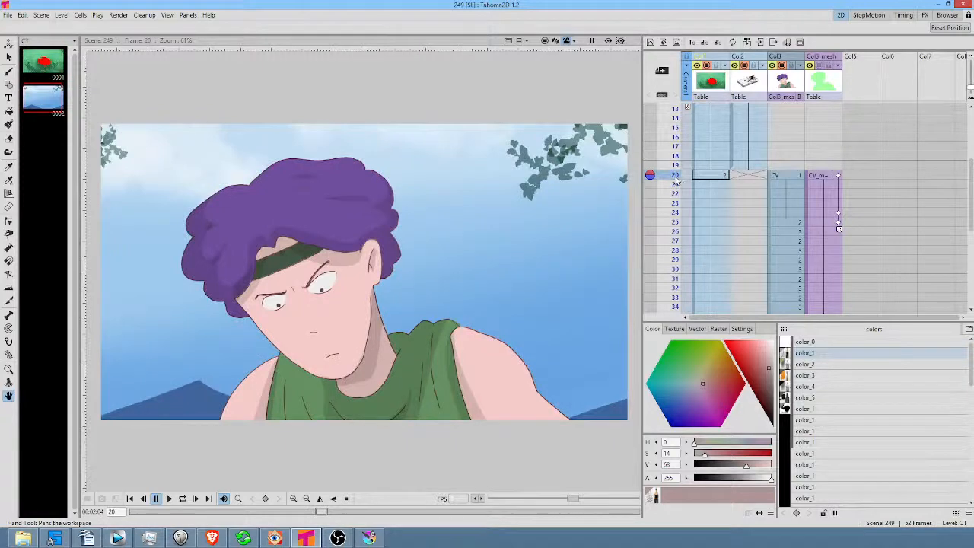
{"action": "left_click_drag", "start_coordinate": [676, 182], "coordinate": [673, 259]}
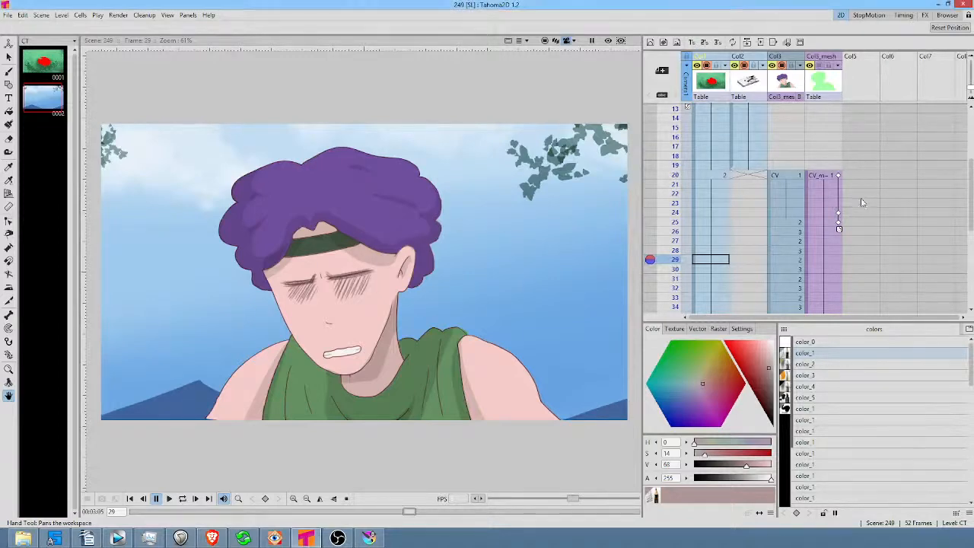
Create a new vector level named GZ at frame 28 in the empty column Col5.
{"action": "left_click_drag", "start_coordinate": [863, 202], "coordinate": [868, 210]}
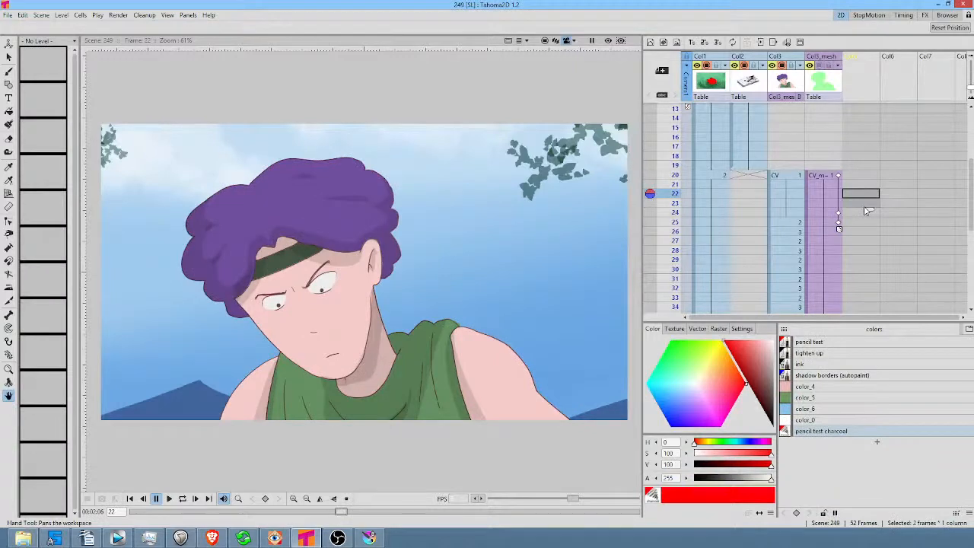
{"action": "mouse_move", "coordinate": [677, 149]}
{"action": "left_mouse_down"}
{"action": "mouse_move", "coordinate": [675, 269]}
{"action": "mouse_move", "coordinate": [676, 250]}
{"action": "left_mouse_up"}
{"action": "left_click", "coordinate": [866, 250]}
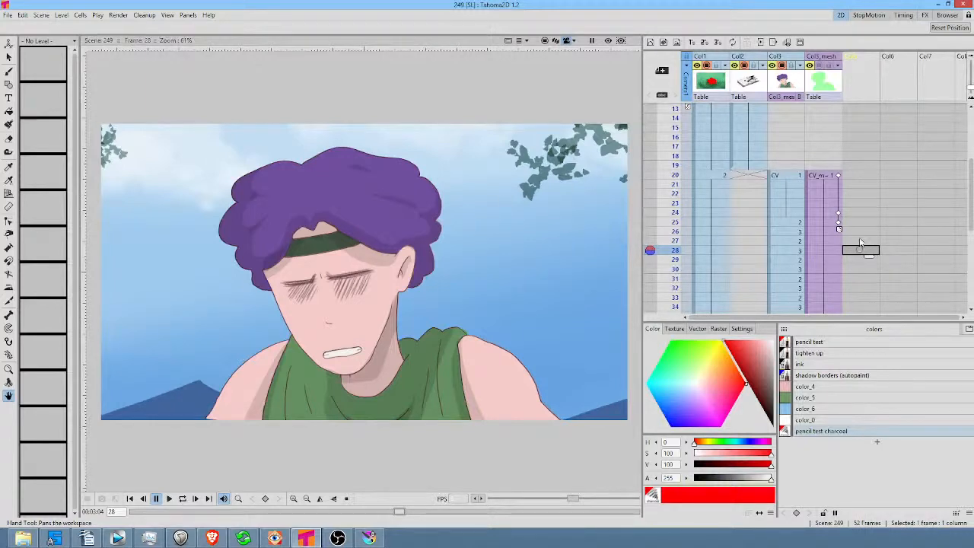
{"action": "key", "text": "alt+n"}
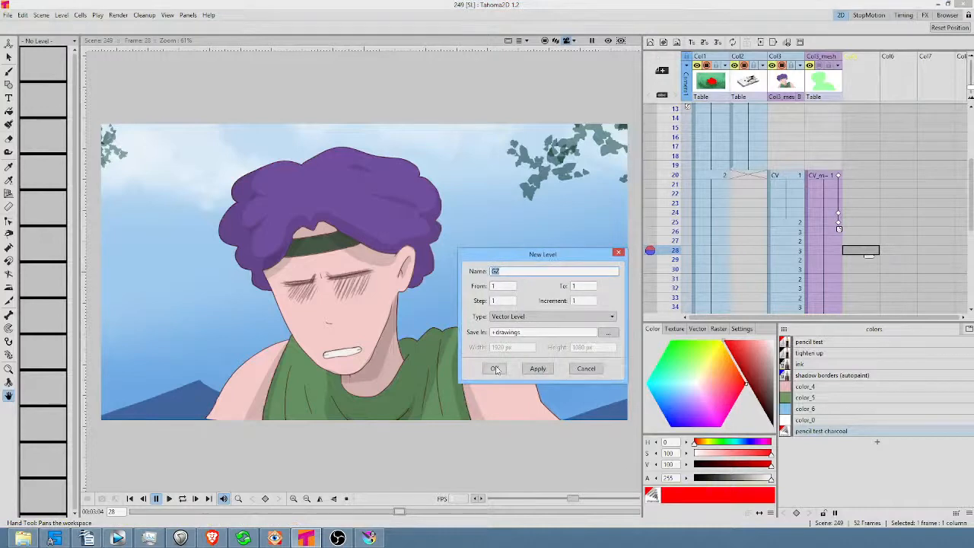
{"action": "left_click", "coordinate": [495, 369]}
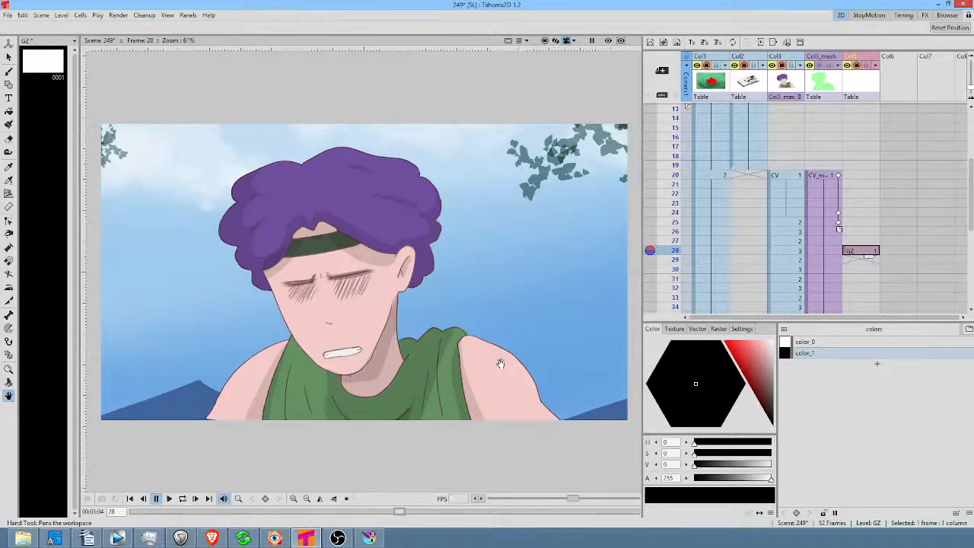
Draw a rectangle beside the character's head with Auto Fill and Draw Under enabled, using a new red style with HSV 0, 68, 83.
{"action": "left_click", "coordinate": [9, 83]}
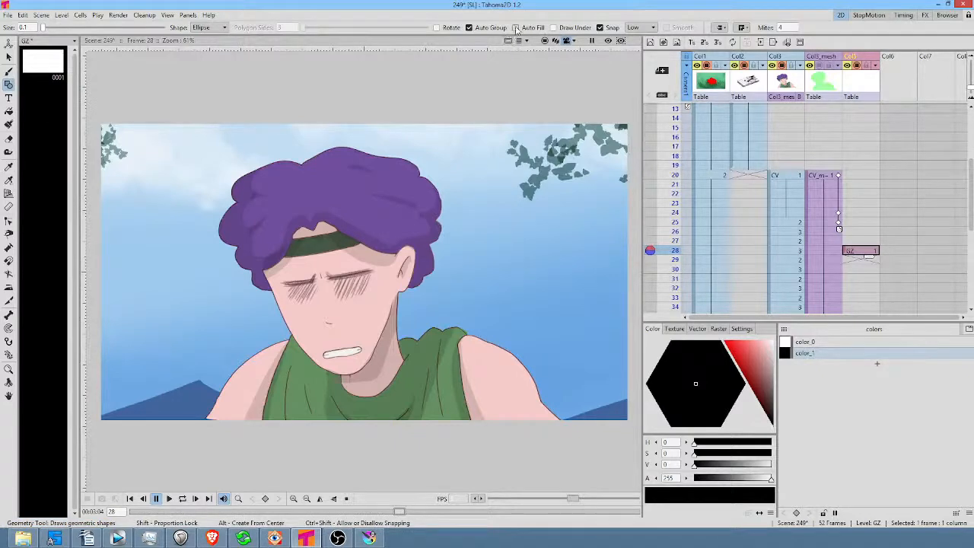
{"action": "left_click", "coordinate": [553, 27]}
{"action": "left_click", "coordinate": [221, 28]}
{"action": "left_click", "coordinate": [216, 37]}
{"action": "left_click", "coordinate": [878, 366]}
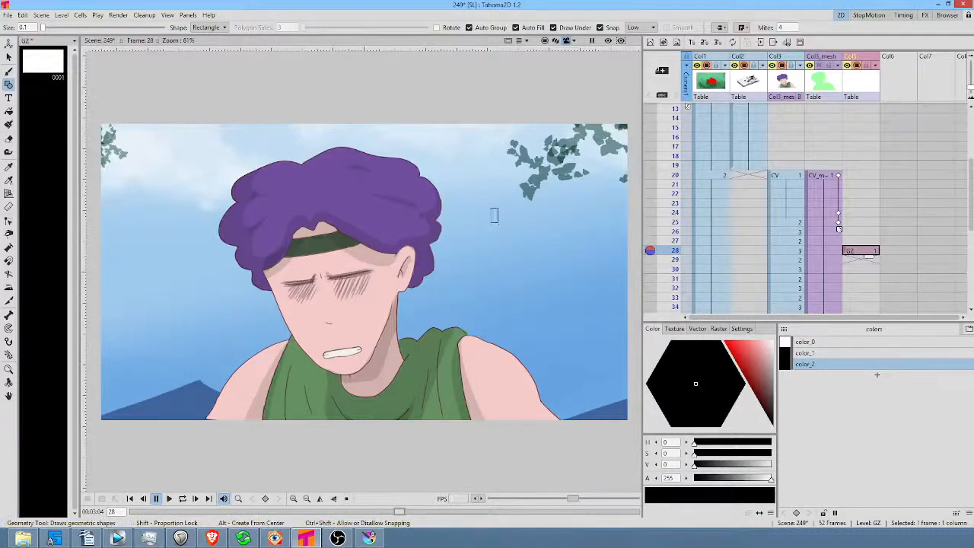
{"action": "left_click_drag", "start_coordinate": [491, 209], "coordinate": [555, 228]}
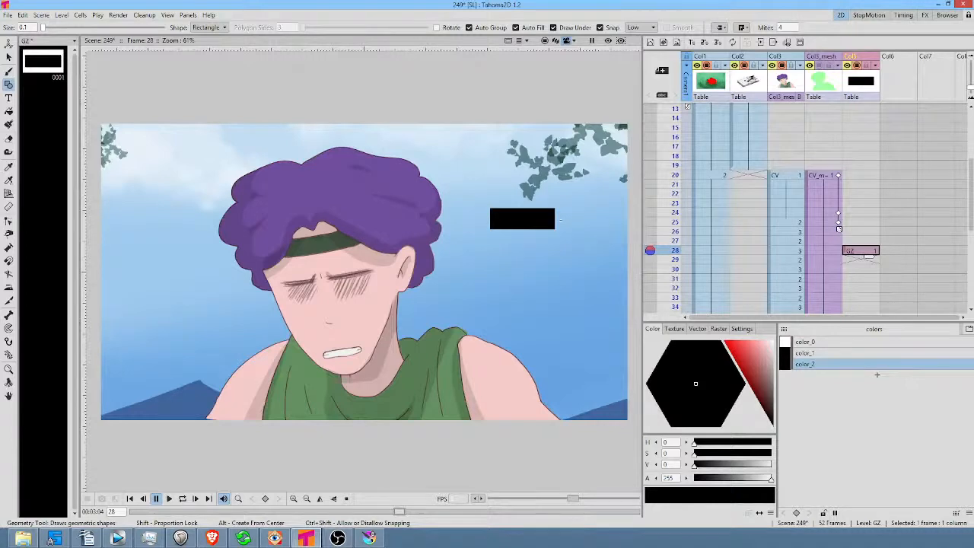
{"action": "mouse_move", "coordinate": [755, 354]}
{"action": "left_mouse_down"}
{"action": "mouse_move", "coordinate": [734, 342]}
{"action": "mouse_move", "coordinate": [743, 357]}
{"action": "left_mouse_up"}
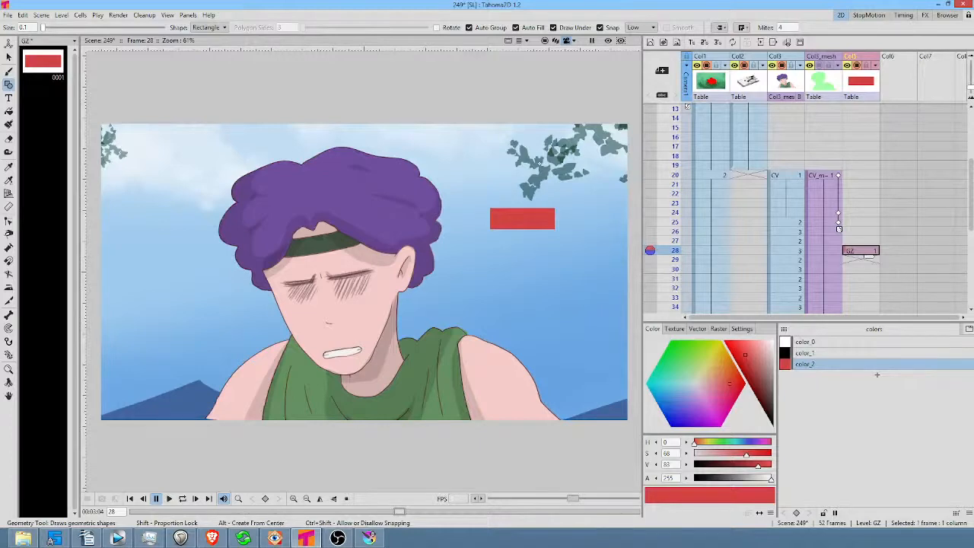
Duplicate the red rectangle and move the copy about 1230 px horizontally to the opposite side of the character's head.
{"action": "key", "text": "s"}
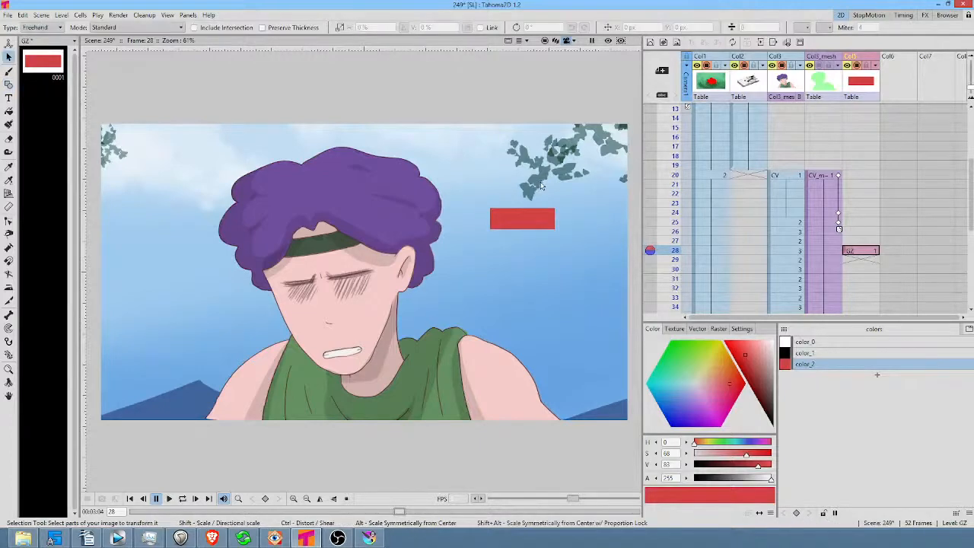
{"action": "mouse_move", "coordinate": [536, 181]}
{"action": "left_mouse_down"}
{"action": "mouse_move", "coordinate": [461, 217]}
{"action": "mouse_move", "coordinate": [547, 236]}
{"action": "left_mouse_up"}
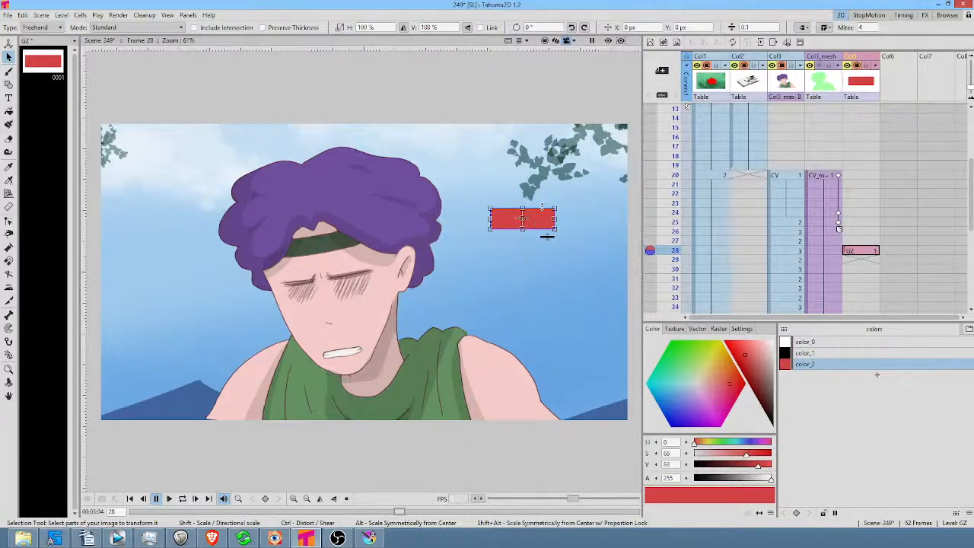
{"action": "key", "text": "ctrl+v"}
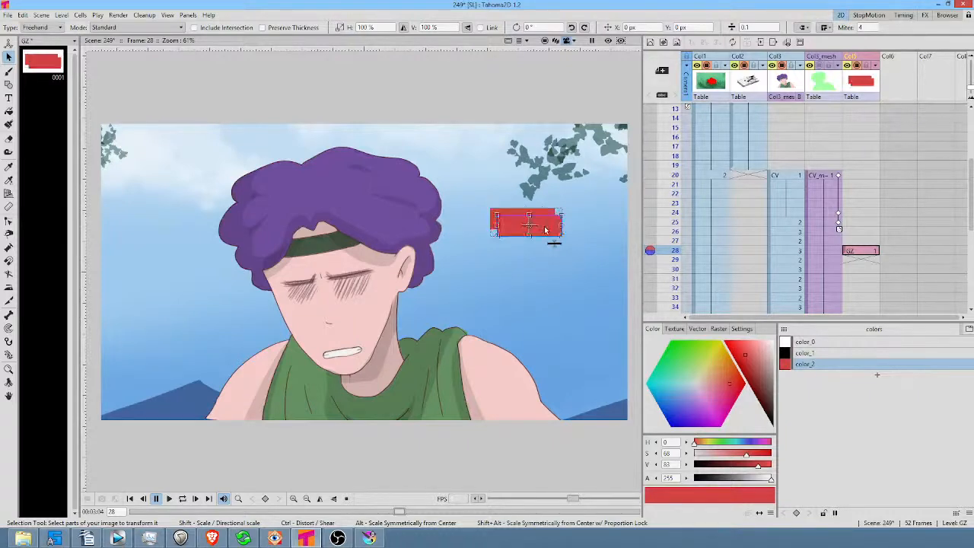
{"action": "left_click", "coordinate": [531, 232]}
{"action": "left_click", "coordinate": [510, 226]}
{"action": "mouse_move", "coordinate": [529, 233]}
{"action": "left_mouse_down"}
{"action": "mouse_move", "coordinate": [517, 254]}
{"action": "mouse_move", "coordinate": [513, 234]}
{"action": "left_mouse_up"}
{"action": "left_click", "coordinate": [506, 223]}
{"action": "left_click_drag", "start_coordinate": [538, 218], "coordinate": [164, 212]}
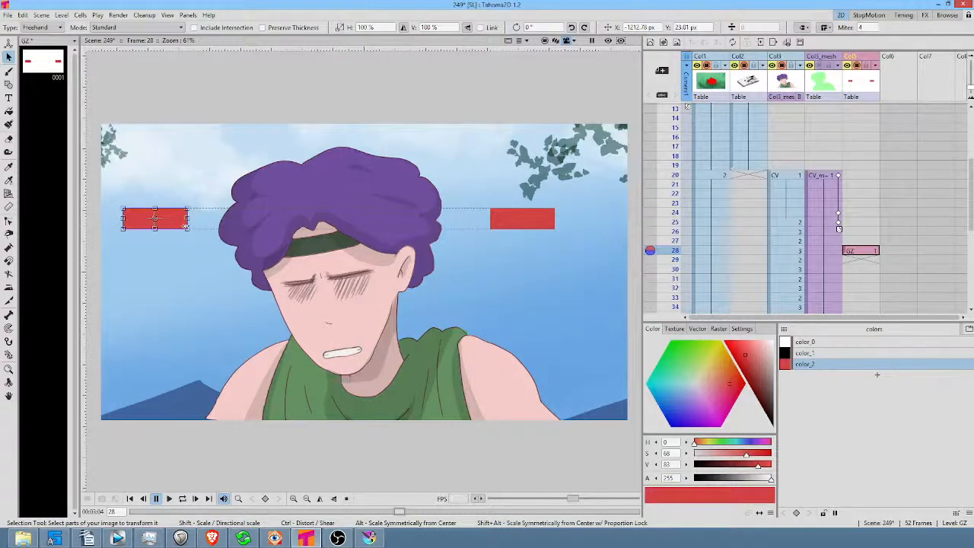
{"action": "left_click_drag", "start_coordinate": [183, 223], "coordinate": [177, 225]}
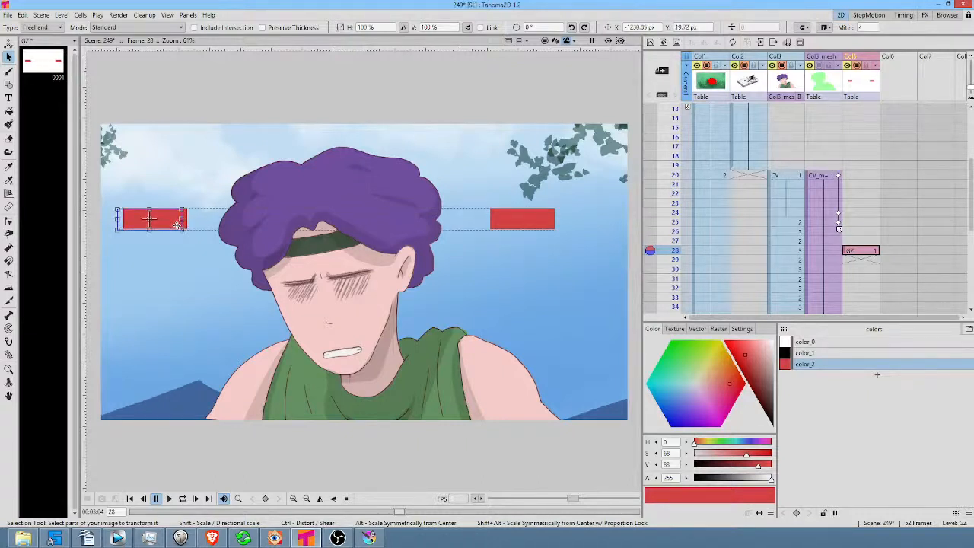
Shorten the red bar to the right of the character's head to about 62% of its width.
{"action": "left_click_drag", "start_coordinate": [233, 258], "coordinate": [276, 252]}
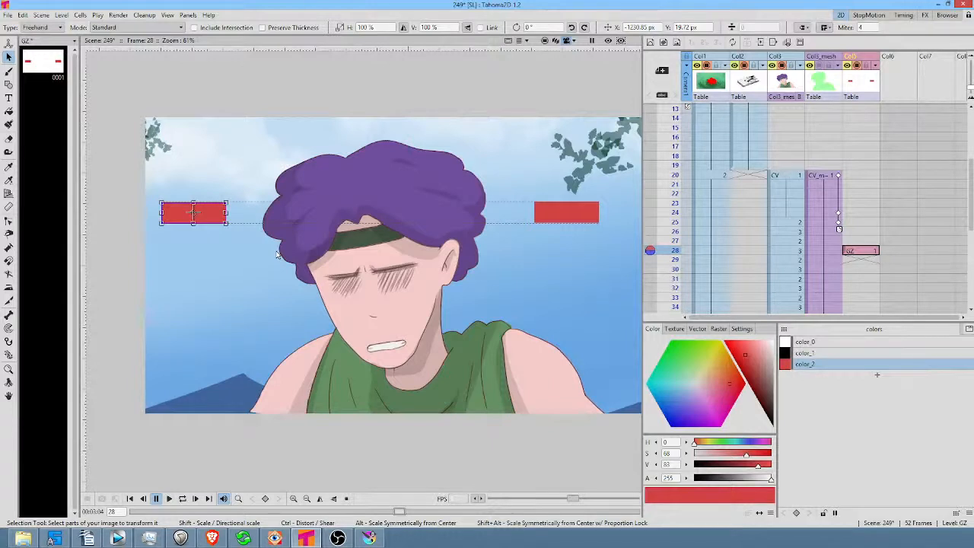
{"action": "left_click", "coordinate": [521, 187]}
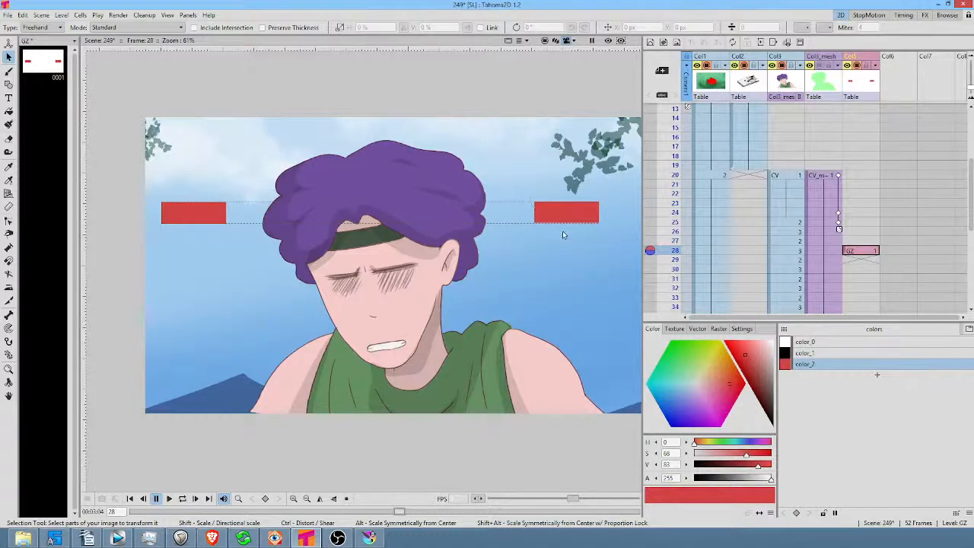
{"action": "mouse_move", "coordinate": [590, 180]}
{"action": "left_mouse_down"}
{"action": "mouse_move", "coordinate": [542, 242]}
{"action": "mouse_move", "coordinate": [597, 173]}
{"action": "left_mouse_up"}
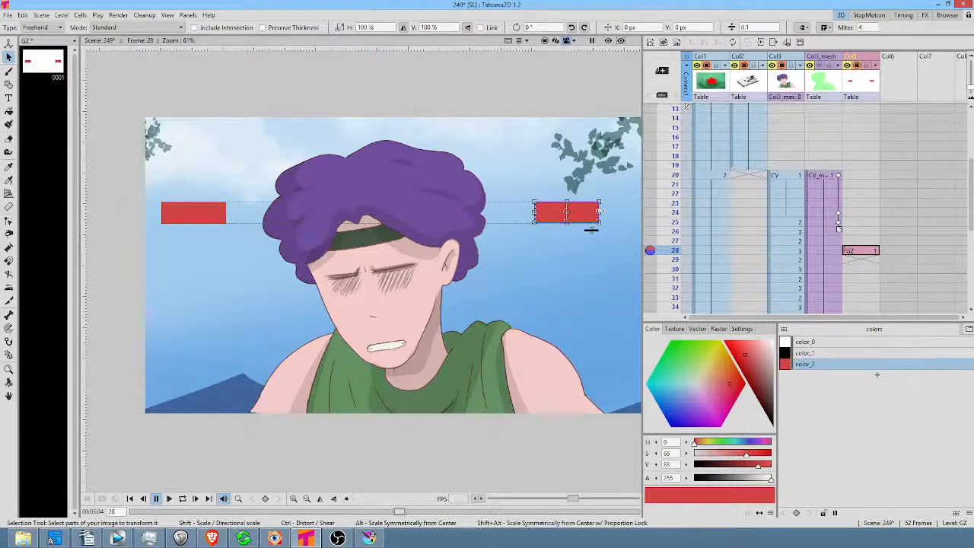
{"action": "left_click_drag", "start_coordinate": [599, 212], "coordinate": [575, 213]}
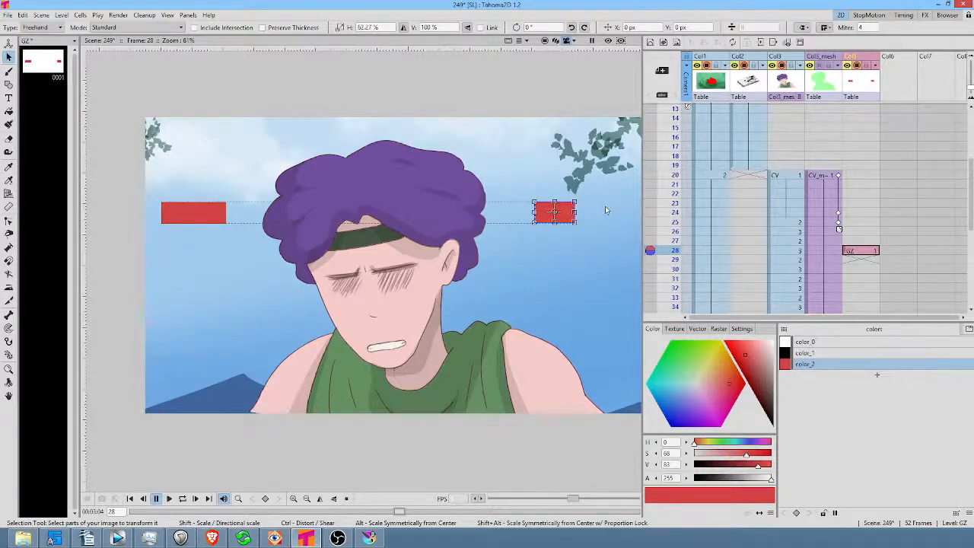
{"action": "left_click", "coordinate": [609, 217]}
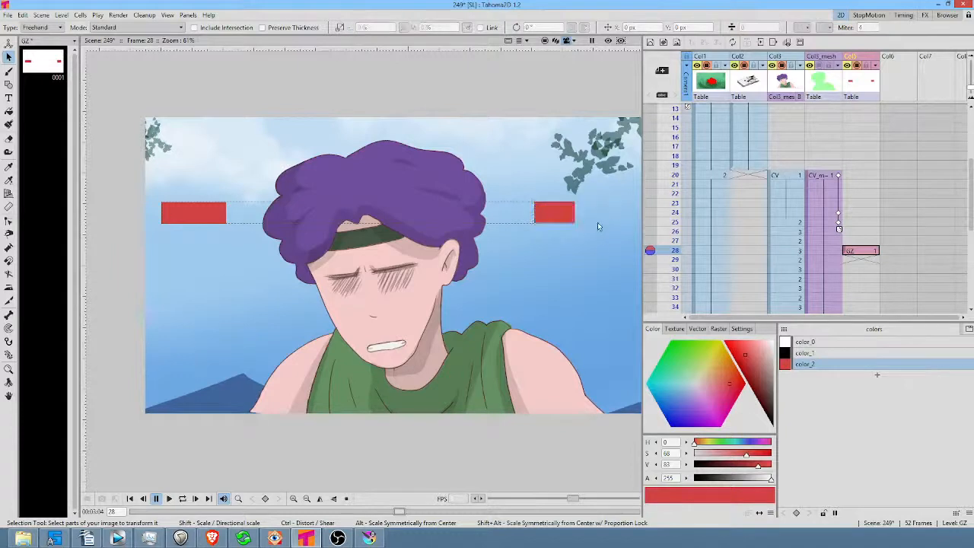
Duplicate the shortened red bar and place the copy just below the long bar on the character's left side of the canvas.
{"action": "mouse_move", "coordinate": [586, 174]}
{"action": "left_mouse_down"}
{"action": "mouse_move", "coordinate": [542, 177]}
{"action": "mouse_move", "coordinate": [519, 211]}
{"action": "mouse_move", "coordinate": [541, 250]}
{"action": "mouse_move", "coordinate": [595, 250]}
{"action": "mouse_move", "coordinate": [586, 173]}
{"action": "left_mouse_up"}
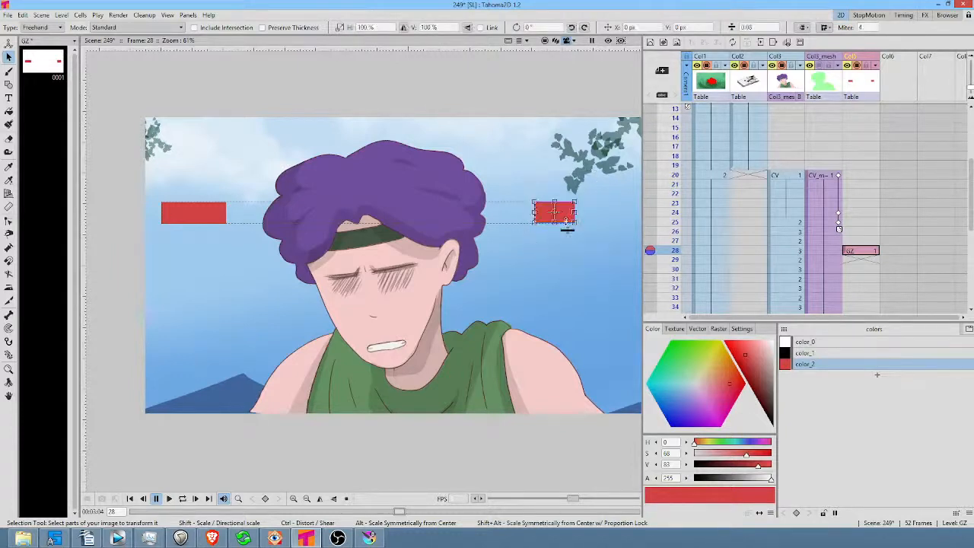
{"action": "left_click_drag", "start_coordinate": [566, 220], "coordinate": [571, 226]}
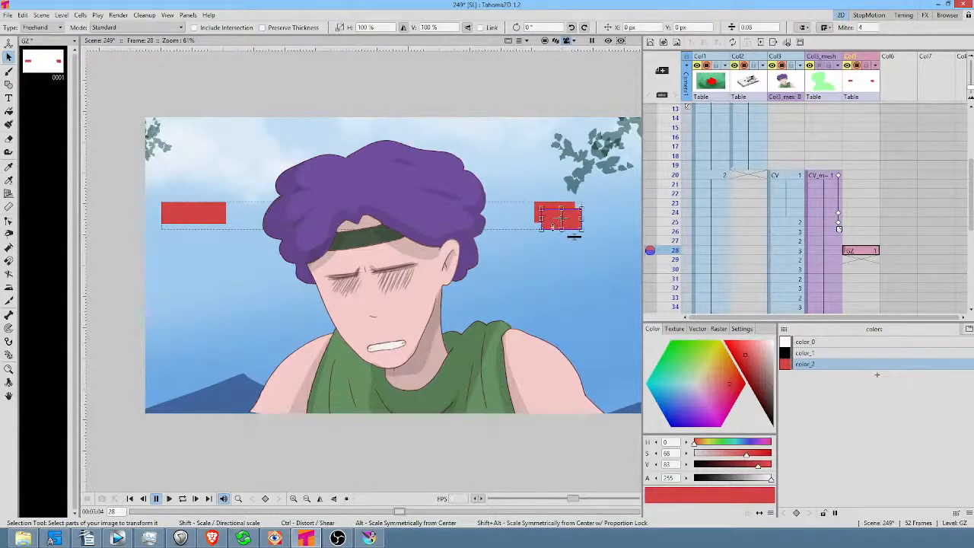
{"action": "left_click_drag", "start_coordinate": [554, 227], "coordinate": [198, 250]}
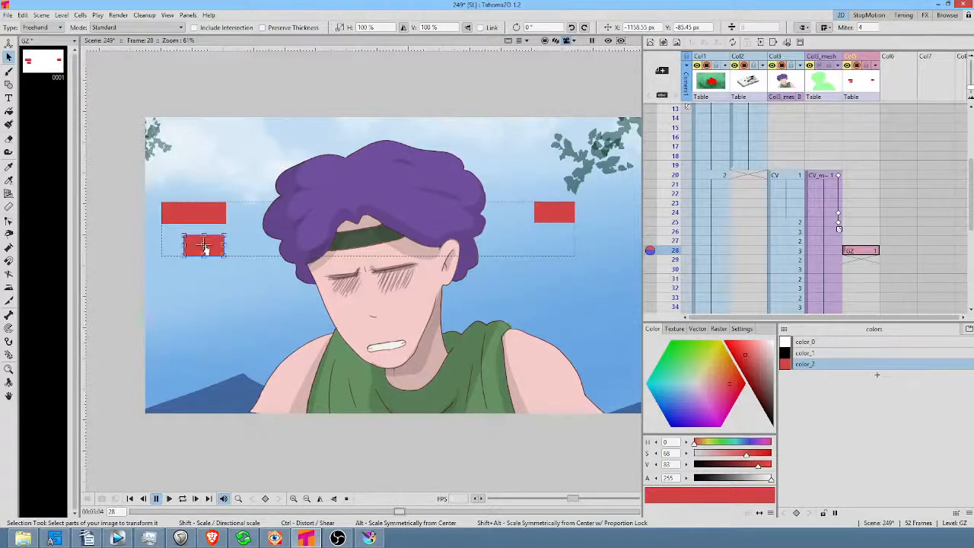
{"action": "key", "text": "Escape"}
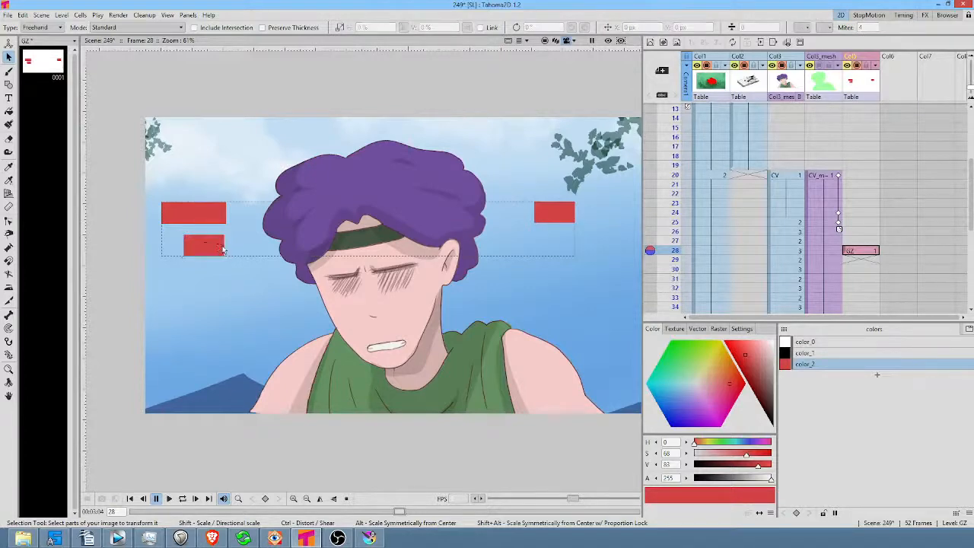
Move the copied bar's pivot to its inner end and rotate the bar about 23°.
{"action": "left_click", "coordinate": [201, 241]}
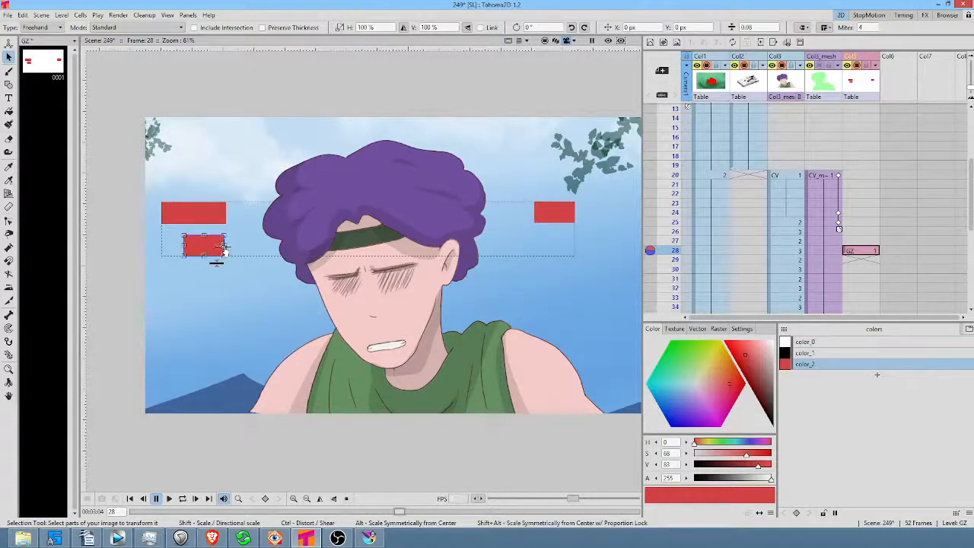
{"action": "left_click_drag", "start_coordinate": [217, 262], "coordinate": [187, 276]}
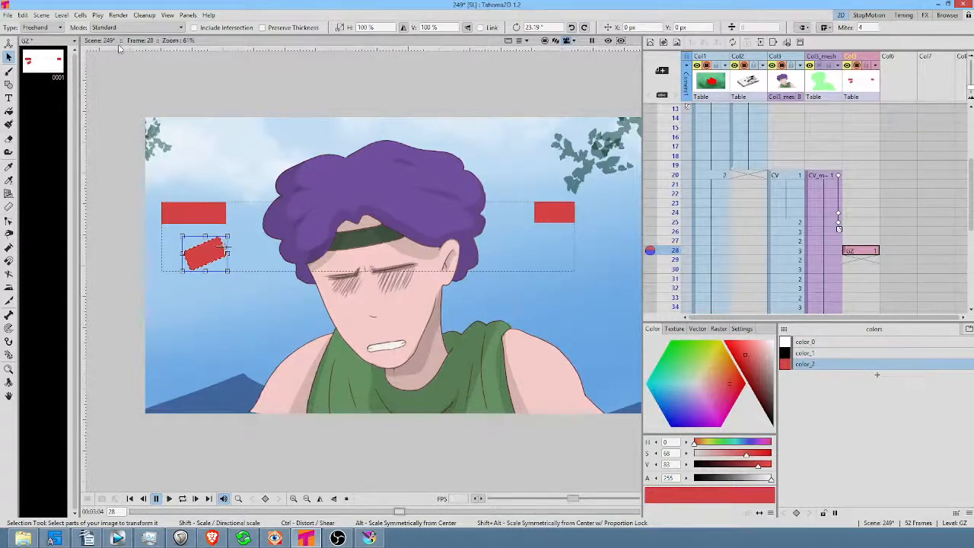
{"action": "left_click", "coordinate": [218, 294]}
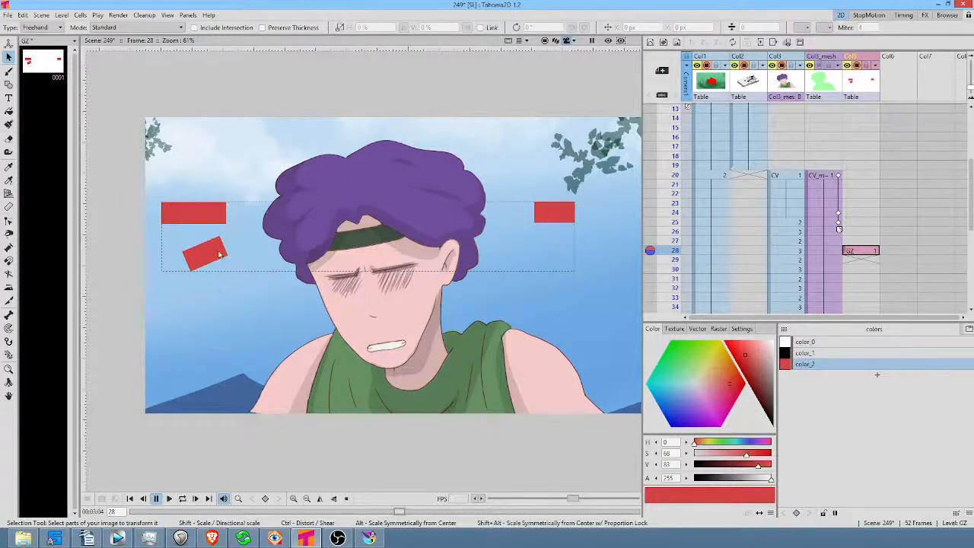
Duplicate the tilted bar, flip the copy horizontally, and place it below the short bar on the opposite side of the head.
{"action": "left_click", "coordinate": [217, 259]}
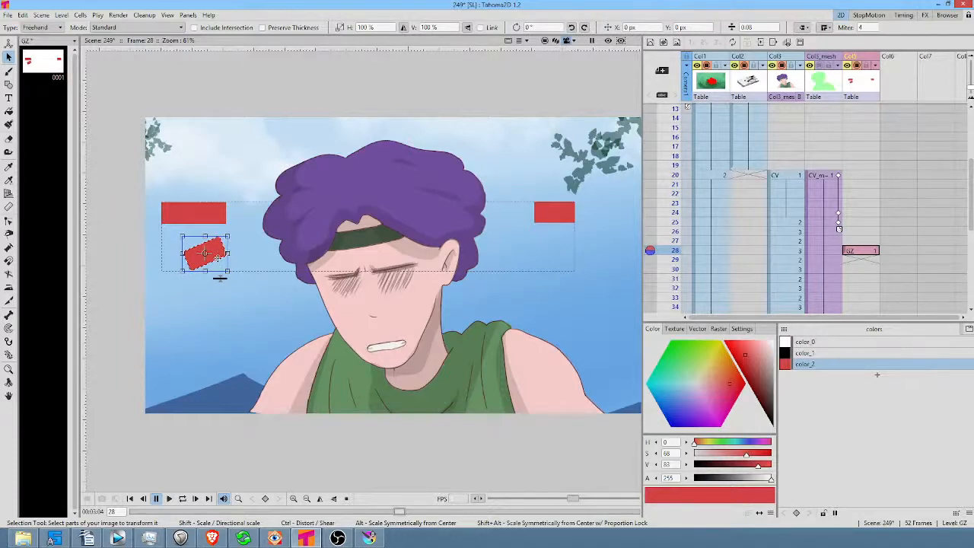
{"action": "left_click_drag", "start_coordinate": [218, 257], "coordinate": [224, 264]}
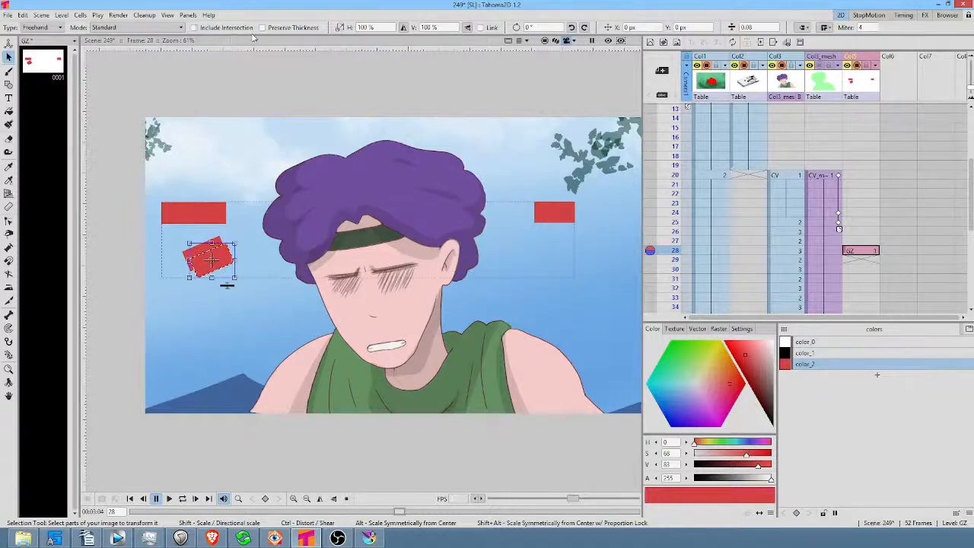
{"action": "left_click", "coordinate": [404, 28]}
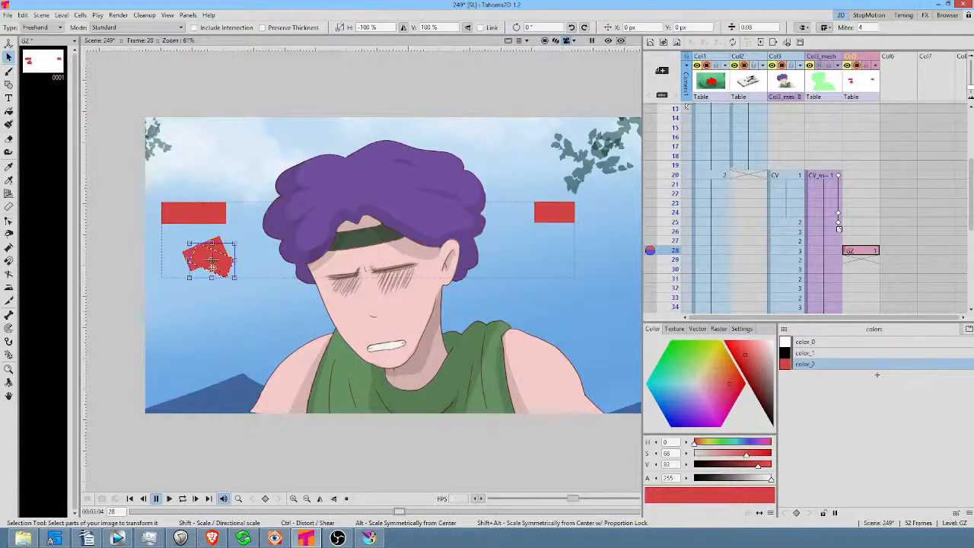
{"action": "left_click_drag", "start_coordinate": [210, 261], "coordinate": [494, 261]}
{"action": "left_click_drag", "start_coordinate": [510, 312], "coordinate": [551, 310]}
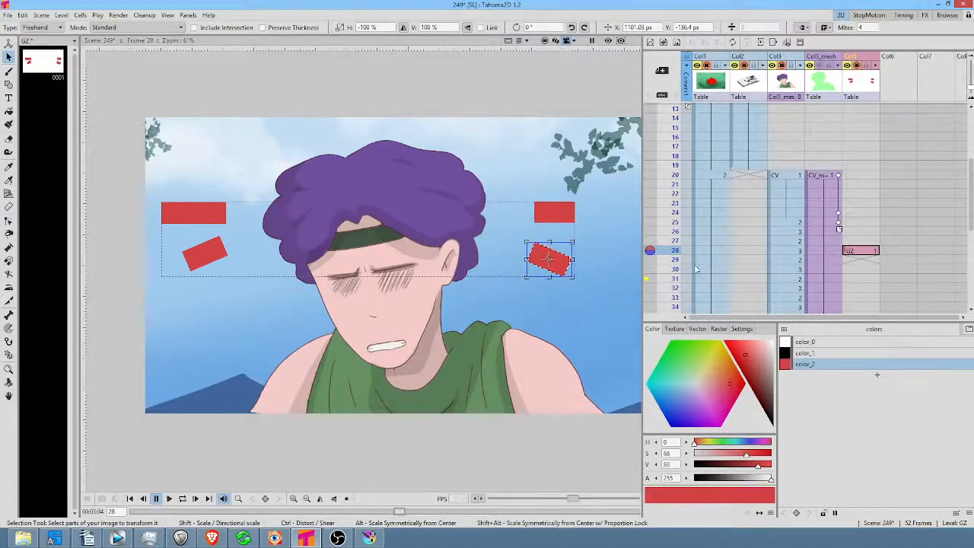
{"action": "left_click", "coordinate": [594, 274]}
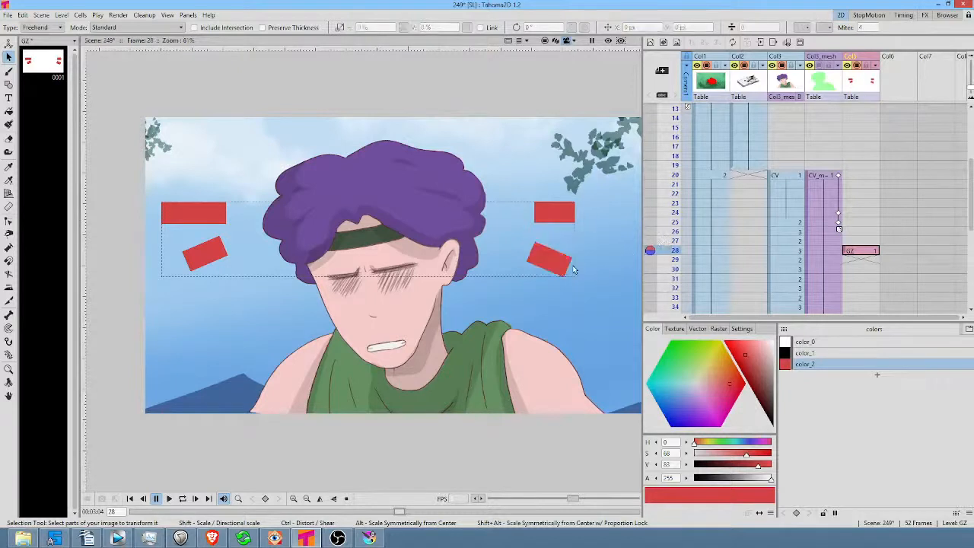
Straighten the lower right bar with a rotation of about 23° and widen it to about 132%.
{"action": "left_click", "coordinate": [530, 263]}
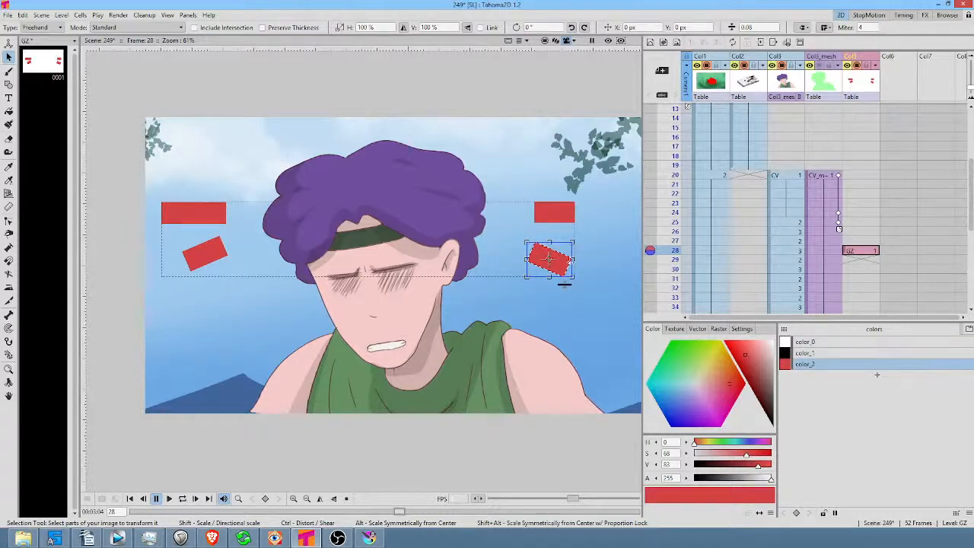
{"action": "left_click_drag", "start_coordinate": [576, 280], "coordinate": [586, 272]}
{"action": "key", "text": "ctrl+z"}
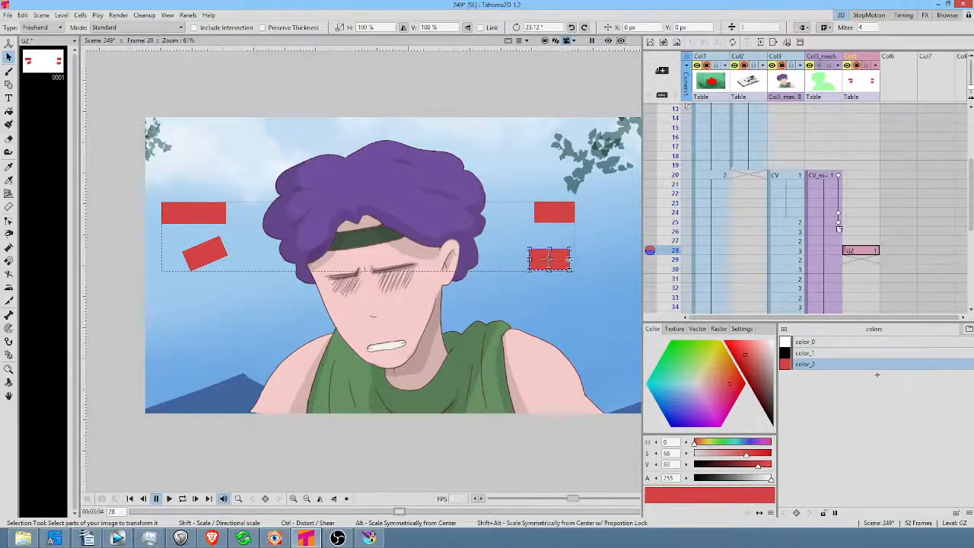
{"action": "left_click_drag", "start_coordinate": [568, 260], "coordinate": [584, 259]}
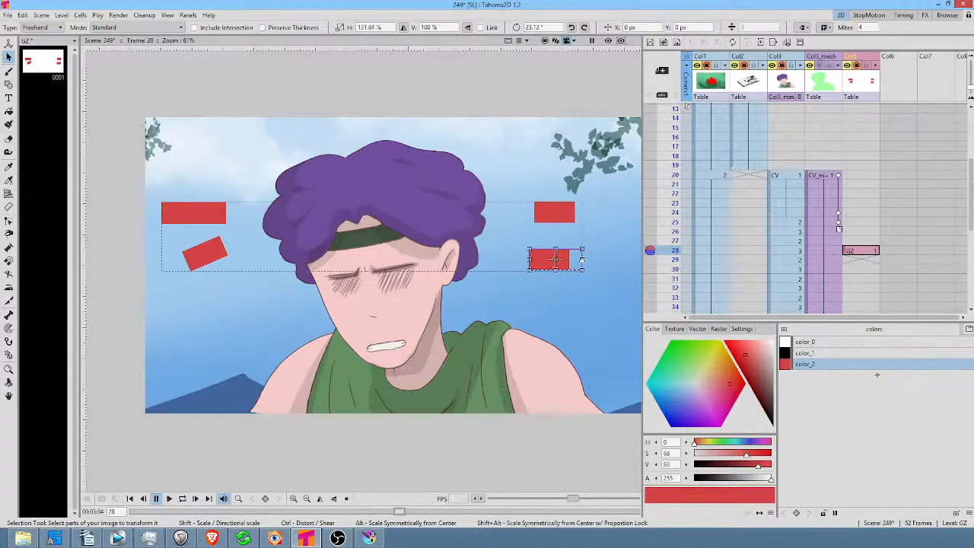
{"action": "left_click", "coordinate": [599, 292]}
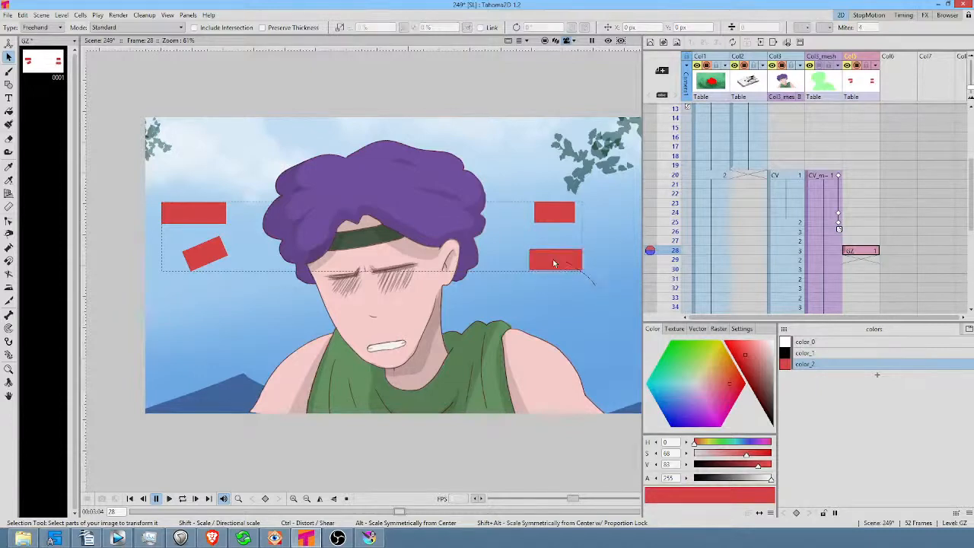
Rotate the widened lower right bar about -18° around its inner end and shift it slightly up.
{"action": "mouse_move", "coordinate": [533, 241]}
{"action": "left_mouse_down"}
{"action": "mouse_move", "coordinate": [531, 288]}
{"action": "mouse_move", "coordinate": [591, 293]}
{"action": "mouse_move", "coordinate": [590, 262]}
{"action": "mouse_move", "coordinate": [575, 245]}
{"action": "mouse_move", "coordinate": [529, 241]}
{"action": "left_mouse_up"}
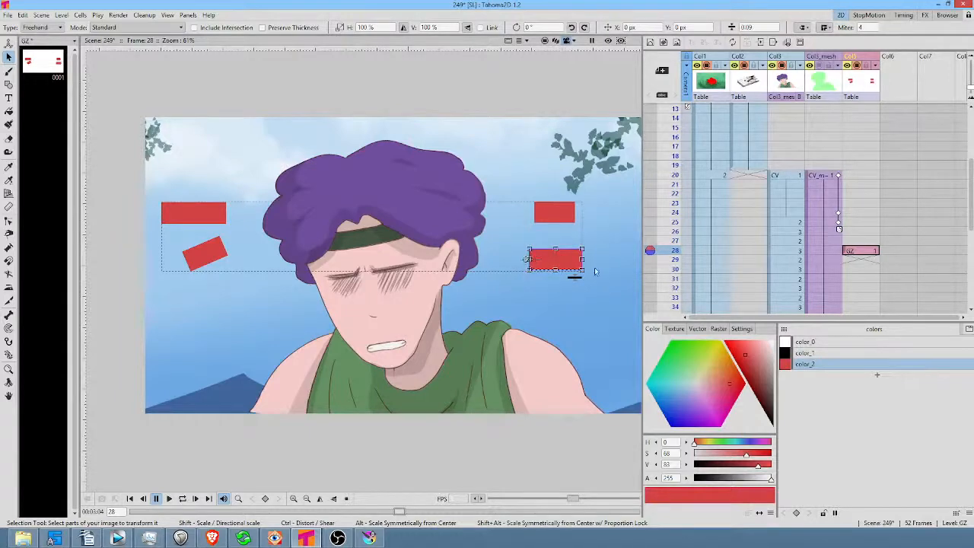
{"action": "left_click_drag", "start_coordinate": [582, 271], "coordinate": [548, 244]}
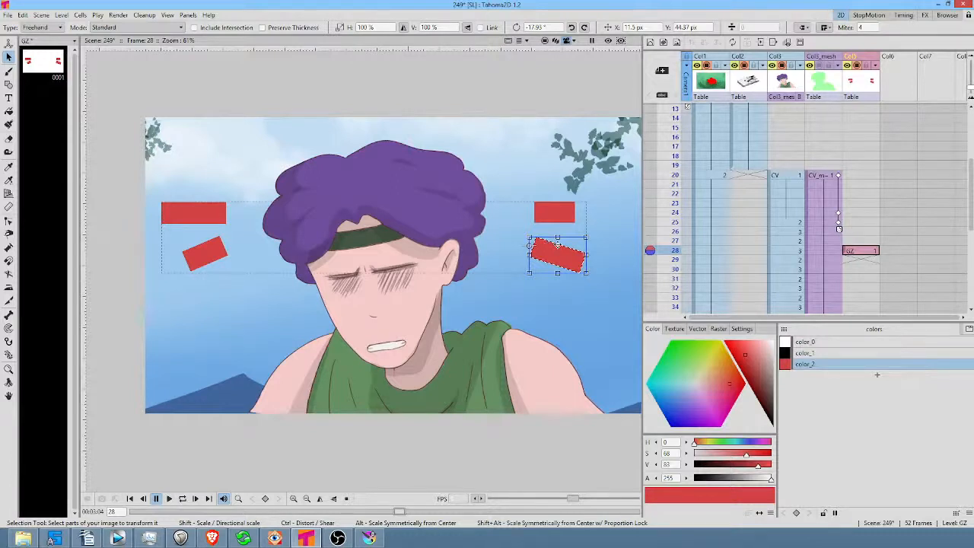
{"action": "left_click_drag", "start_coordinate": [557, 245], "coordinate": [555, 242]}
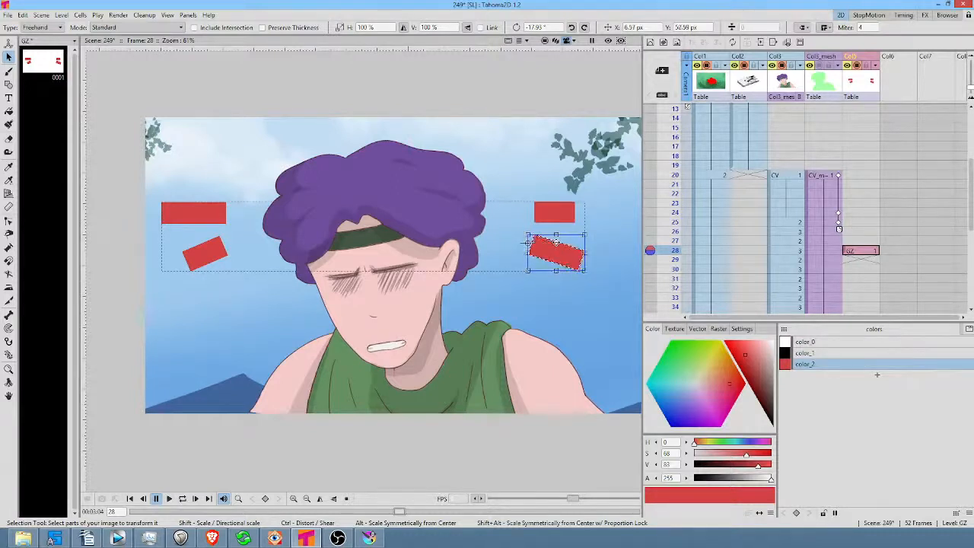
Nudge the tilted lower left bar about 26 px inward and place a vertically flipped copy of it above the long bar.
{"action": "left_click", "coordinate": [221, 256]}
{"action": "left_click_drag", "start_coordinate": [216, 261], "coordinate": [224, 262]}
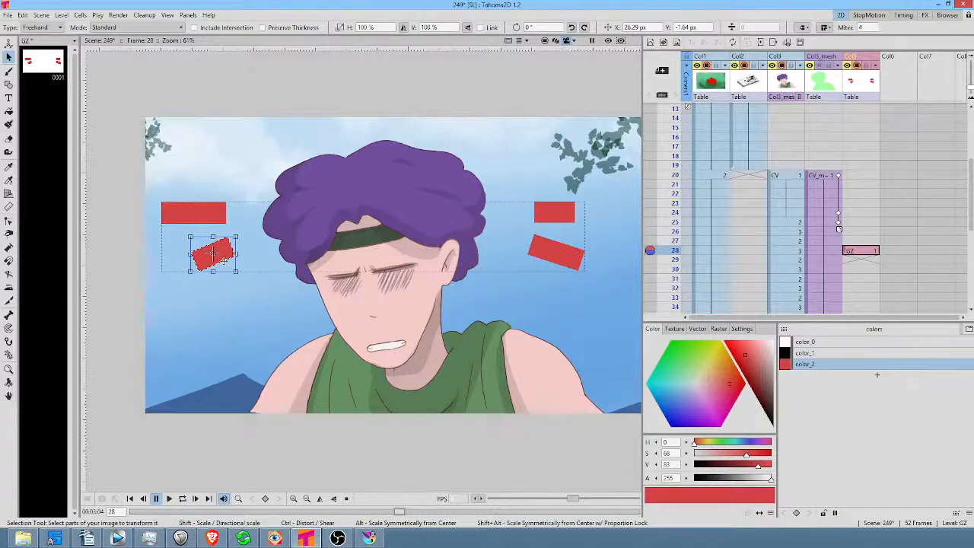
{"action": "left_click_drag", "start_coordinate": [224, 260], "coordinate": [231, 266]}
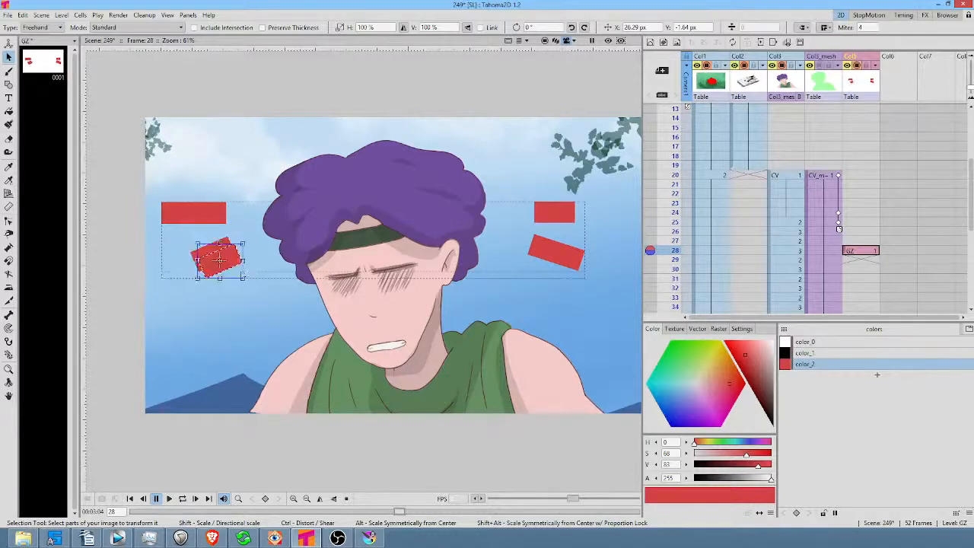
{"action": "left_click", "coordinate": [469, 29]}
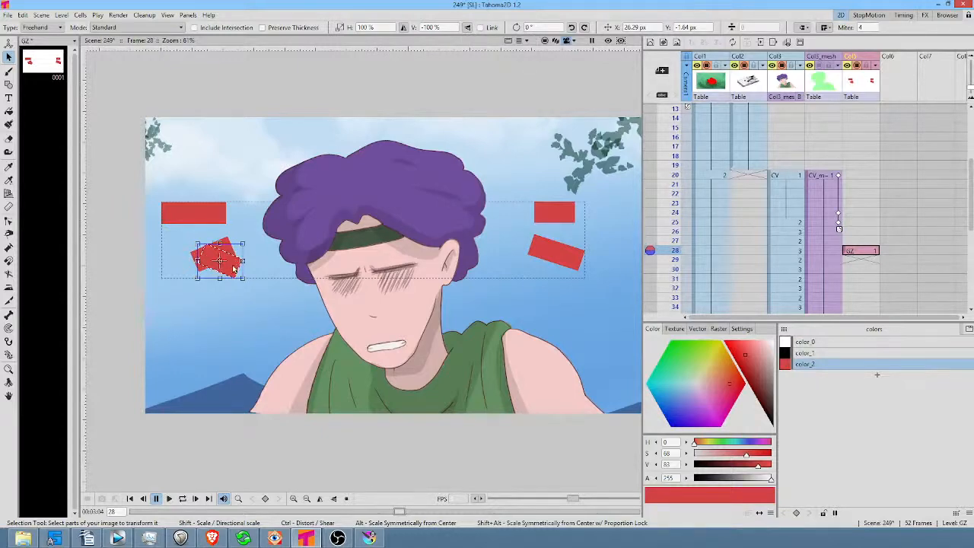
{"action": "left_click_drag", "start_coordinate": [235, 258], "coordinate": [230, 167]}
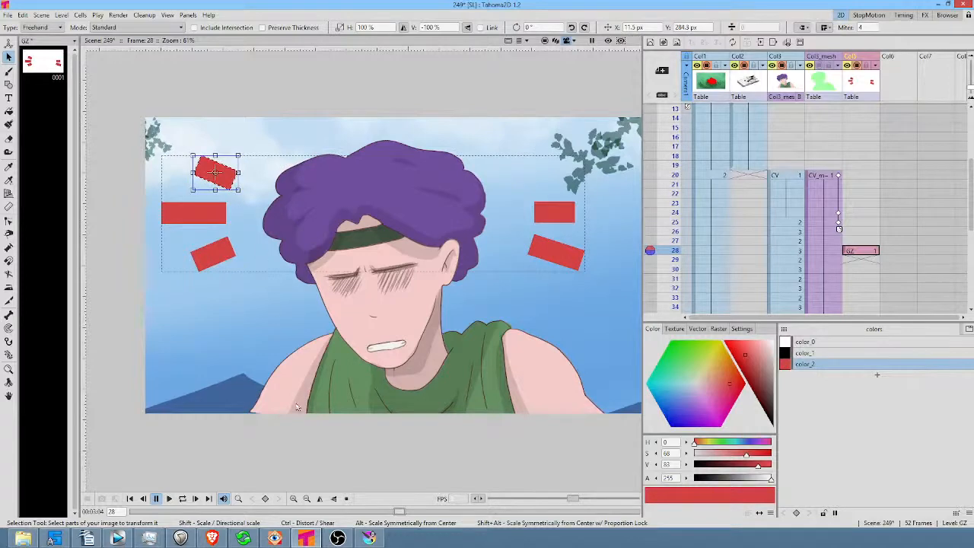
{"action": "left_click", "coordinate": [241, 331]}
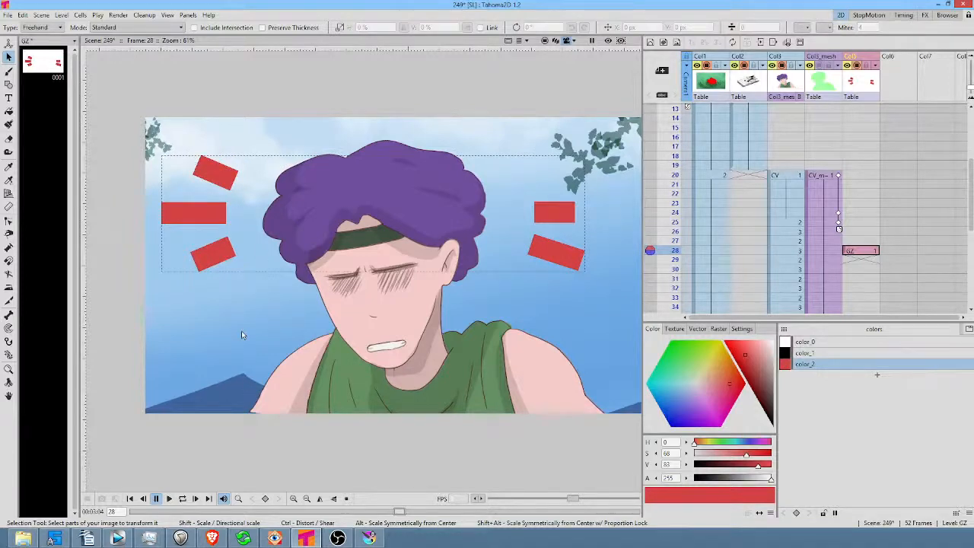
Stretch the tilted lower right bar to about 119% width and 103% height, and nudge it slightly up toward the short bar.
{"action": "left_click", "coordinate": [578, 265]}
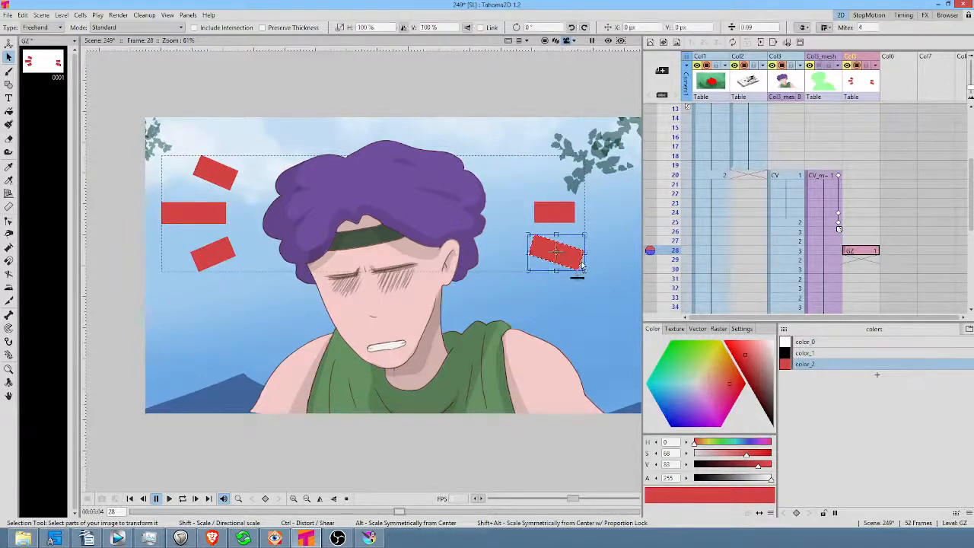
{"action": "mouse_move", "coordinate": [586, 253]}
{"action": "left_mouse_down"}
{"action": "mouse_move", "coordinate": [595, 256]}
{"action": "mouse_move", "coordinate": [586, 254]}
{"action": "left_mouse_up"}
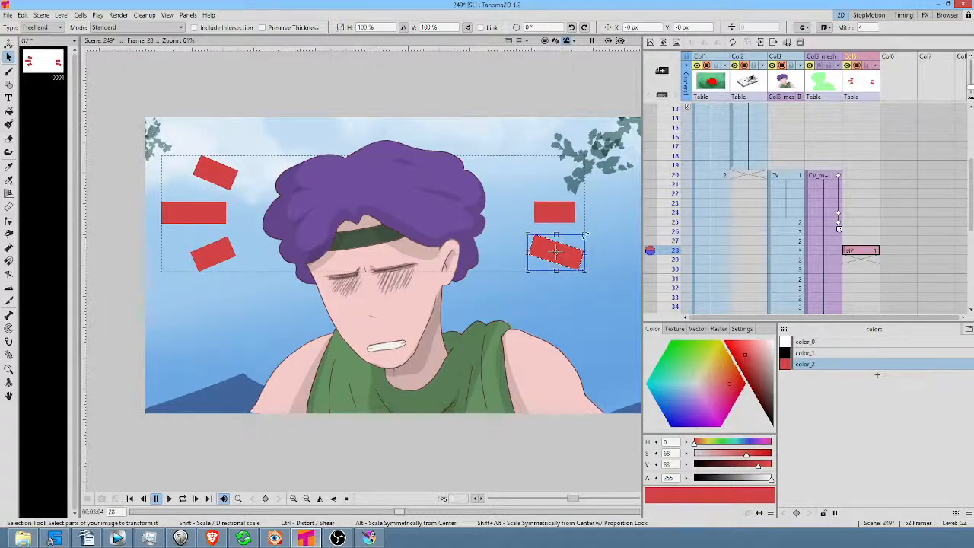
{"action": "left_click_drag", "start_coordinate": [585, 235], "coordinate": [598, 239]}
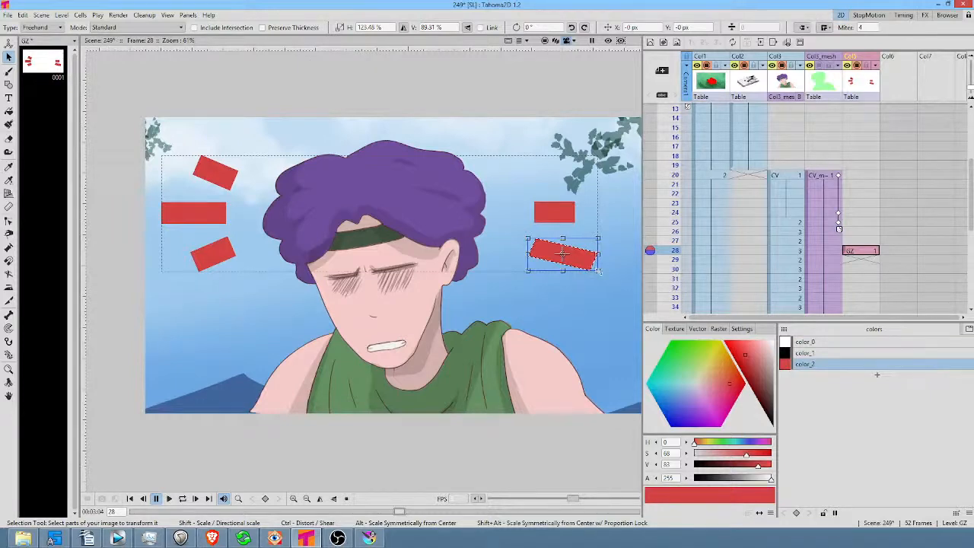
{"action": "left_click_drag", "start_coordinate": [597, 270], "coordinate": [596, 275]}
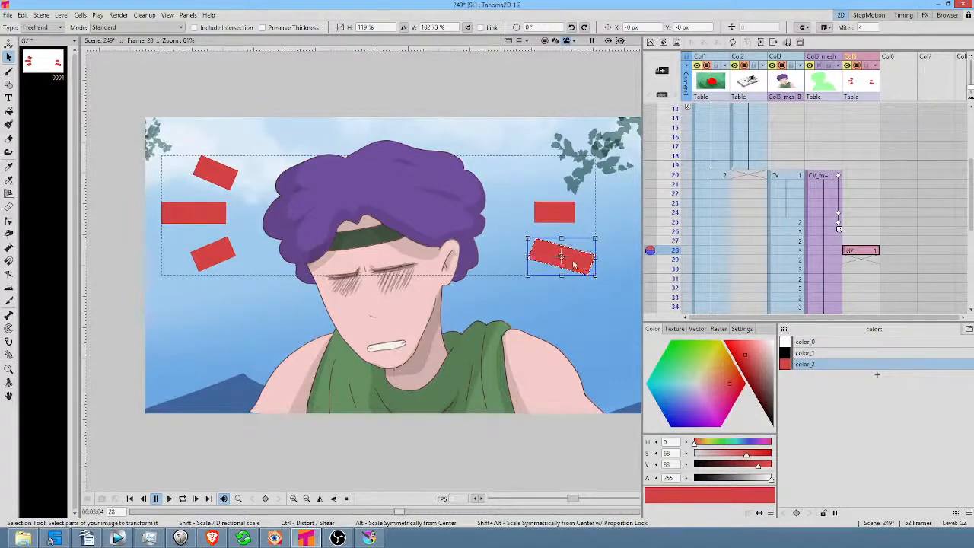
{"action": "left_click", "coordinate": [574, 265]}
{"action": "left_click", "coordinate": [561, 255]}
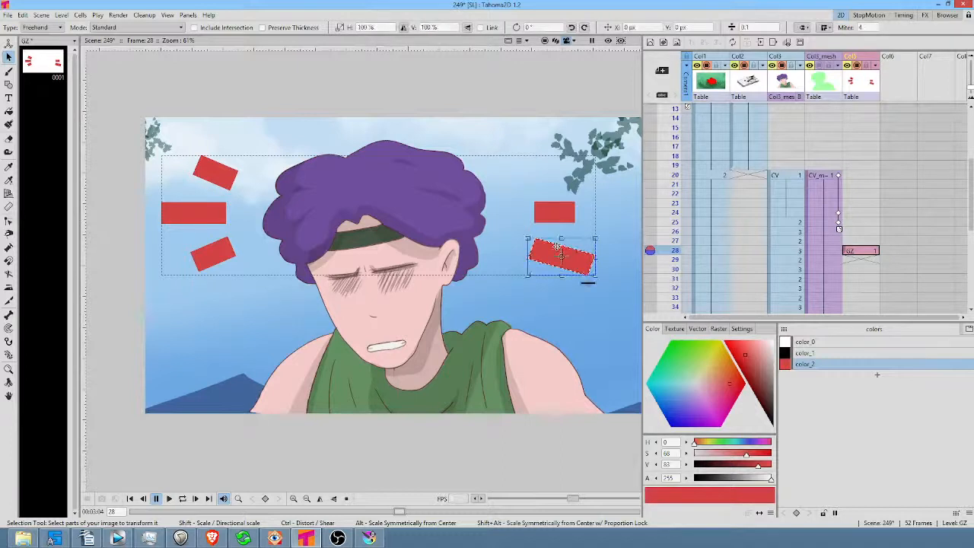
{"action": "left_click_drag", "start_coordinate": [548, 246], "coordinate": [546, 239]}
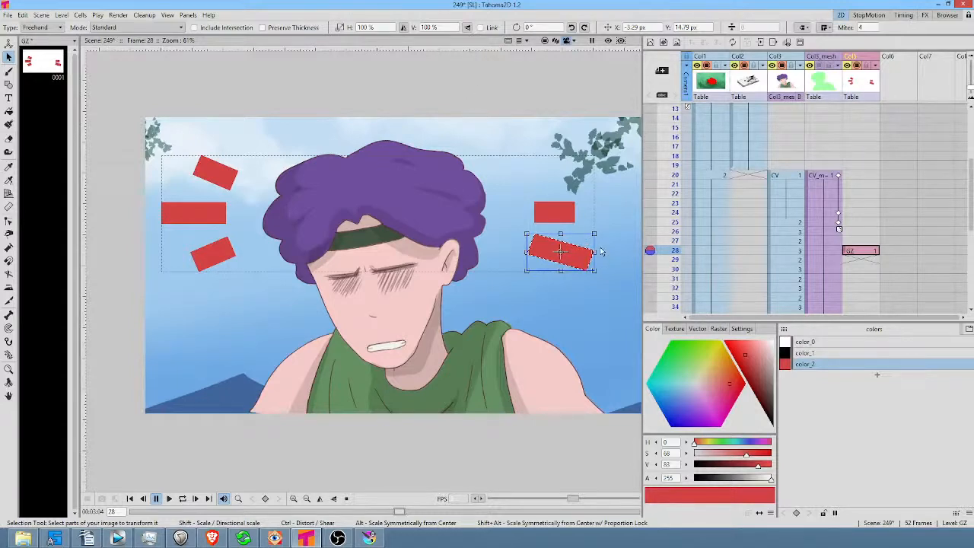
Paste a copy of the tilted lower right bar, flip it vertically, and place it above the short right bar.
{"action": "key", "text": "ctrl+v"}
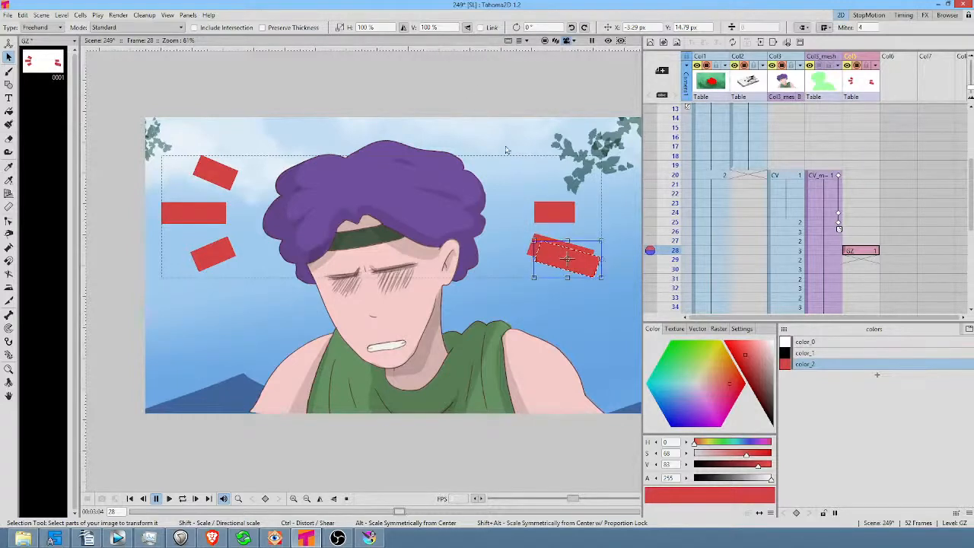
{"action": "left_click", "coordinate": [468, 29]}
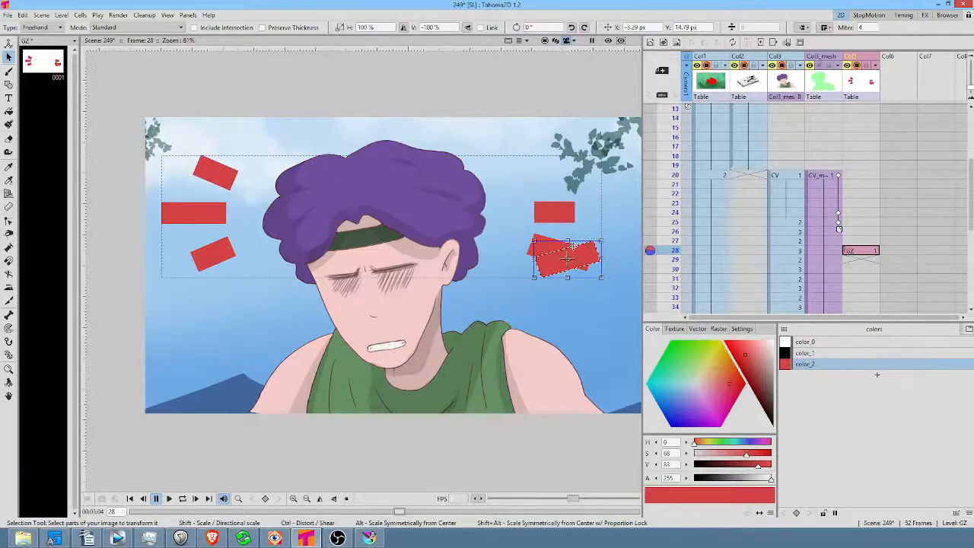
{"action": "left_click_drag", "start_coordinate": [567, 258], "coordinate": [551, 160]}
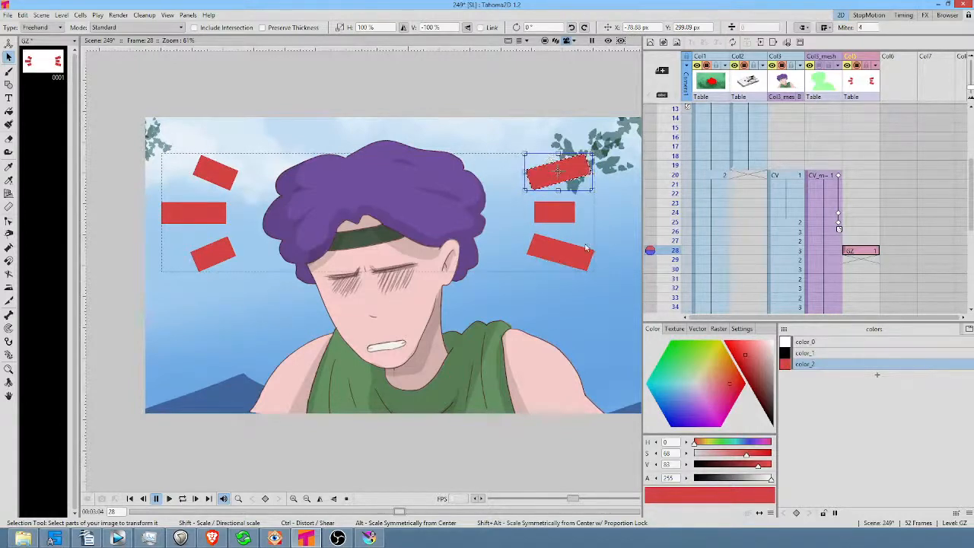
{"action": "left_click", "coordinate": [570, 296]}
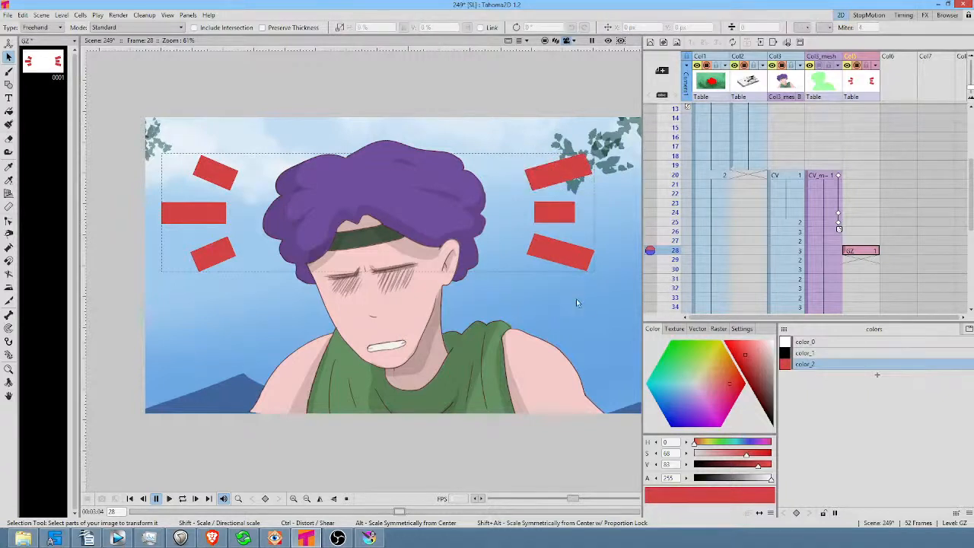
Nudge the upper right bar slightly up, and shift the lower right bar about 10 px left and 12 px down.
{"action": "left_click", "coordinate": [549, 166]}
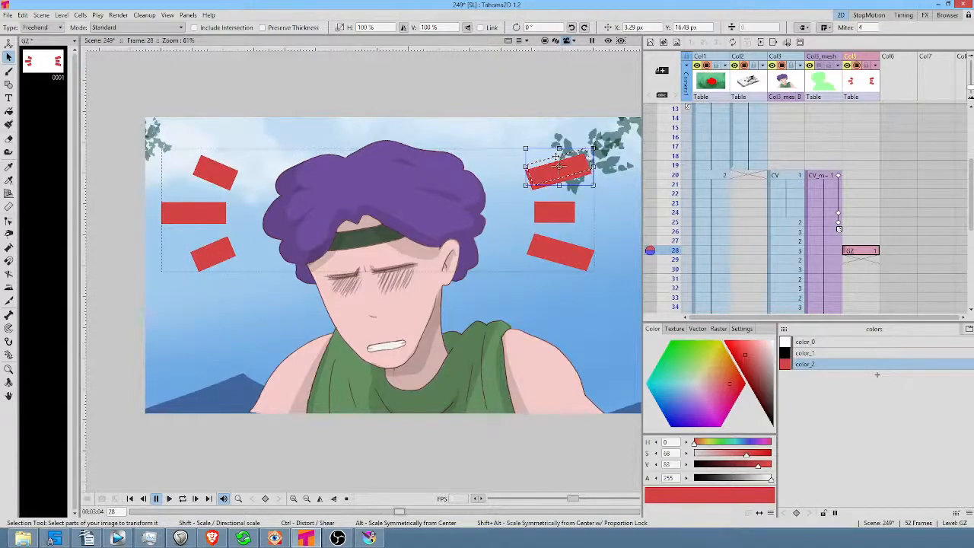
{"action": "left_click", "coordinate": [553, 242]}
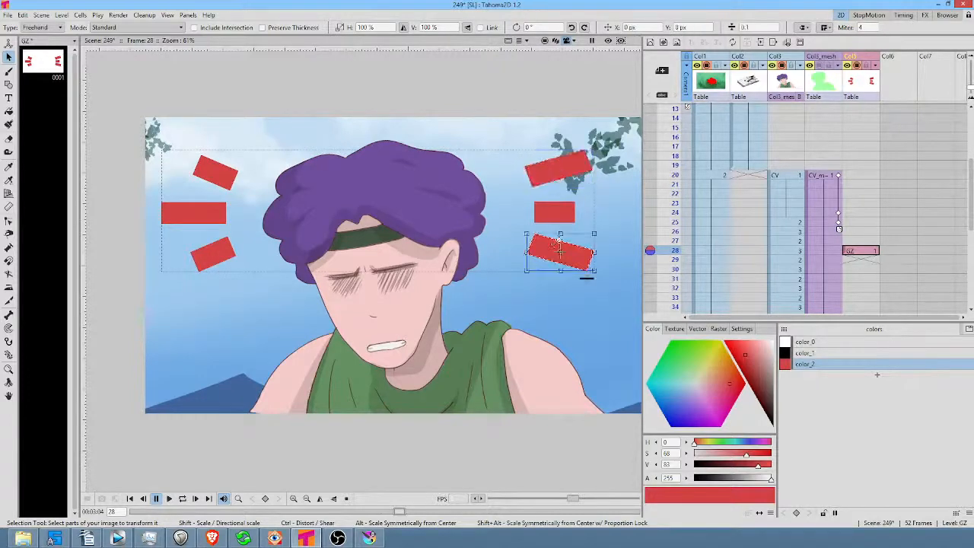
{"action": "left_click_drag", "start_coordinate": [578, 249], "coordinate": [575, 251]}
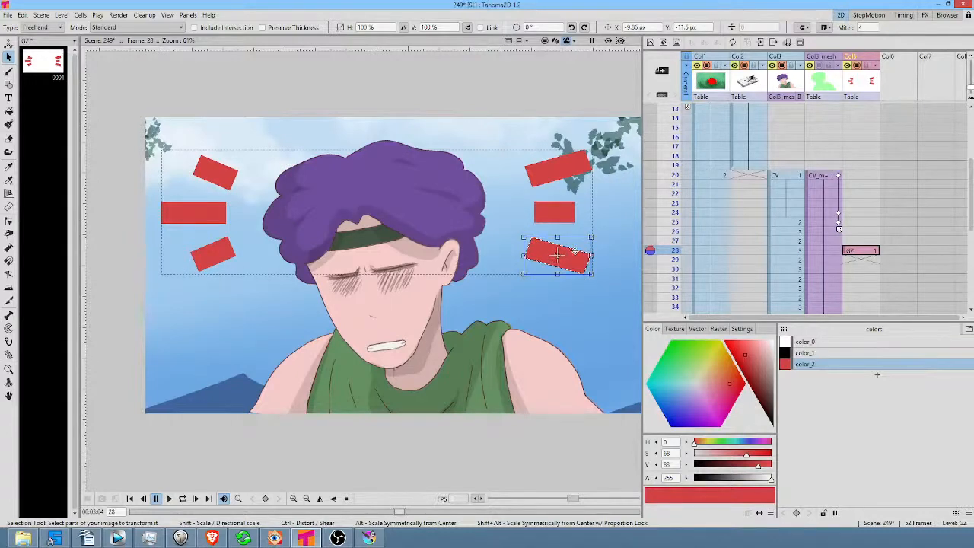
{"action": "left_click", "coordinate": [603, 201]}
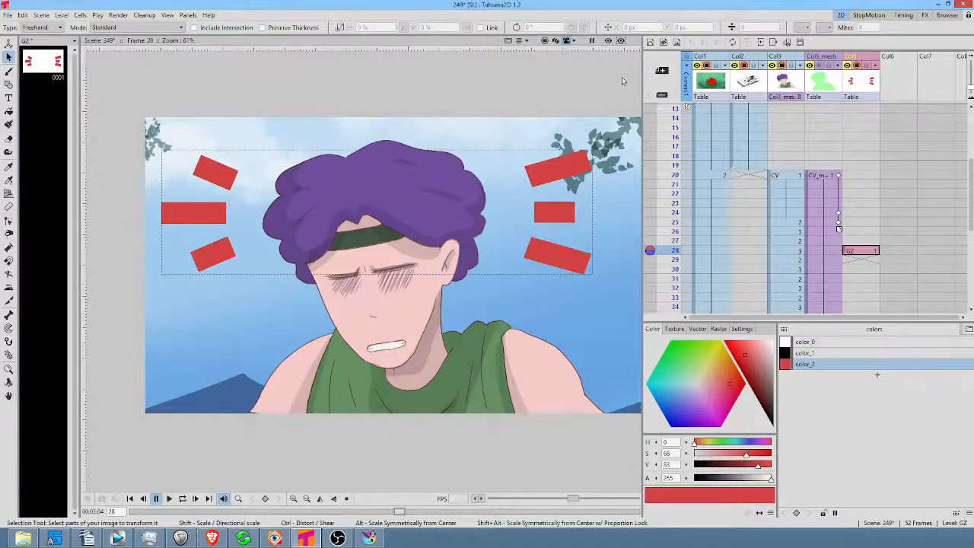
{"action": "left_click", "coordinate": [563, 165]}
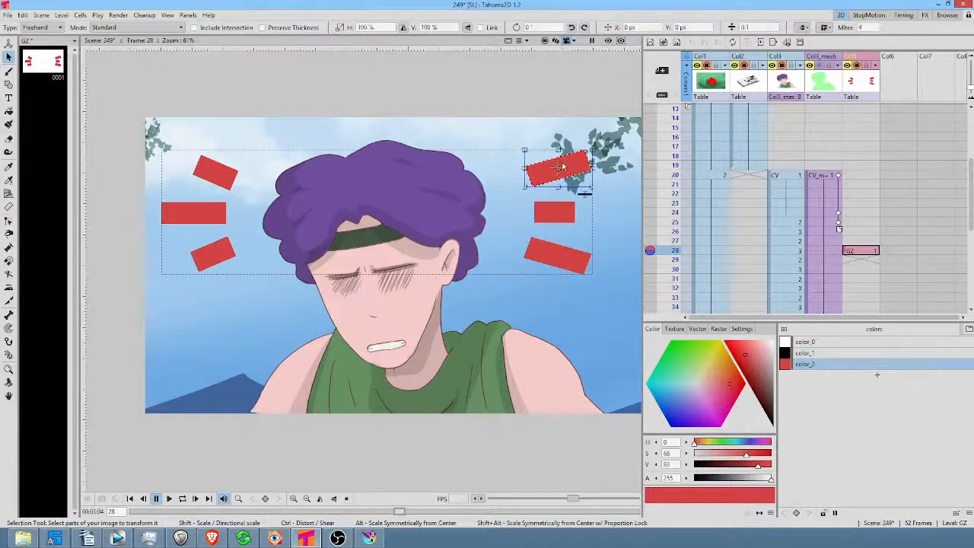
{"action": "left_click", "coordinate": [609, 194]}
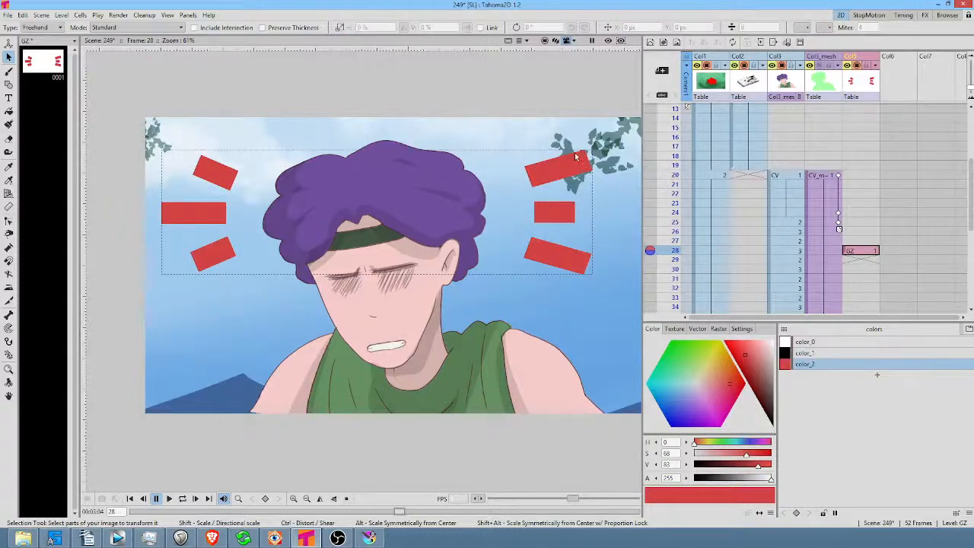
{"action": "left_click", "coordinate": [583, 165]}
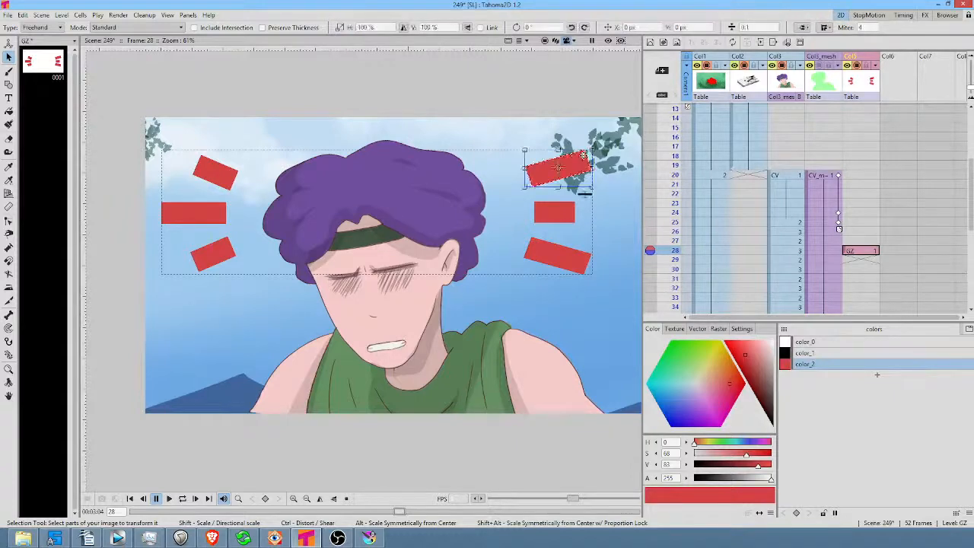
Extend the bar drawing's exposure to frame 29 and duplicate it there as a separate second drawing.
{"action": "left_click", "coordinate": [847, 251]}
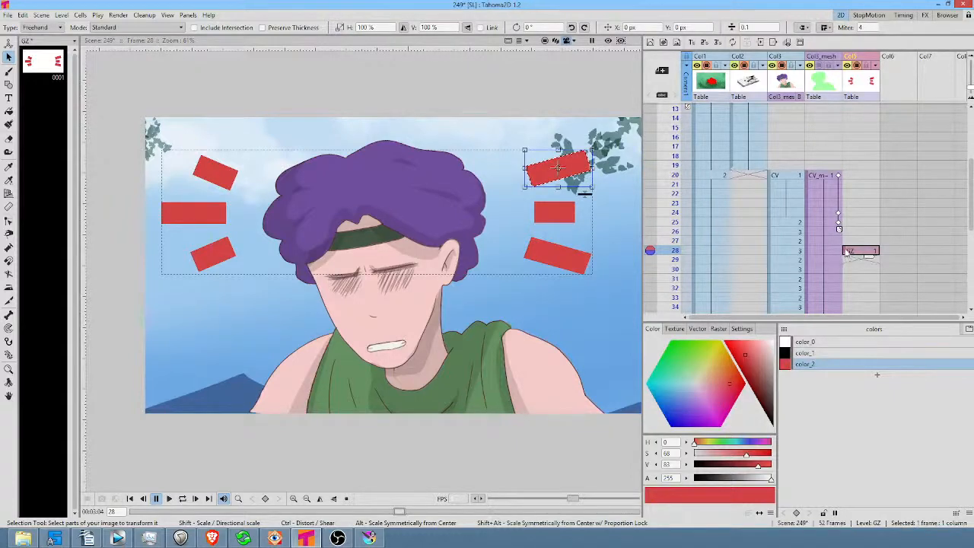
{"action": "left_click_drag", "start_coordinate": [847, 253], "coordinate": [846, 255]}
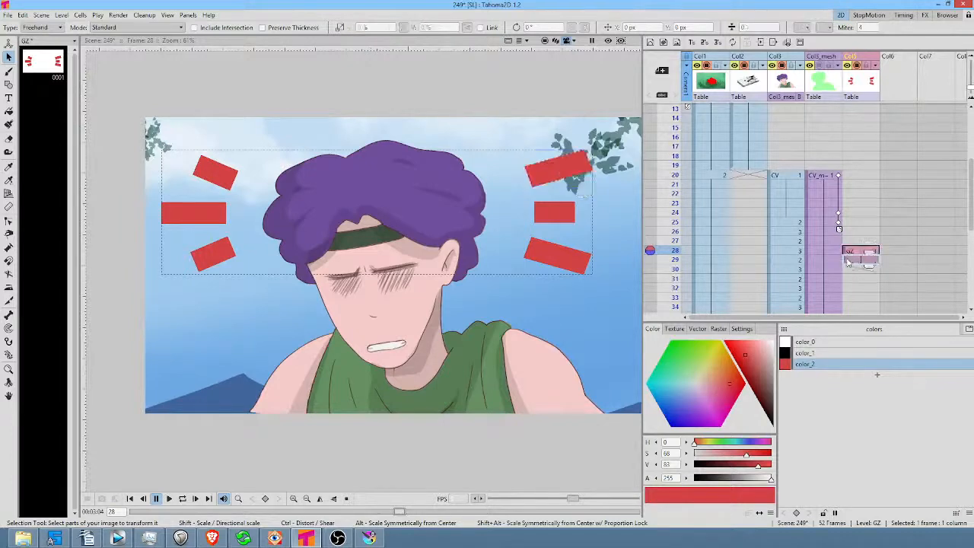
{"action": "left_click", "coordinate": [860, 261]}
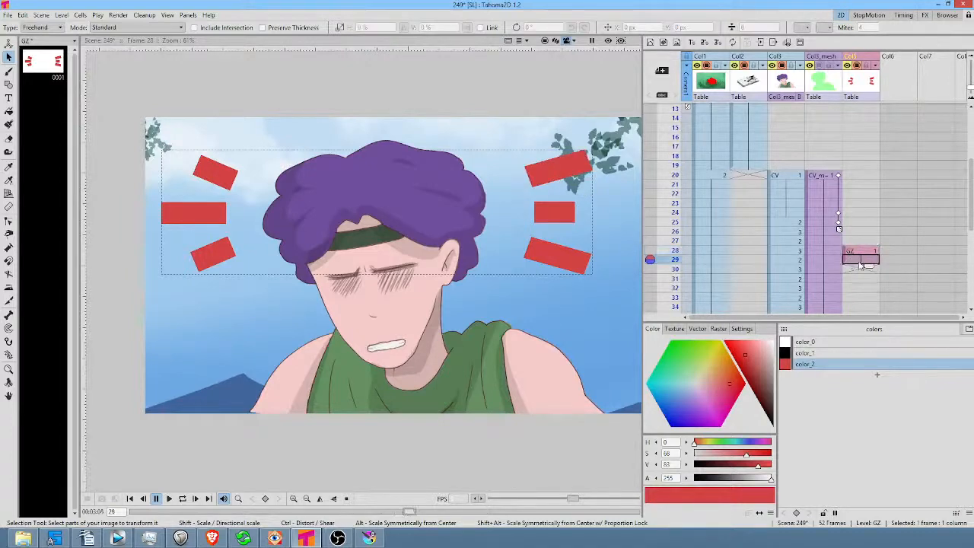
{"action": "left_click", "coordinate": [563, 175]}
{"action": "left_click", "coordinate": [854, 262]}
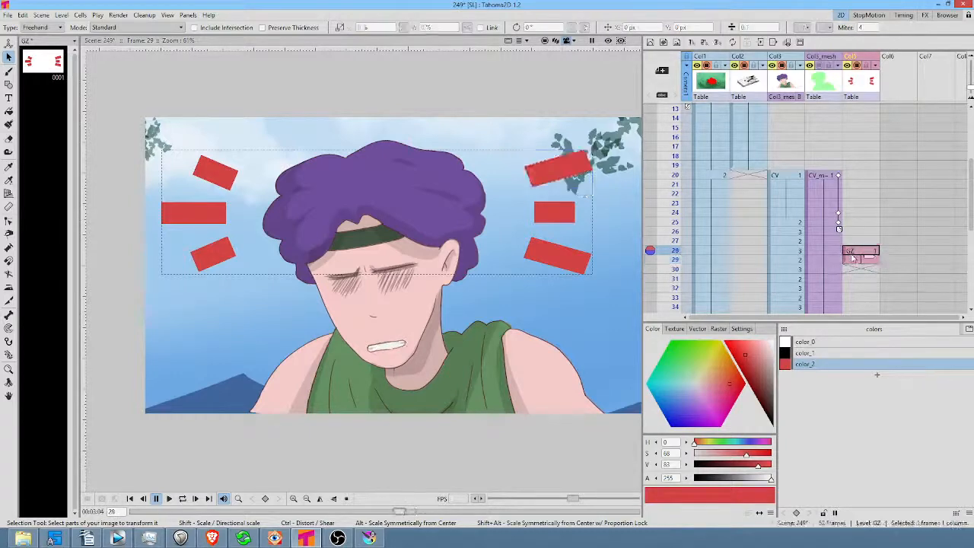
{"action": "key", "text": "d"}
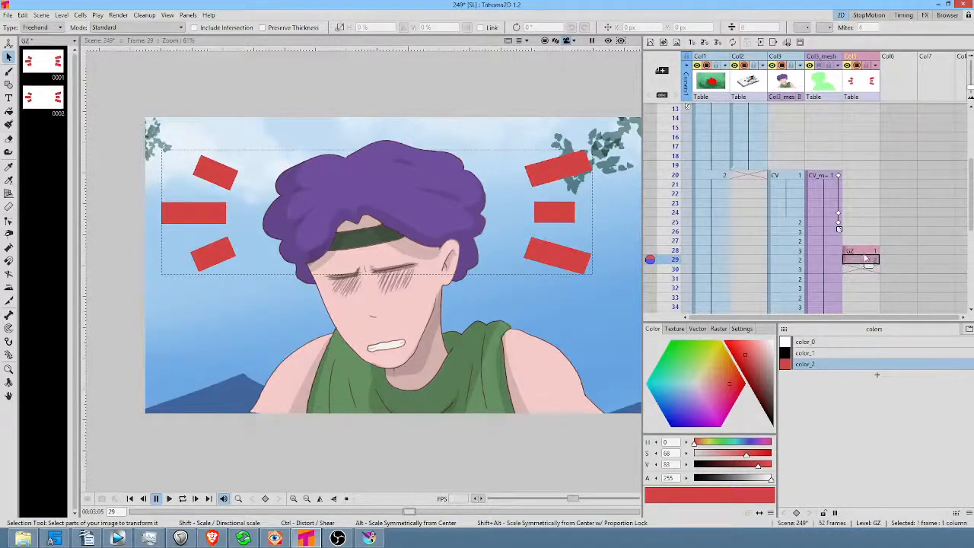
In frame 29, shorten the upper and lower right bars and lengthen the middle right bar by moving their outer control points.
{"action": "left_click", "coordinate": [556, 168]}
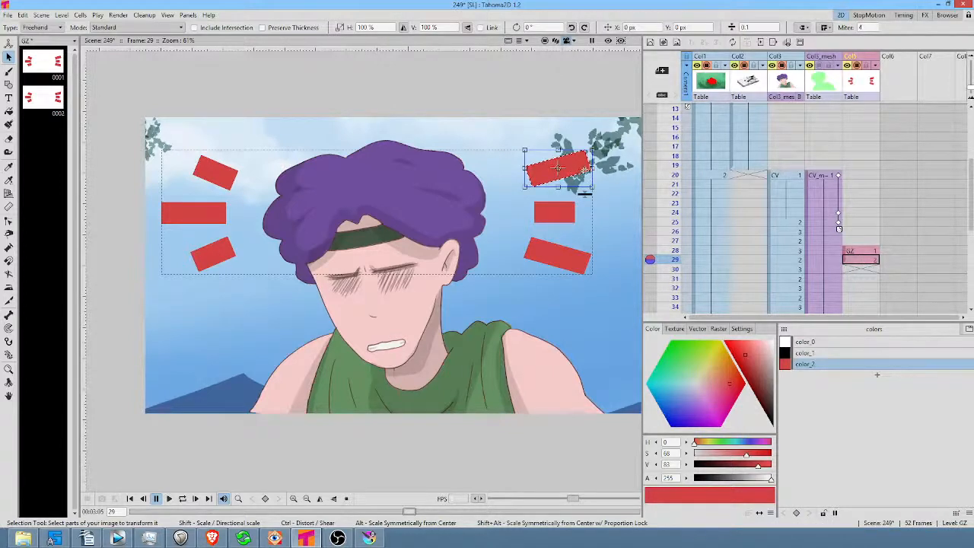
{"action": "key", "text": "c"}
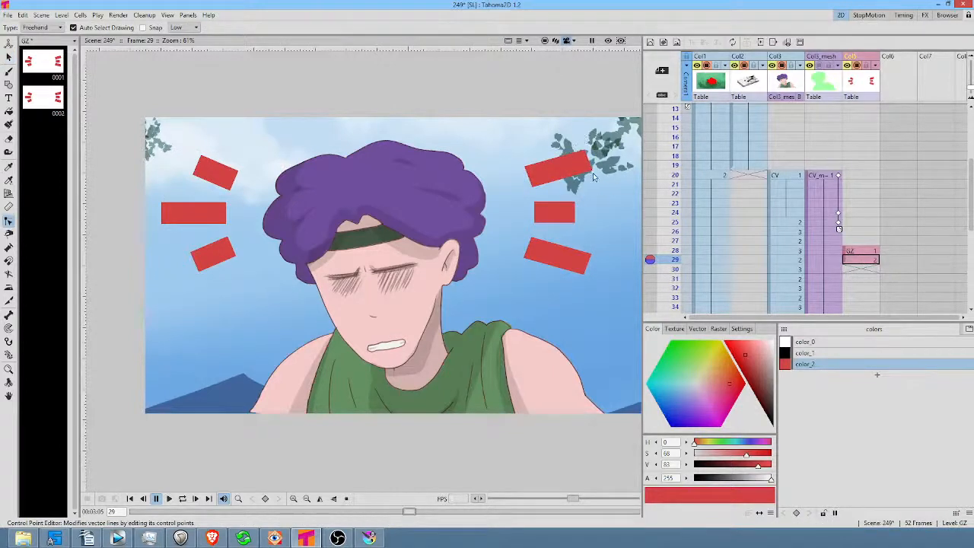
{"action": "left_click", "coordinate": [579, 178]}
{"action": "left_click_drag", "start_coordinate": [593, 173], "coordinate": [568, 178]}
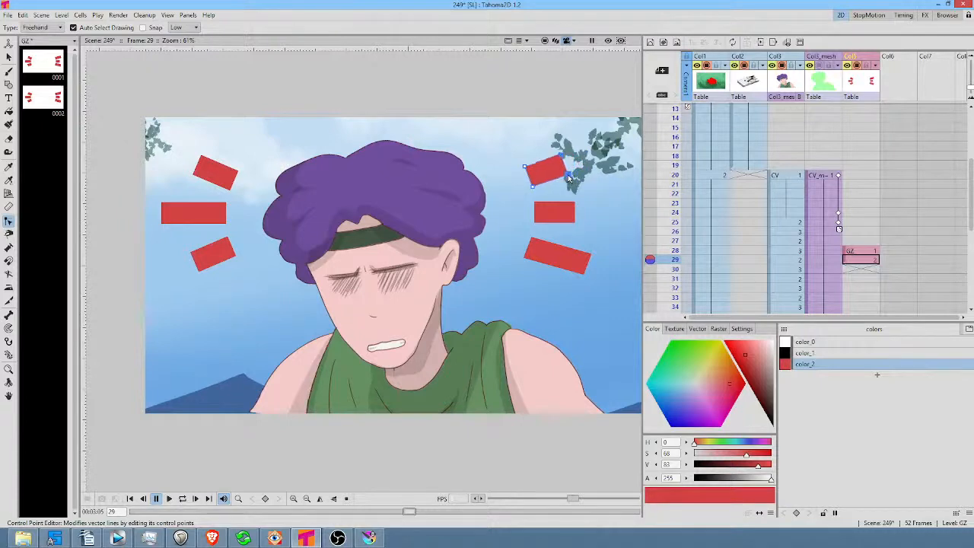
{"action": "left_click", "coordinate": [588, 257]}
{"action": "left_click_drag", "start_coordinate": [583, 275], "coordinate": [575, 271]}
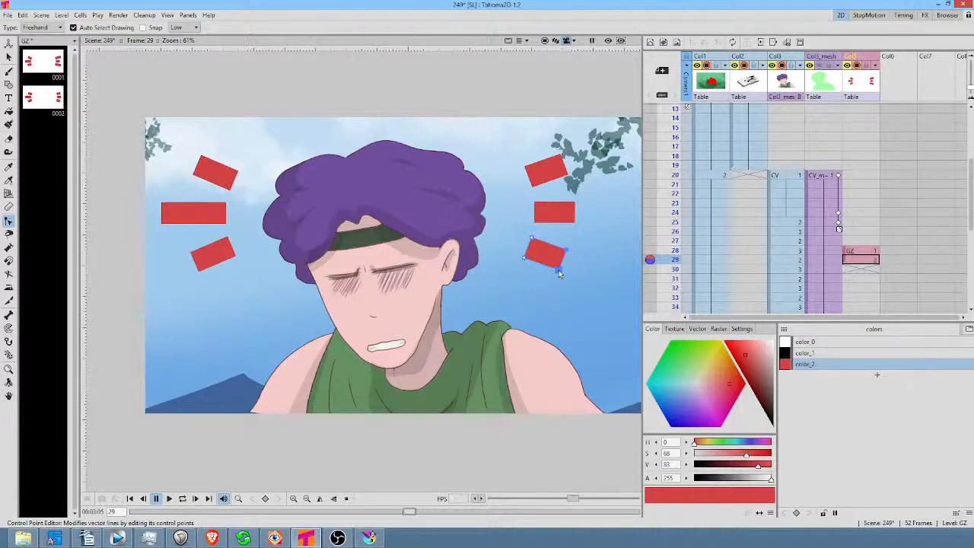
{"action": "left_click", "coordinate": [567, 218]}
{"action": "left_click_drag", "start_coordinate": [576, 205], "coordinate": [588, 207]}
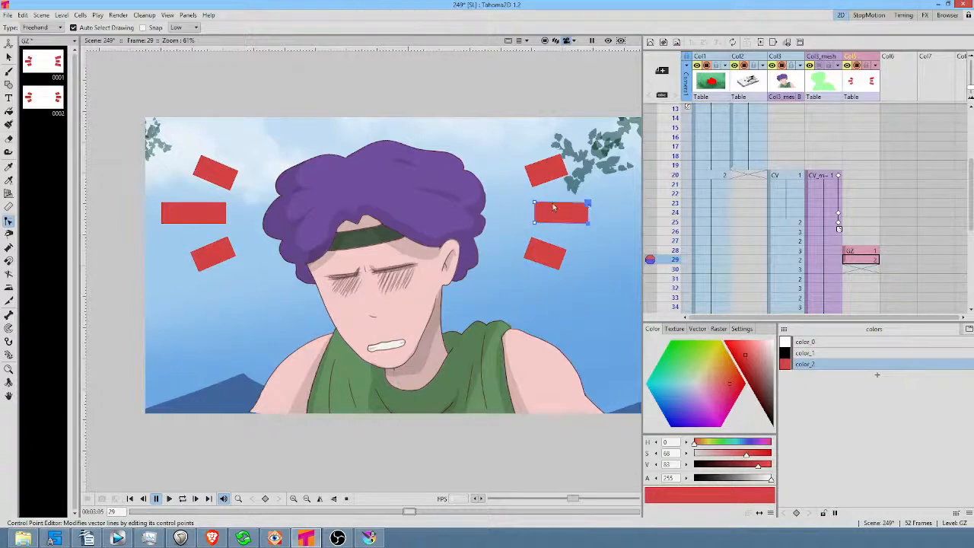
In frame 29, shorten the middle left bar and lengthen the lower and upper left bars by moving their outer control points.
{"action": "left_click", "coordinate": [175, 208]}
{"action": "left_click_drag", "start_coordinate": [161, 203], "coordinate": [188, 207]}
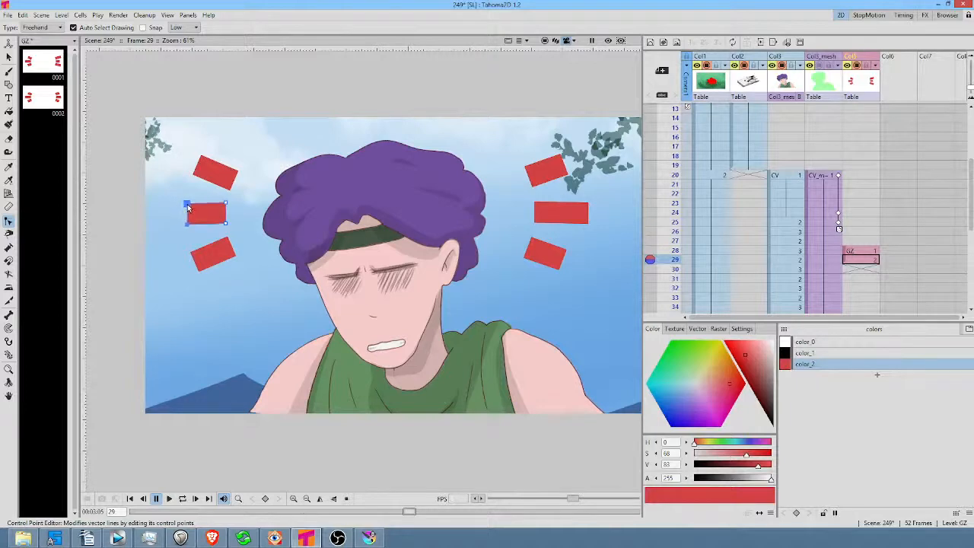
{"action": "left_click", "coordinate": [193, 257]}
{"action": "left_click_drag", "start_coordinate": [198, 270], "coordinate": [183, 276]}
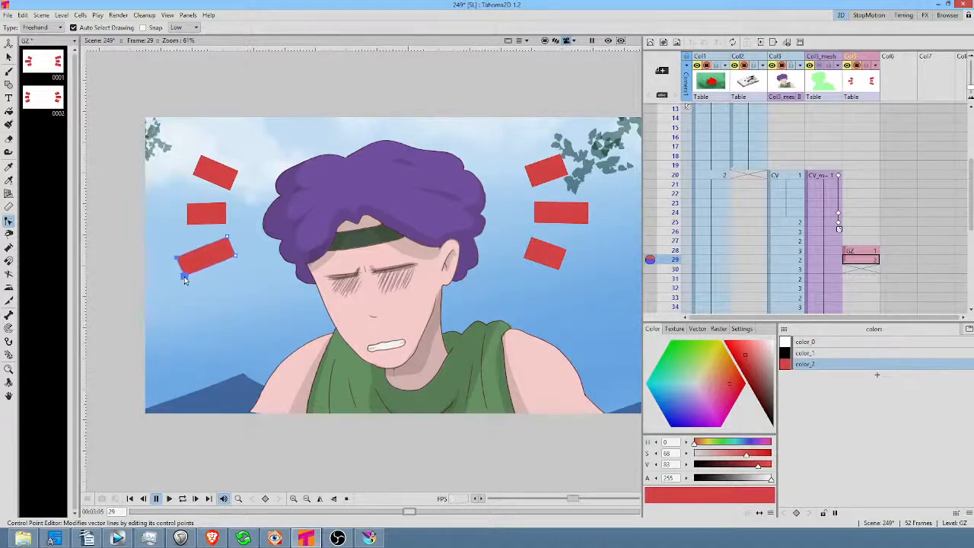
{"action": "left_click", "coordinate": [197, 177]}
{"action": "mouse_move", "coordinate": [203, 130]}
{"action": "left_mouse_down"}
{"action": "mouse_move", "coordinate": [185, 148]}
{"action": "mouse_move", "coordinate": [190, 189]}
{"action": "mouse_move", "coordinate": [210, 162]}
{"action": "mouse_move", "coordinate": [204, 136]}
{"action": "mouse_move", "coordinate": [191, 157]}
{"action": "left_mouse_up"}
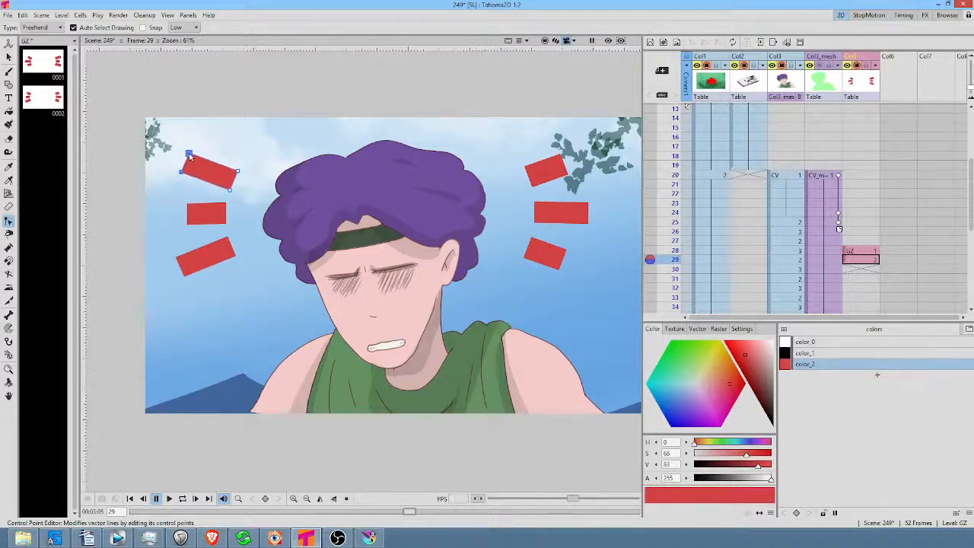
Hold each bar drawing for four frames, the first over frames 28–31 and the second over frames 32–35, and scrub between them.
{"action": "left_click", "coordinate": [871, 251]}
{"action": "left_click_drag", "start_coordinate": [872, 259], "coordinate": [869, 288]}
{"action": "scroll", "coordinate": [866, 274], "scroll_direction": "down", "scroll_amount": 2}
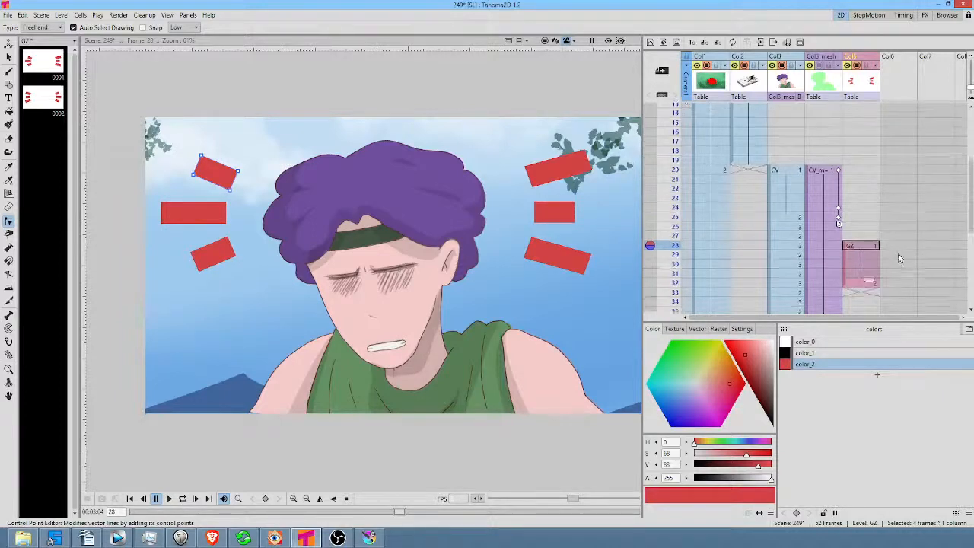
{"action": "left_click", "coordinate": [871, 230]}
{"action": "left_click_drag", "start_coordinate": [871, 235], "coordinate": [864, 264]}
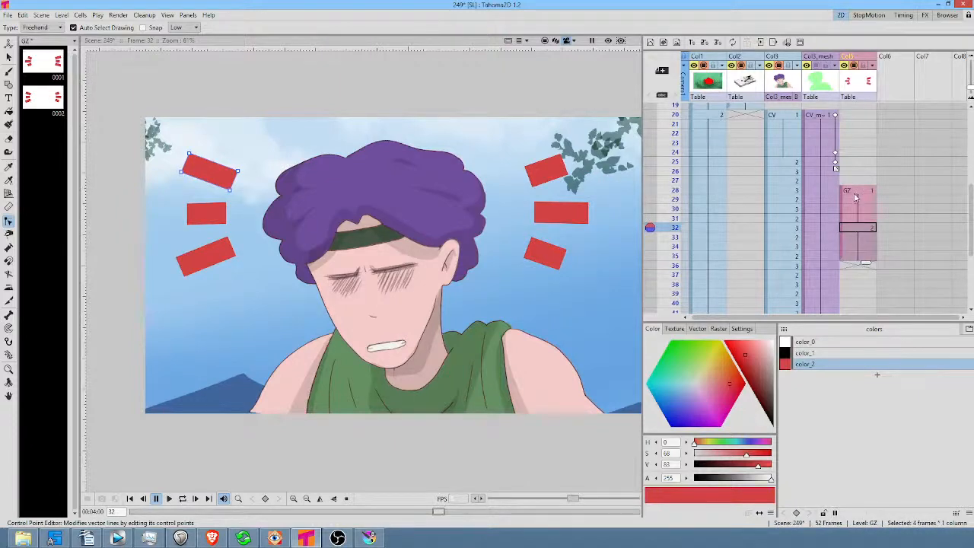
{"action": "left_click", "coordinate": [856, 191]}
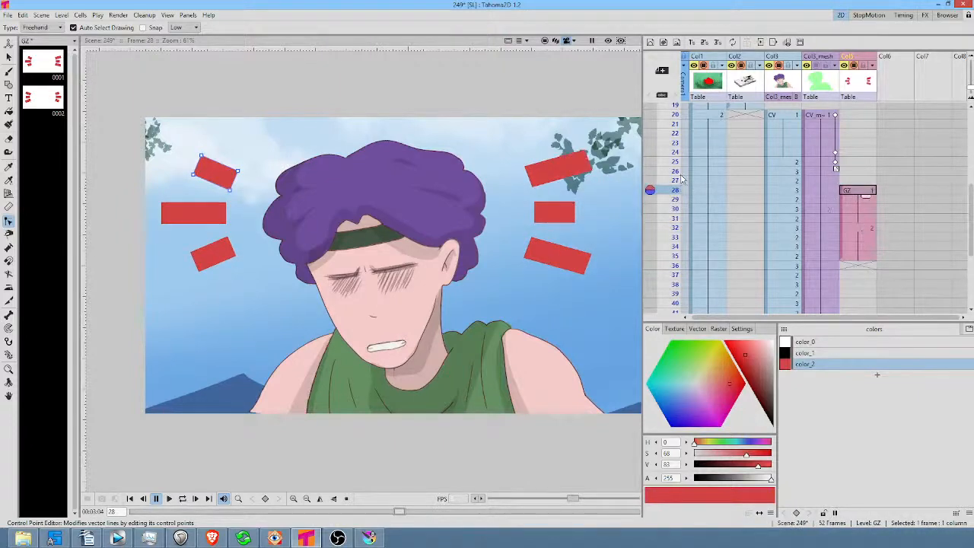
{"action": "left_click_drag", "start_coordinate": [673, 179], "coordinate": [664, 234]}
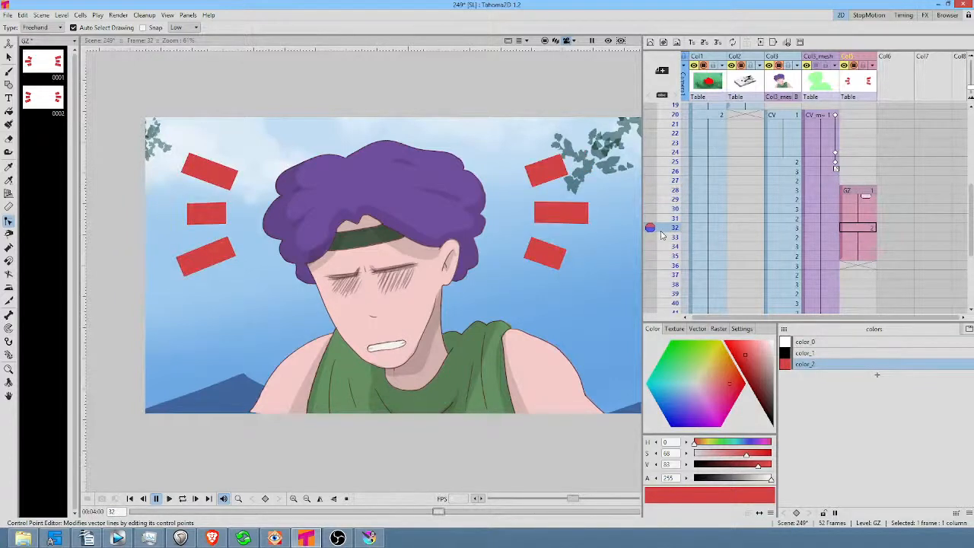
Copy the bar cycle in frames 28–35 and repeat it in the same column from frame 36.
{"action": "left_click", "coordinate": [857, 191]}
{"action": "left_click_drag", "start_coordinate": [856, 260], "coordinate": [900, 206]}
{"action": "key", "text": "ctrl+c"}
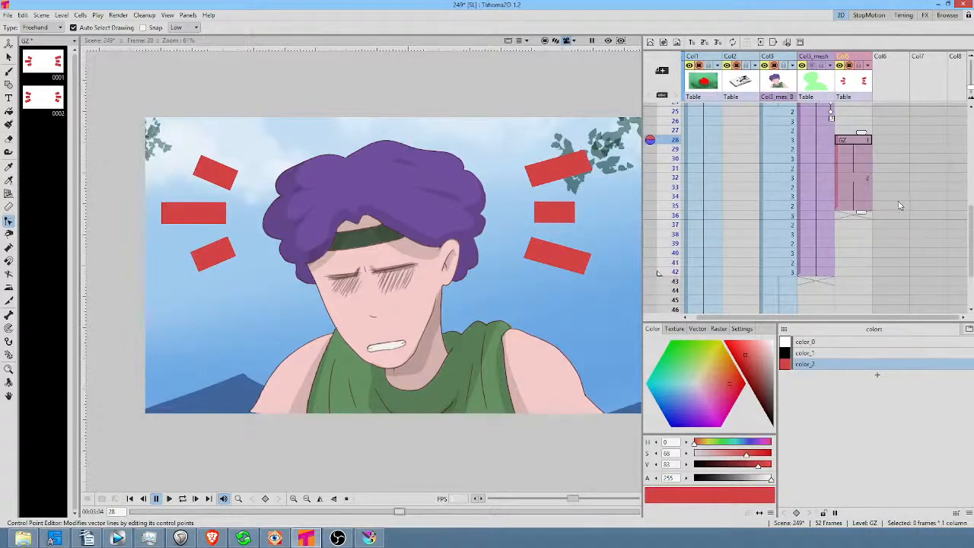
{"action": "key", "text": "ctrl+v"}
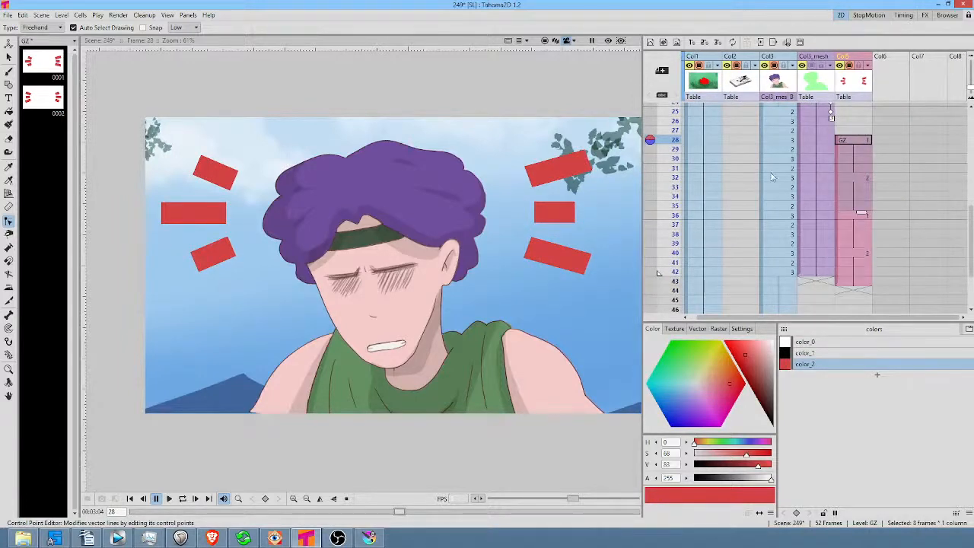
{"action": "left_click", "coordinate": [675, 121]}
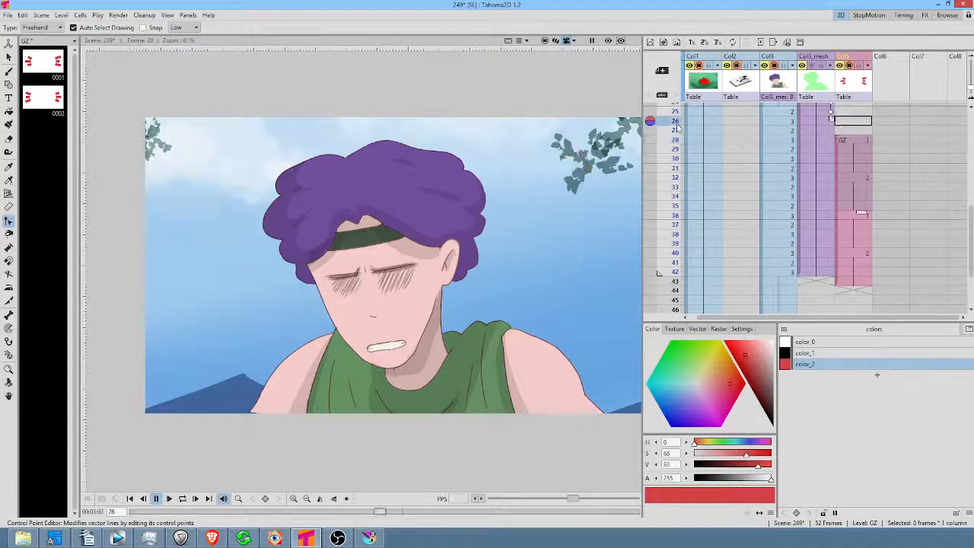
{"action": "scroll", "coordinate": [518, 184], "scroll_direction": "down", "scroll_amount": 1}
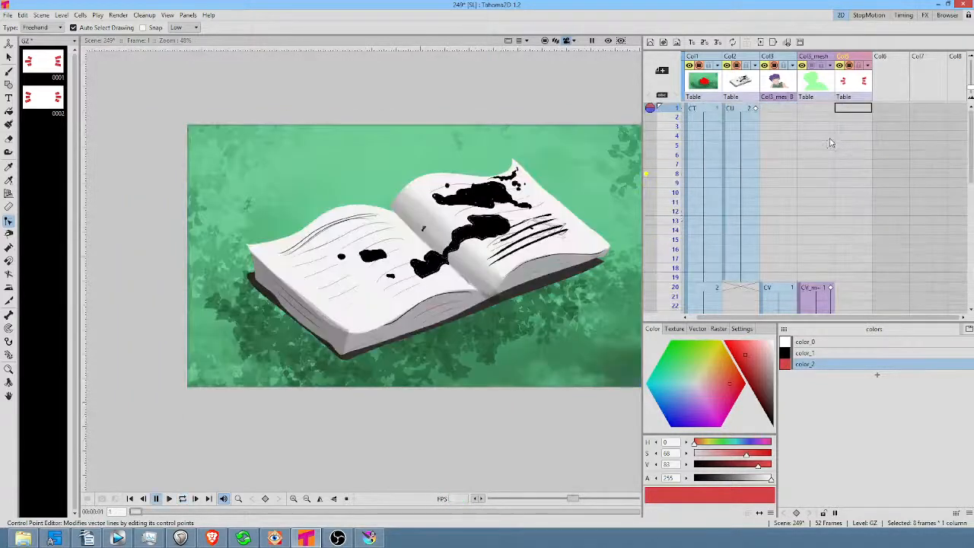
Save the scene together with all its modified levels.
{"action": "left_click", "coordinate": [853, 166]}
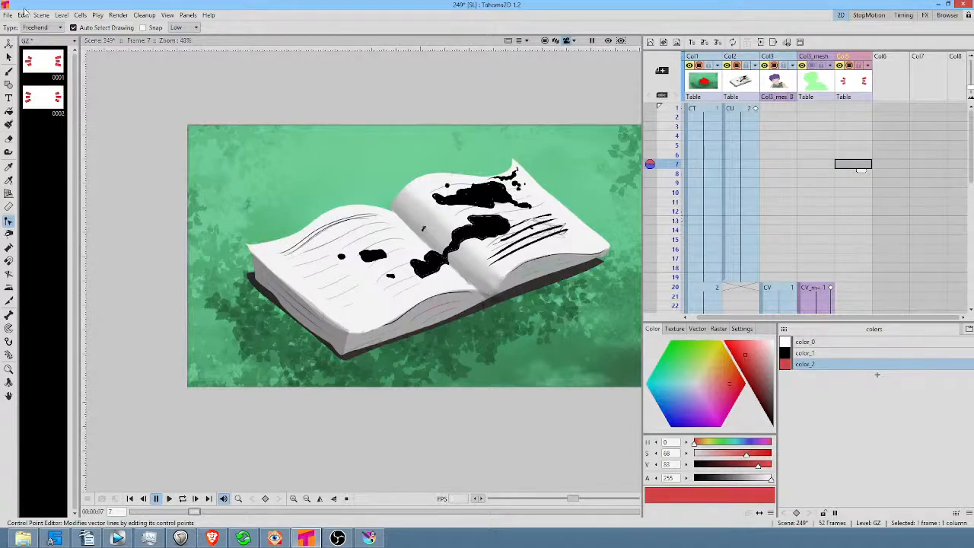
{"action": "left_click", "coordinate": [8, 15]}
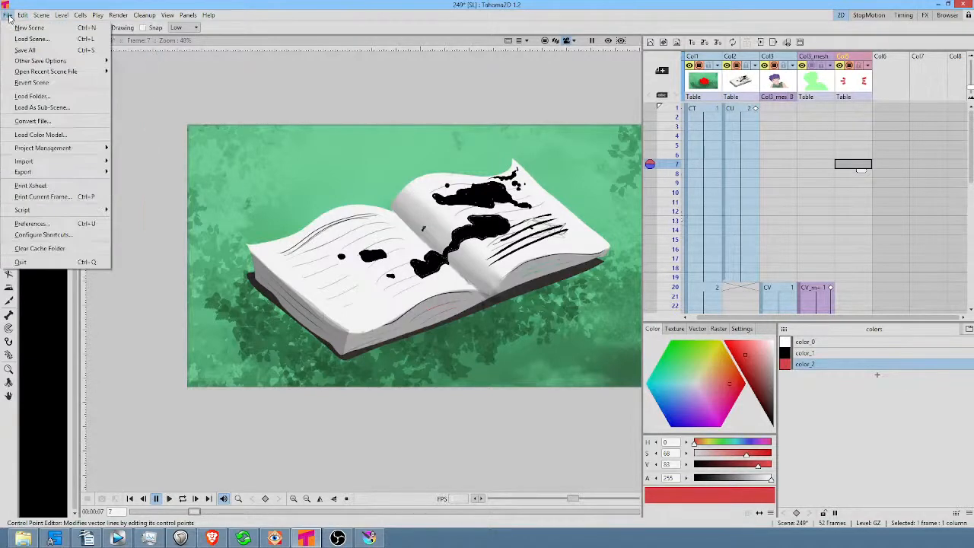
{"action": "left_click", "coordinate": [21, 49]}
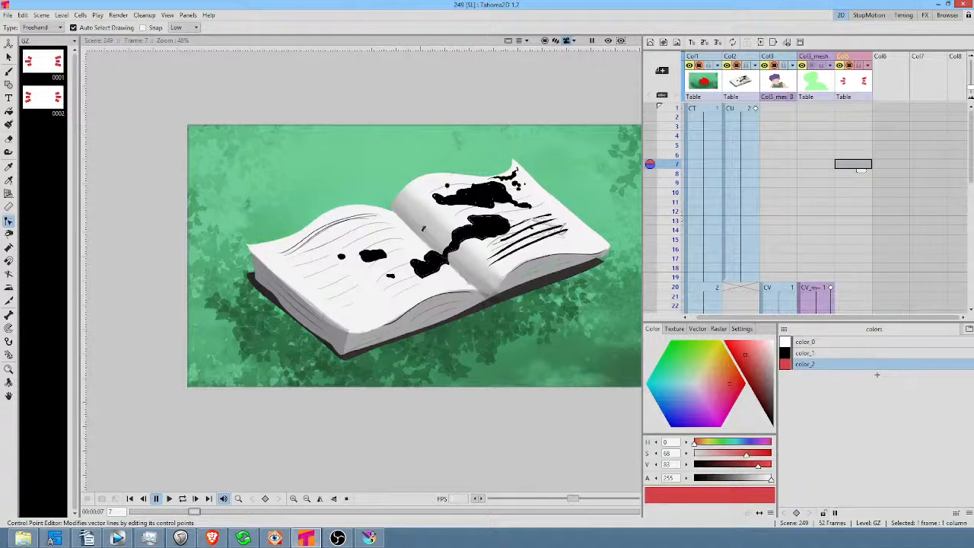
{"action": "left_click_drag", "start_coordinate": [370, 77], "coordinate": [296, 80]}
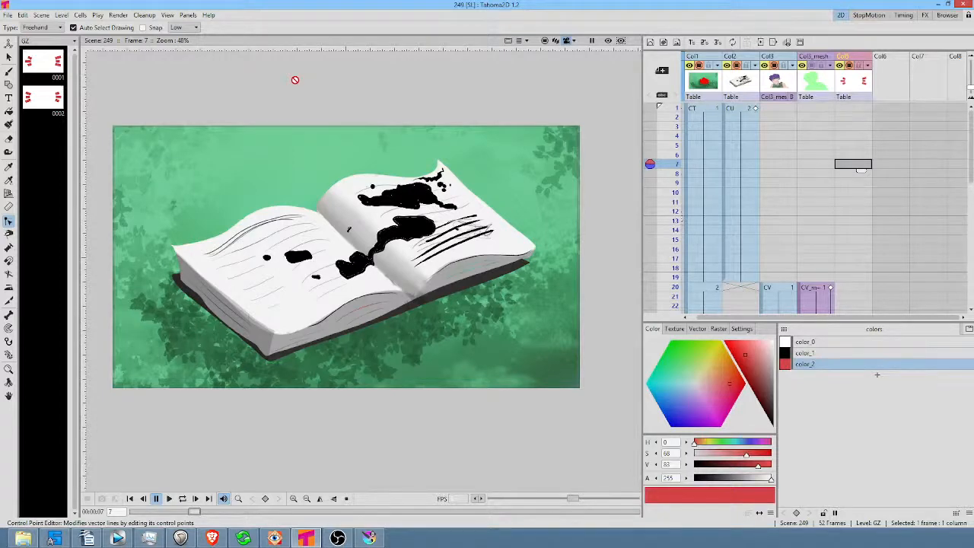
{"action": "left_click_drag", "start_coordinate": [381, 85], "coordinate": [408, 81]}
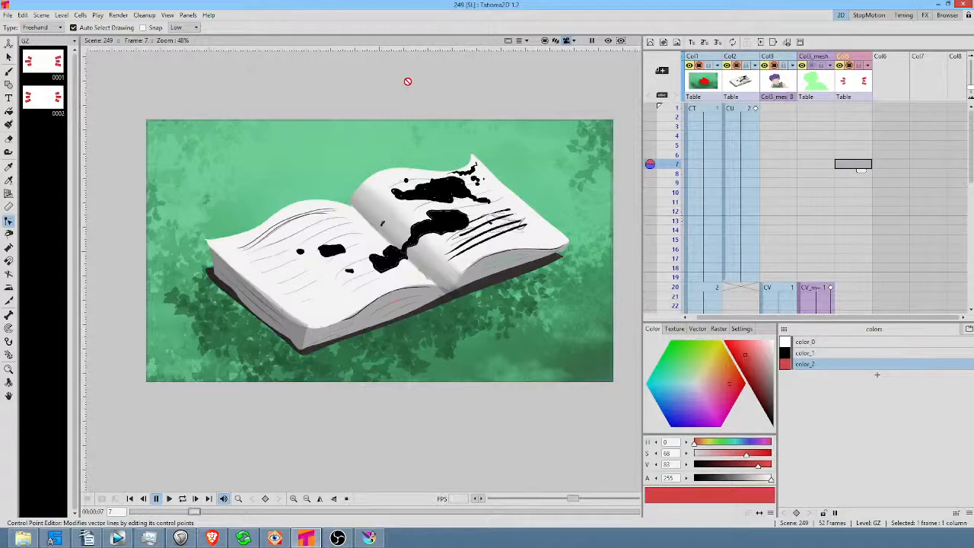
{"action": "middle_click", "coordinate": [811, 177]}
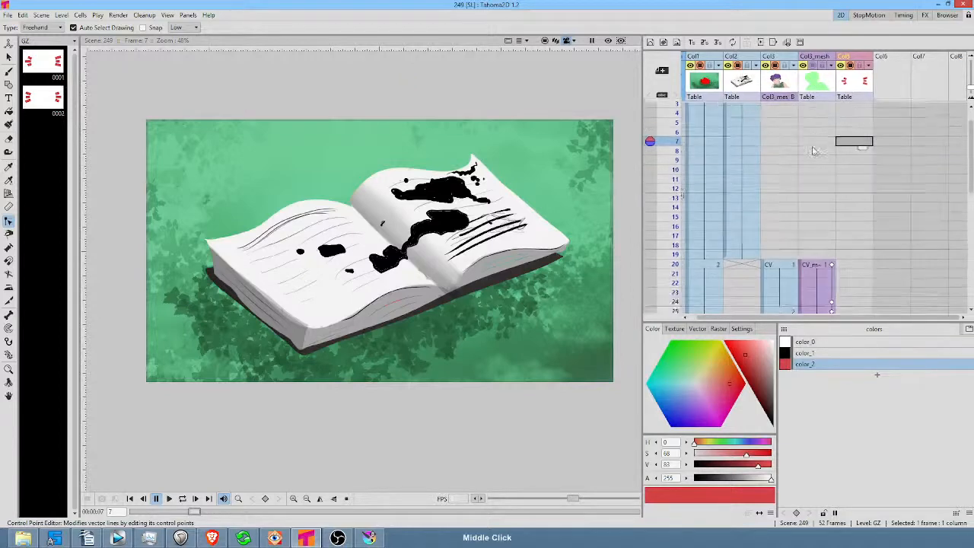
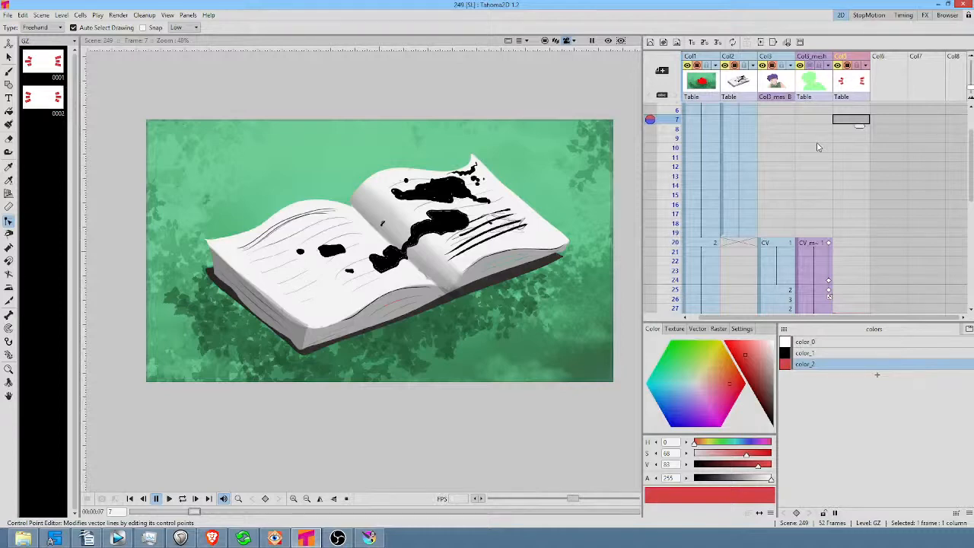
Shorten every bar drawing's hold to three frames, so the two drawings alternate at frames 28, 31, 34 and 37.
{"action": "left_click_drag", "start_coordinate": [885, 260], "coordinate": [853, 126]}
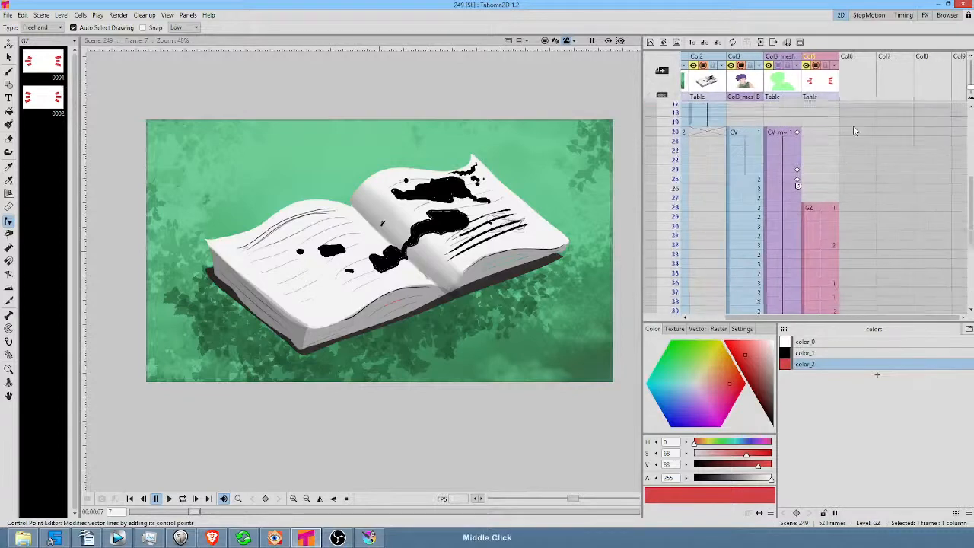
{"action": "mouse_move", "coordinate": [866, 183]}
{"action": "left_mouse_down"}
{"action": "mouse_move", "coordinate": [874, 148]}
{"action": "mouse_move", "coordinate": [856, 184]}
{"action": "left_mouse_up"}
{"action": "left_click", "coordinate": [854, 194]}
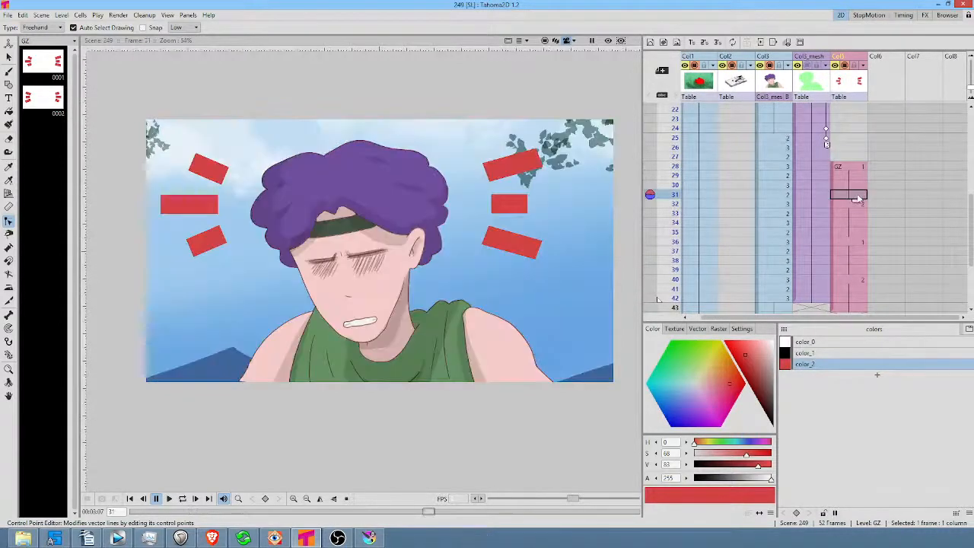
{"action": "type", "text": "2"}
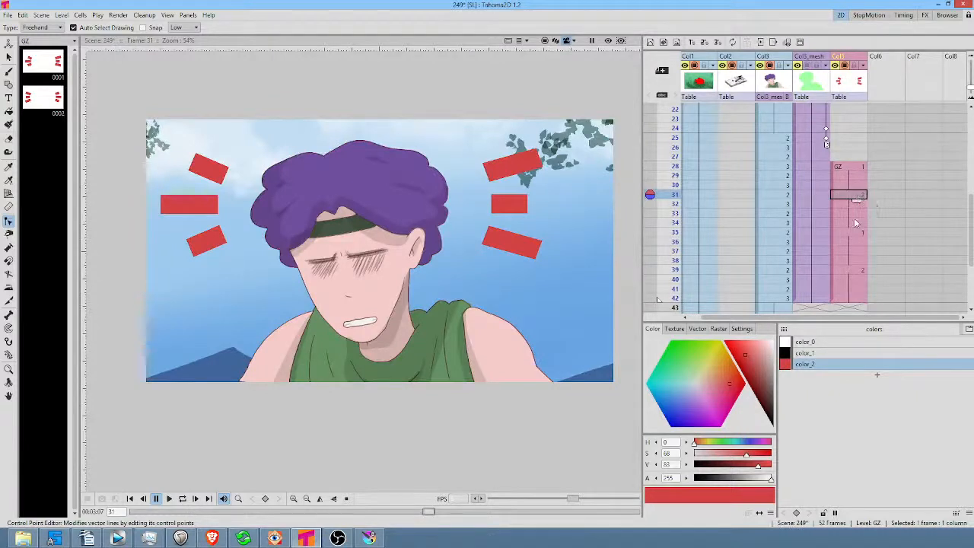
{"action": "left_click", "coordinate": [854, 222]}
{"action": "type", "text": "1"}
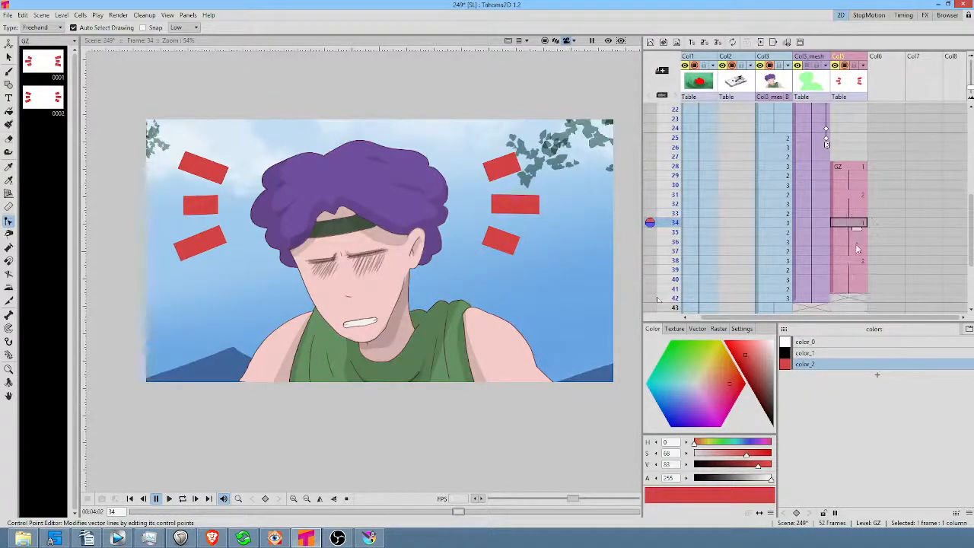
{"action": "left_click", "coordinate": [855, 242]}
{"action": "key", "text": "Delete"}
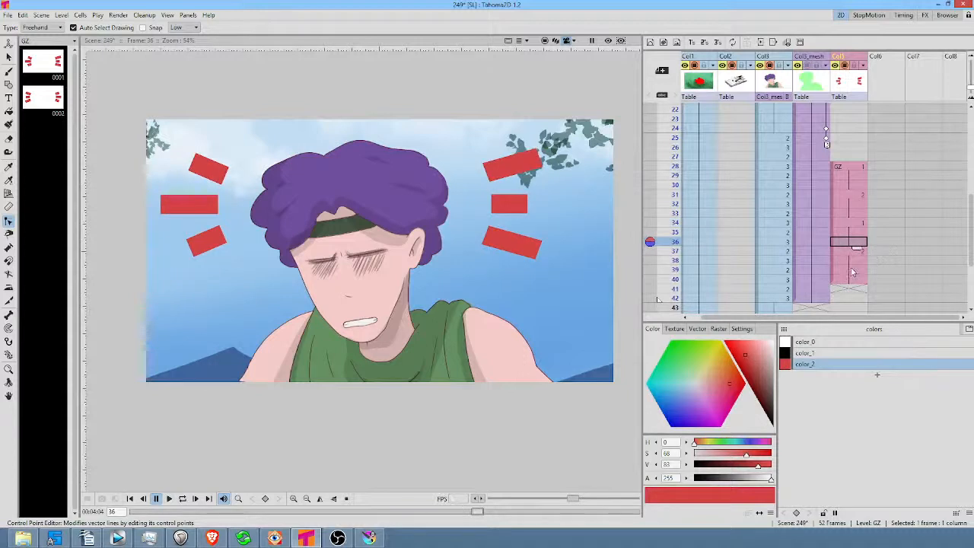
{"action": "left_click", "coordinate": [853, 268]}
{"action": "key", "text": "Delete"}
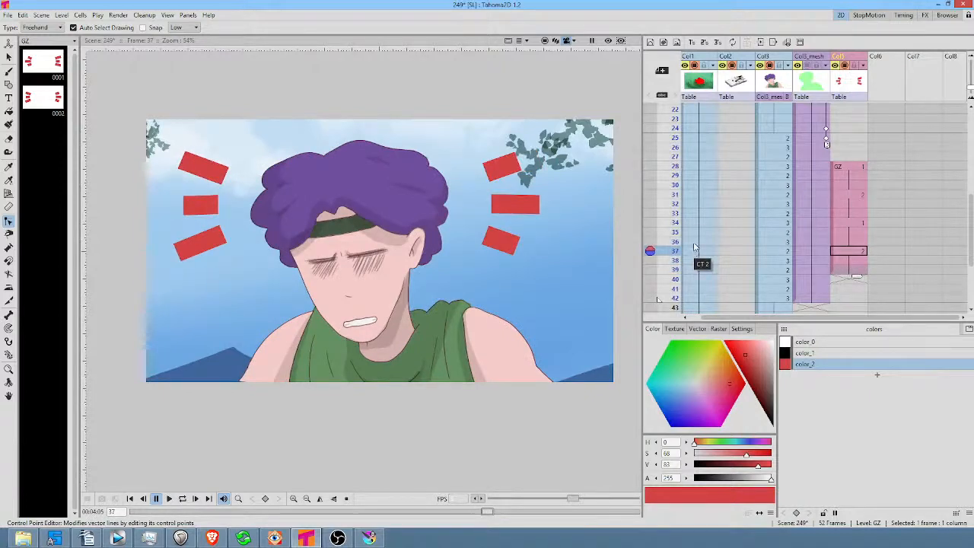
Save the scene with the retimed bar cycle.
{"action": "left_click", "coordinate": [848, 167]}
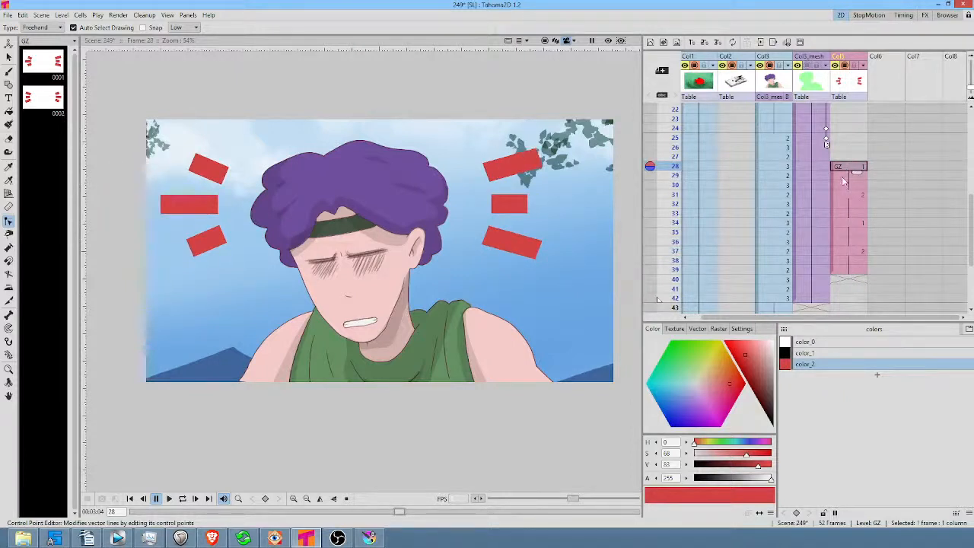
{"action": "scroll", "coordinate": [838, 156], "scroll_direction": "up", "scroll_amount": 5}
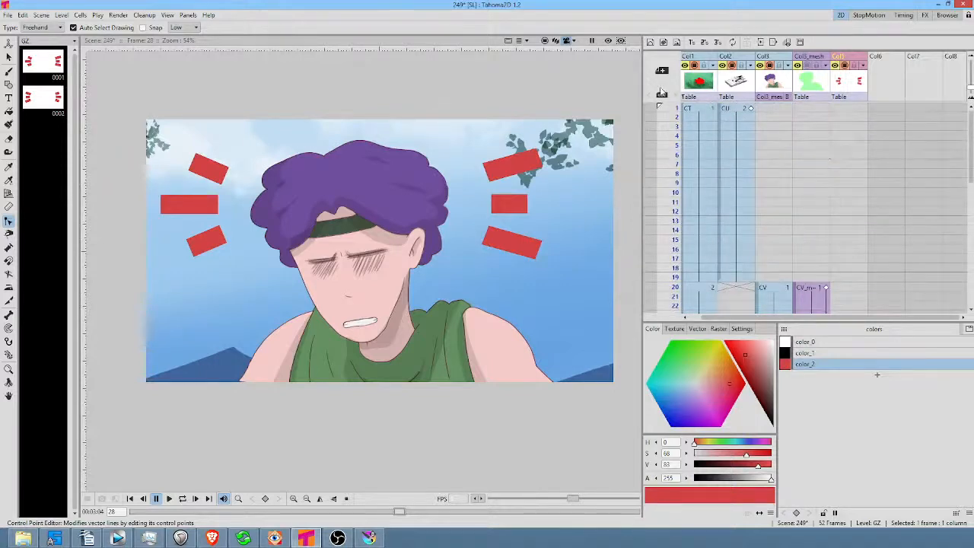
{"action": "left_click", "coordinate": [7, 17]}
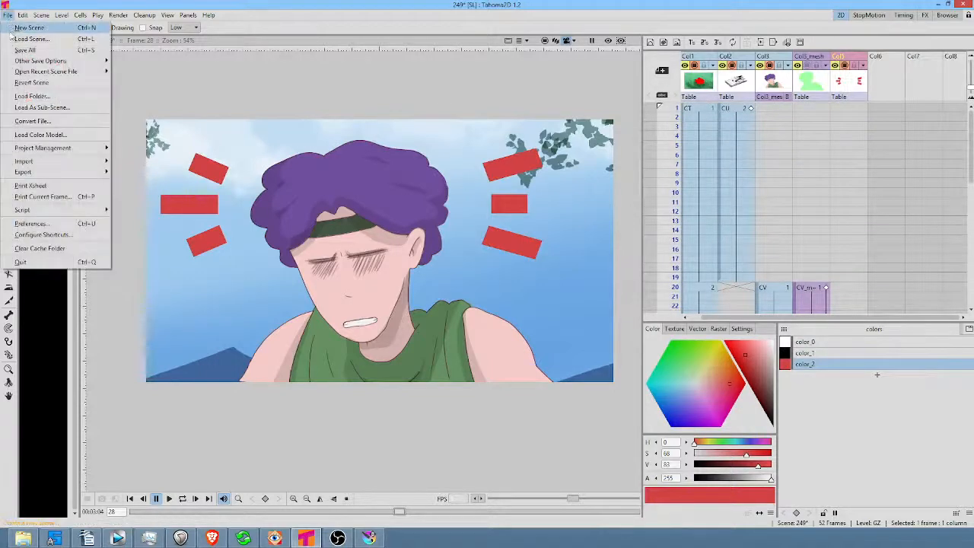
{"action": "left_click", "coordinate": [34, 74]}
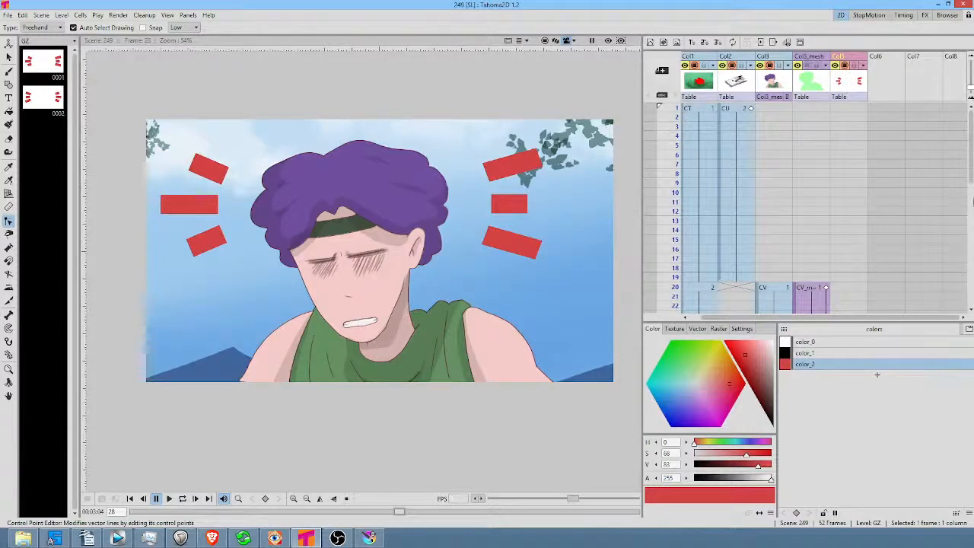
Step through the animation from frame 1 to the first bar drawing at frame 28.
{"action": "scroll", "coordinate": [830, 196], "scroll_direction": "down", "scroll_amount": 3}
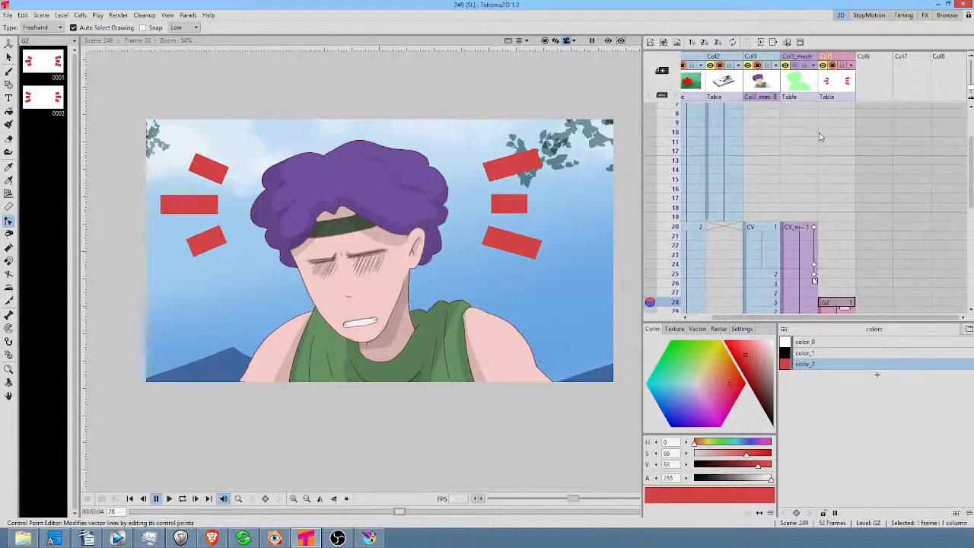
{"action": "scroll", "coordinate": [842, 155], "scroll_direction": "up", "scroll_amount": 3}
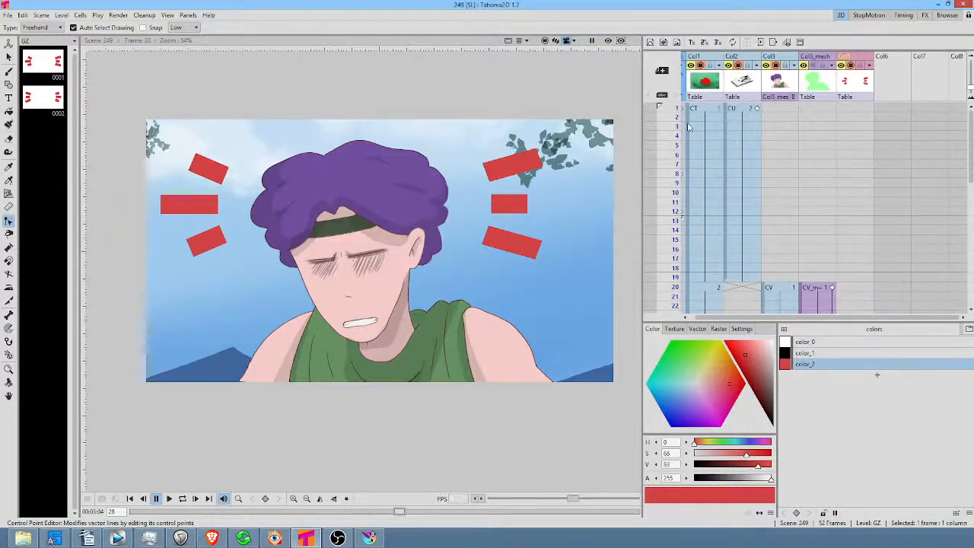
{"action": "left_click", "coordinate": [664, 108]}
{"action": "key", "text": "Down"}
{"action": "key", "text": "Down"}
{"action": "key", "text": "Down"}
{"action": "key", "text": "Down"}
{"action": "key", "text": "Down"}
{"action": "key", "text": "Down"}
{"action": "key", "text": "Down"}
{"action": "key", "text": "Down"}
{"action": "key", "text": "Down"}
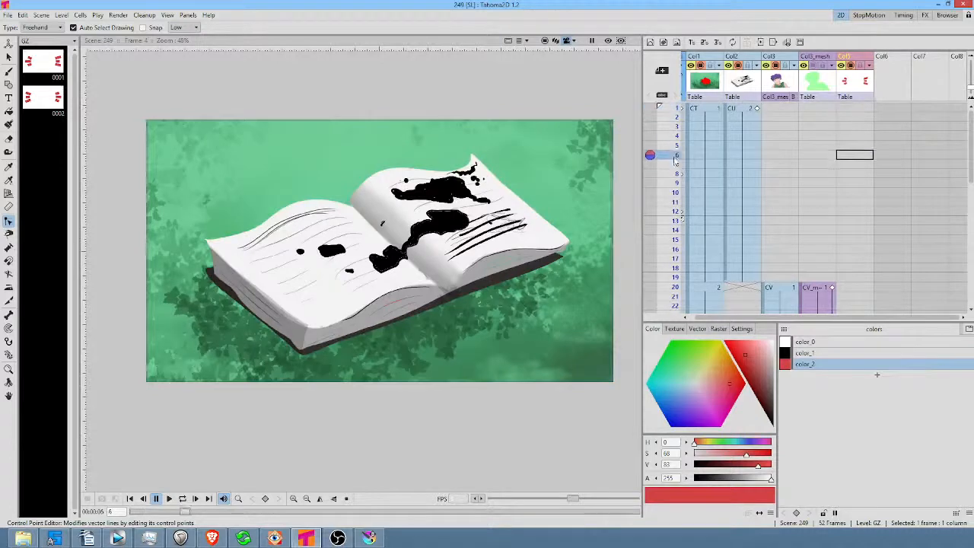
{"action": "scroll", "coordinate": [769, 169], "scroll_direction": "down", "scroll_amount": 5}
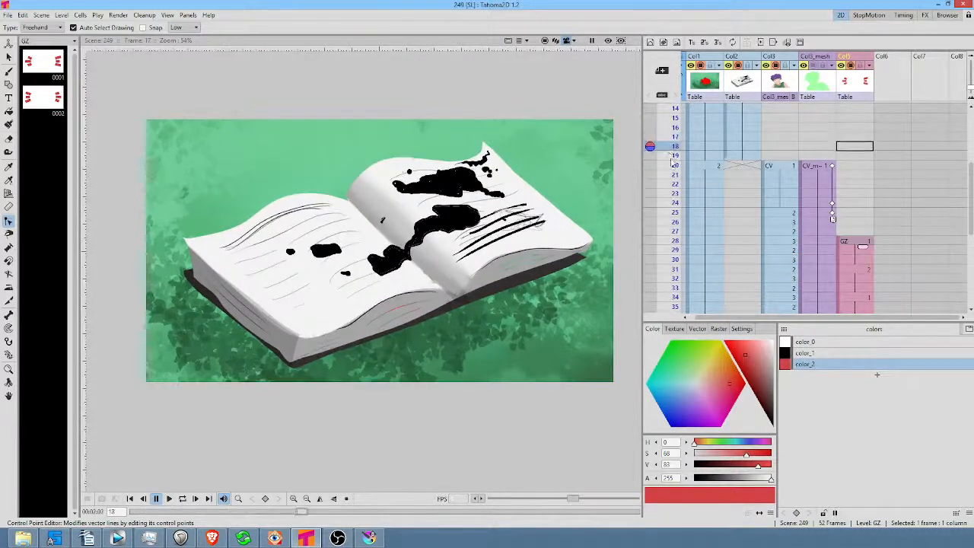
{"action": "mouse_move", "coordinate": [679, 303]}
{"action": "left_mouse_down"}
{"action": "mouse_move", "coordinate": [685, 242]}
{"action": "mouse_move", "coordinate": [700, 252]}
{"action": "mouse_move", "coordinate": [682, 241]}
{"action": "left_mouse_up"}
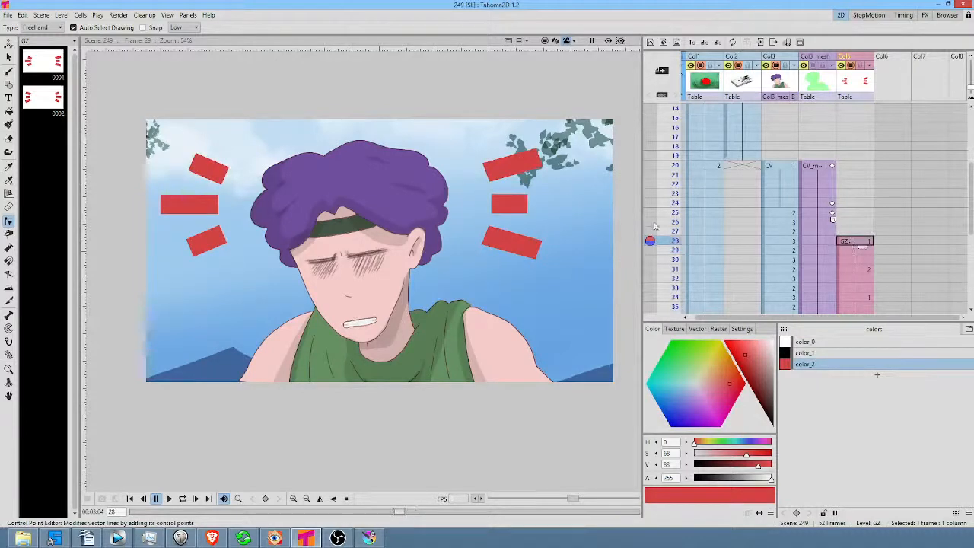
With the Animate tool, move the bar column's center to the character's forehead, at about X -113 px and Y 176 px.
{"action": "key", "text": "a"}
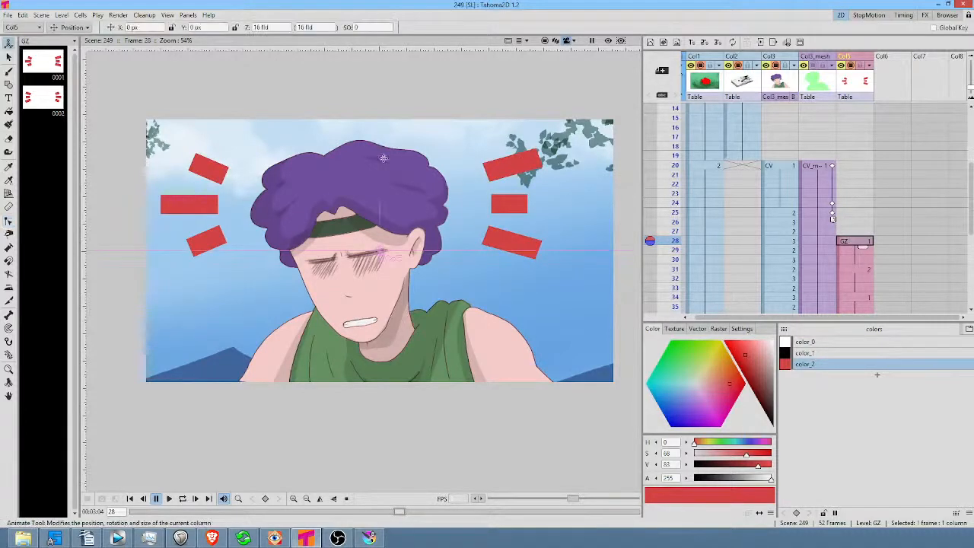
{"action": "left_click", "coordinate": [72, 28]}
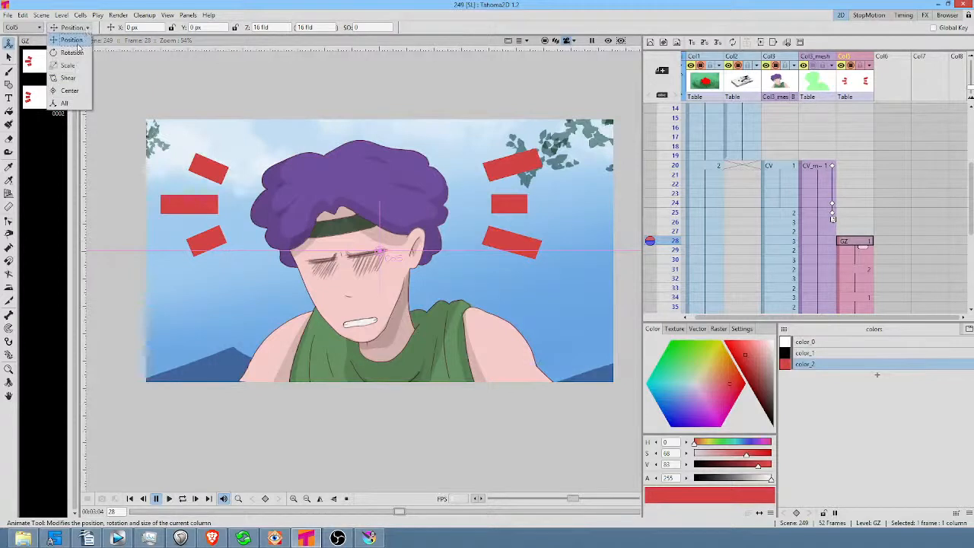
{"action": "left_click", "coordinate": [69, 91]}
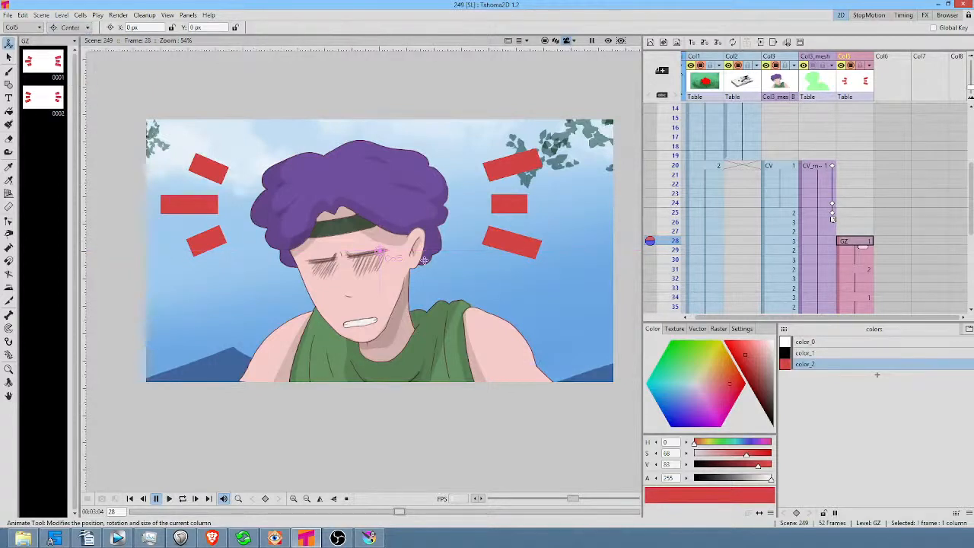
{"action": "left_click_drag", "start_coordinate": [379, 250], "coordinate": [348, 201]}
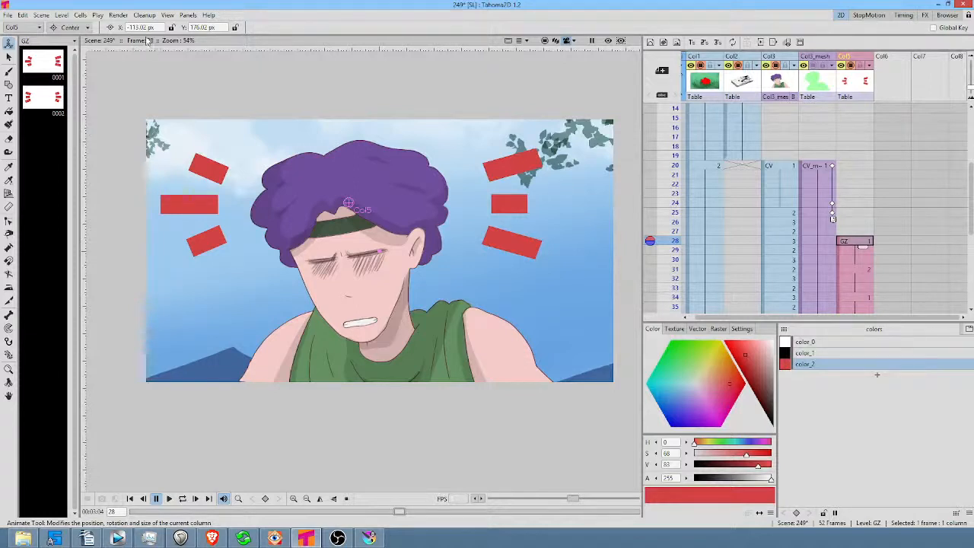
Rotate the bars around their new center to about 6.21° in frame 28.
{"action": "left_click", "coordinate": [91, 30]}
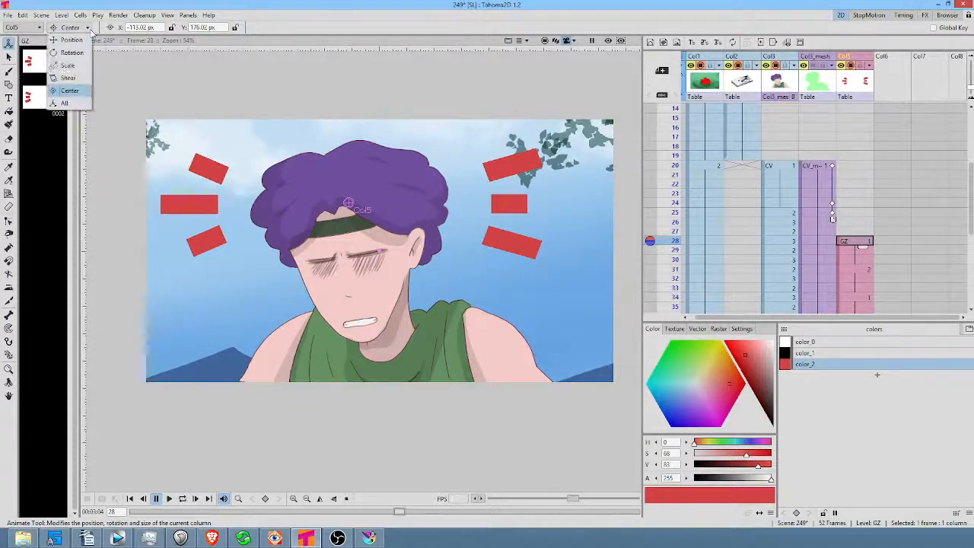
{"action": "left_click", "coordinate": [77, 54]}
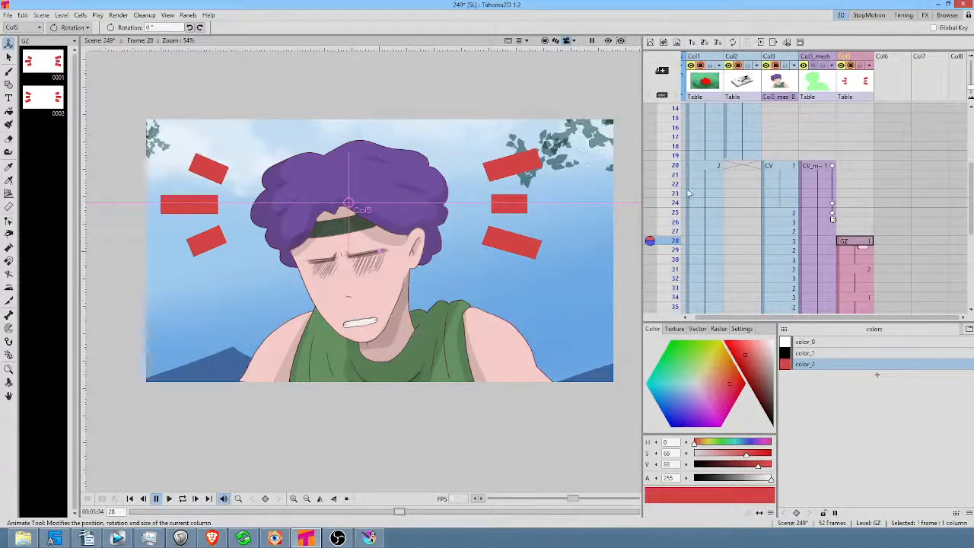
{"action": "left_click_drag", "start_coordinate": [572, 176], "coordinate": [556, 157]}
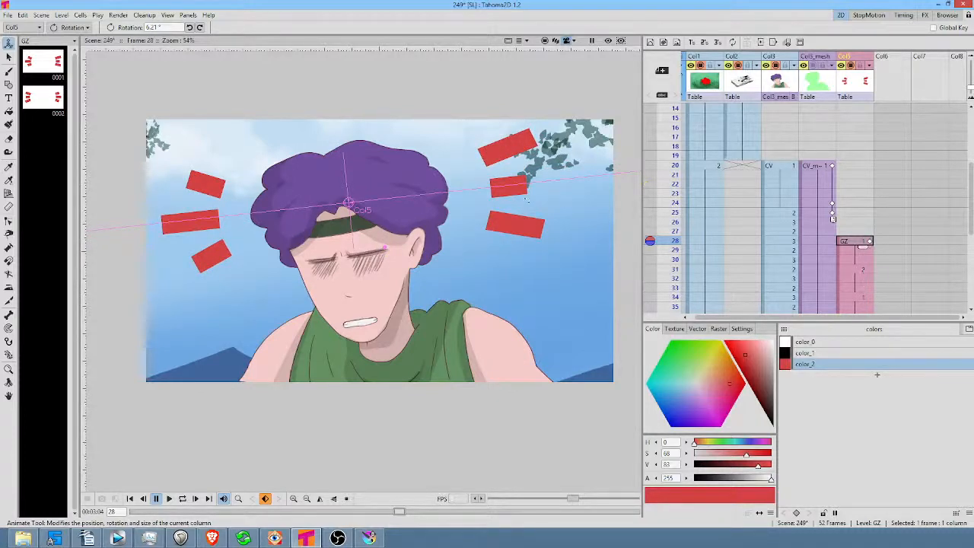
{"action": "left_click", "coordinate": [871, 241]}
{"action": "left_click_drag", "start_coordinate": [873, 248], "coordinate": [854, 143]}
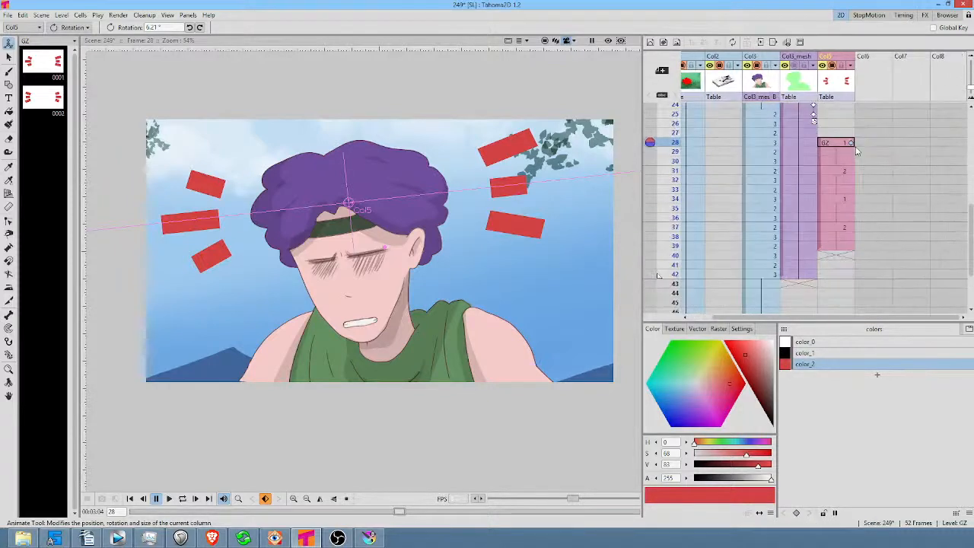
Rotate the bars to about -4.16° in frame 31 and move that rotation keyframe to frame 34.
{"action": "left_click", "coordinate": [849, 170]}
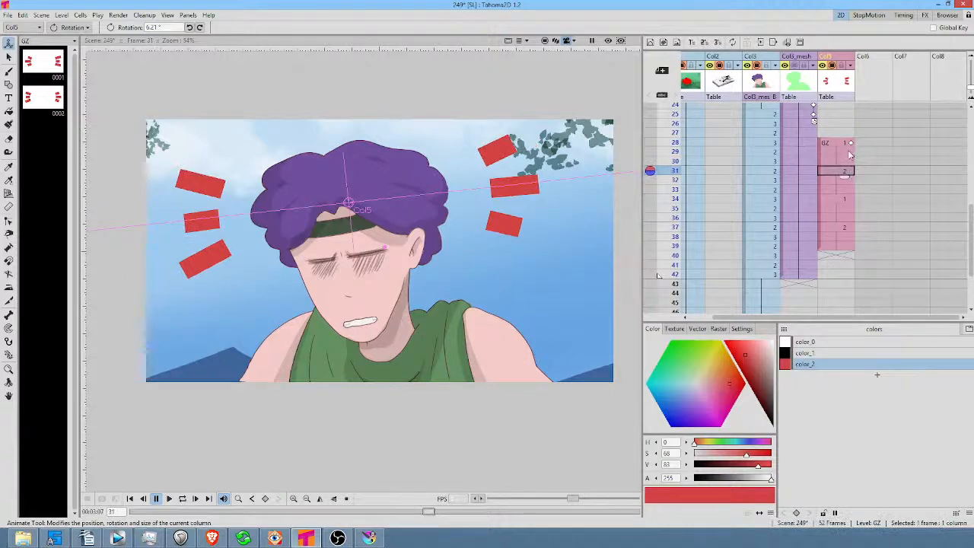
{"action": "left_click_drag", "start_coordinate": [479, 158], "coordinate": [486, 181]}
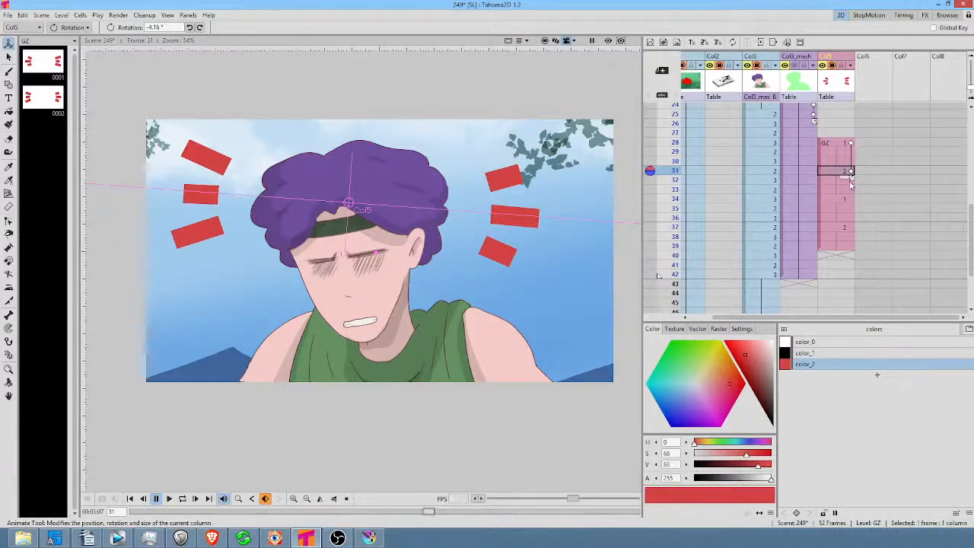
{"action": "left_click", "coordinate": [851, 173]}
{"action": "left_click_drag", "start_coordinate": [851, 175], "coordinate": [853, 201]}
{"action": "left_click", "coordinate": [843, 143]}
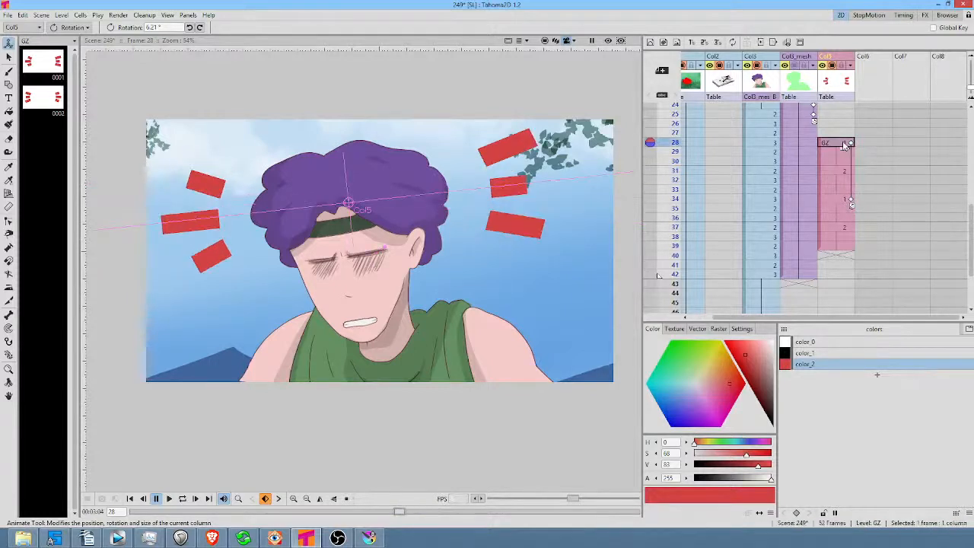
{"action": "left_click", "coordinate": [841, 198]}
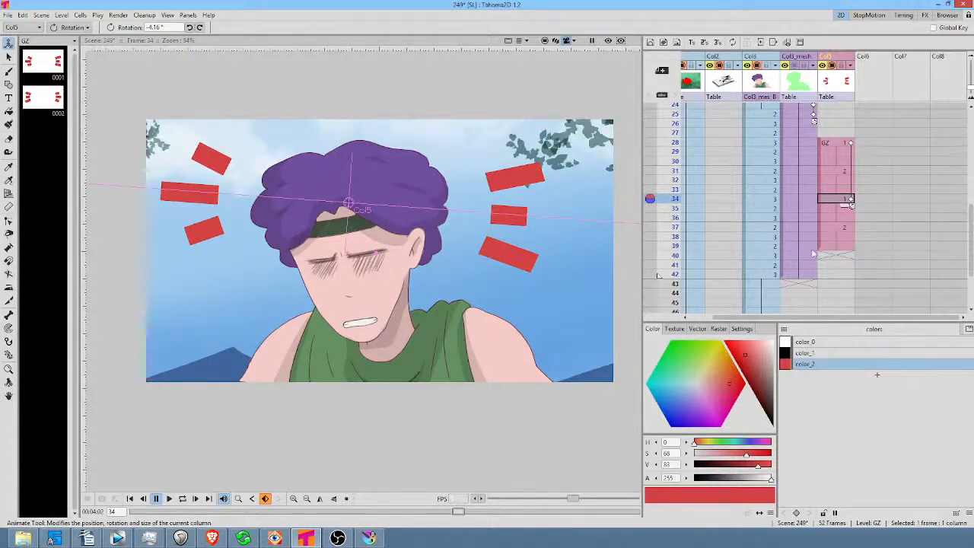
Examine the bar drawings' timing from frame 28 to 39 against the head motion up to frame 45.
{"action": "scroll", "coordinate": [661, 228], "scroll_direction": "down", "scroll_amount": 2}
{"action": "mouse_move", "coordinate": [669, 173]}
{"action": "left_mouse_down"}
{"action": "mouse_move", "coordinate": [670, 291]}
{"action": "mouse_move", "coordinate": [671, 217]}
{"action": "mouse_move", "coordinate": [756, 261]}
{"action": "left_mouse_up"}
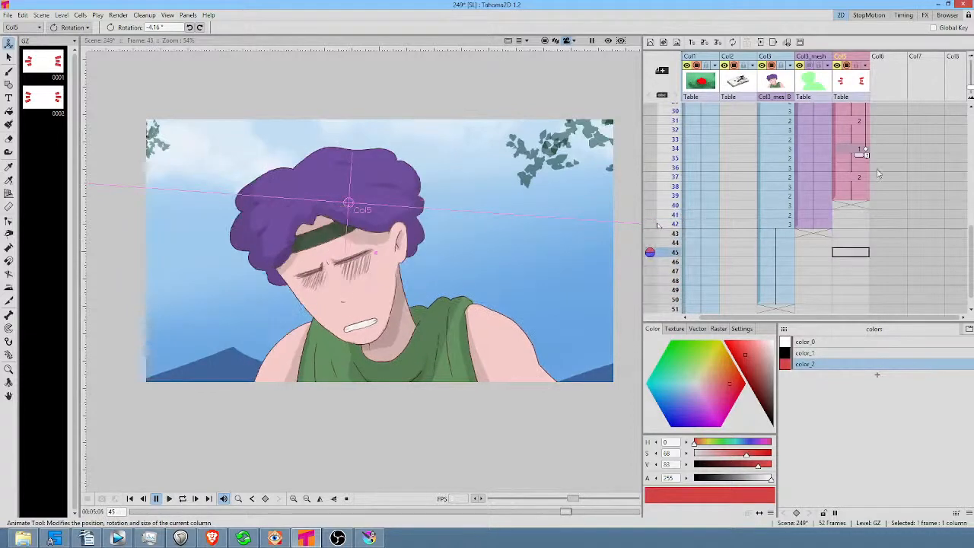
{"action": "left_click", "coordinate": [851, 148]}
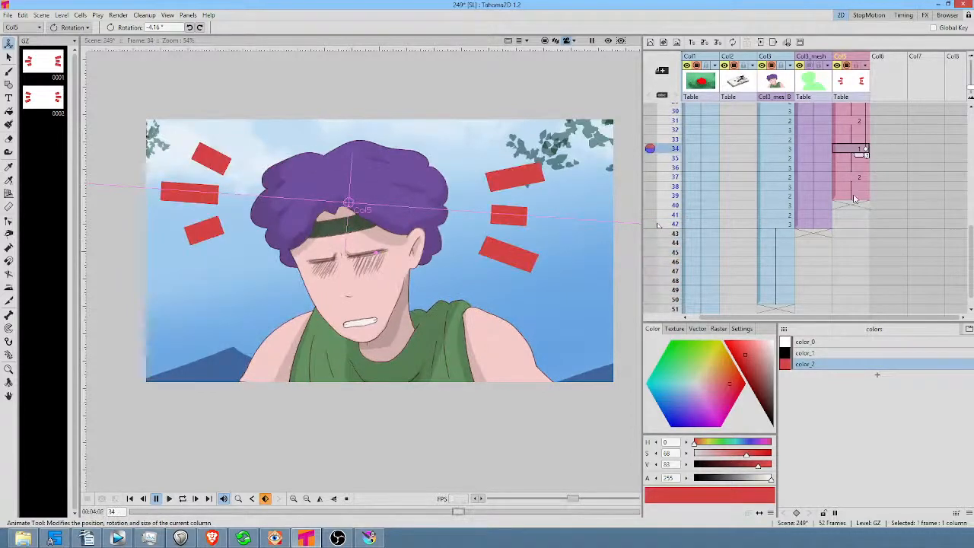
{"action": "scroll", "coordinate": [855, 191], "scroll_direction": "up", "scroll_amount": 2}
{"action": "left_click", "coordinate": [856, 155]}
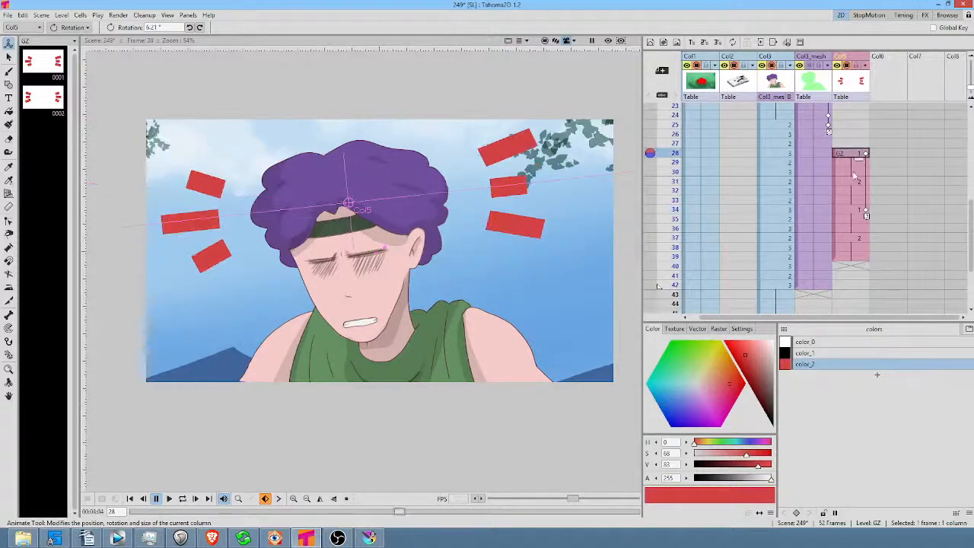
{"action": "left_click", "coordinate": [851, 256], "text": "shift"}
{"action": "scroll", "coordinate": [851, 243], "scroll_direction": "down", "scroll_amount": 2}
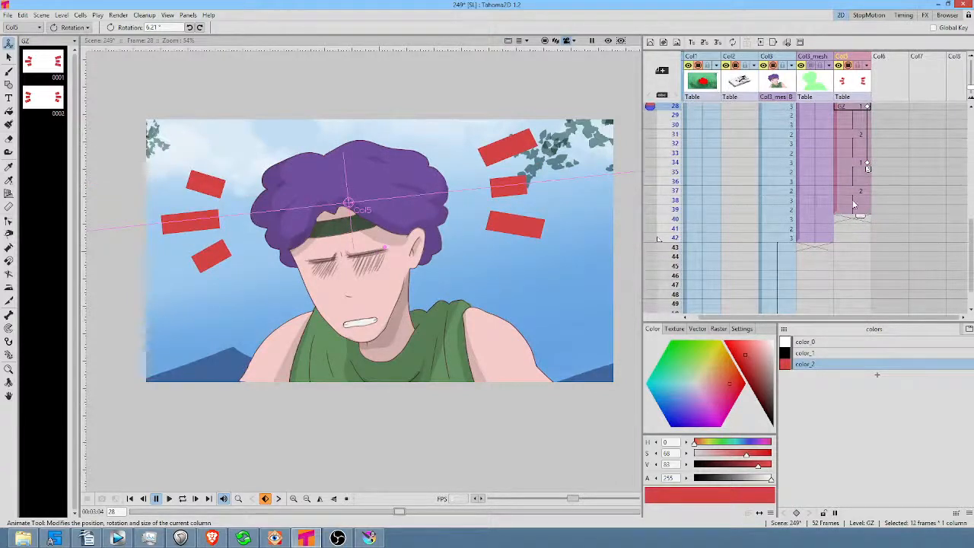
{"action": "scroll", "coordinate": [851, 230], "scroll_direction": "up", "scroll_amount": 4}
{"action": "left_click", "coordinate": [849, 228]}
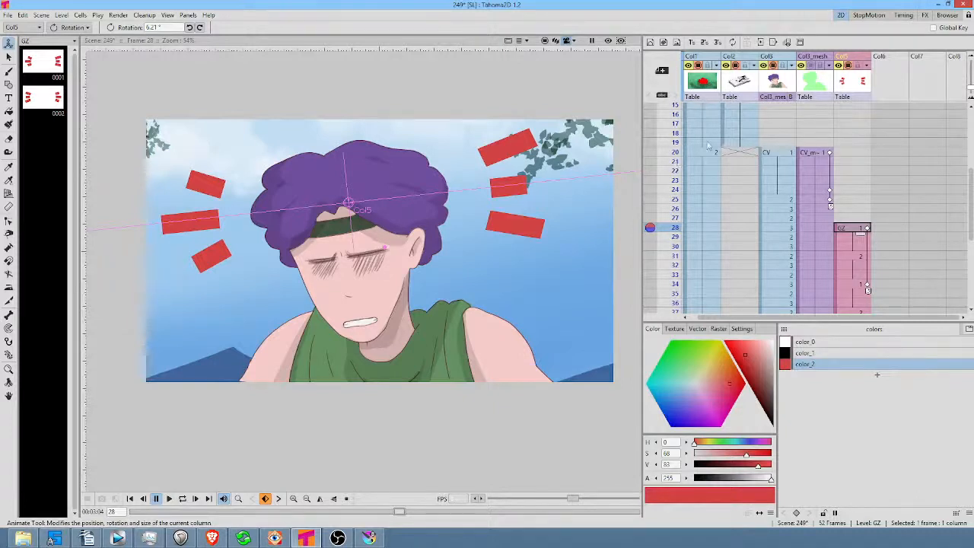
{"action": "left_click_drag", "start_coordinate": [675, 116], "coordinate": [683, 228]}
{"action": "scroll", "coordinate": [692, 196], "scroll_direction": "down", "scroll_amount": 3}
{"action": "mouse_move", "coordinate": [677, 158]}
{"action": "left_mouse_down"}
{"action": "mouse_move", "coordinate": [670, 233]}
{"action": "mouse_move", "coordinate": [676, 160]}
{"action": "left_mouse_up"}
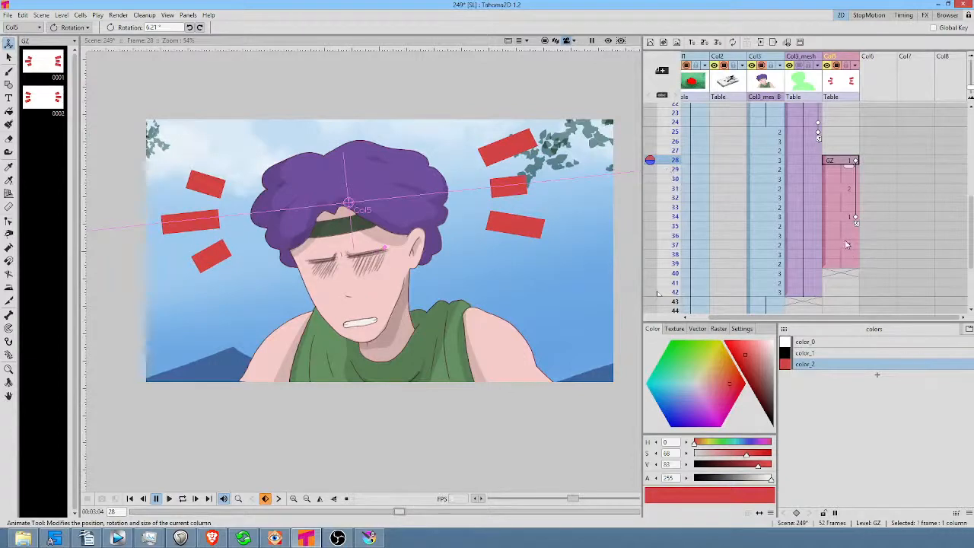
Copy the bar column's cells from frames 34 to 39 and paste them at frame 40.
{"action": "left_click", "coordinate": [847, 218]}
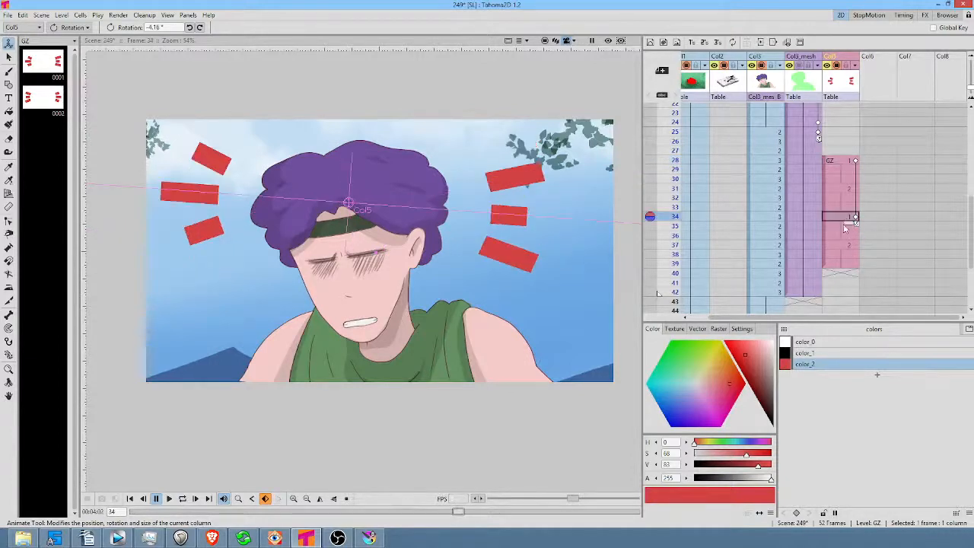
{"action": "scroll", "coordinate": [877, 254], "scroll_direction": "down", "scroll_amount": 3}
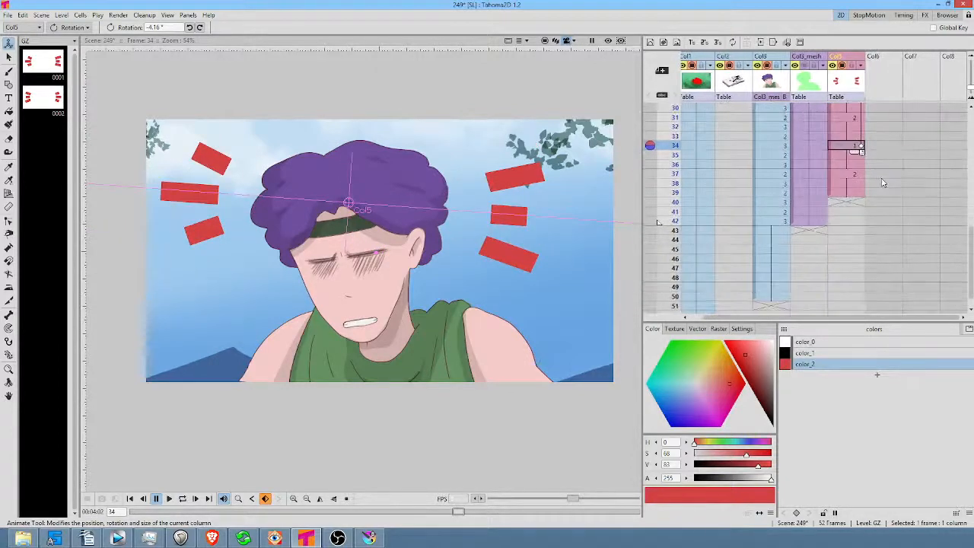
{"action": "left_click", "coordinate": [853, 201], "text": "shift"}
{"action": "left_click", "coordinate": [853, 194]}
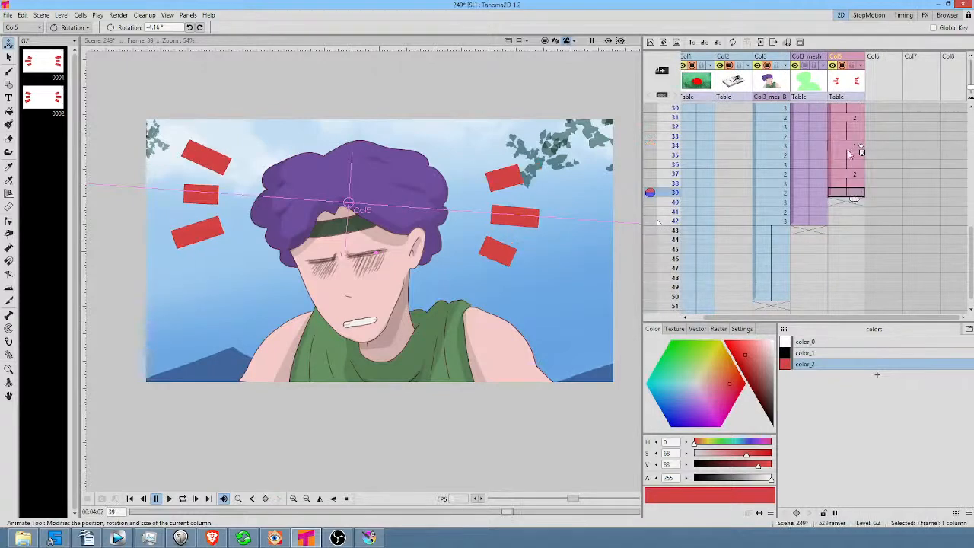
{"action": "left_click", "coordinate": [849, 146]}
{"action": "left_click", "coordinate": [849, 196], "text": "shift"}
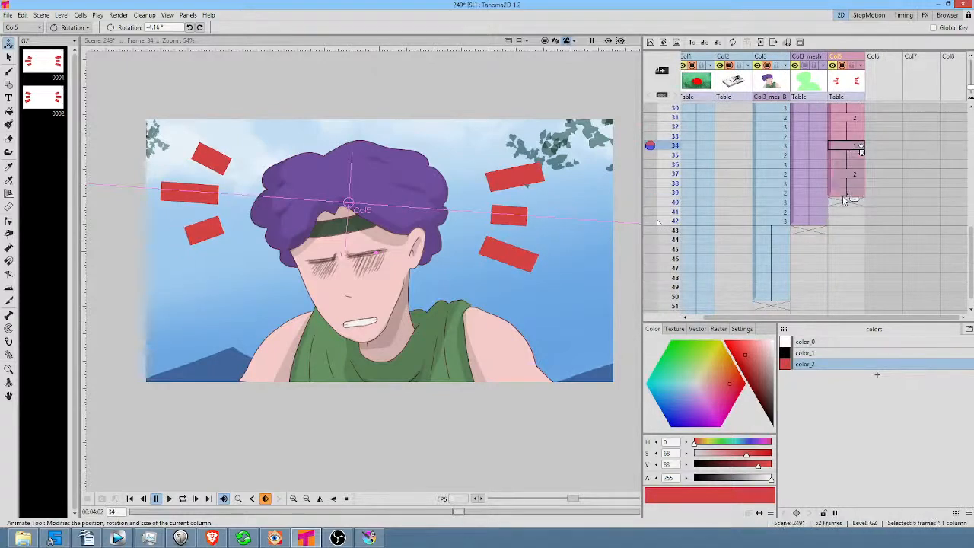
{"action": "left_click", "coordinate": [844, 205]}
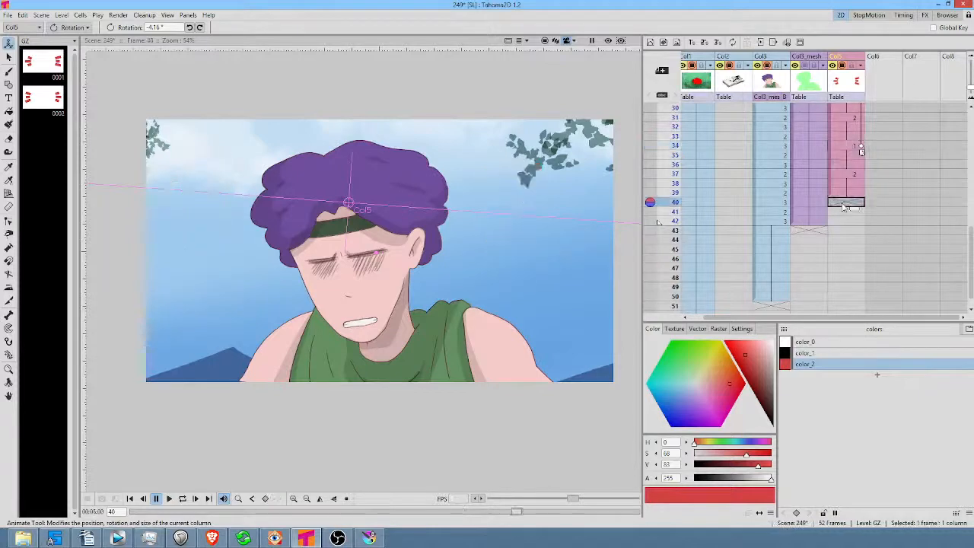
{"action": "key", "text": "ctrl+v"}
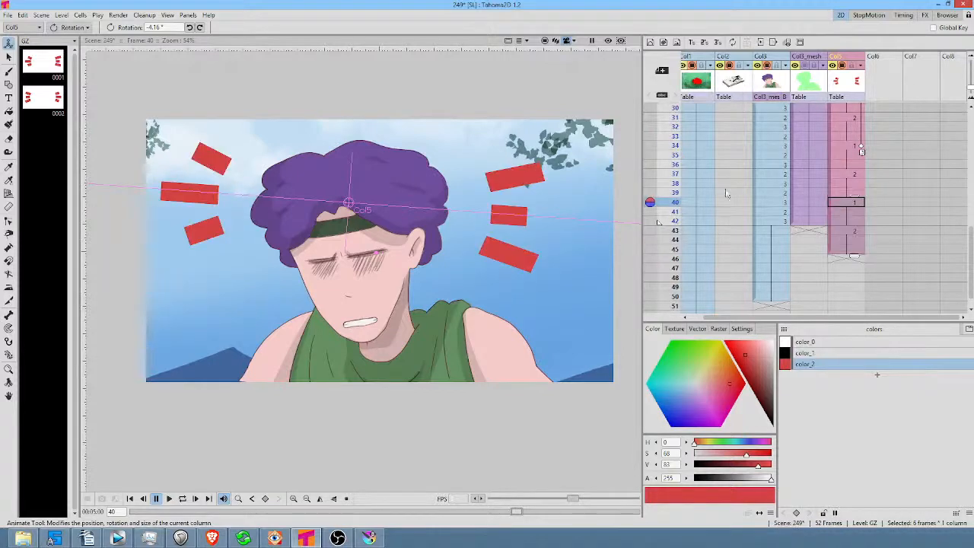
In frame 43, move the bars with the Animate tool to about X -77.82 px and Y -103.76 px to follow the tilted head.
{"action": "left_click", "coordinate": [676, 193]}
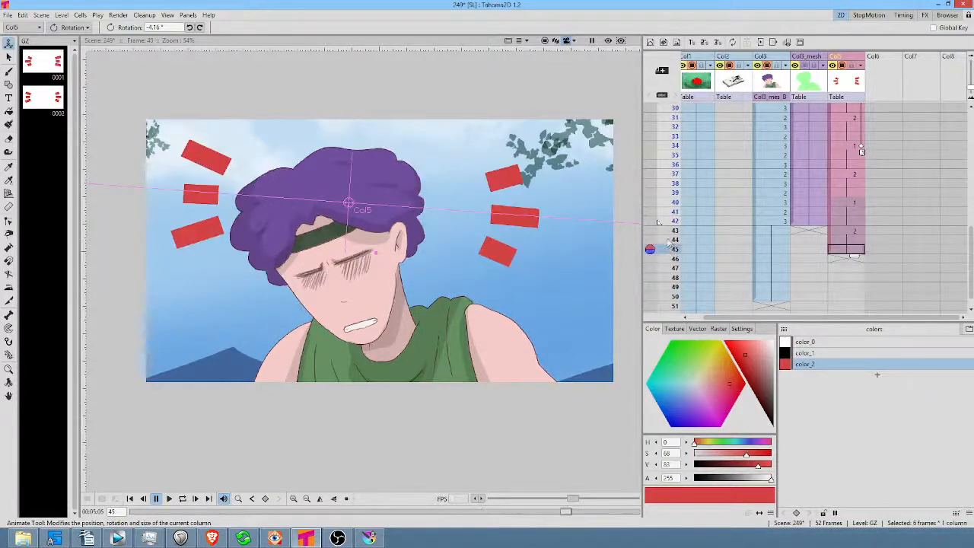
{"action": "left_click_drag", "start_coordinate": [677, 193], "coordinate": [681, 234]}
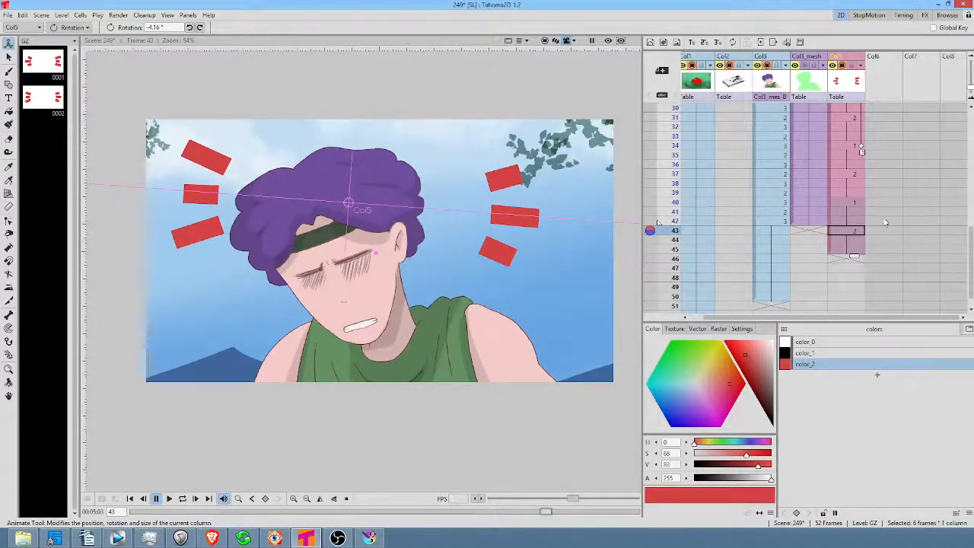
{"action": "left_click", "coordinate": [852, 231]}
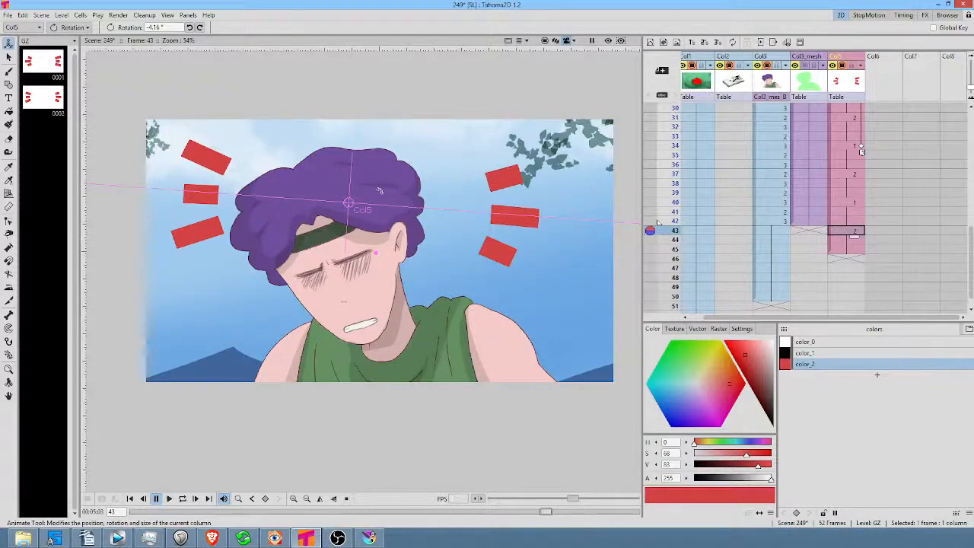
{"action": "left_click", "coordinate": [32, 29]}
{"action": "left_click", "coordinate": [35, 29]}
{"action": "key", "text": "c"}
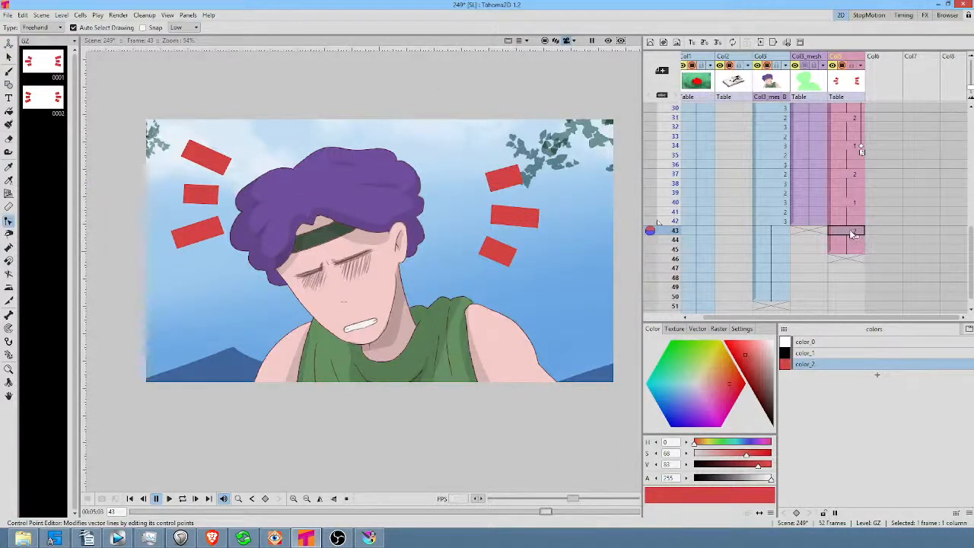
{"action": "key", "text": "a"}
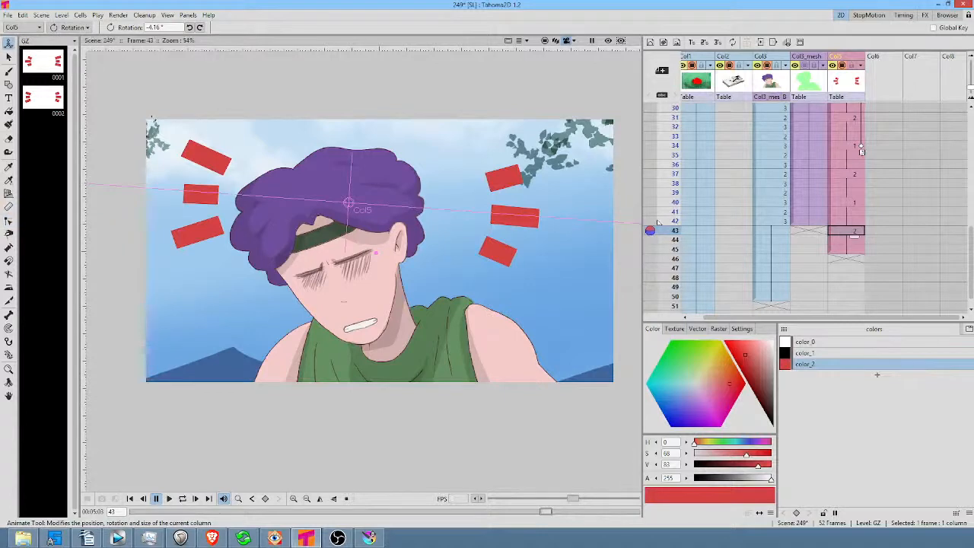
{"action": "left_click", "coordinate": [74, 28]}
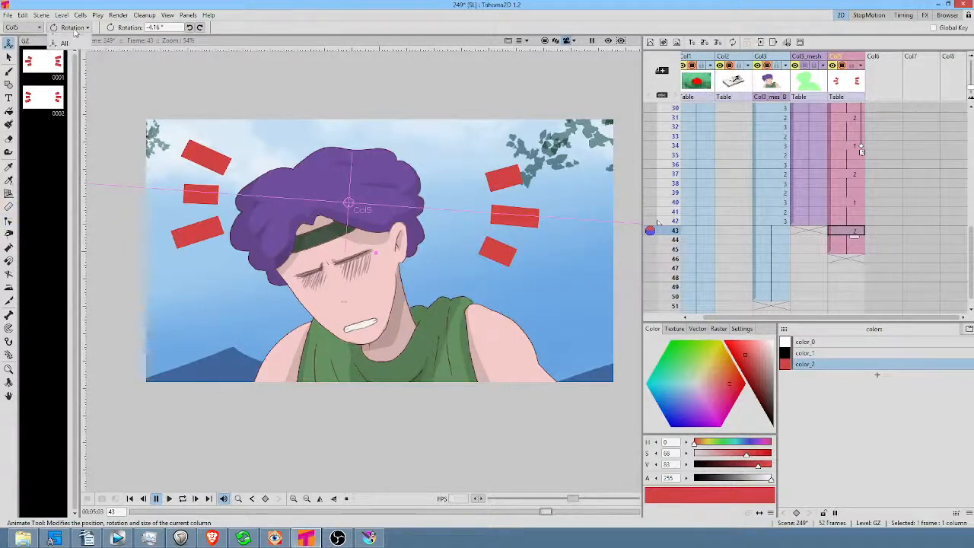
{"action": "left_click", "coordinate": [73, 42]}
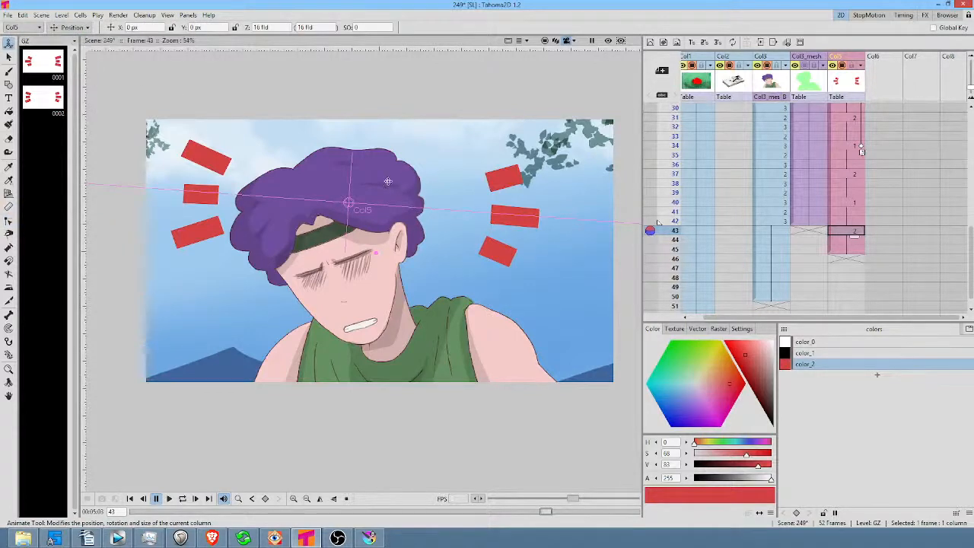
{"action": "left_click_drag", "start_coordinate": [387, 181], "coordinate": [368, 209]}
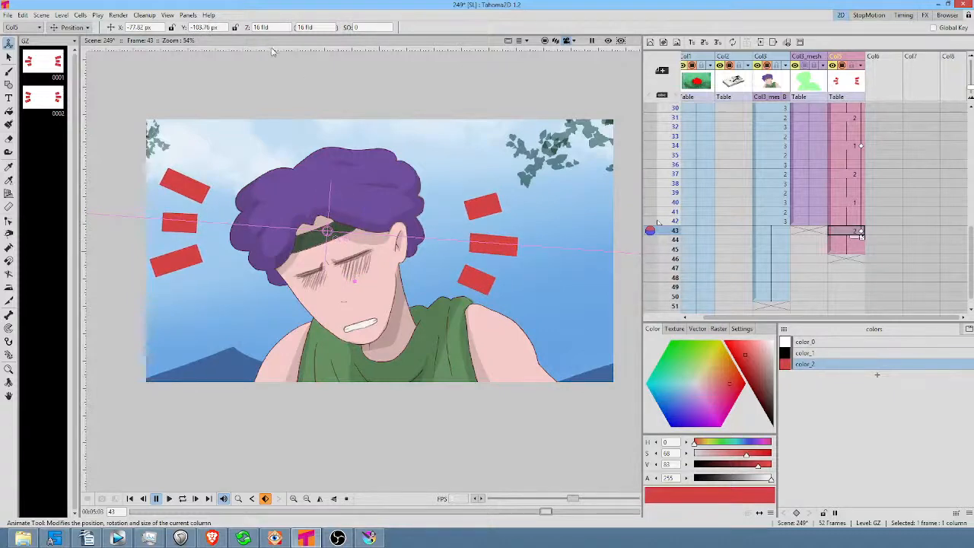
Rotate the bars to about 1.44° in frame 43.
{"action": "left_click", "coordinate": [88, 28]}
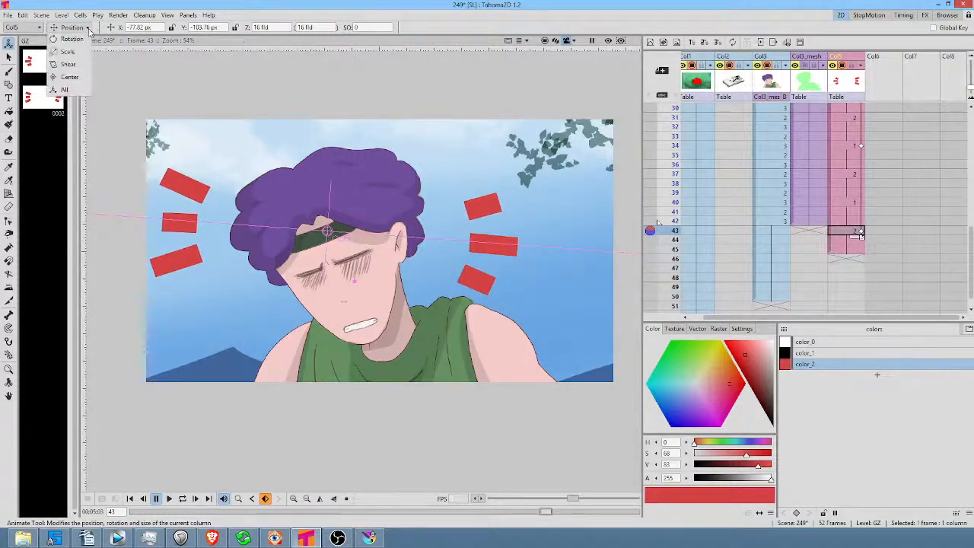
{"action": "left_click", "coordinate": [73, 39]}
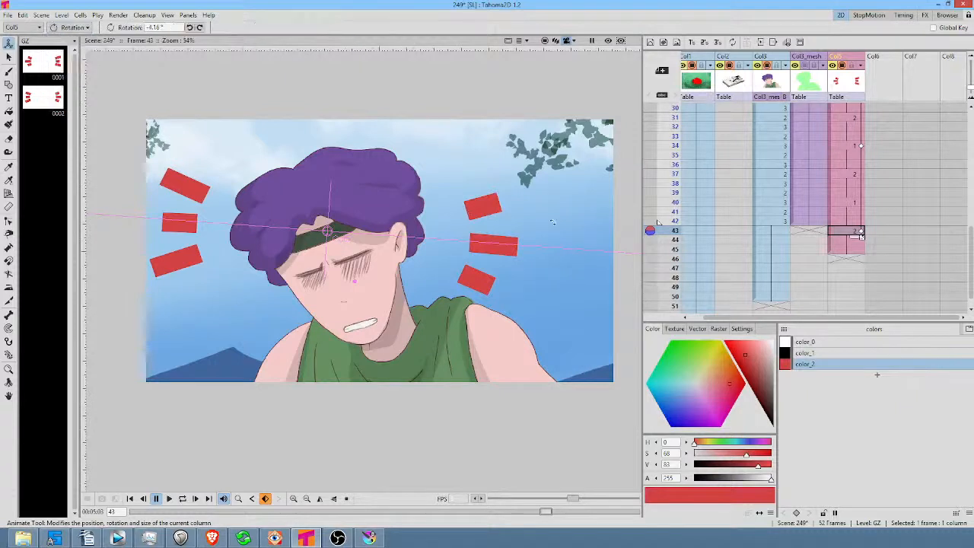
{"action": "left_click_drag", "start_coordinate": [552, 222], "coordinate": [548, 200]}
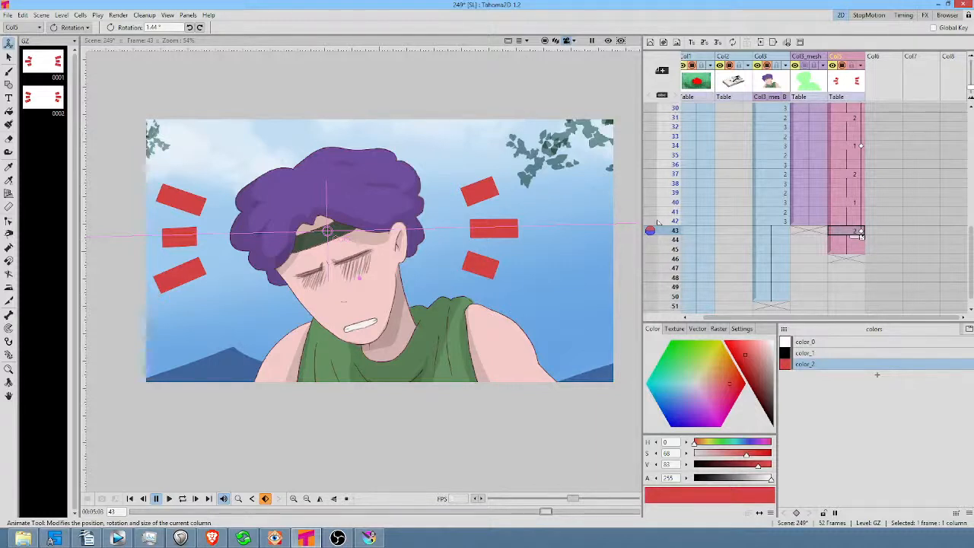
Copy the bar column's cells from frames 40 to 42 and paste them at frame 46.
{"action": "left_click_drag", "start_coordinate": [842, 155], "coordinate": [826, 177]}
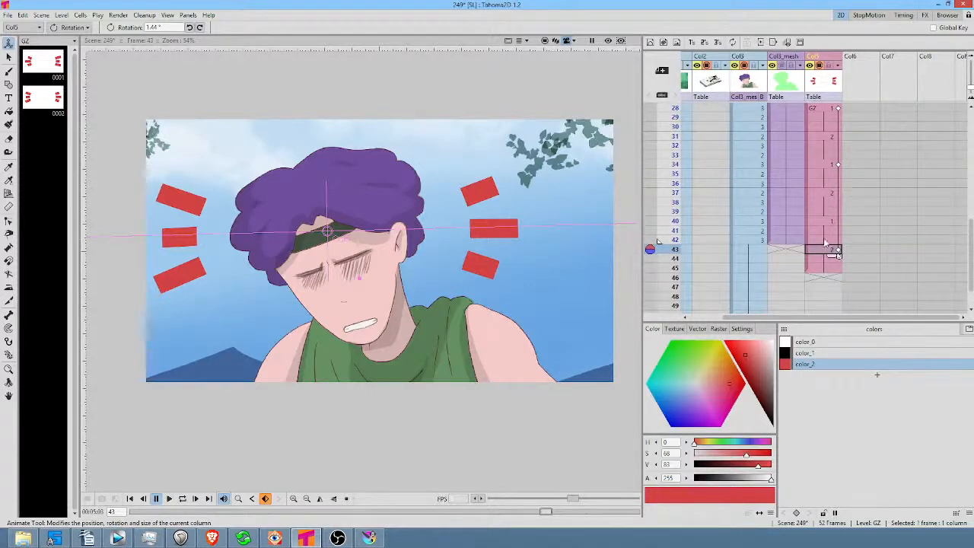
{"action": "left_click_drag", "start_coordinate": [824, 239], "coordinate": [830, 219]}
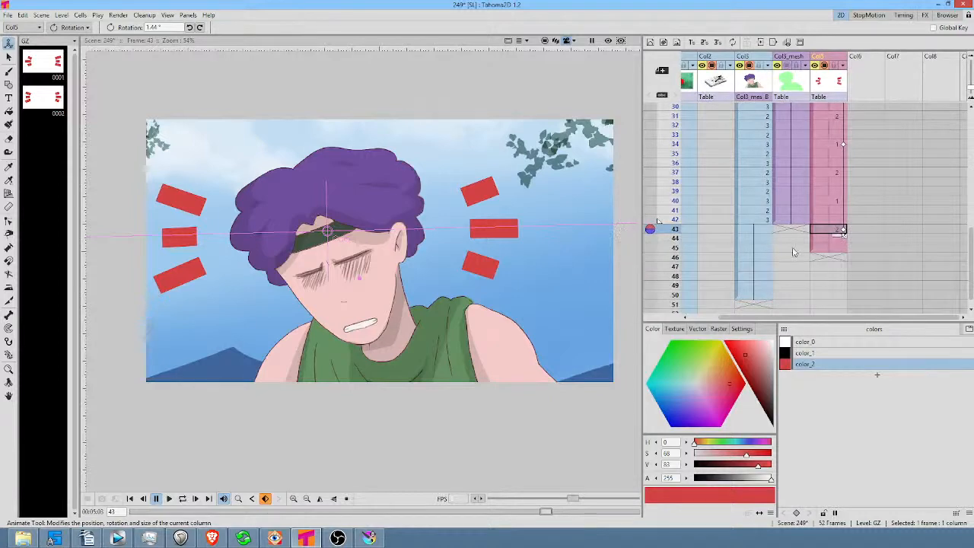
{"action": "left_click_drag", "start_coordinate": [793, 252], "coordinate": [803, 222]}
{"action": "left_click", "coordinate": [840, 172]}
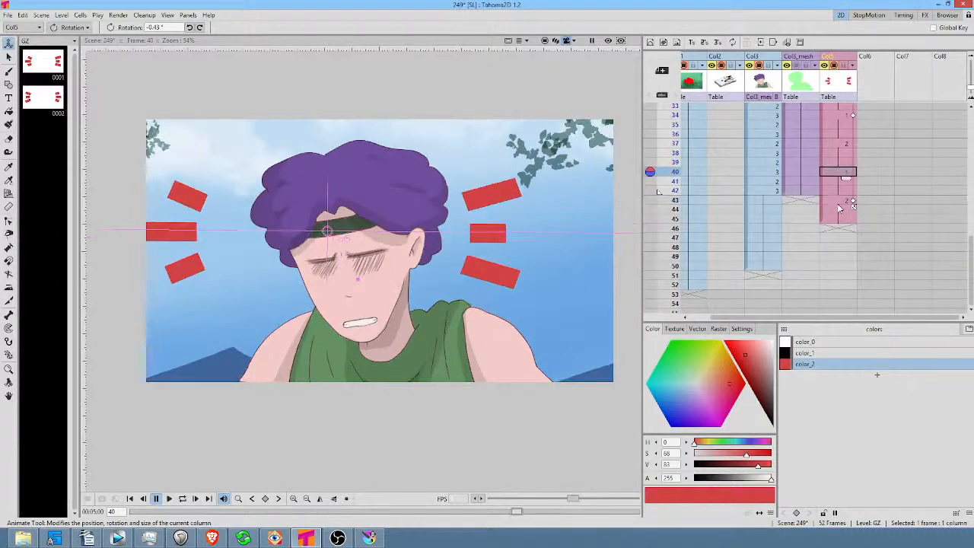
{"action": "left_click", "coordinate": [832, 194], "text": "shift"}
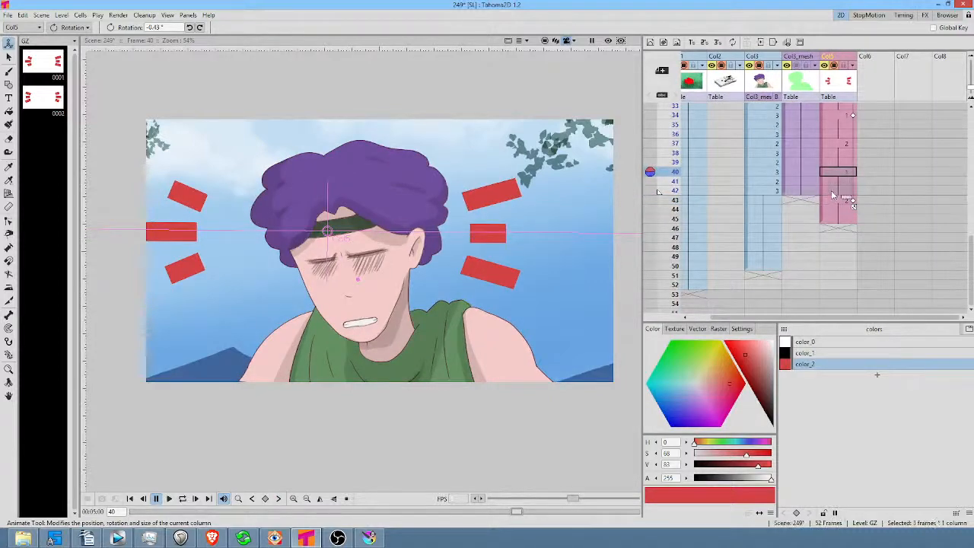
{"action": "left_click", "coordinate": [838, 230]}
{"action": "key", "text": "ctrl+v"}
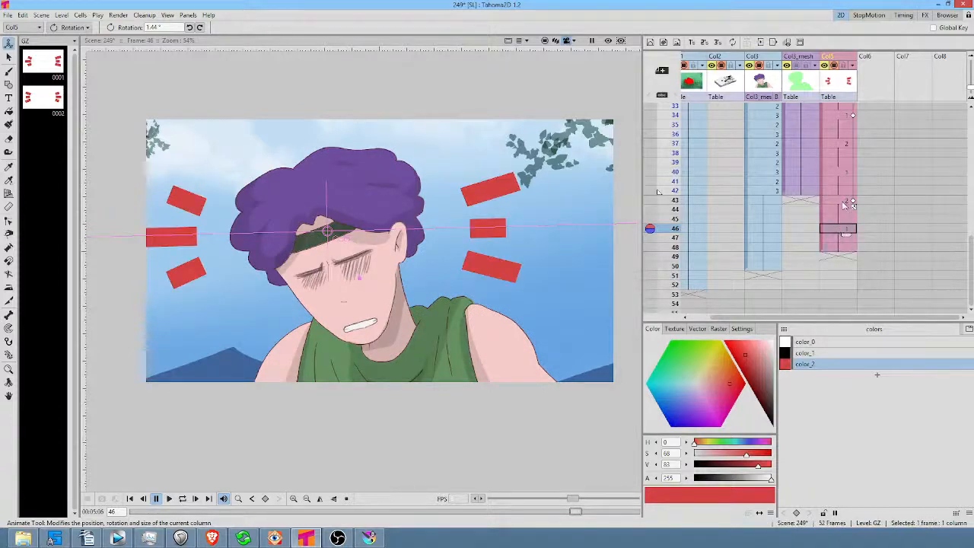
Rotate the bars to about 9.18° in frame 43 and to about -0.1° in frame 46.
{"action": "left_click", "coordinate": [844, 202]}
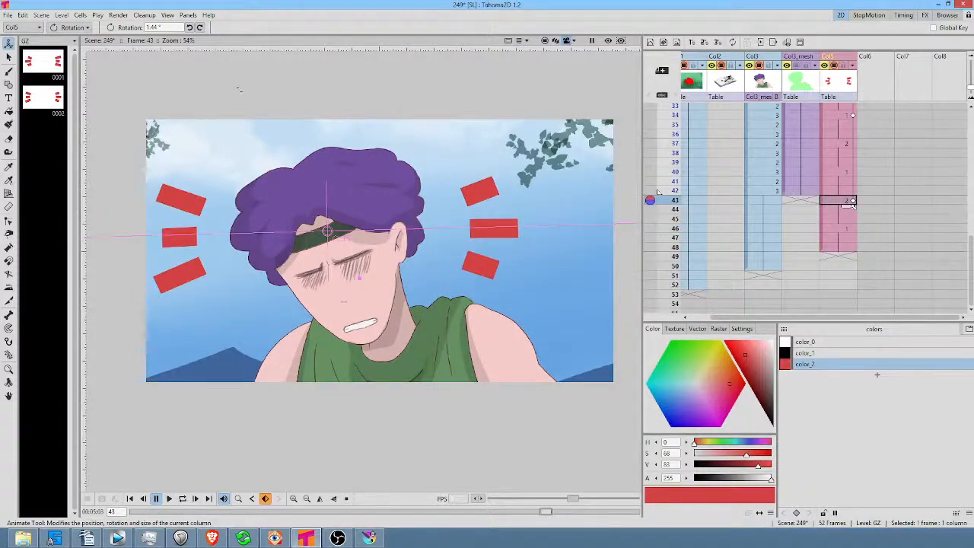
{"action": "left_click_drag", "start_coordinate": [523, 183], "coordinate": [510, 152]}
{"action": "left_click", "coordinate": [844, 231]}
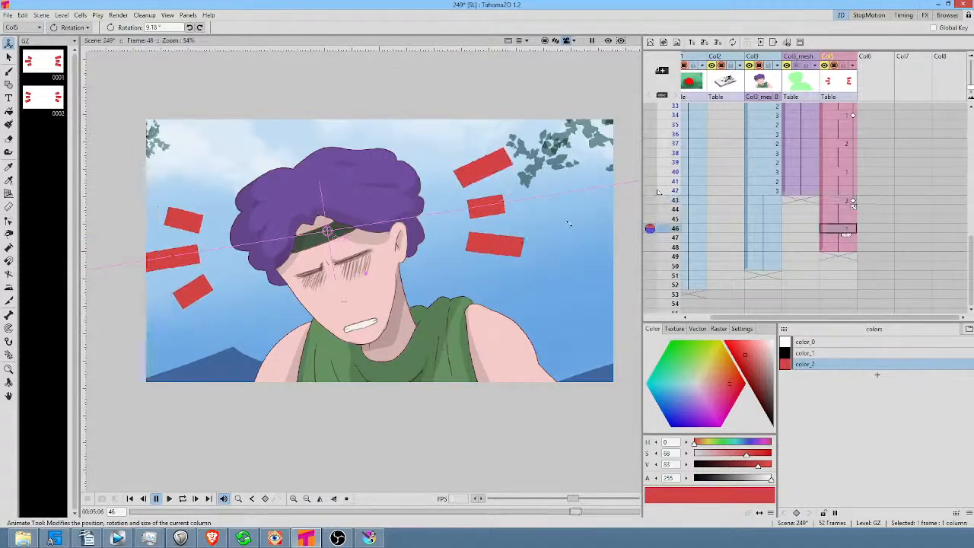
{"action": "left_click_drag", "start_coordinate": [569, 224], "coordinate": [548, 259]}
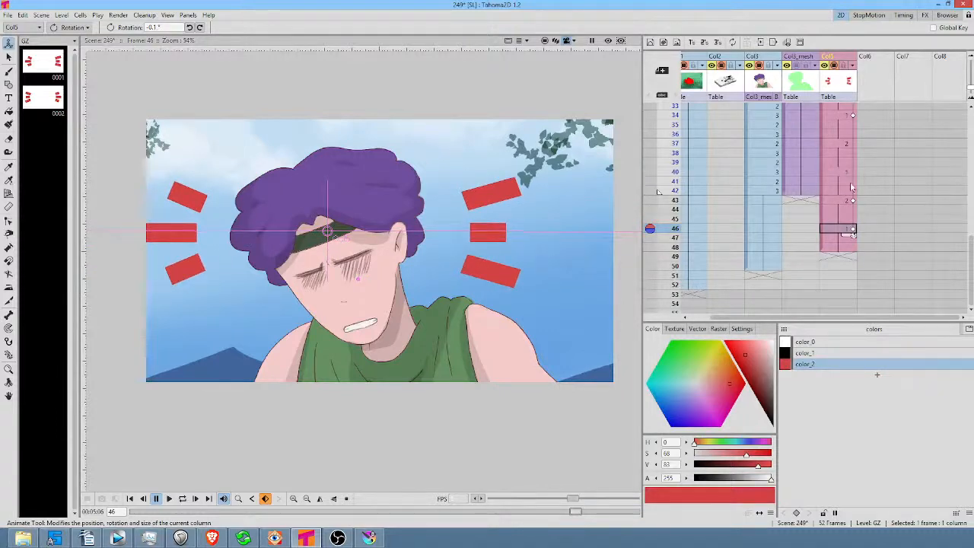
Move the bars to about X -18.53 px and Y -70.41 px in frame 28 and about X -23.72 px and Y -78.19 px in frame 34.
{"action": "scroll", "coordinate": [863, 169], "scroll_direction": "up", "scroll_amount": 4}
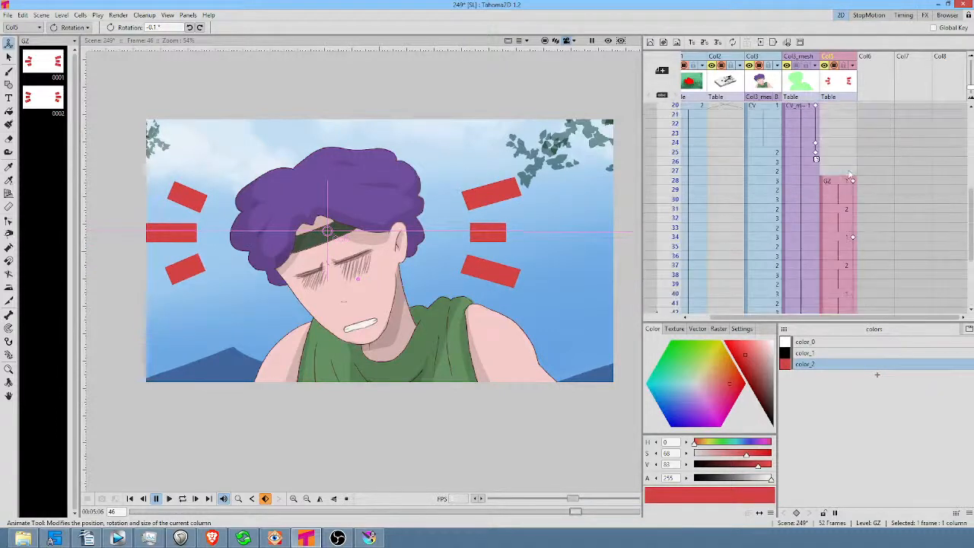
{"action": "left_click", "coordinate": [833, 183]}
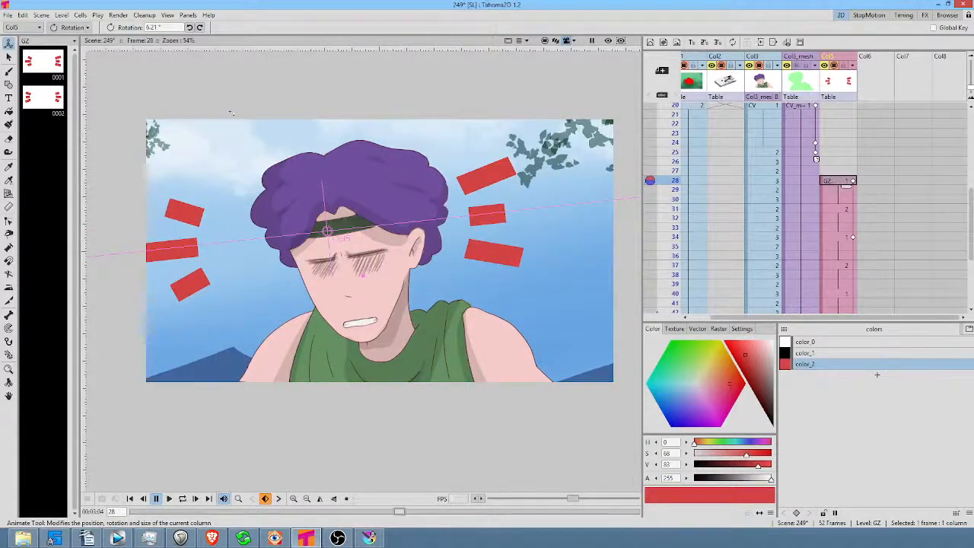
{"action": "left_click", "coordinate": [69, 28]}
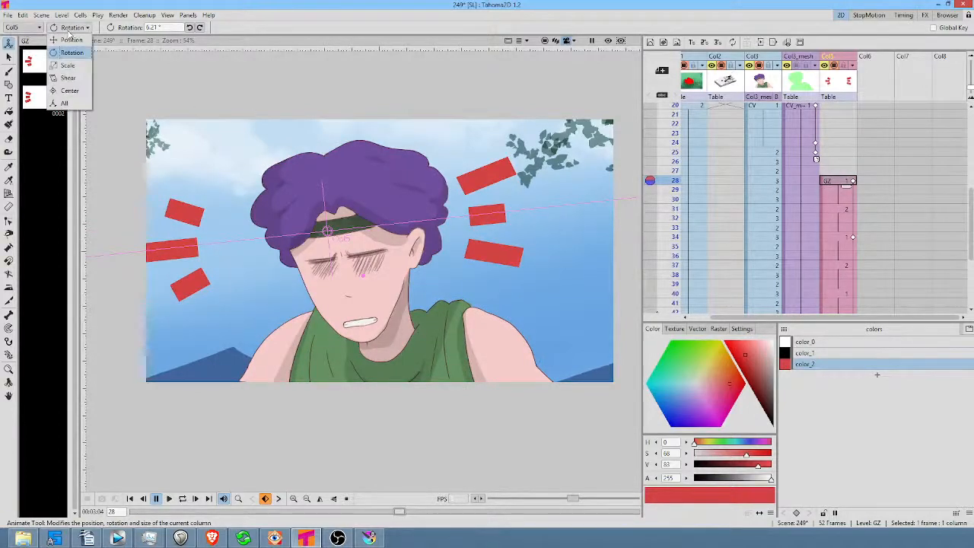
{"action": "left_click", "coordinate": [67, 36]}
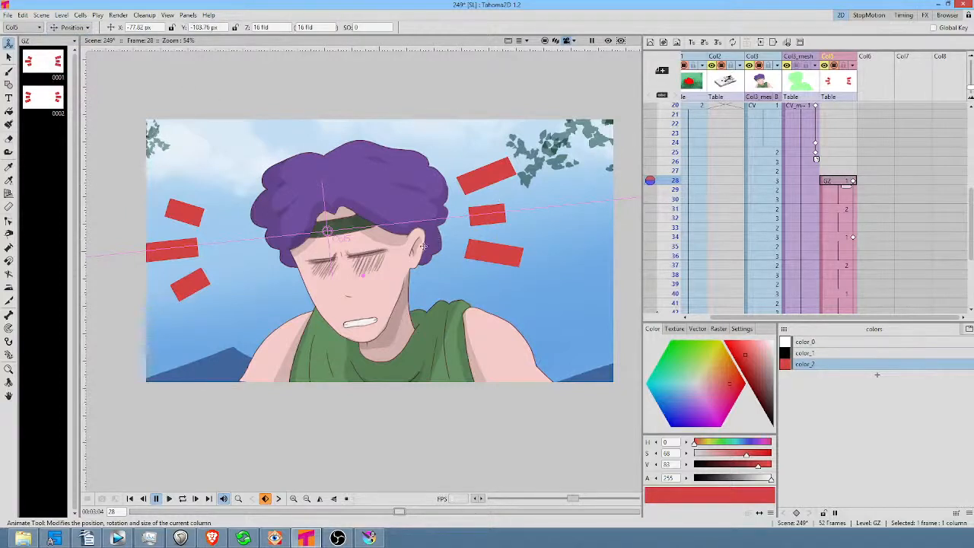
{"action": "left_click_drag", "start_coordinate": [423, 244], "coordinate": [438, 235]}
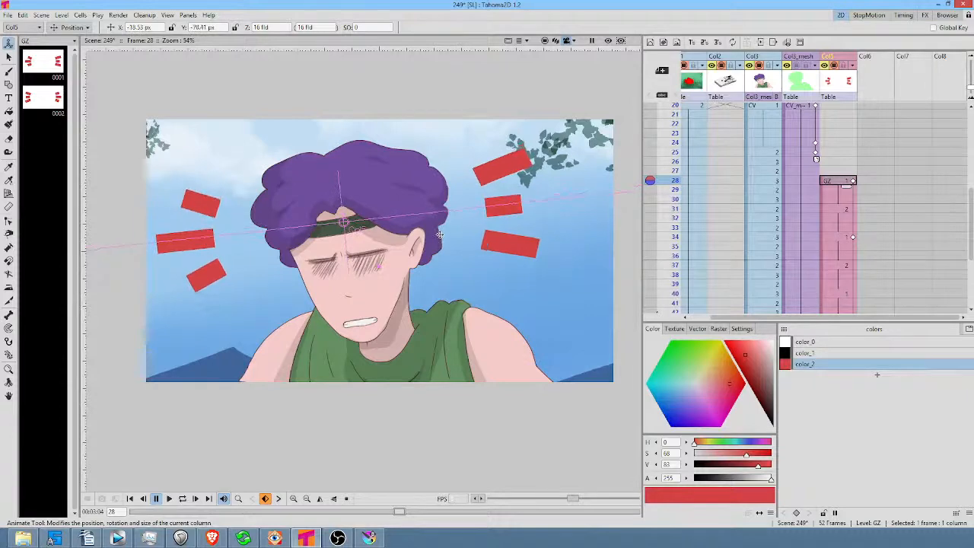
{"action": "left_click", "coordinate": [841, 235]}
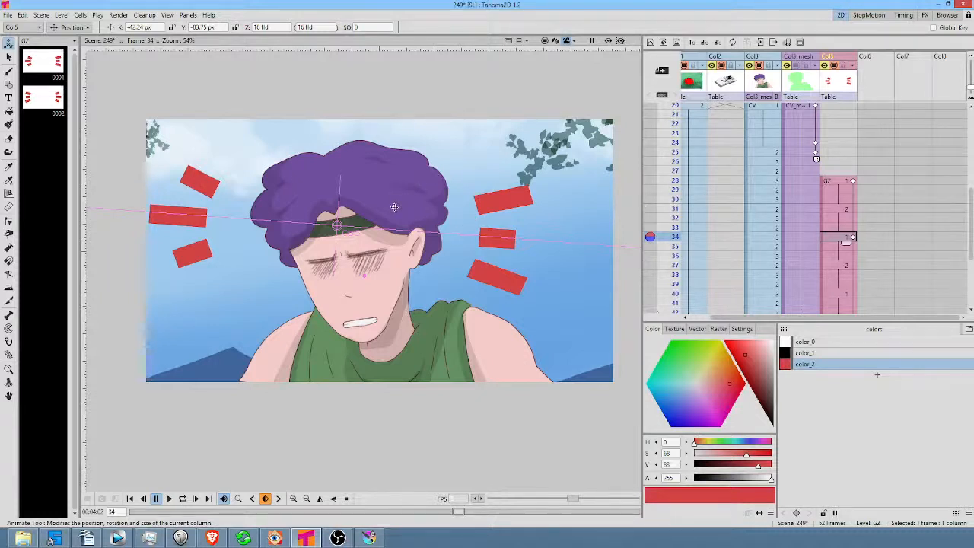
{"action": "left_click_drag", "start_coordinate": [395, 207], "coordinate": [399, 205]}
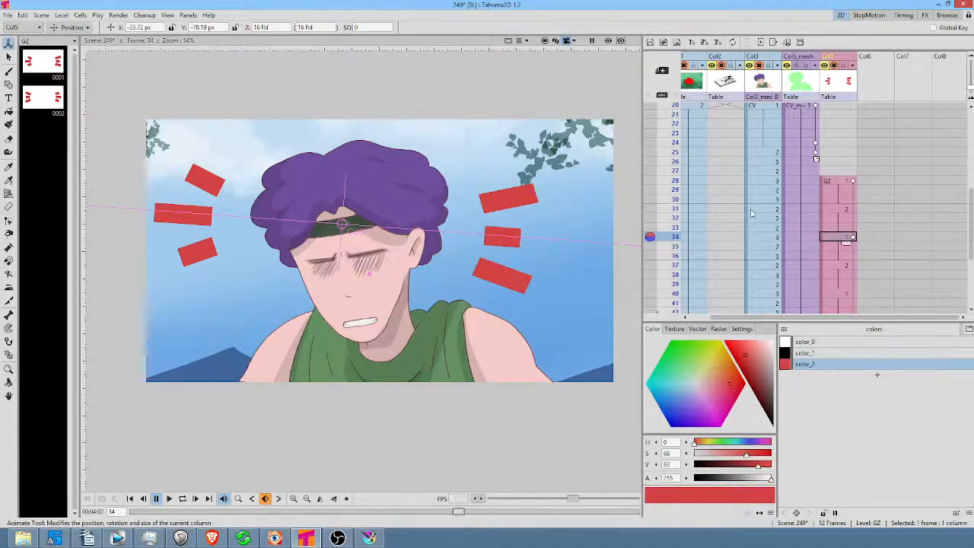
Review the bar column's keyframes at frames 28, 34, 43 and 46 and the key options available at frame 28.
{"action": "left_click", "coordinate": [843, 183]}
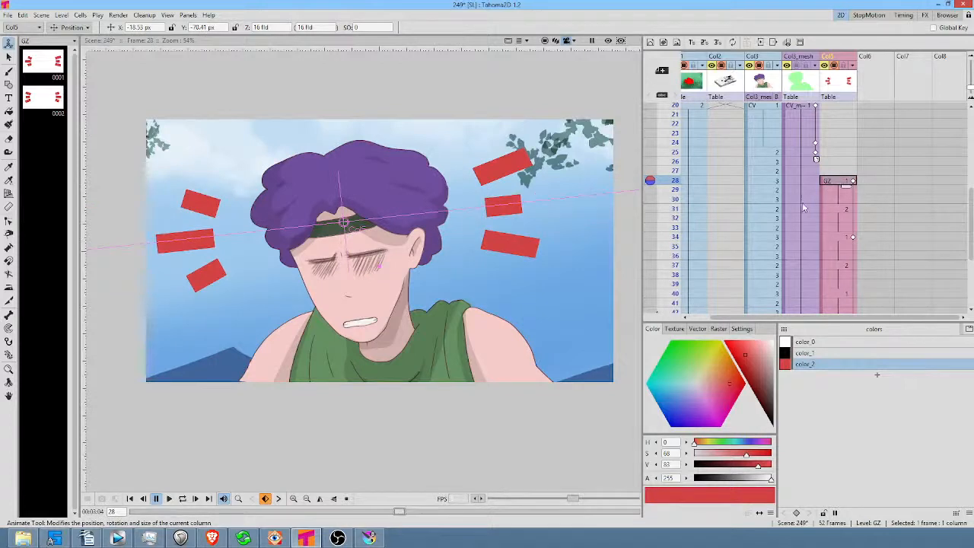
{"action": "left_click", "coordinate": [853, 182]}
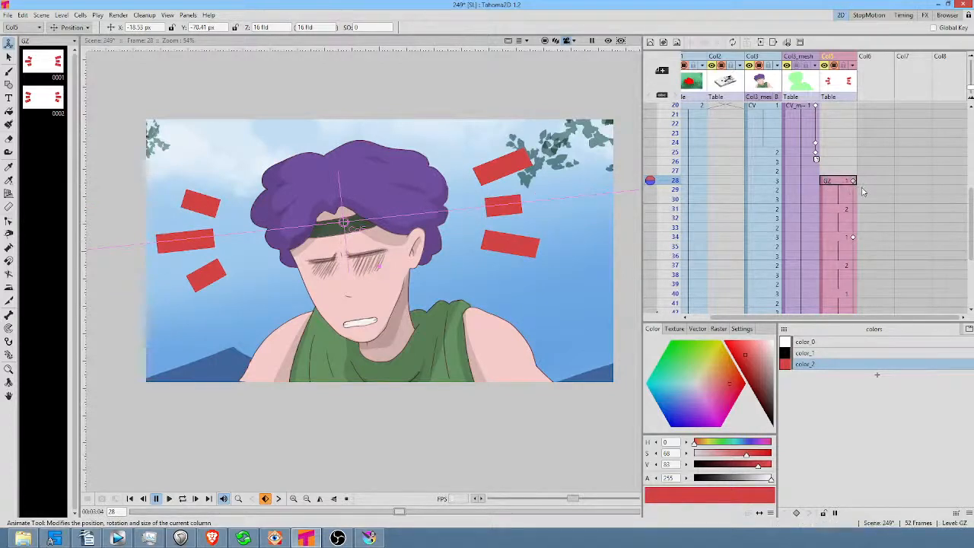
{"action": "scroll", "coordinate": [853, 186], "scroll_direction": "down", "scroll_amount": 3}
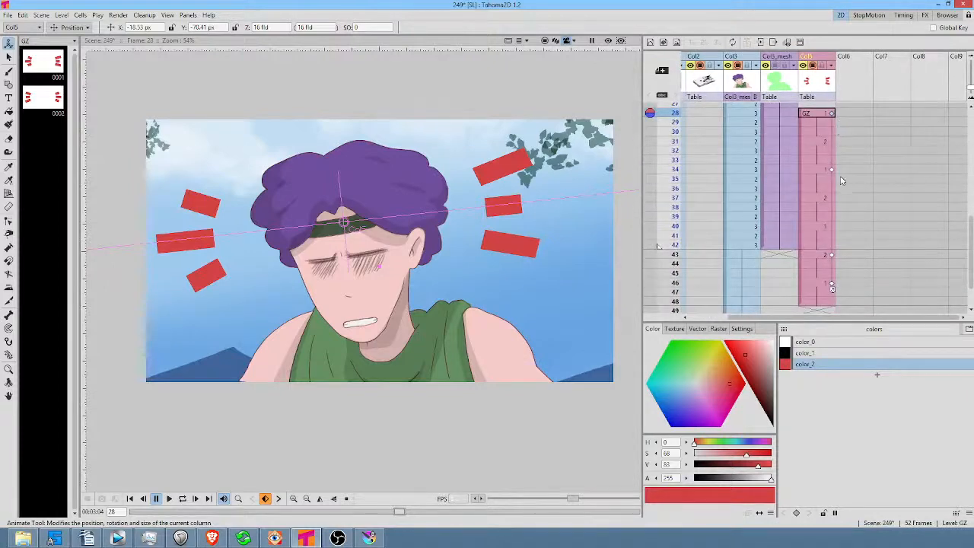
{"action": "left_click", "coordinate": [833, 169]}
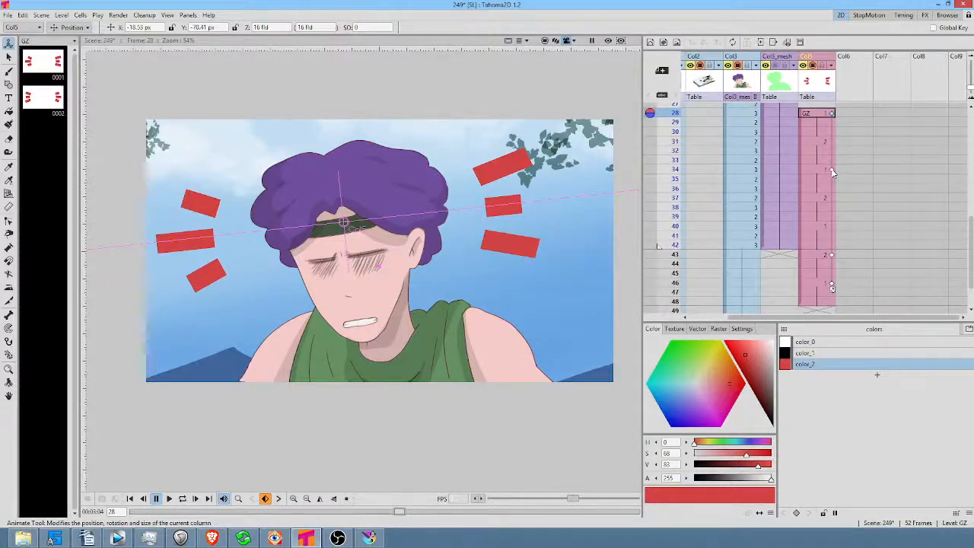
{"action": "left_click", "coordinate": [832, 255]}
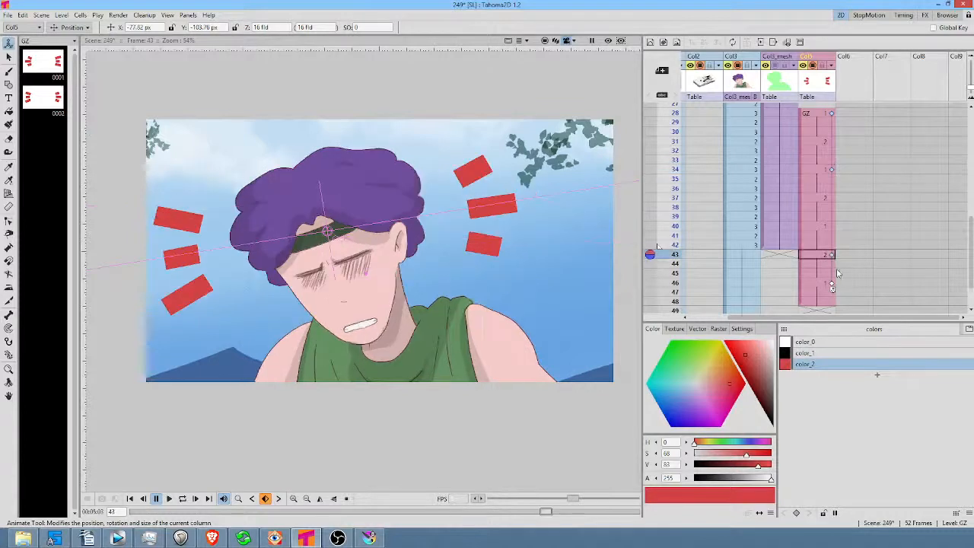
{"action": "left_click", "coordinate": [833, 283]}
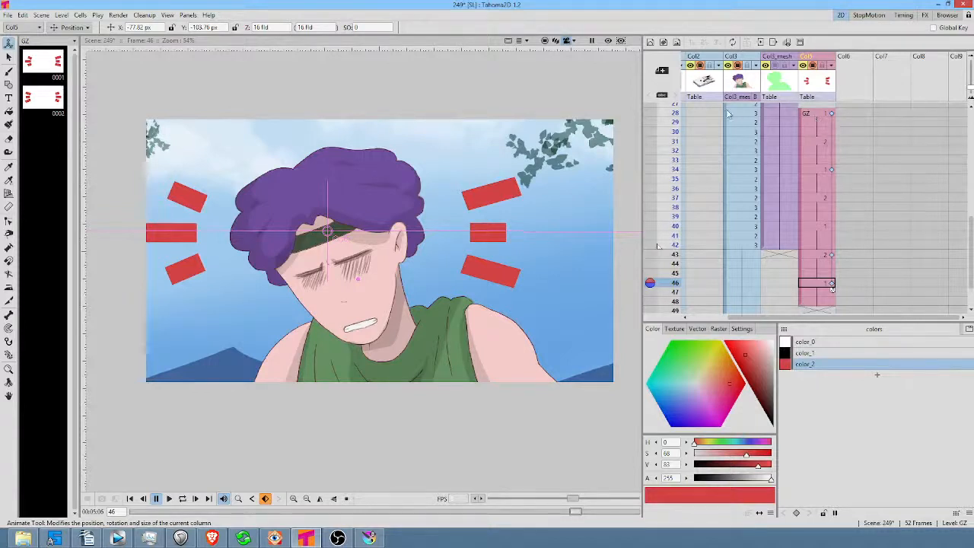
{"action": "right_click", "coordinate": [832, 115]}
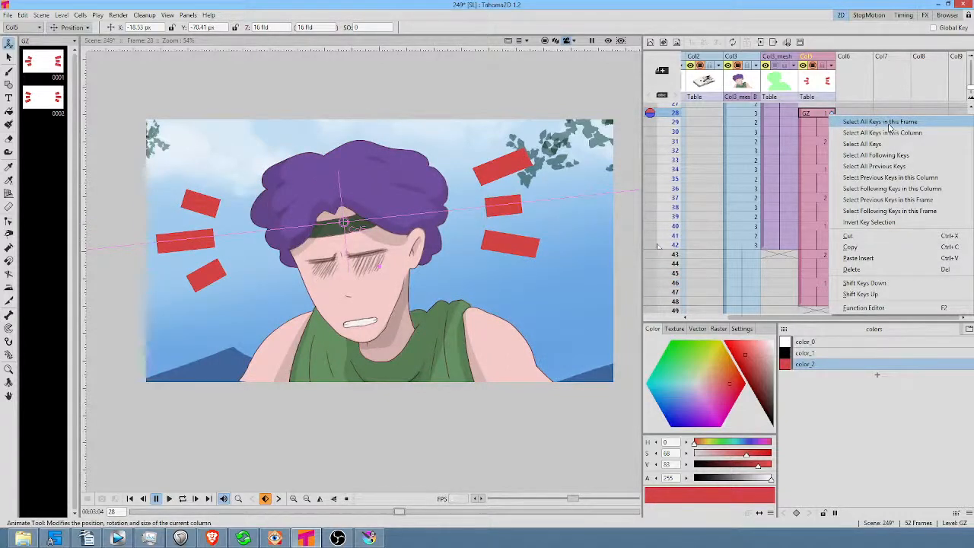
{"action": "left_click", "coordinate": [828, 118]}
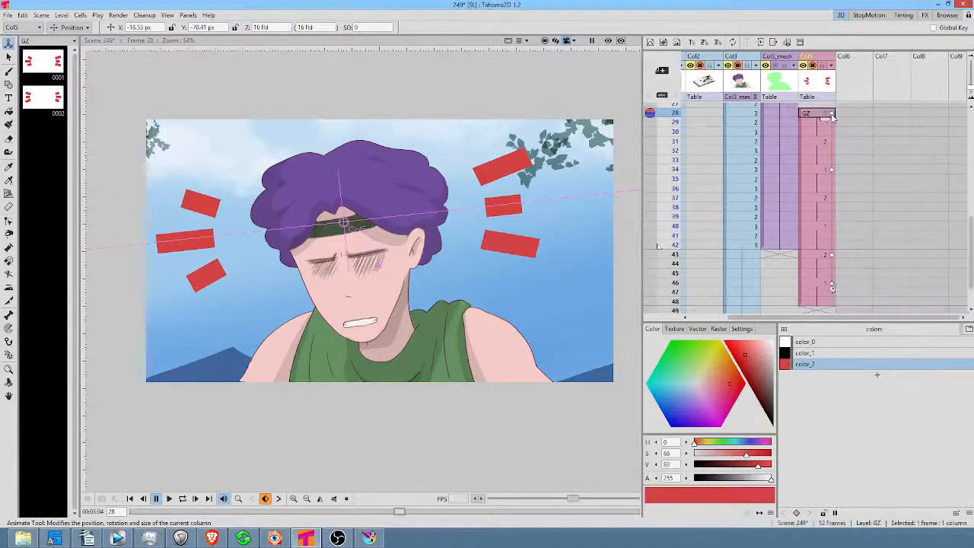
Open the Function Editor for the bar column's frame 28 key, enlarge it and examine the Col5 channels.
{"action": "right_click", "coordinate": [831, 116]}
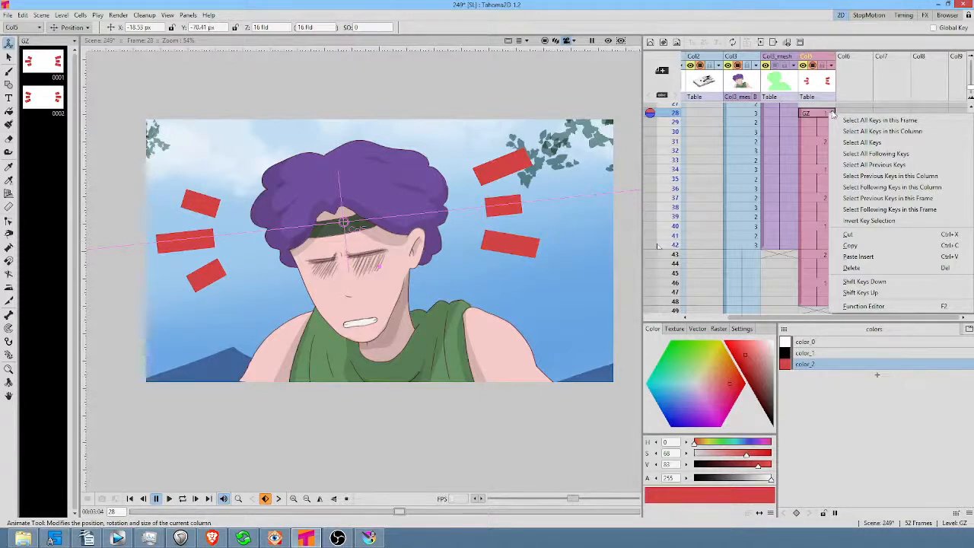
{"action": "left_click", "coordinate": [861, 308]}
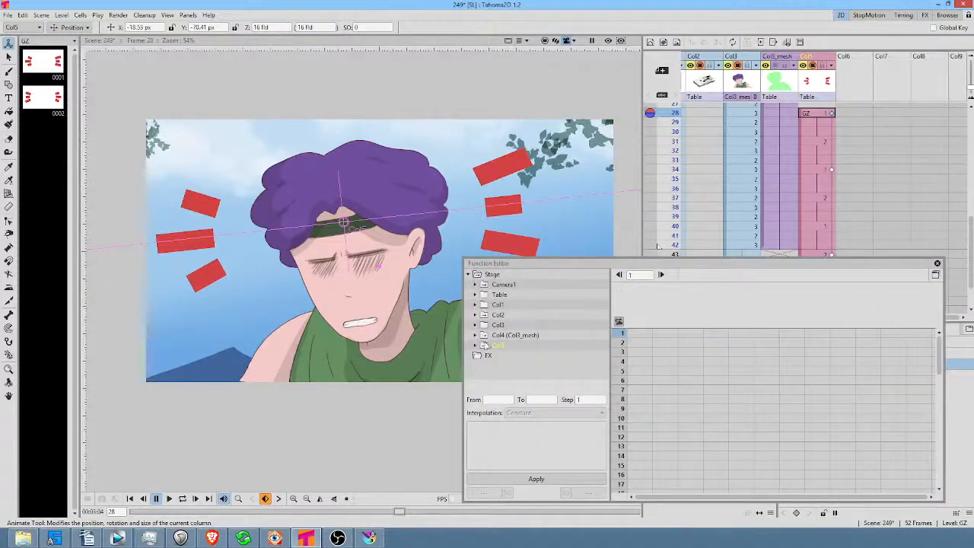
{"action": "left_click_drag", "start_coordinate": [656, 266], "coordinate": [496, 229]}
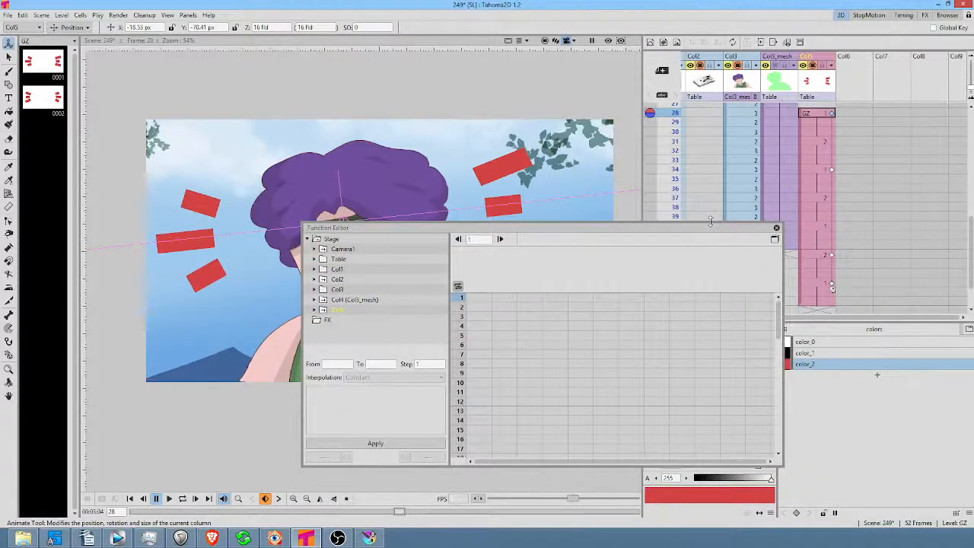
{"action": "left_click_drag", "start_coordinate": [710, 222], "coordinate": [705, 149]}
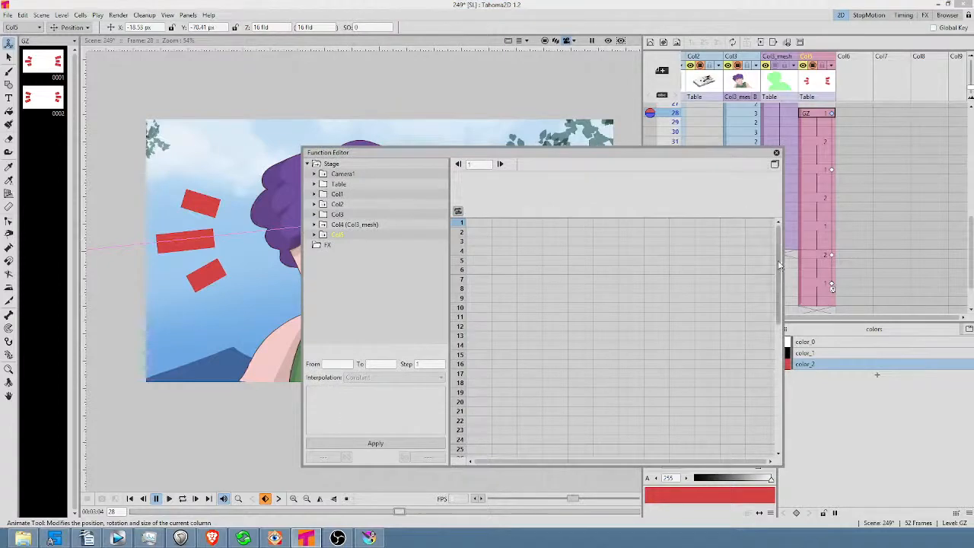
{"action": "left_click", "coordinate": [313, 234]}
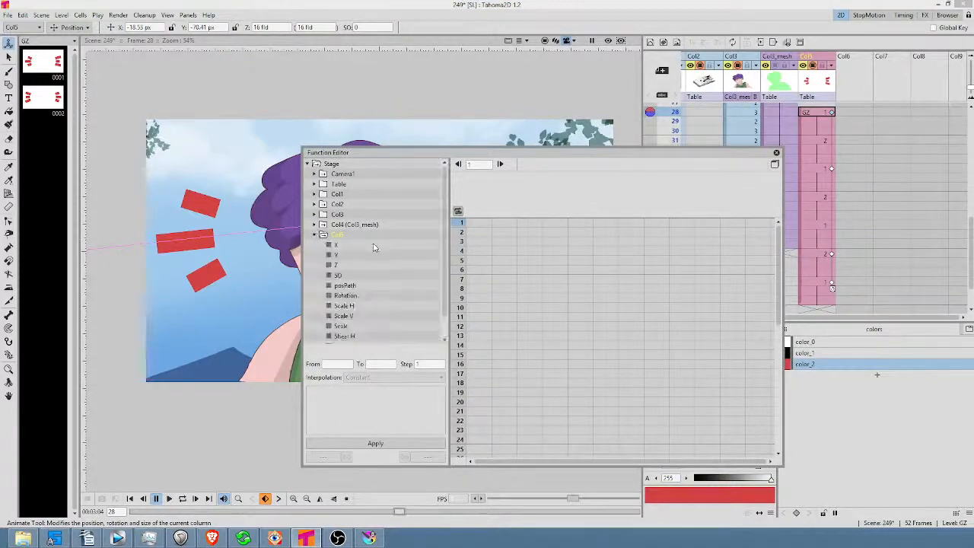
{"action": "scroll", "coordinate": [443, 268], "scroll_direction": "down", "scroll_amount": 2}
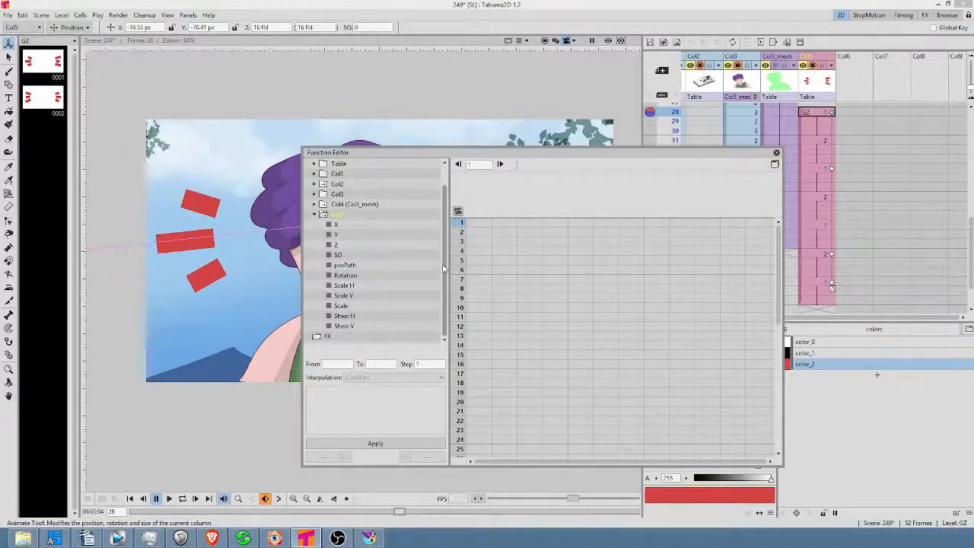
Examine the character column's Col3 channels in the Function Editor, then collapse them and make the editor smaller.
{"action": "left_click", "coordinate": [315, 215]}
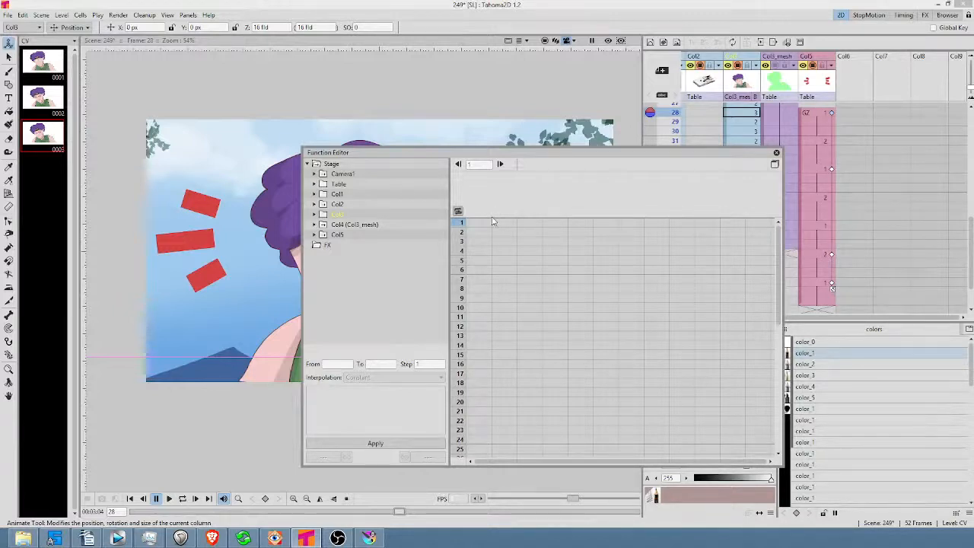
{"action": "left_click", "coordinate": [314, 214]}
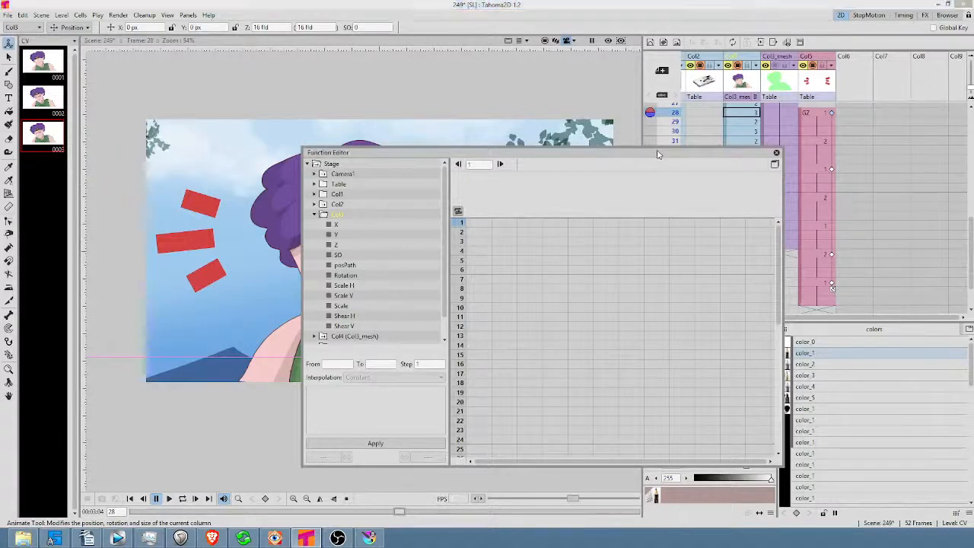
{"action": "left_click_drag", "start_coordinate": [659, 153], "coordinate": [800, 166]}
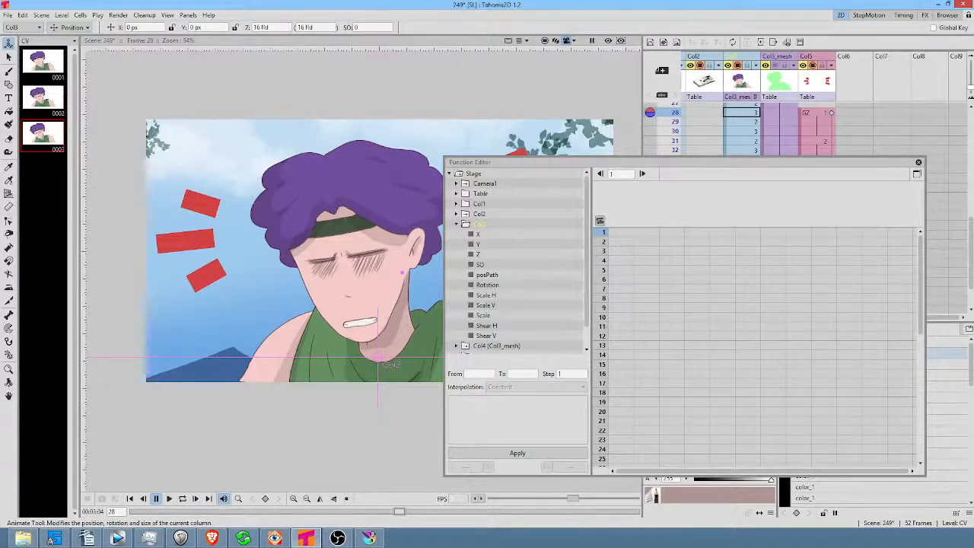
{"action": "left_click", "coordinate": [458, 225]}
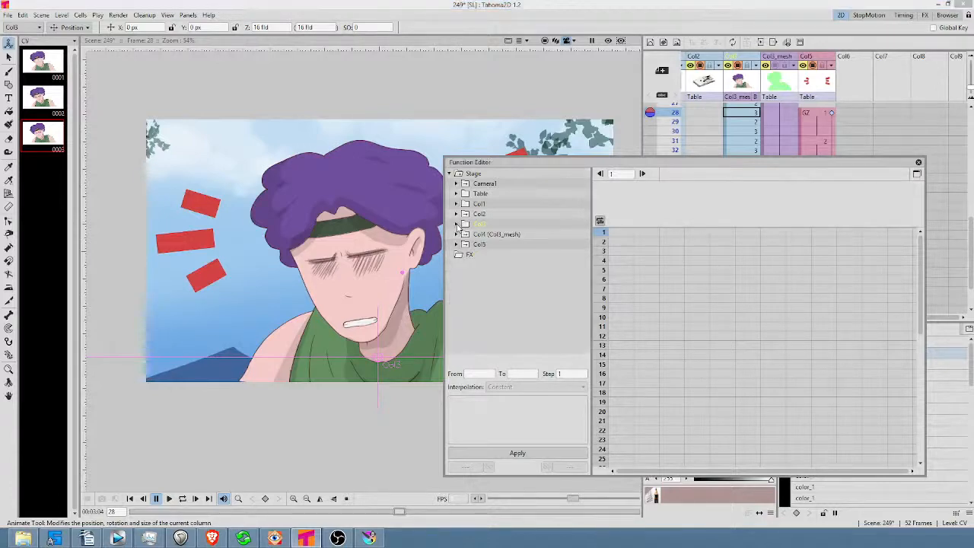
{"action": "left_click_drag", "start_coordinate": [584, 164], "coordinate": [366, 173]}
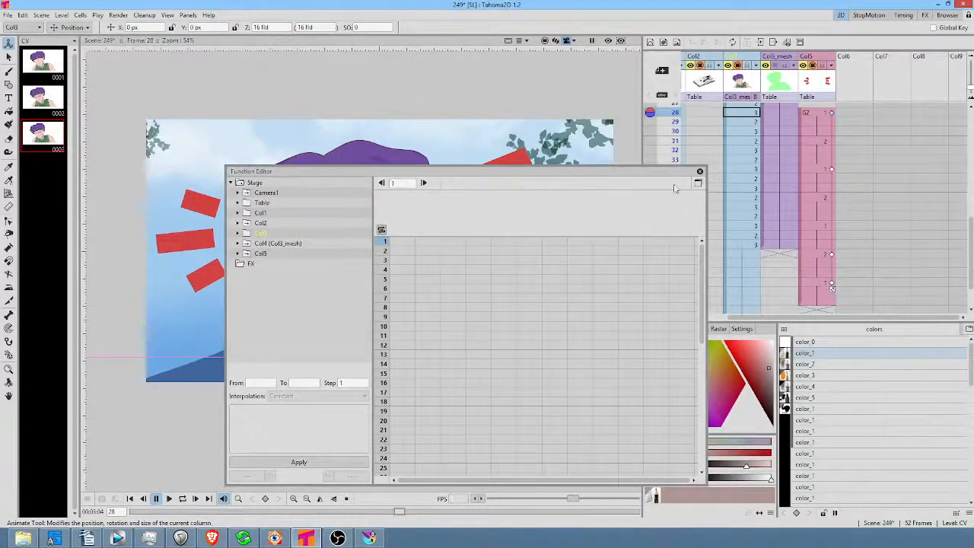
{"action": "left_click_drag", "start_coordinate": [700, 164], "coordinate": [592, 183]}
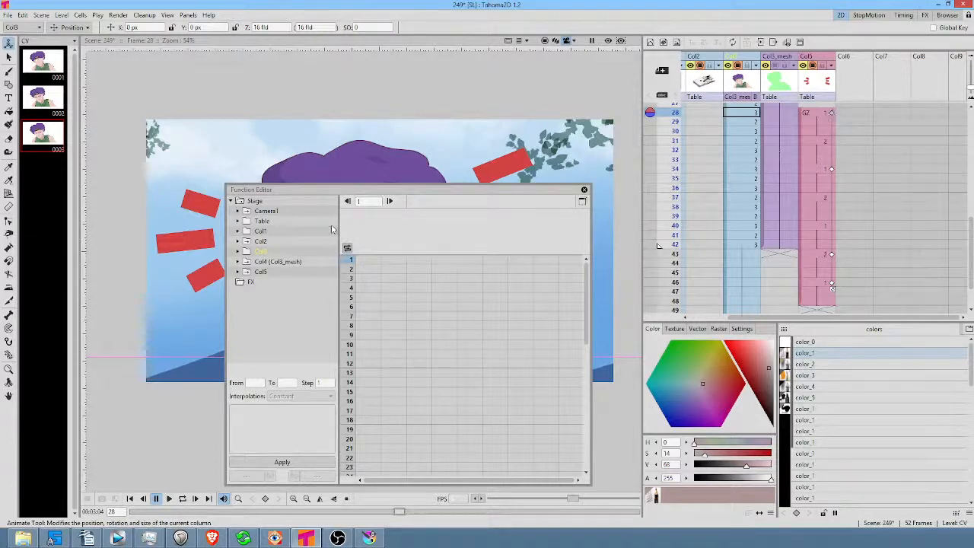
Display the bar column's Rotation and posPath channels in the Function Editor, examine them and close the editor.
{"action": "left_click", "coordinate": [238, 272]}
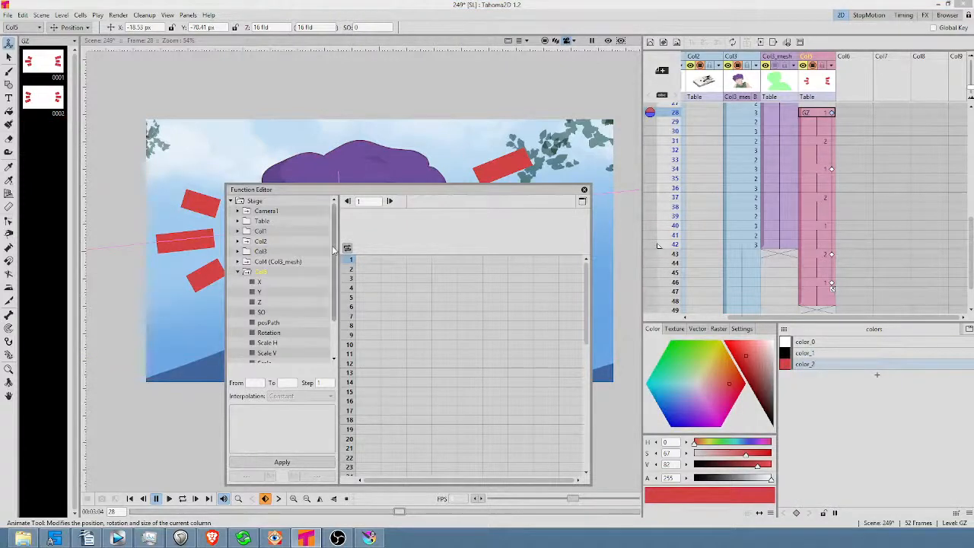
{"action": "scroll", "coordinate": [333, 251], "scroll_direction": "down", "scroll_amount": 2}
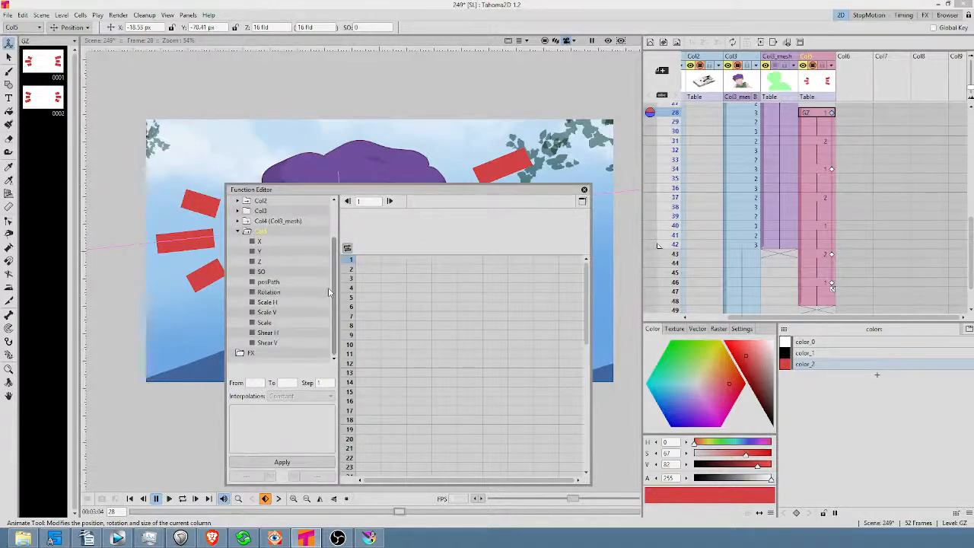
{"action": "left_click", "coordinate": [256, 294]}
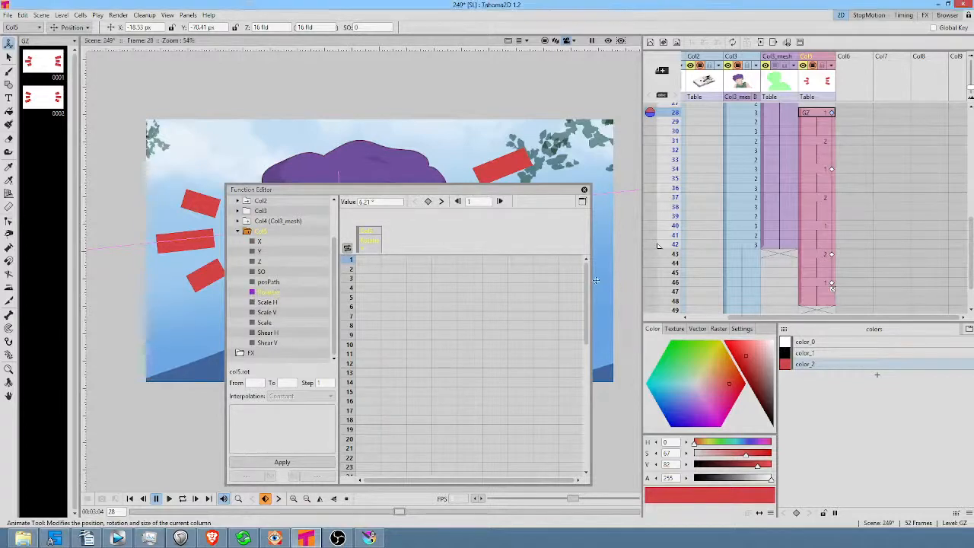
{"action": "left_click_drag", "start_coordinate": [591, 289], "coordinate": [793, 285]}
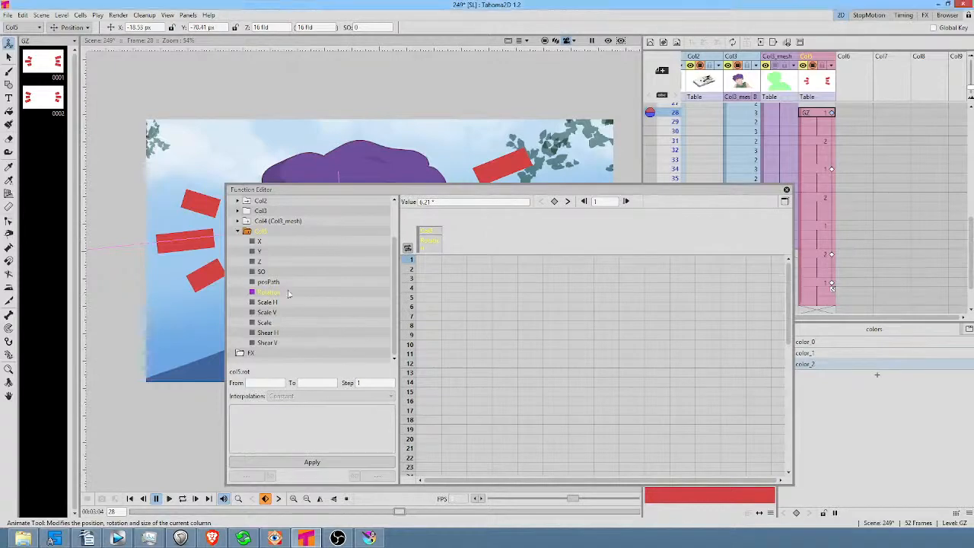
{"action": "left_click", "coordinate": [268, 282]}
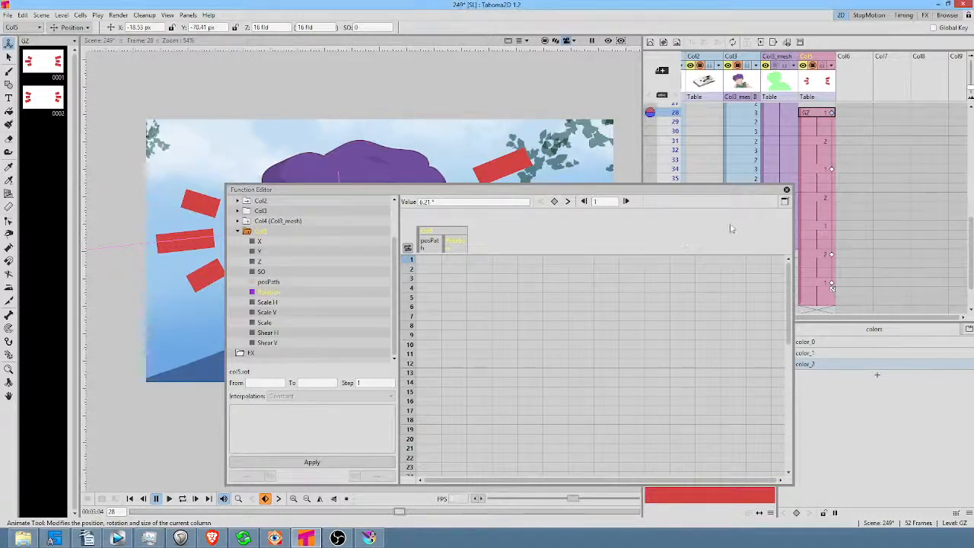
{"action": "left_click", "coordinate": [786, 190]}
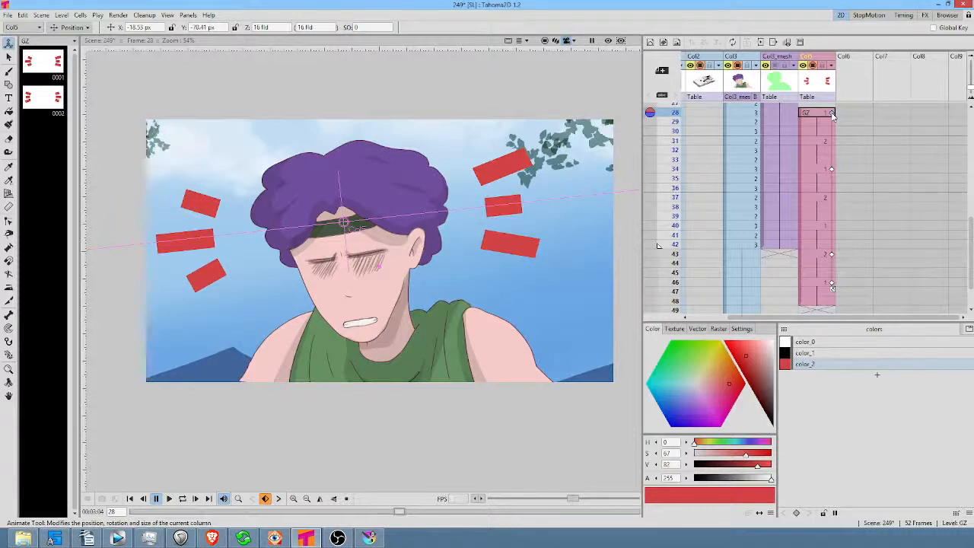
Copy the bar column's frame 28 keyframe and insert the copy at frame 33.
{"action": "left_click", "coordinate": [828, 159]}
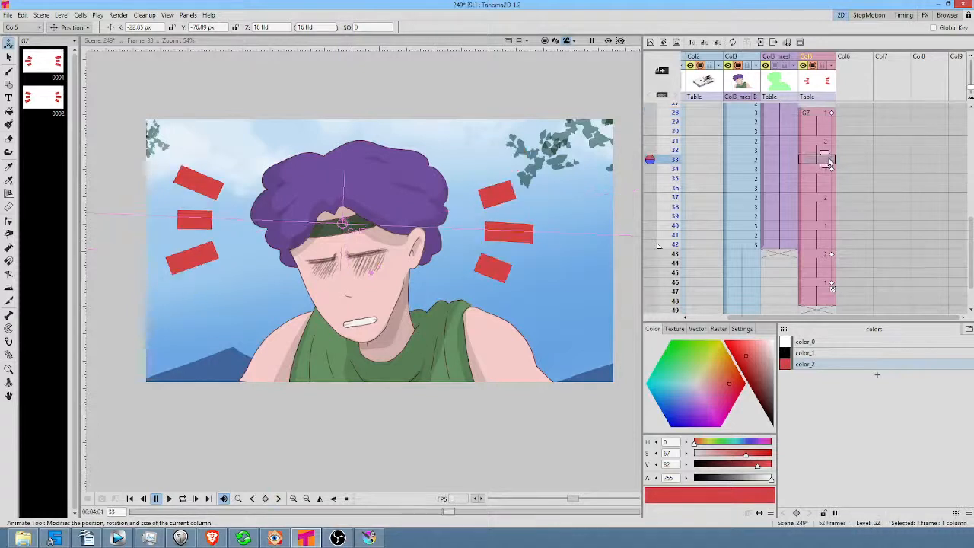
{"action": "left_click", "coordinate": [831, 160]}
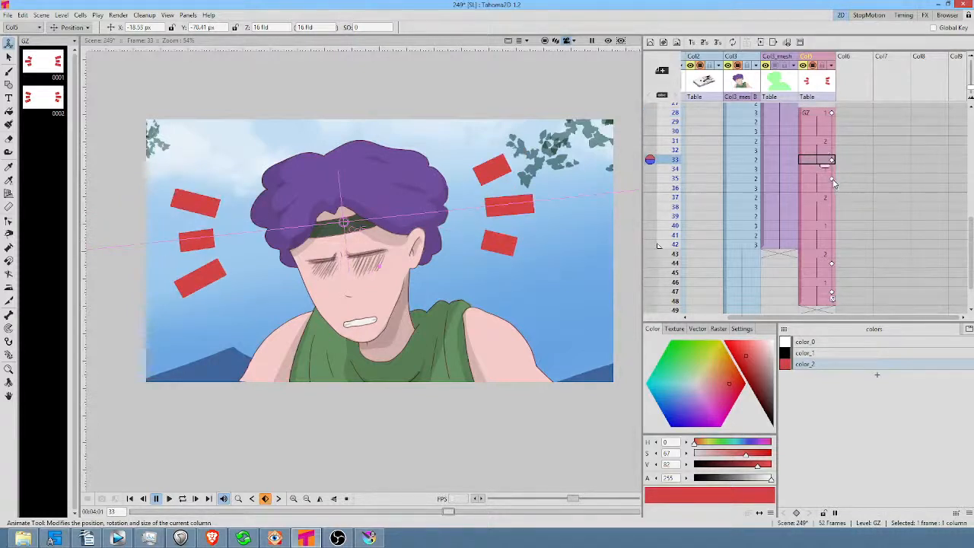
Move the bar column's keyframe from frame 35 to frame 34 and its keyframe from frame 44 to frame 43.
{"action": "left_click", "coordinate": [834, 179]}
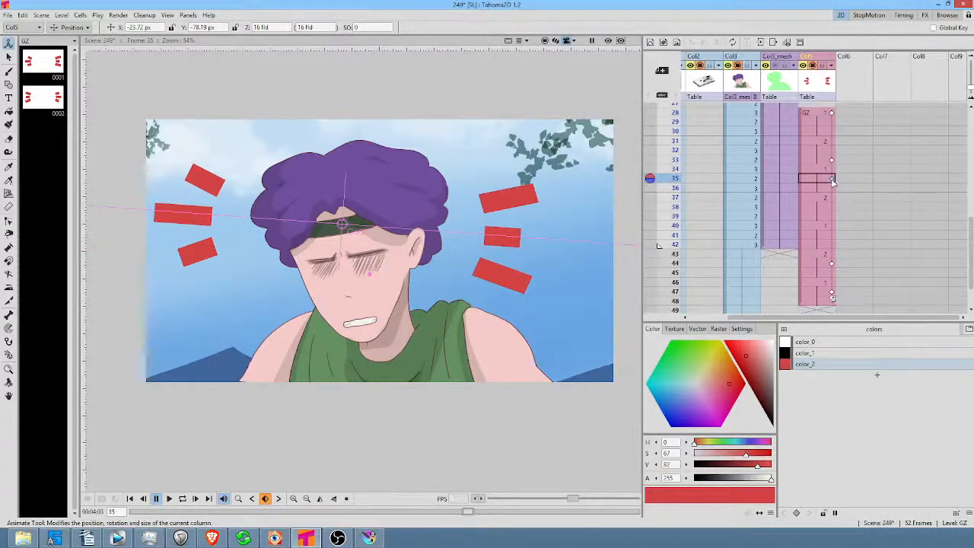
{"action": "left_click_drag", "start_coordinate": [832, 179], "coordinate": [832, 171]}
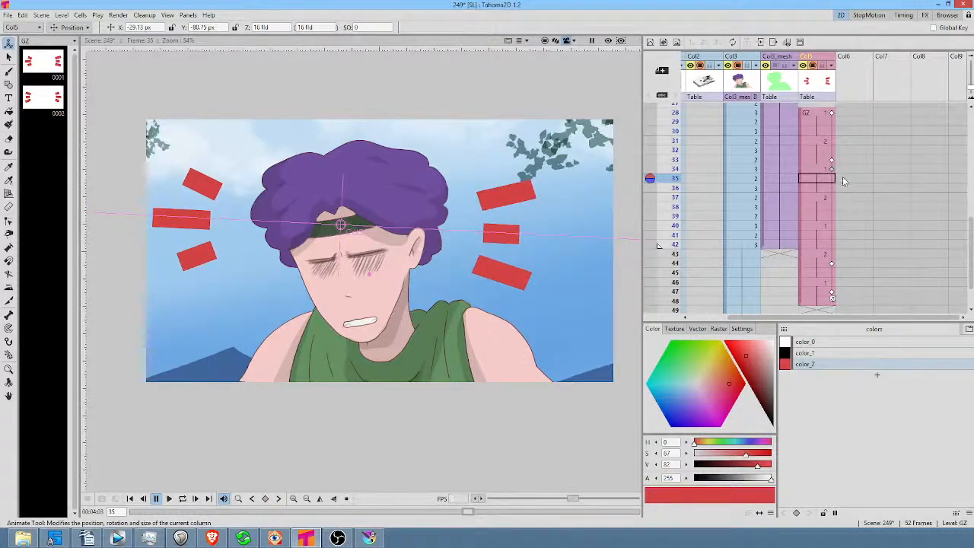
{"action": "left_click", "coordinate": [832, 263]}
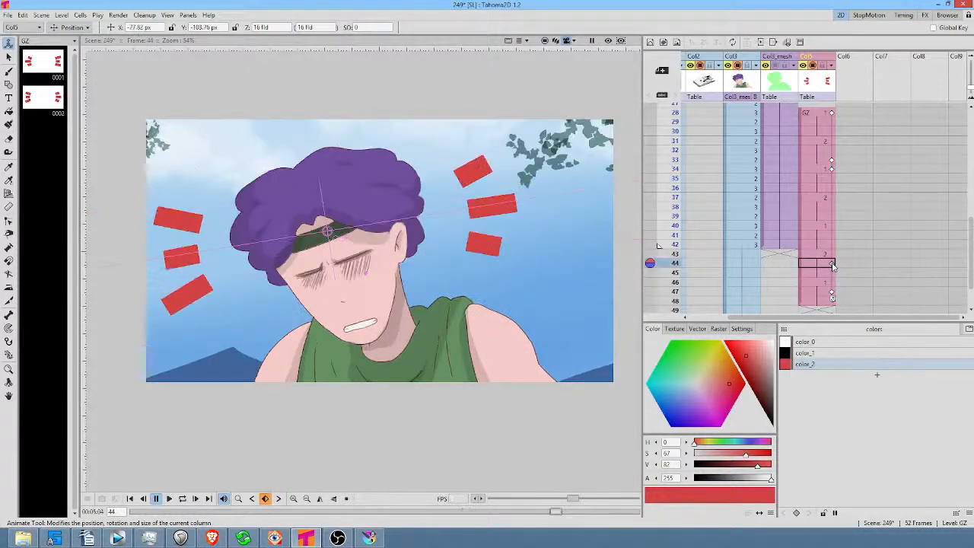
{"action": "left_click_drag", "start_coordinate": [831, 263], "coordinate": [834, 255]}
{"action": "scroll", "coordinate": [843, 257], "scroll_direction": "down", "scroll_amount": 2}
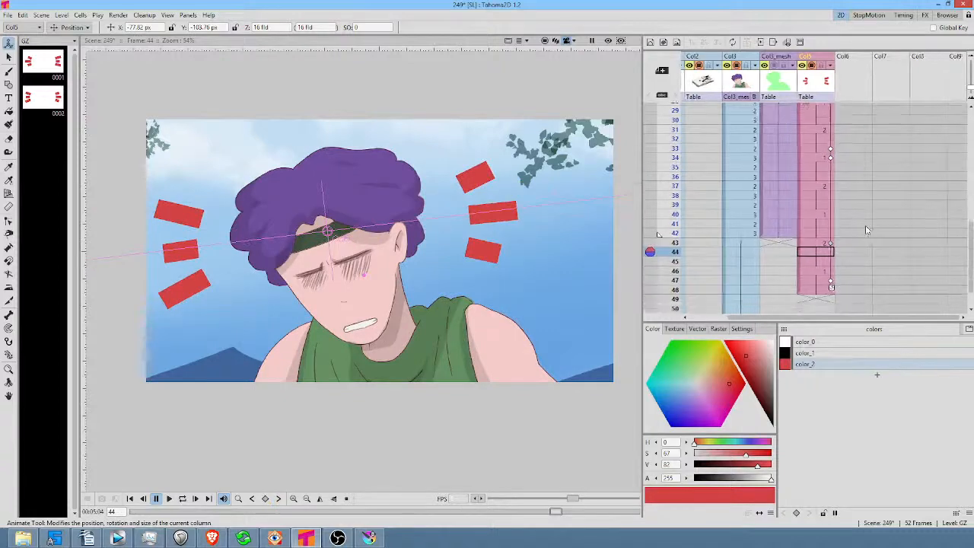
Insert a copy of the bar column's frame 34 keyframe at frame 42 and move the shifted keyframe back from frame 44 to 43.
{"action": "left_click", "coordinate": [832, 136]}
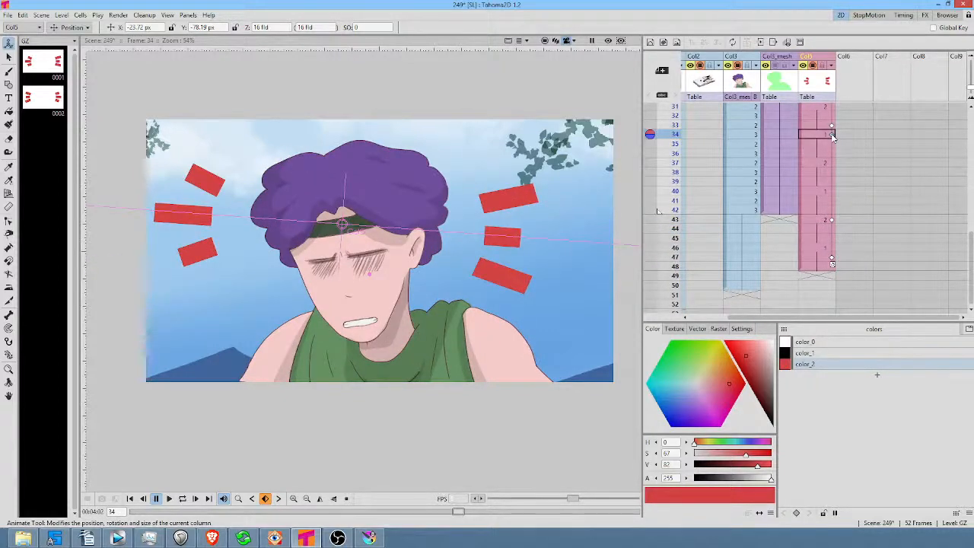
{"action": "left_click", "coordinate": [831, 210]}
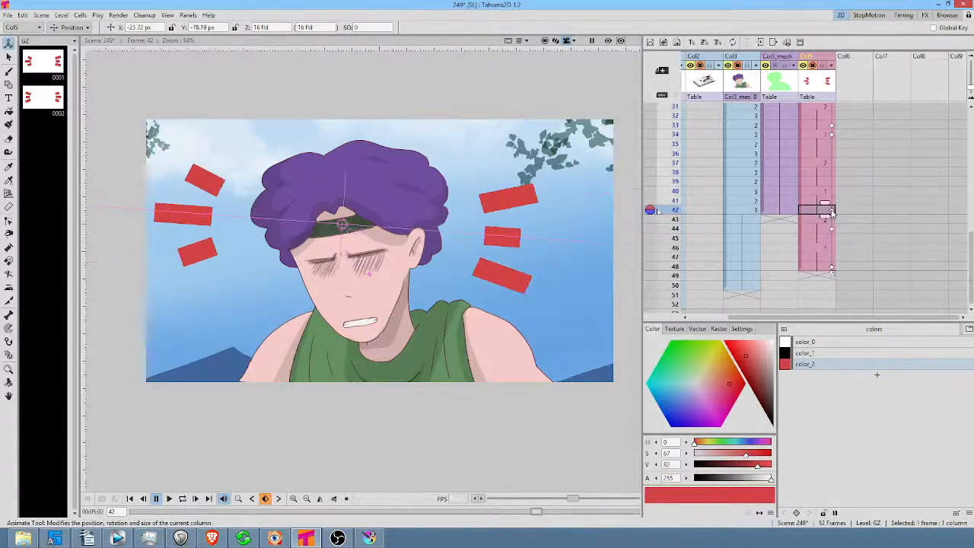
{"action": "left_click", "coordinate": [831, 211]}
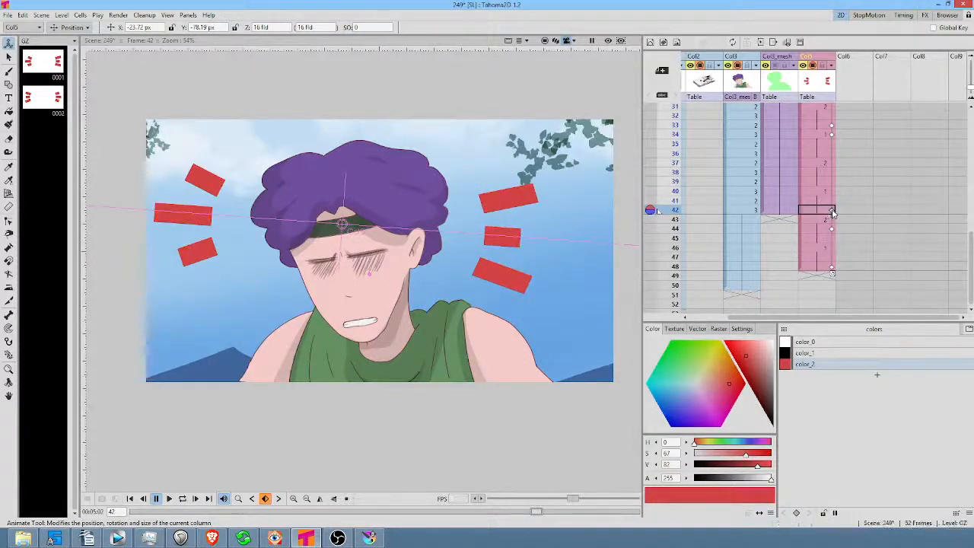
{"action": "left_click", "coordinate": [833, 230]}
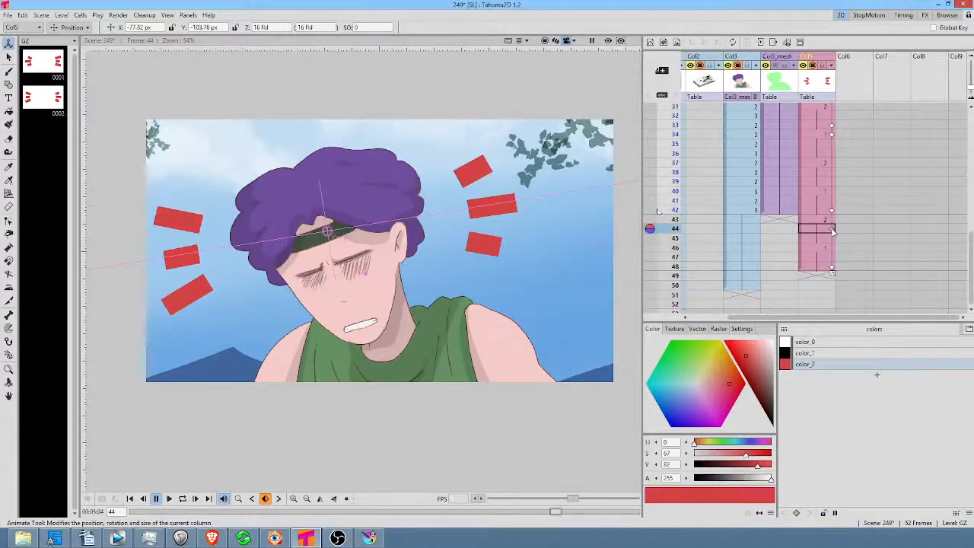
{"action": "left_click_drag", "start_coordinate": [832, 229], "coordinate": [833, 220]}
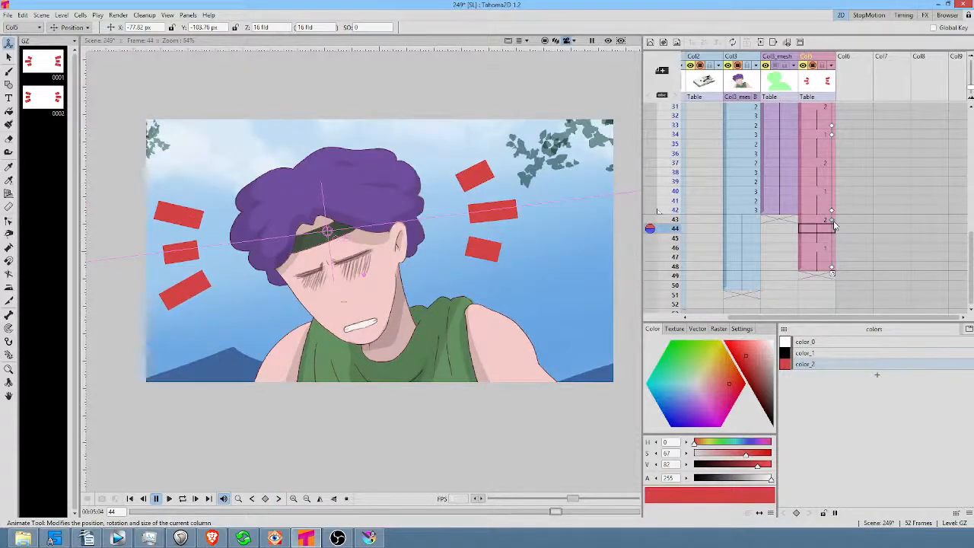
Insert a copy of the bar column's frame 43 keyframe at frame 47 and move the shifted keyframe back from frame 49 to 48.
{"action": "left_click", "coordinate": [833, 267]}
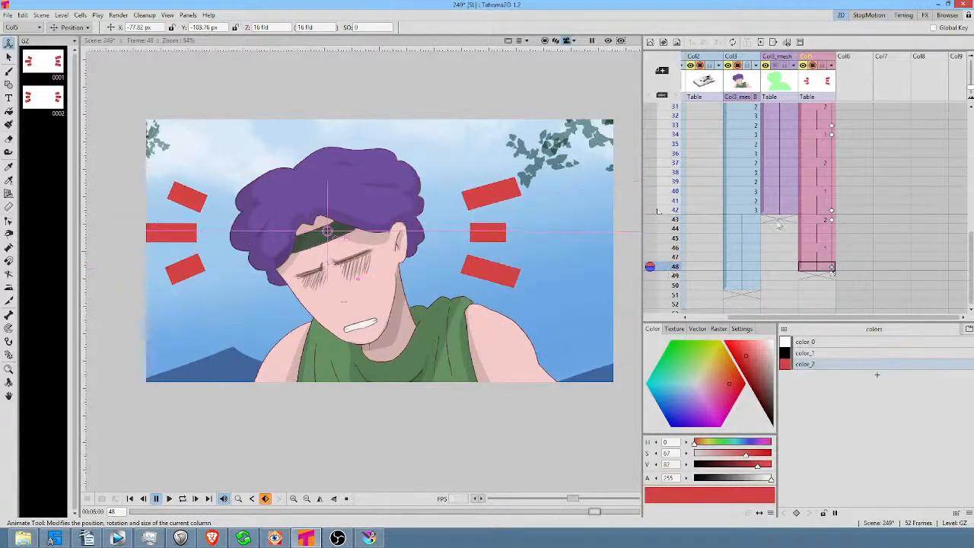
{"action": "left_click", "coordinate": [832, 220]}
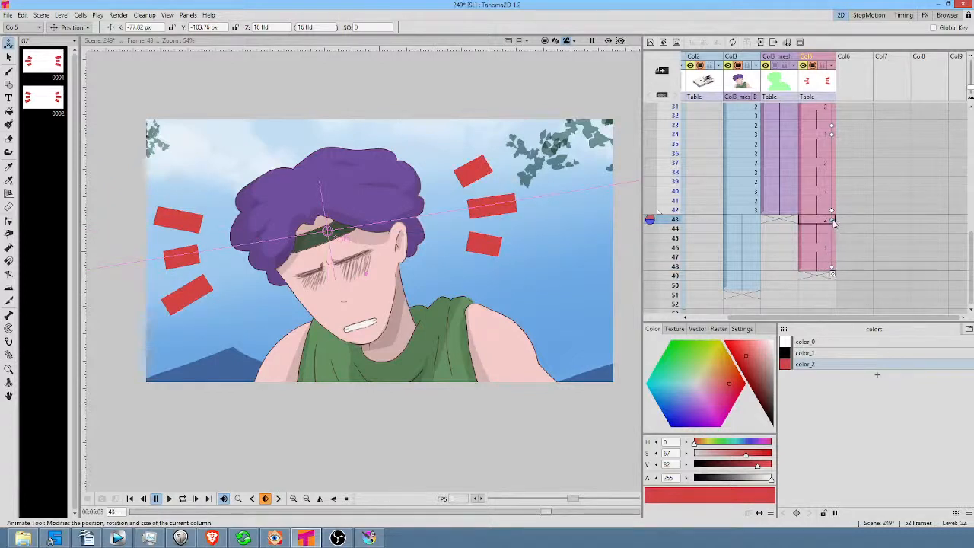
{"action": "left_click", "coordinate": [831, 258]}
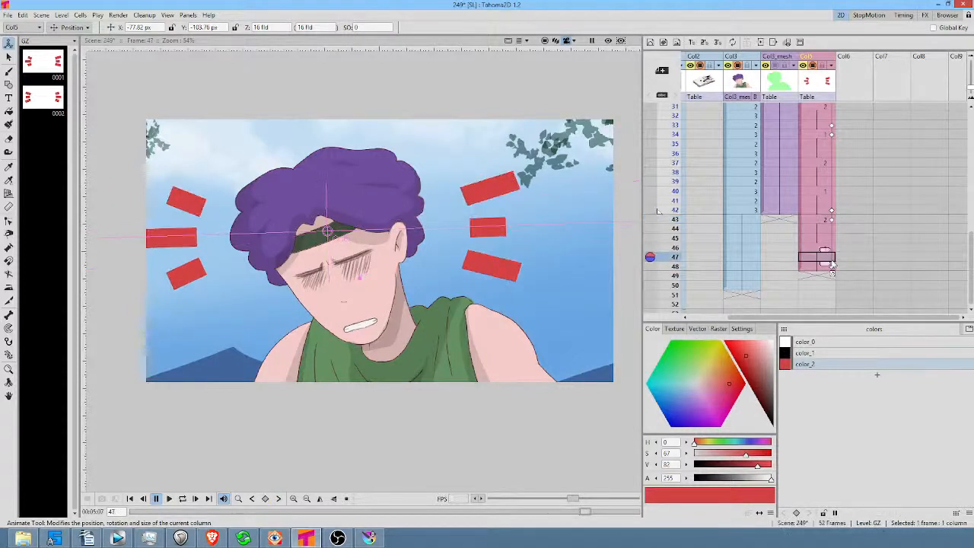
{"action": "key", "text": "ctrl+v"}
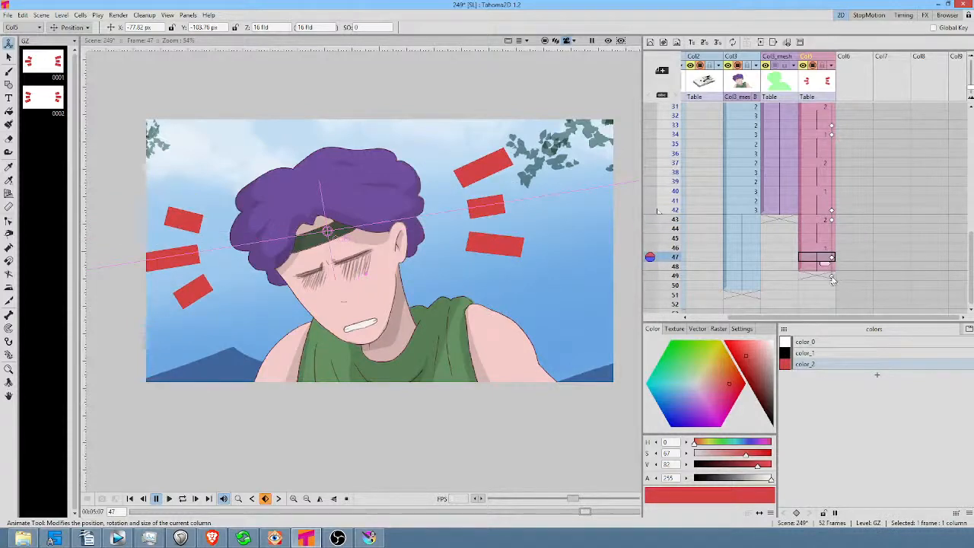
{"action": "left_click", "coordinate": [832, 277]}
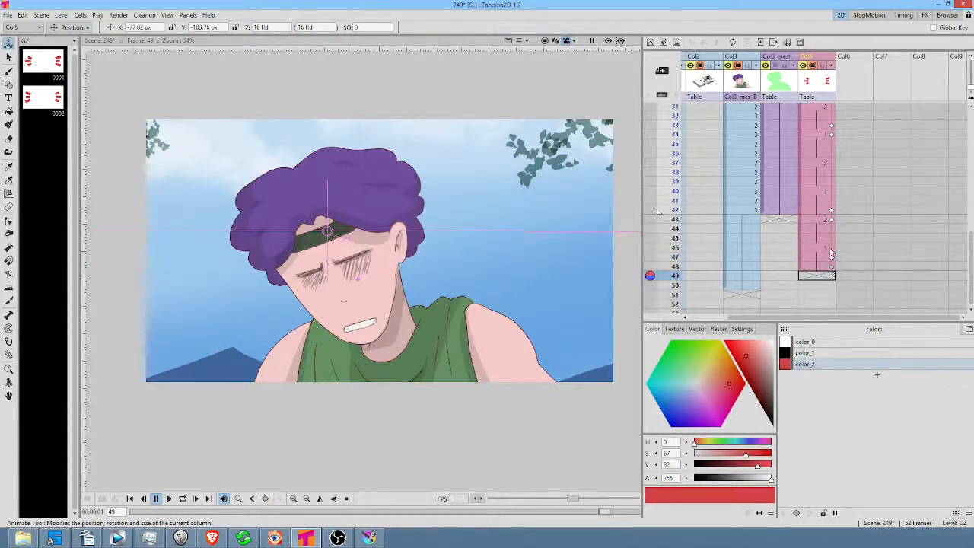
Play the whole animation from frame 1 to check the red bars' motion, and stop the playback.
{"action": "scroll", "coordinate": [830, 238], "scroll_direction": "up", "scroll_amount": 2}
{"action": "scroll", "coordinate": [831, 222], "scroll_direction": "down", "scroll_amount": 2}
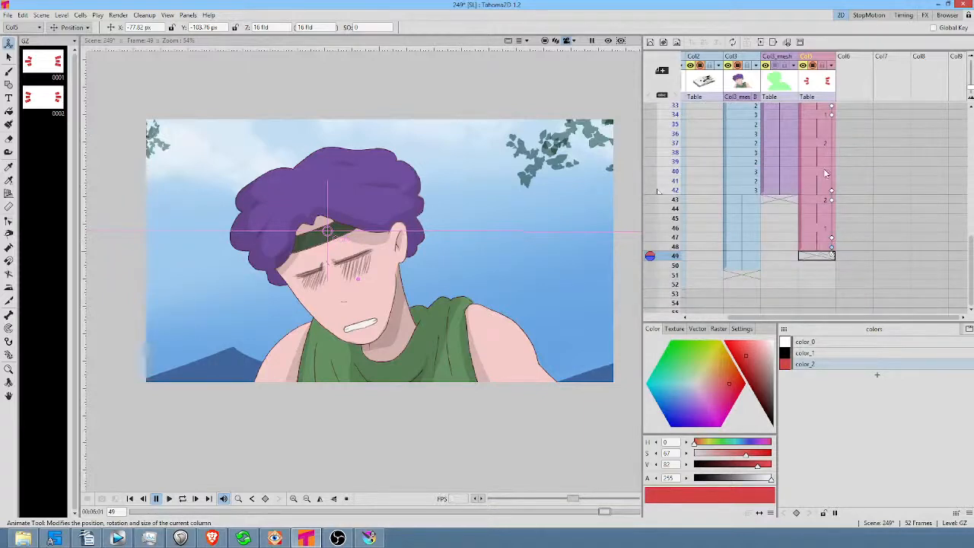
{"action": "scroll", "coordinate": [826, 173], "scroll_direction": "up", "scroll_amount": 3}
{"action": "left_click", "coordinate": [670, 143]}
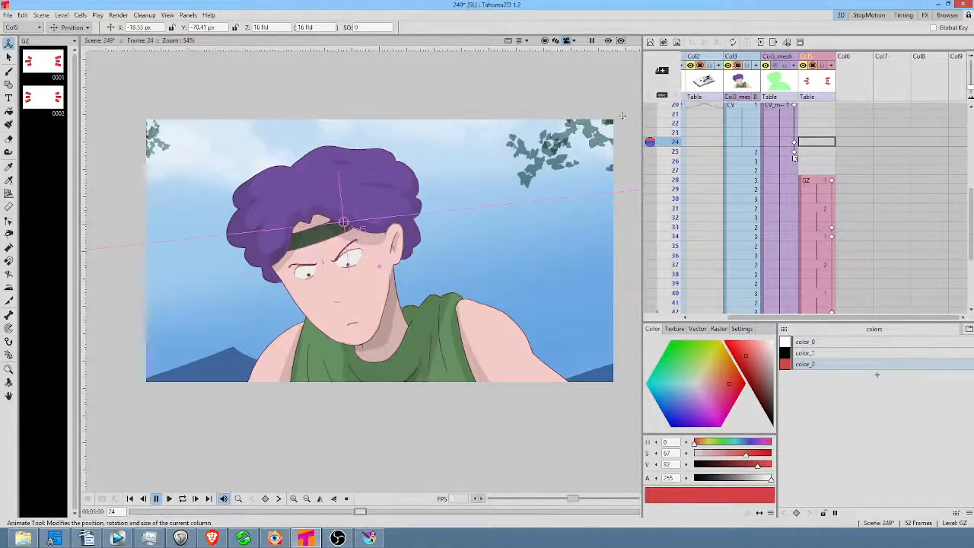
{"action": "left_click", "coordinate": [676, 109]}
{"action": "scroll", "coordinate": [677, 109], "scroll_direction": "up", "scroll_amount": 5}
{"action": "left_click", "coordinate": [676, 107]}
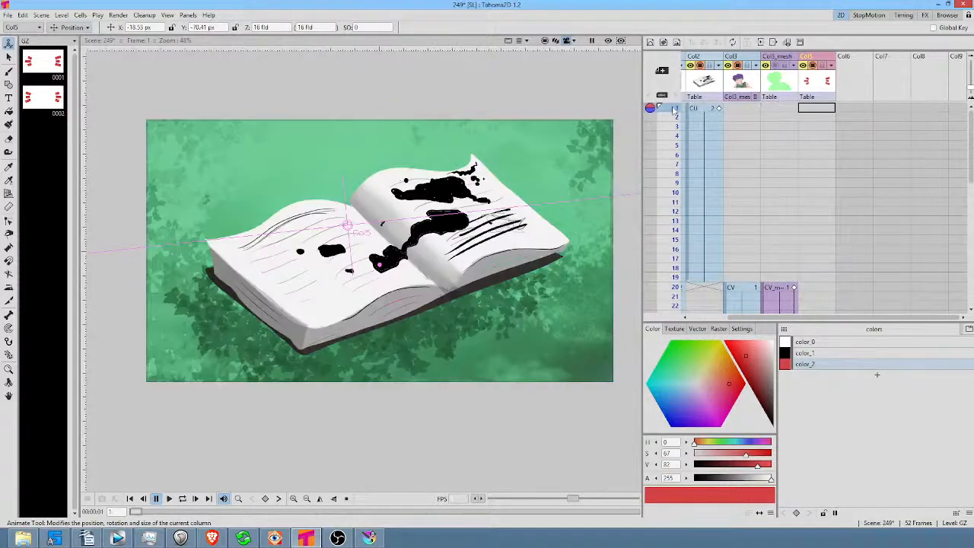
{"action": "scroll", "coordinate": [506, 135], "scroll_direction": "up", "scroll_amount": 2}
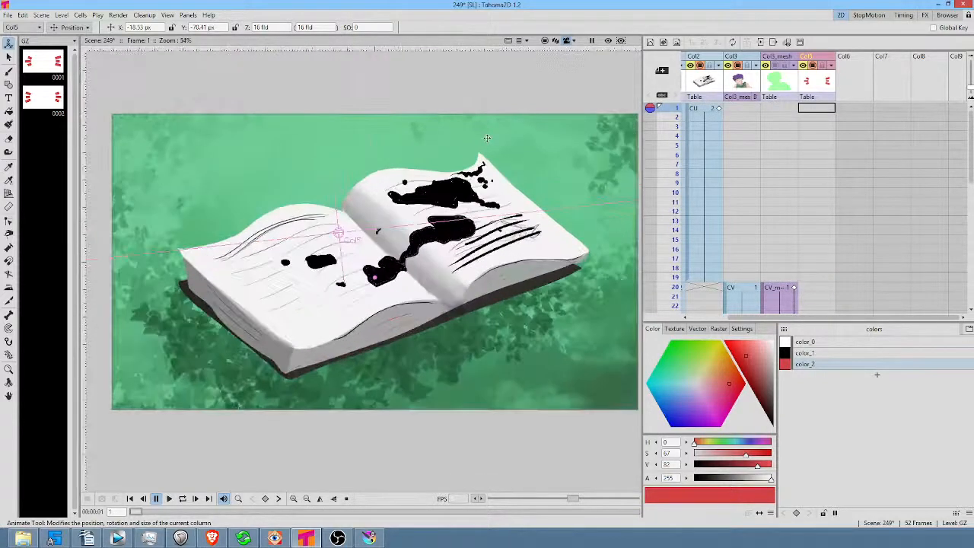
{"action": "scroll", "coordinate": [503, 145], "scroll_direction": "down", "scroll_amount": 2}
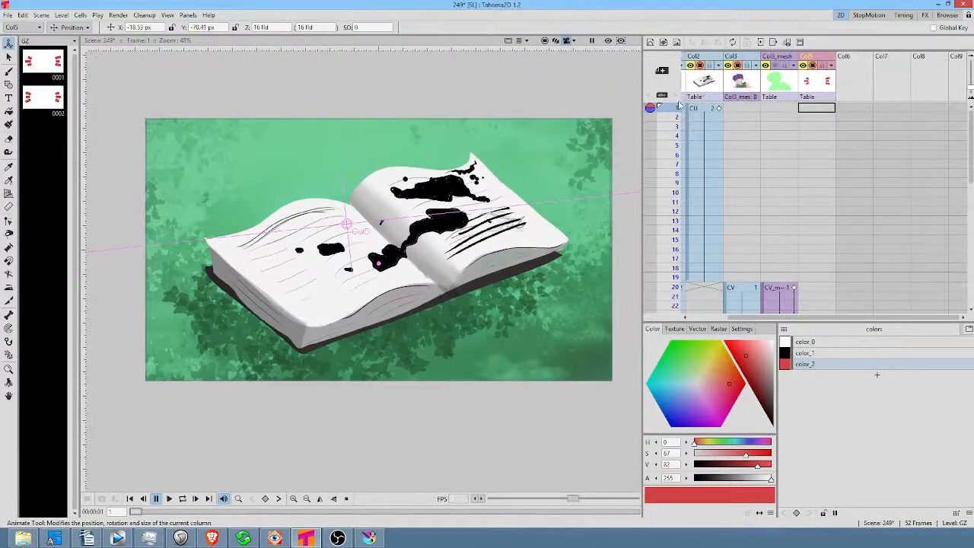
{"action": "key", "text": "p"}
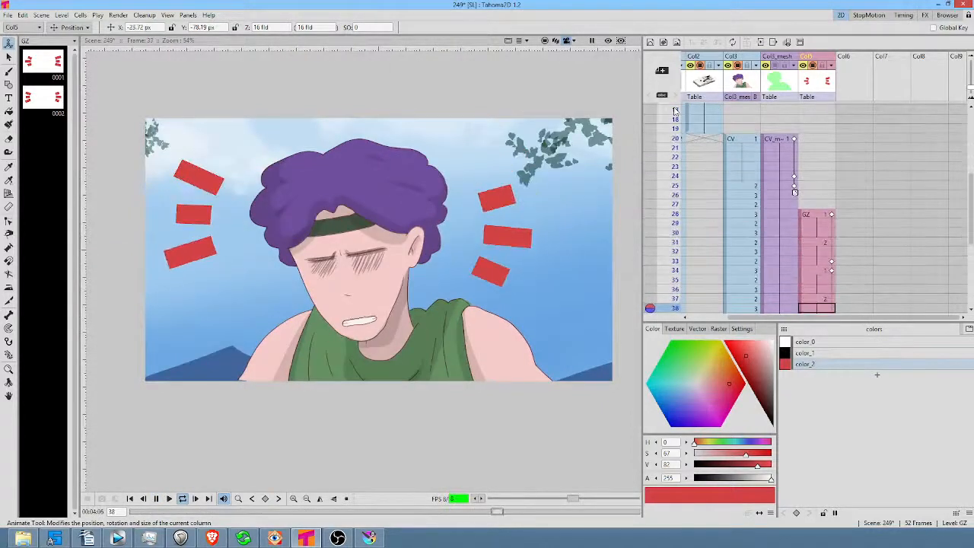
{"action": "key", "text": "p"}
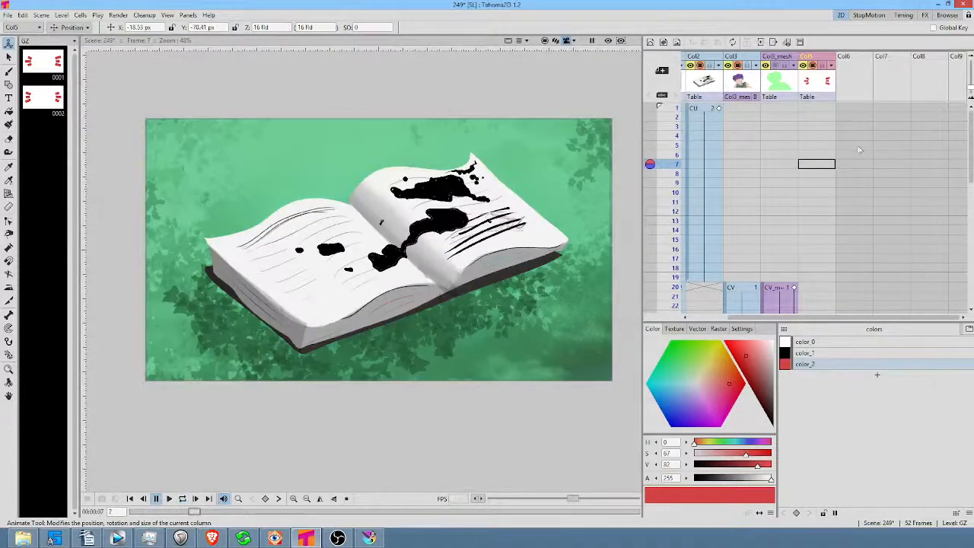
Extend the end of the playback range from frame 42 to frame 49.
{"action": "scroll", "coordinate": [801, 152], "scroll_direction": "down", "scroll_amount": 8}
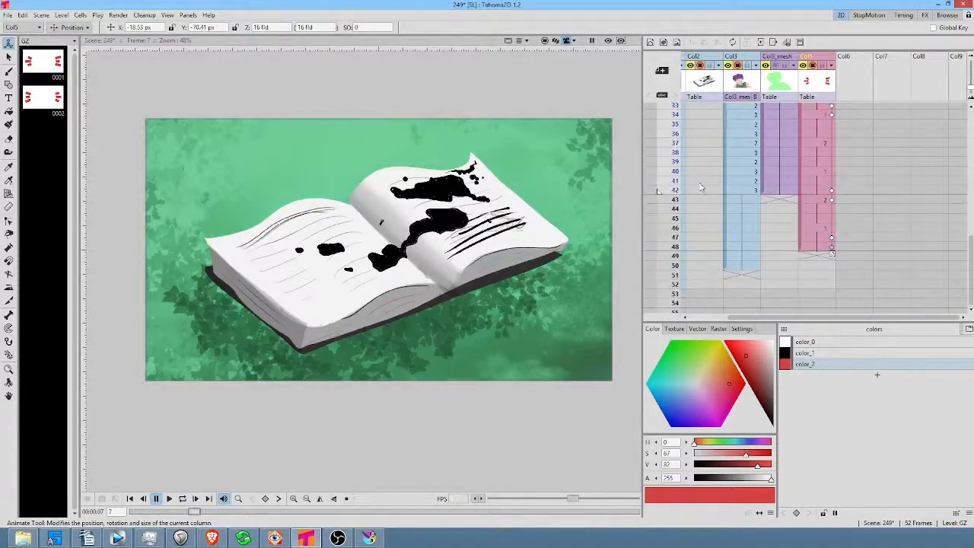
{"action": "left_click_drag", "start_coordinate": [659, 191], "coordinate": [660, 257]}
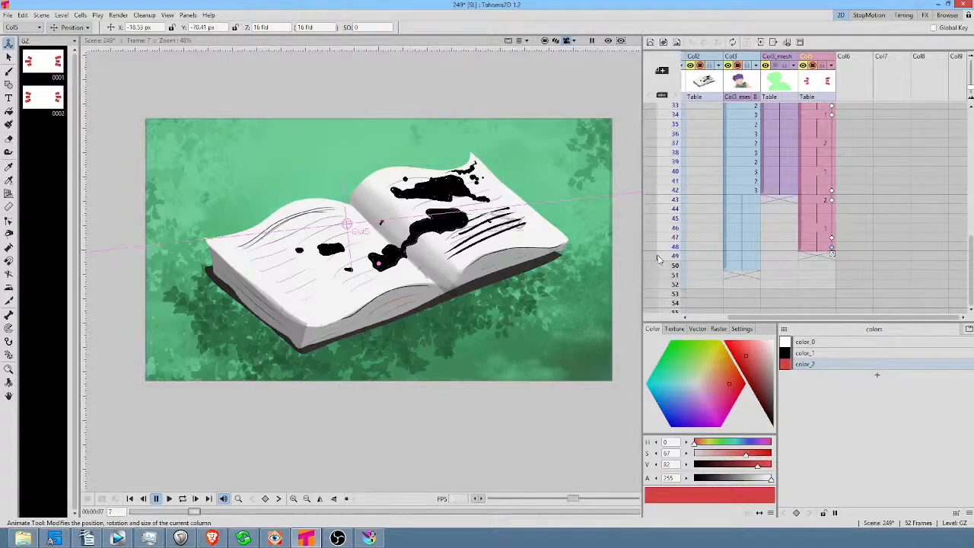
Examine frames 37 to 44 of the character shot, comparing the red bars' placement with the head movement.
{"action": "left_click", "coordinate": [743, 201]}
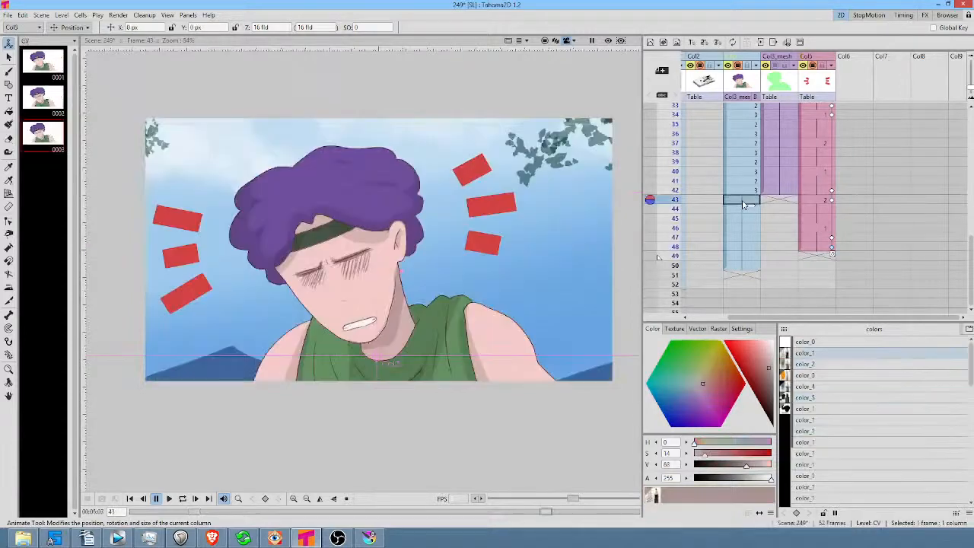
{"action": "left_click", "coordinate": [675, 109]}
{"action": "mouse_move", "coordinate": [675, 118]}
{"action": "left_mouse_down"}
{"action": "mouse_move", "coordinate": [666, 225]}
{"action": "mouse_move", "coordinate": [668, 212]}
{"action": "left_mouse_up"}
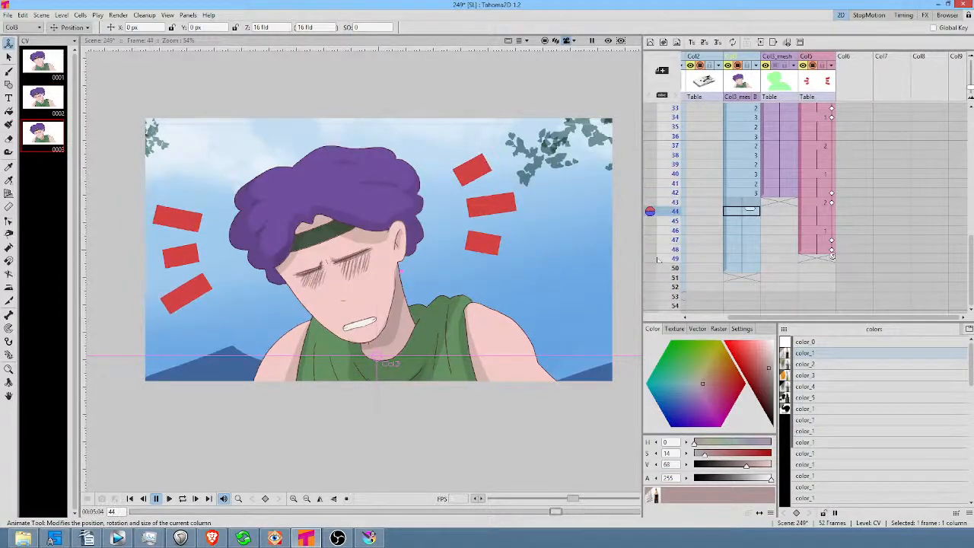
{"action": "key", "text": "alt+Tab"}
{"action": "left_click", "coordinate": [665, 193]}
{"action": "key", "text": "ctrl+shift+r"}
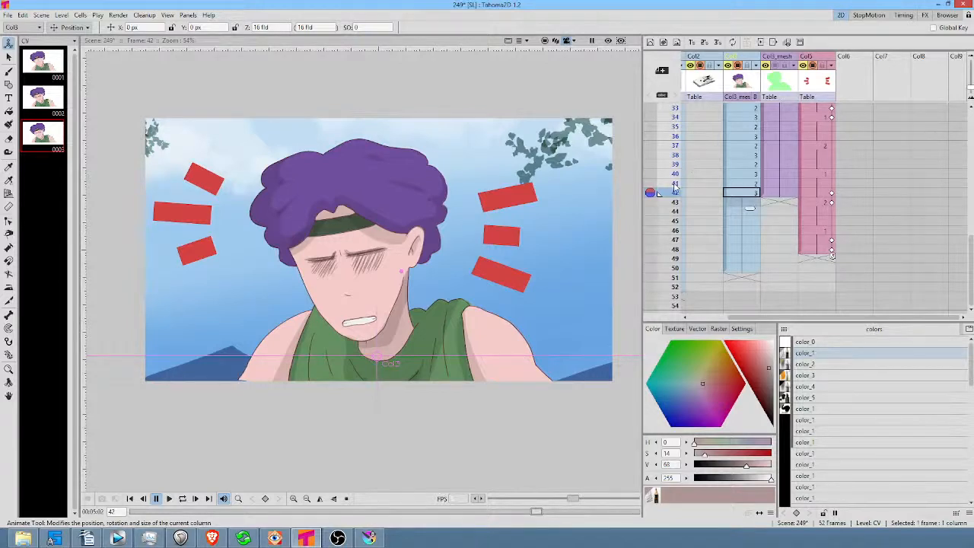
{"action": "left_click_drag", "start_coordinate": [674, 187], "coordinate": [677, 145]}
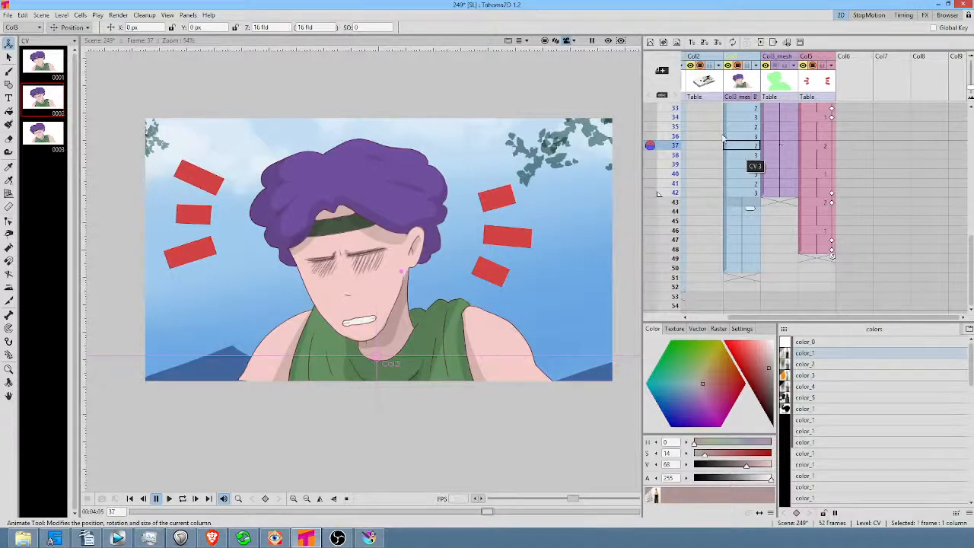
Scrub from frame 1 through the book shot and into the character shot to review the scene's opening.
{"action": "scroll", "coordinate": [701, 136], "scroll_direction": "up", "scroll_amount": 8}
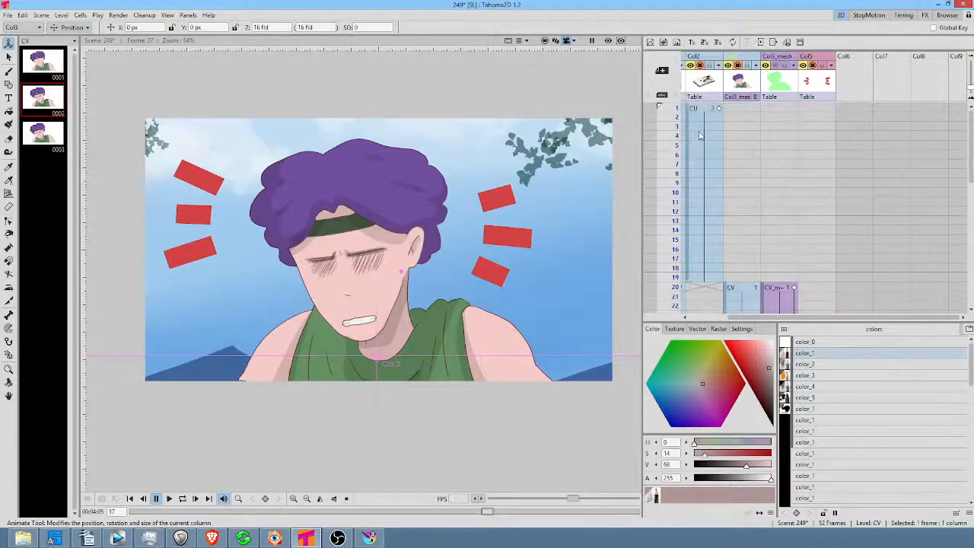
{"action": "left_click_drag", "start_coordinate": [673, 115], "coordinate": [661, 254]}
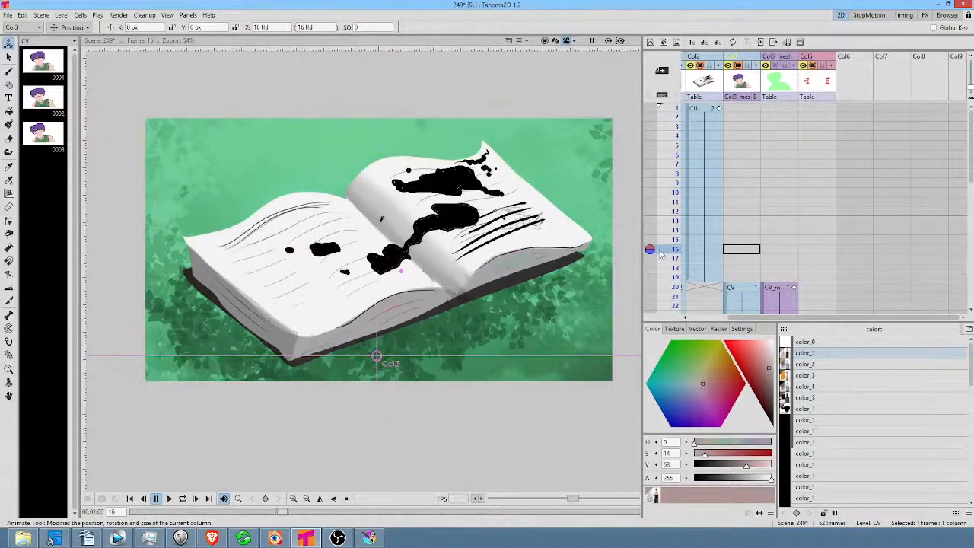
{"action": "scroll", "coordinate": [813, 212], "scroll_direction": "down", "scroll_amount": 3}
{"action": "scroll", "coordinate": [813, 212], "scroll_direction": "left", "scroll_amount": 1}
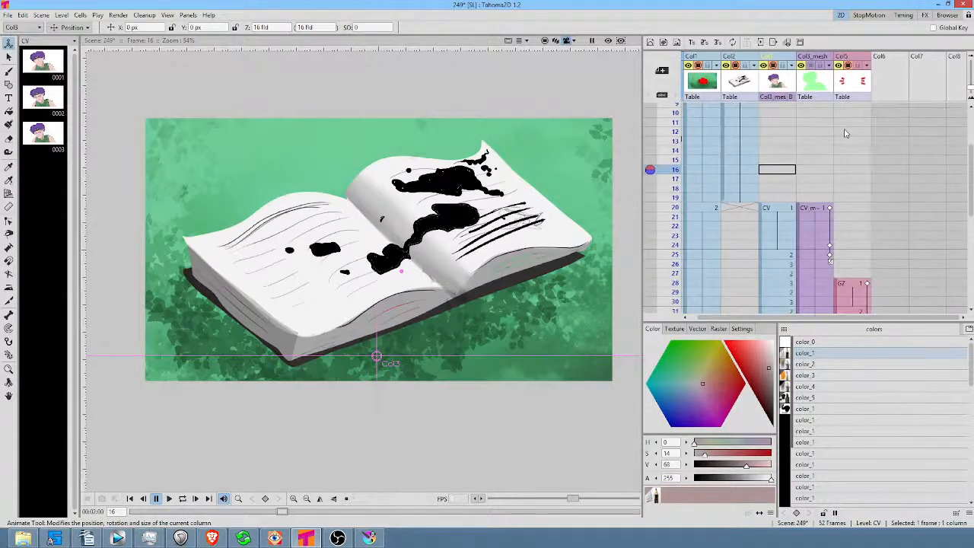
{"action": "left_click_drag", "start_coordinate": [671, 171], "coordinate": [676, 245]}
{"action": "scroll", "coordinate": [795, 204], "scroll_direction": "down", "scroll_amount": 2}
{"action": "scroll", "coordinate": [795, 203], "scroll_direction": "left", "scroll_amount": 1}
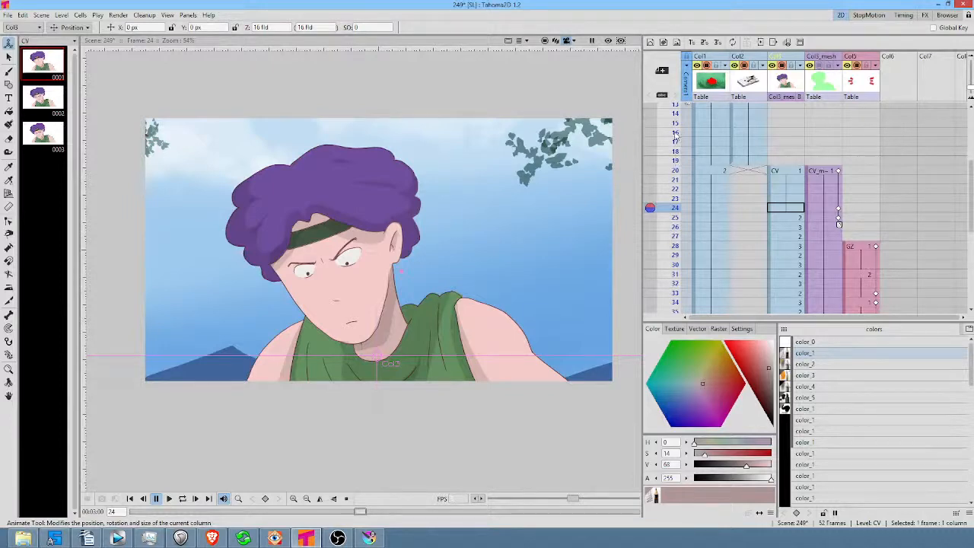
{"action": "scroll", "coordinate": [677, 137], "scroll_direction": "up", "scroll_amount": 4}
{"action": "mouse_move", "coordinate": [679, 107]}
{"action": "left_mouse_down"}
{"action": "mouse_move", "coordinate": [673, 186]}
{"action": "mouse_move", "coordinate": [650, 220]}
{"action": "mouse_move", "coordinate": [647, 290]}
{"action": "left_mouse_up"}
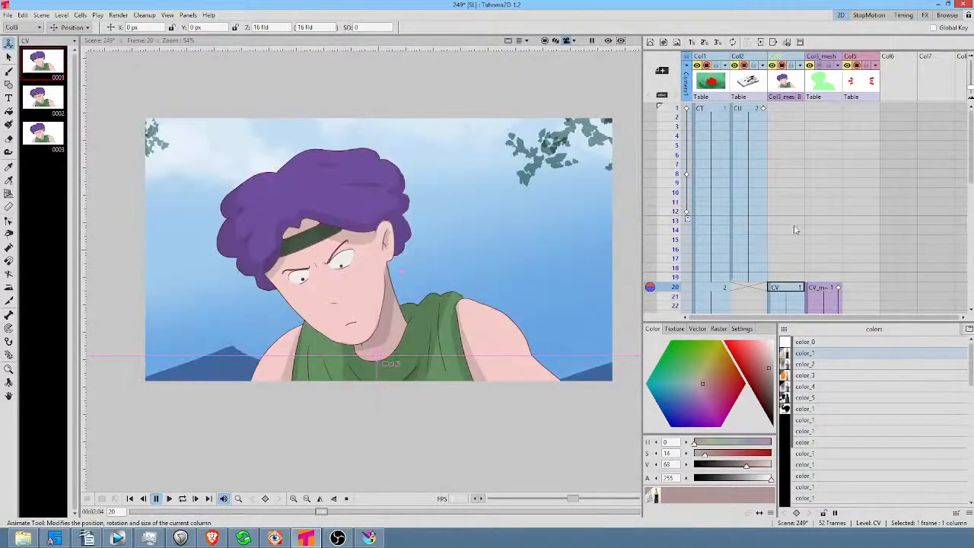
Scrub the character shot from frame 20 to frame 32 and select the bar column's first drawing at frame 28.
{"action": "scroll", "coordinate": [794, 224], "scroll_direction": "down", "scroll_amount": 3}
{"action": "scroll", "coordinate": [787, 189], "scroll_direction": "down", "scroll_amount": 4}
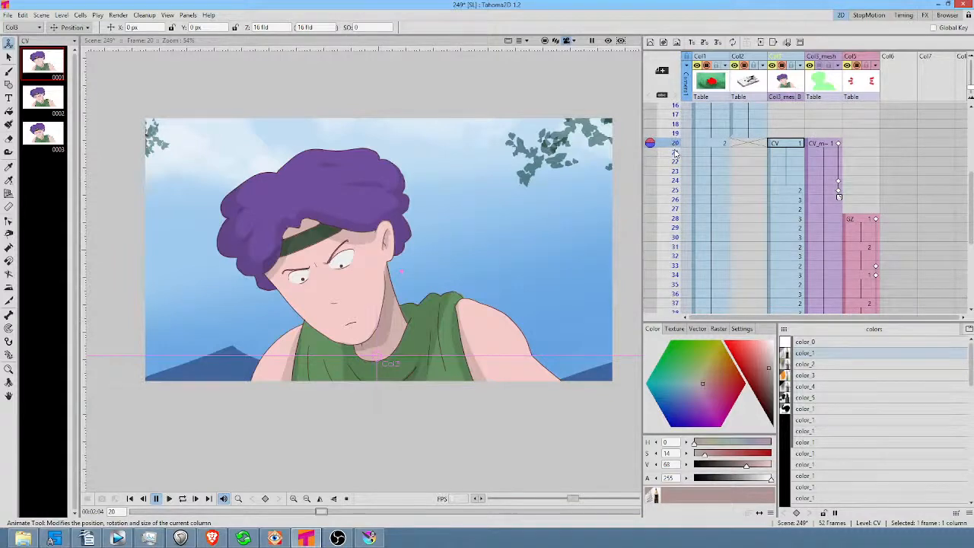
{"action": "mouse_move", "coordinate": [673, 145]}
{"action": "left_mouse_down"}
{"action": "mouse_move", "coordinate": [677, 284]}
{"action": "mouse_move", "coordinate": [676, 256]}
{"action": "left_mouse_up"}
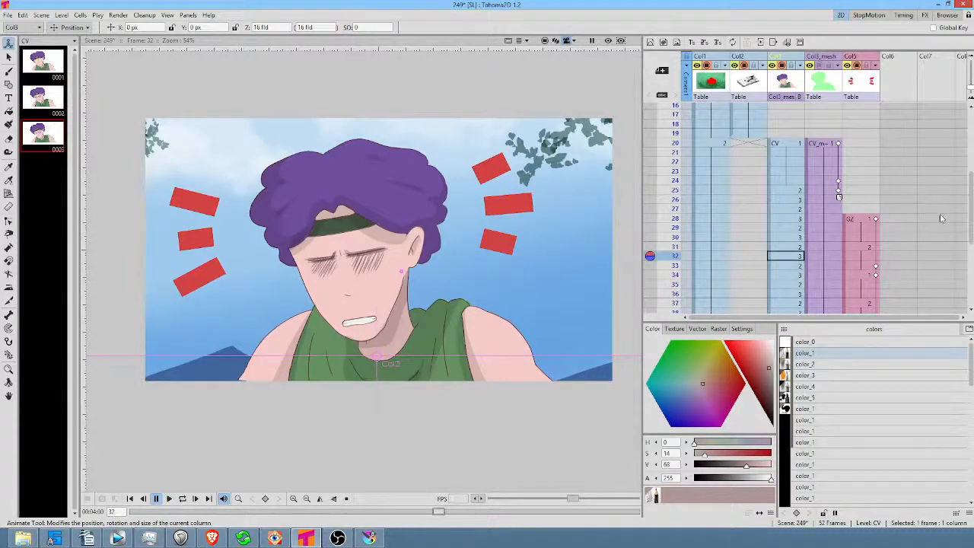
{"action": "left_click", "coordinate": [859, 219]}
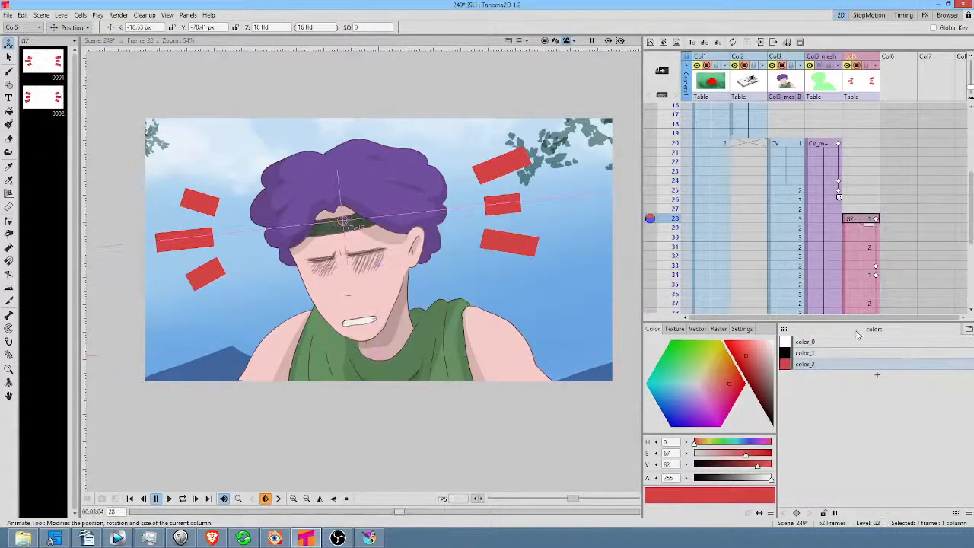
Soften the red of the impact bars by setting color_2 to saturation 57 and value 77, and check it up to frame 30.
{"action": "left_click", "coordinate": [759, 359]}
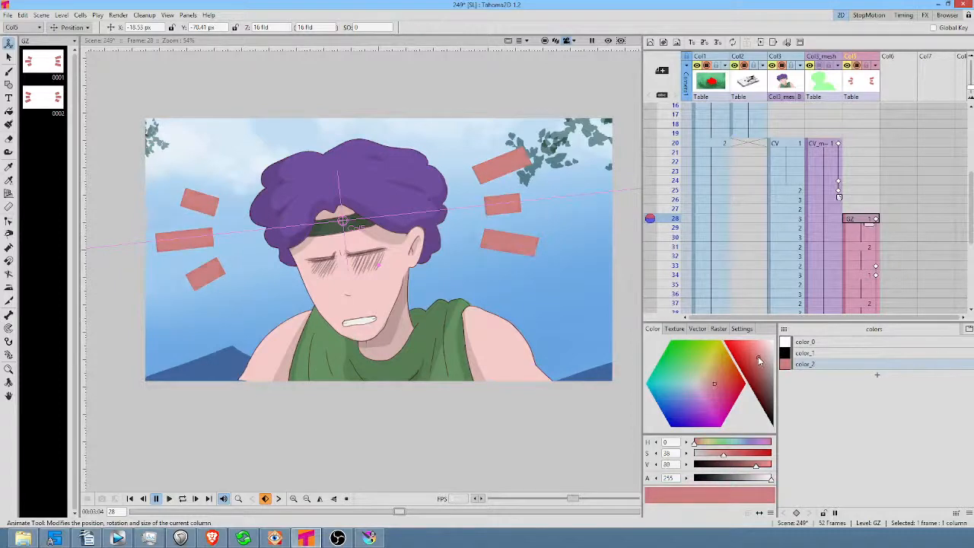
{"action": "left_click", "coordinate": [754, 356]}
{"action": "left_click_drag", "start_coordinate": [753, 356], "coordinate": [752, 360]}
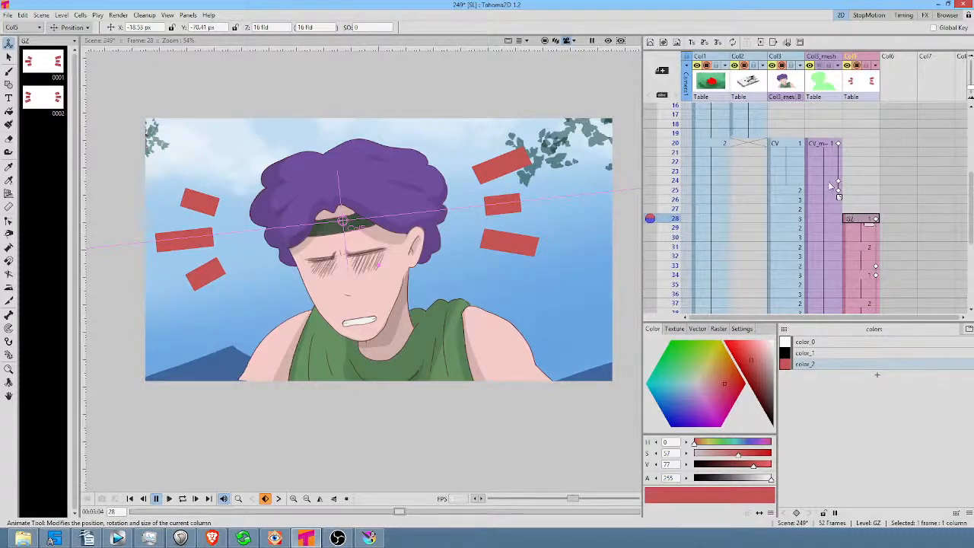
{"action": "mouse_move", "coordinate": [674, 127]}
{"action": "left_mouse_down"}
{"action": "mouse_move", "coordinate": [663, 276]}
{"action": "mouse_move", "coordinate": [669, 238]}
{"action": "left_mouse_up"}
{"action": "scroll", "coordinate": [767, 134], "scroll_direction": "up", "scroll_amount": 1}
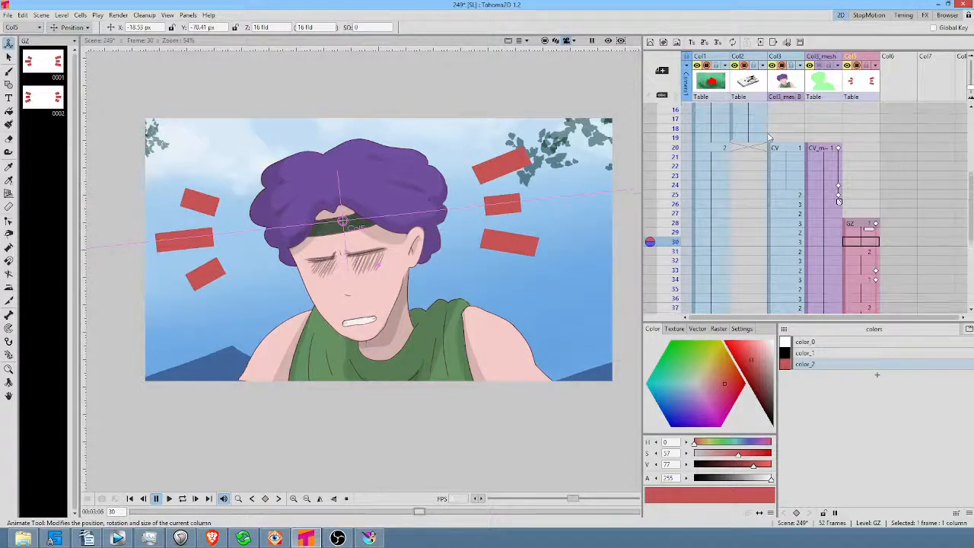
Select the camera column and scrub the book shot from frame 1 to frame 19.
{"action": "left_click", "coordinate": [687, 84]}
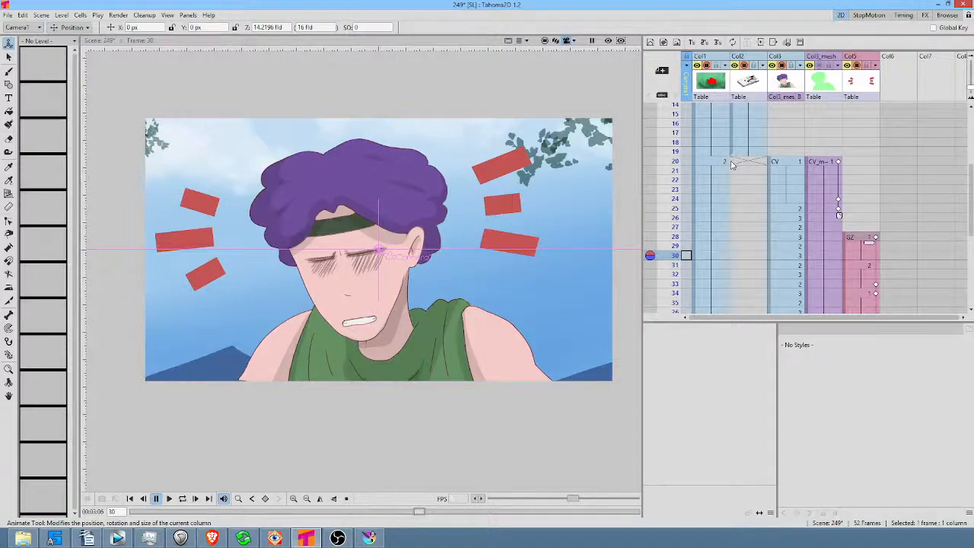
{"action": "left_click", "coordinate": [676, 162]}
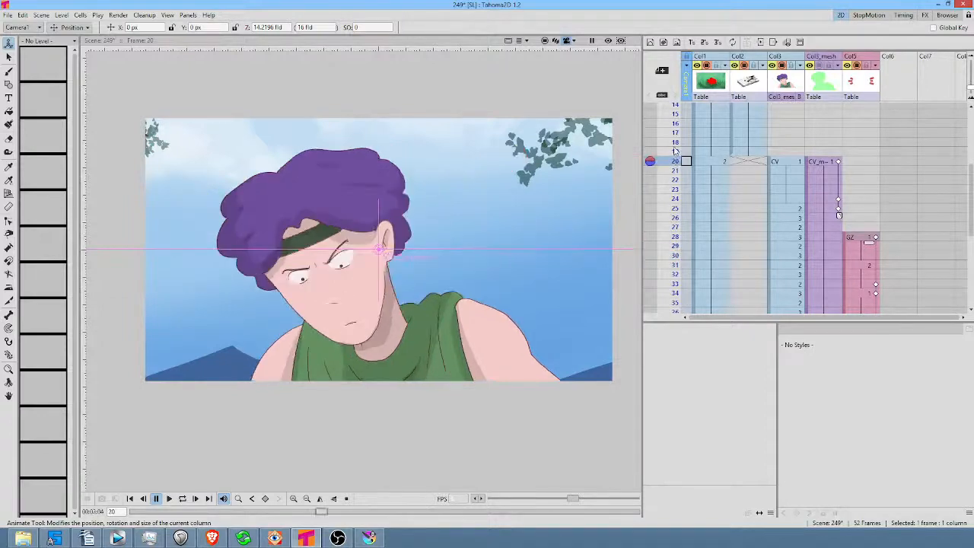
{"action": "scroll", "coordinate": [676, 153], "scroll_direction": "up", "scroll_amount": 4}
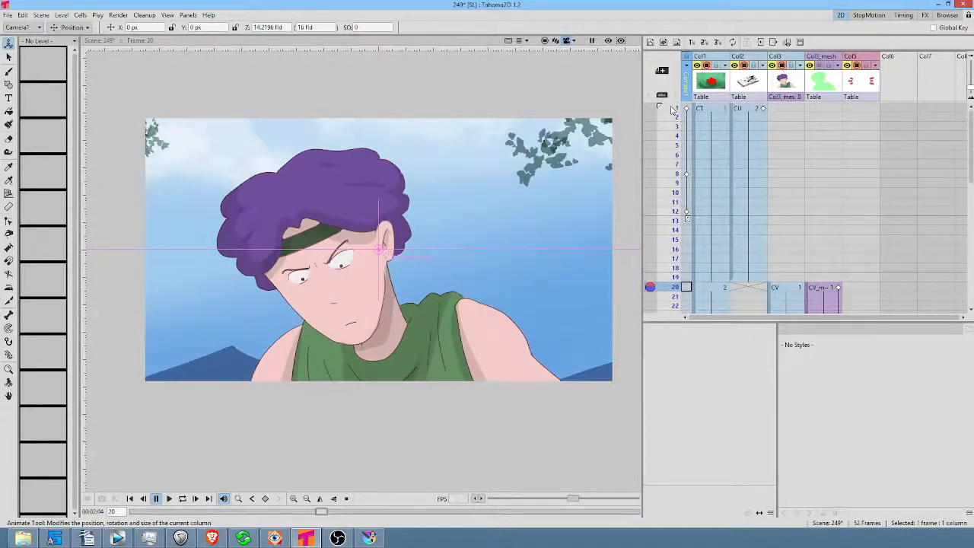
{"action": "left_click_drag", "start_coordinate": [672, 108], "coordinate": [662, 228]}
{"action": "scroll", "coordinate": [766, 218], "scroll_direction": "down", "scroll_amount": 3}
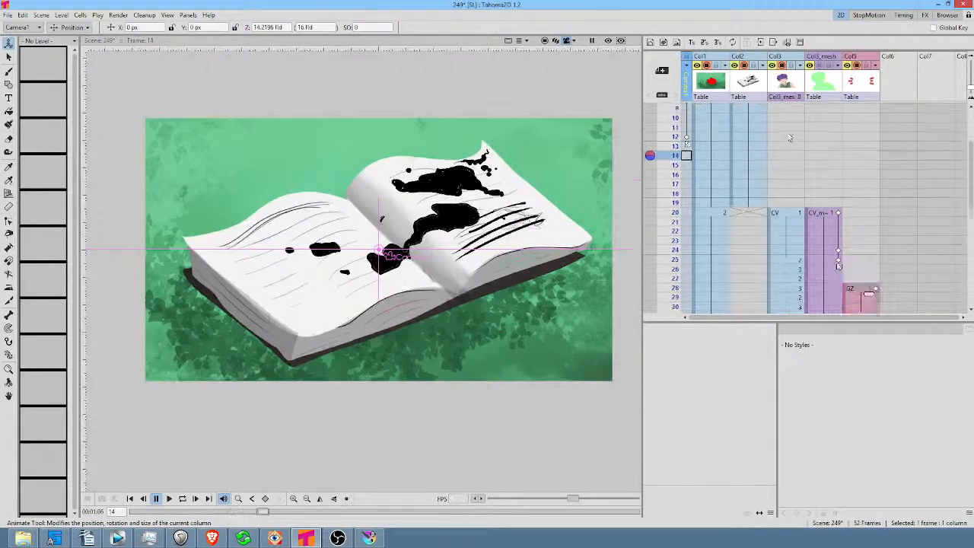
{"action": "left_click_drag", "start_coordinate": [674, 145], "coordinate": [669, 199]}
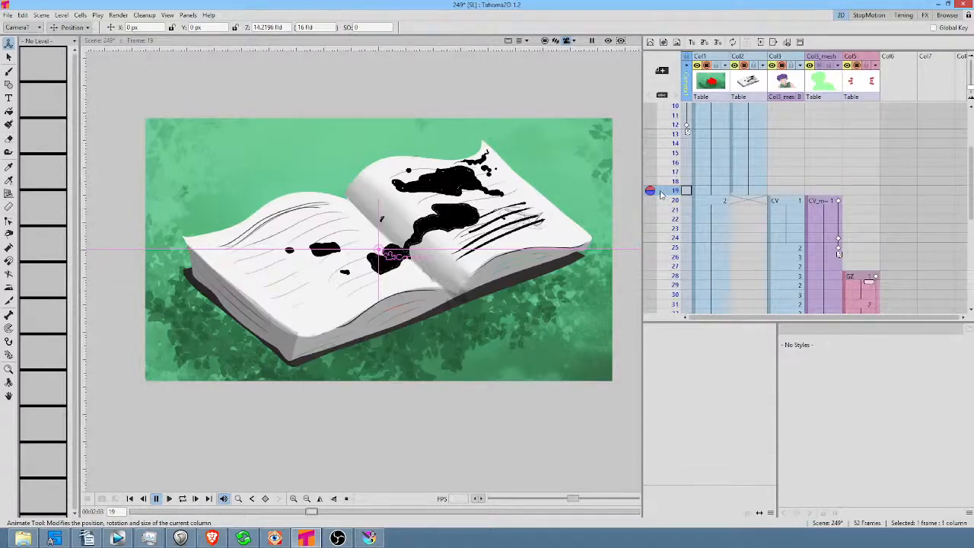
{"action": "scroll", "coordinate": [683, 209], "scroll_direction": "down", "scroll_amount": 2}
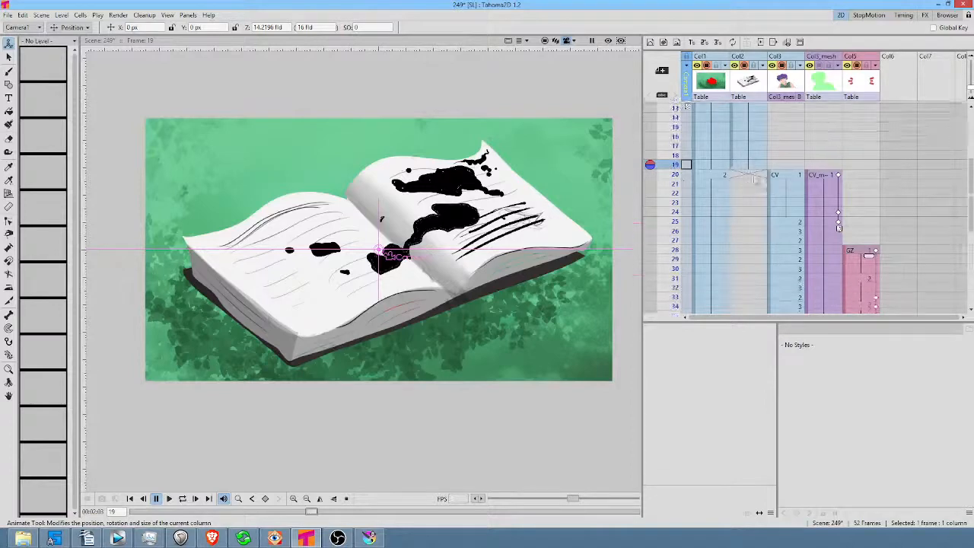
Scrub the character shot from frame 20 to frame 41 to review the head movement with the recoloured bars.
{"action": "left_click", "coordinate": [669, 167]}
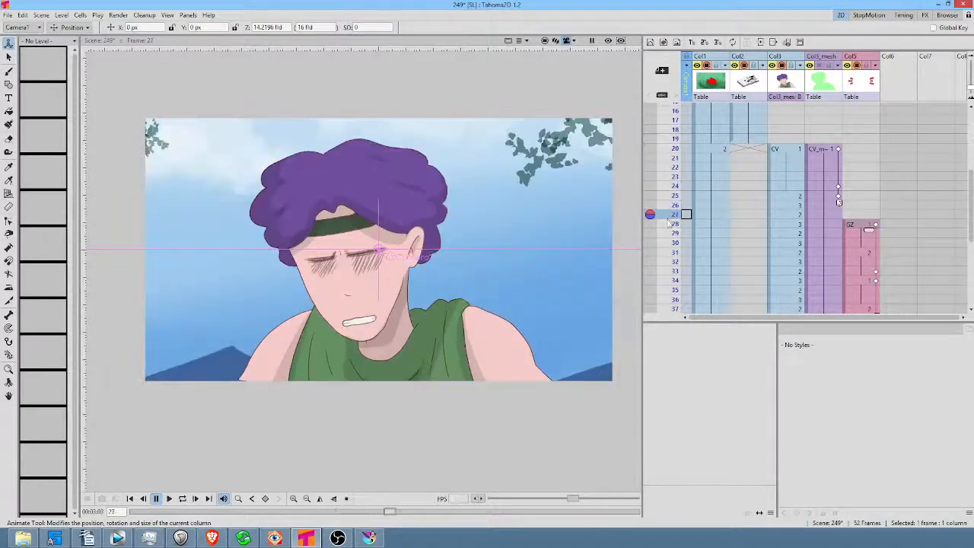
{"action": "left_click", "coordinate": [674, 198]}
{"action": "left_click_drag", "start_coordinate": [675, 197], "coordinate": [675, 267]}
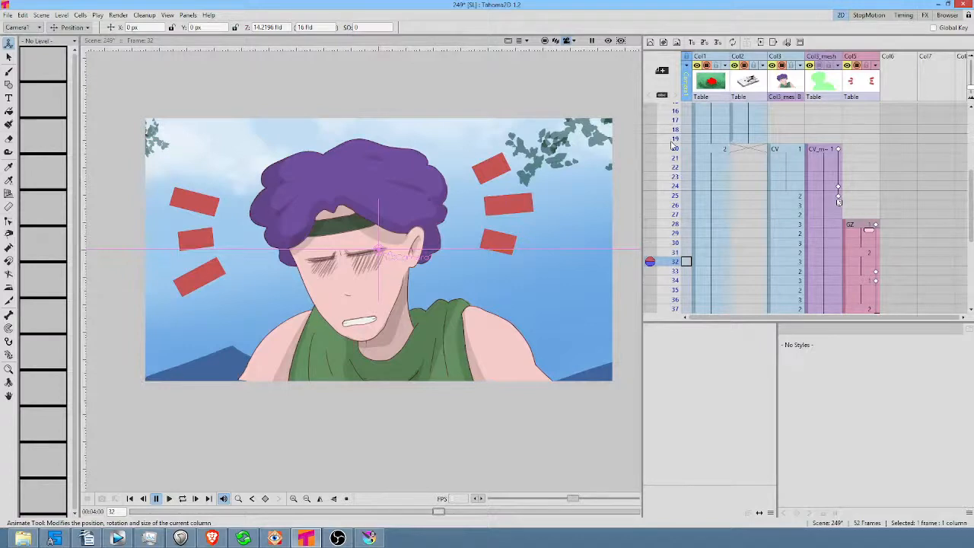
{"action": "left_click_drag", "start_coordinate": [671, 142], "coordinate": [669, 185]}
{"action": "left_click_drag", "start_coordinate": [753, 216], "coordinate": [771, 102]}
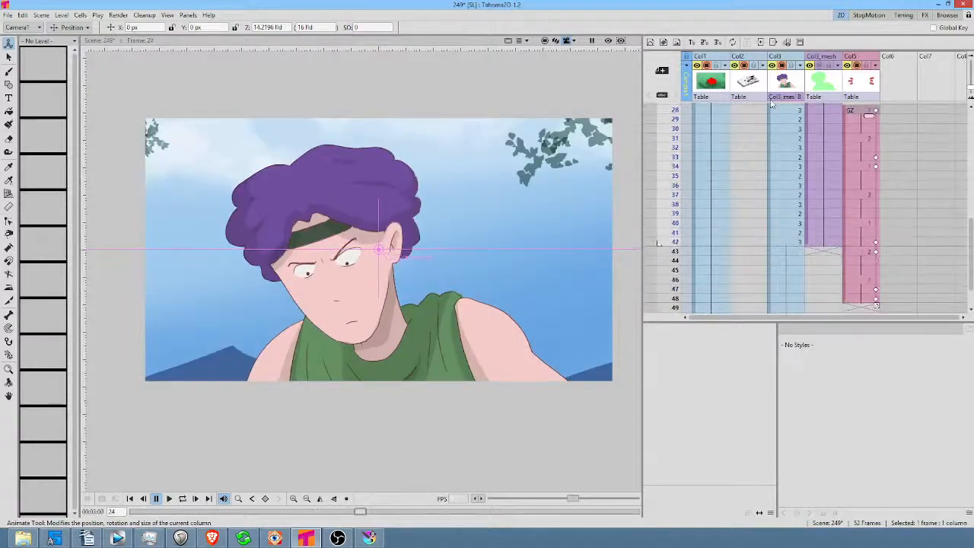
{"action": "left_click_drag", "start_coordinate": [675, 132], "coordinate": [670, 233]}
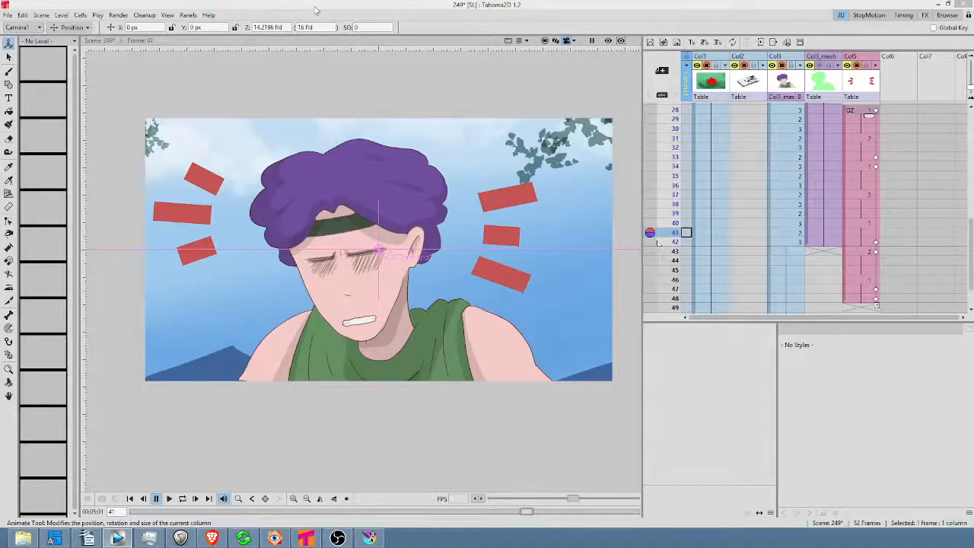
Open the output settings for rendering and set the file format to png.
{"action": "left_click", "coordinate": [61, 16]}
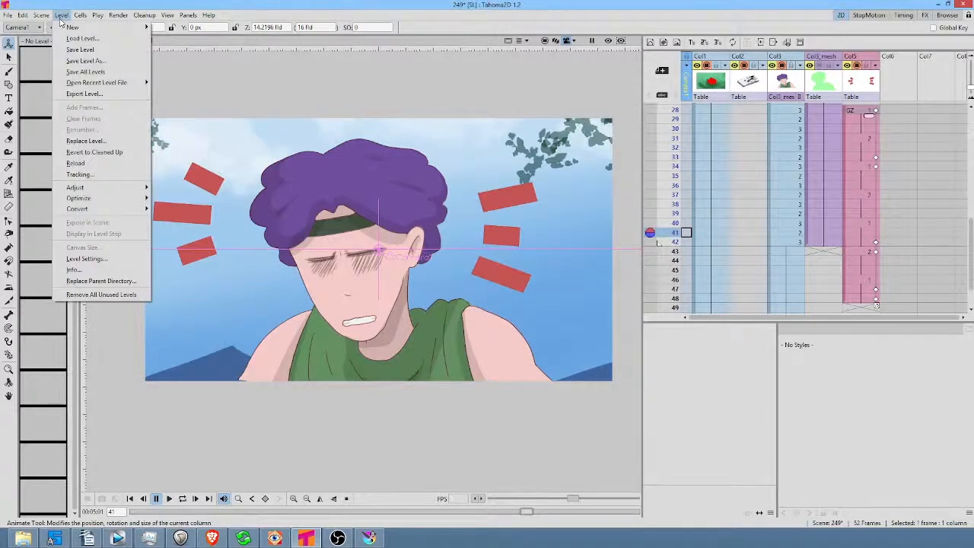
{"action": "mouse_move", "coordinate": [41, 15]}
{"action": "mouse_move", "coordinate": [118, 16]}
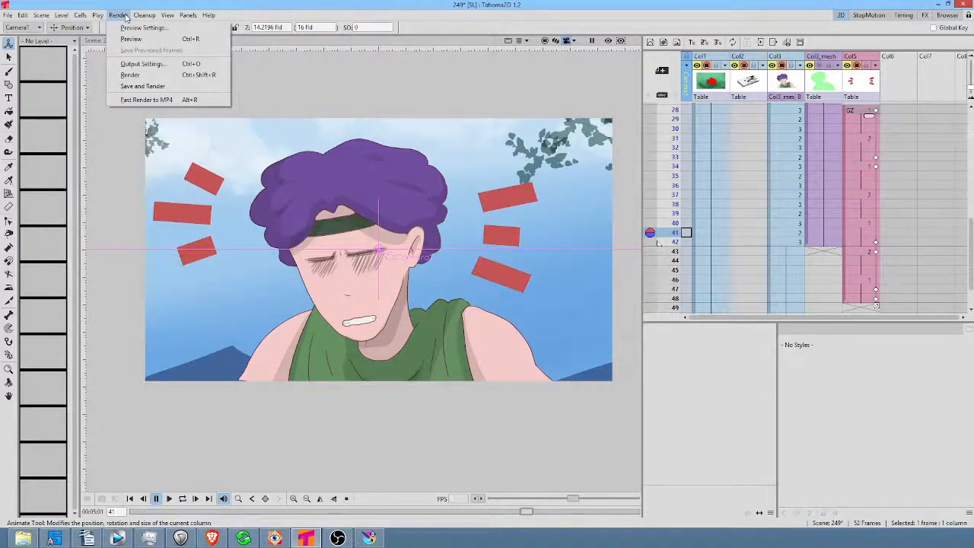
{"action": "left_click", "coordinate": [142, 64]}
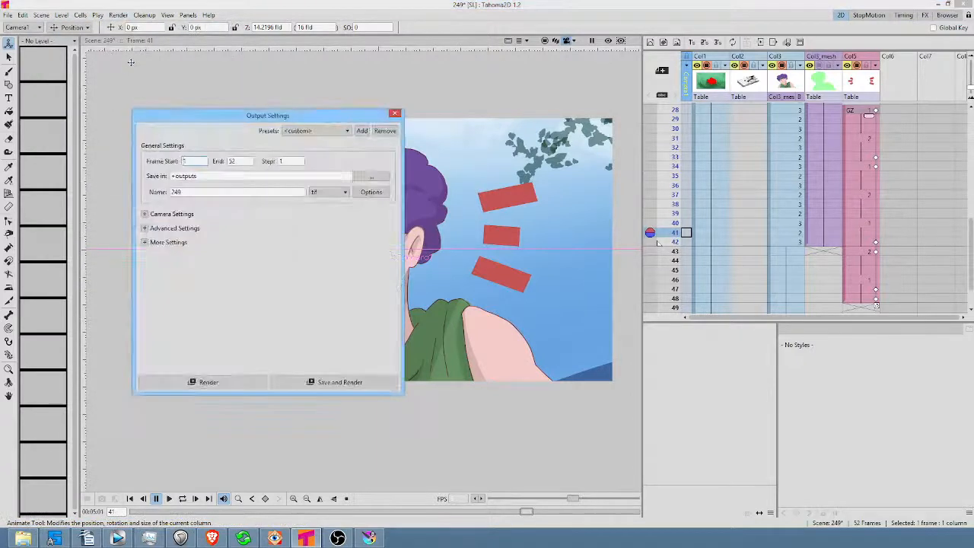
{"action": "left_click", "coordinate": [331, 193]}
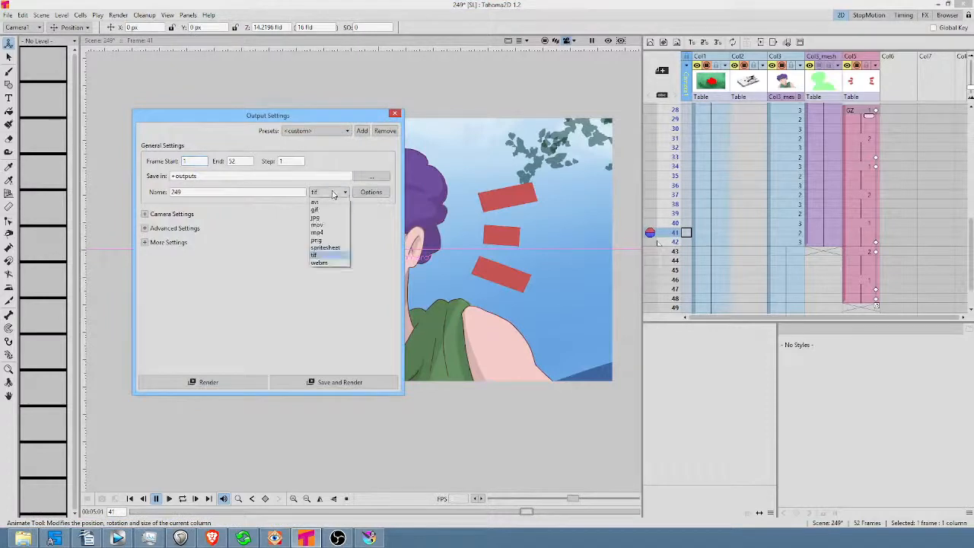
{"action": "left_click", "coordinate": [317, 239]}
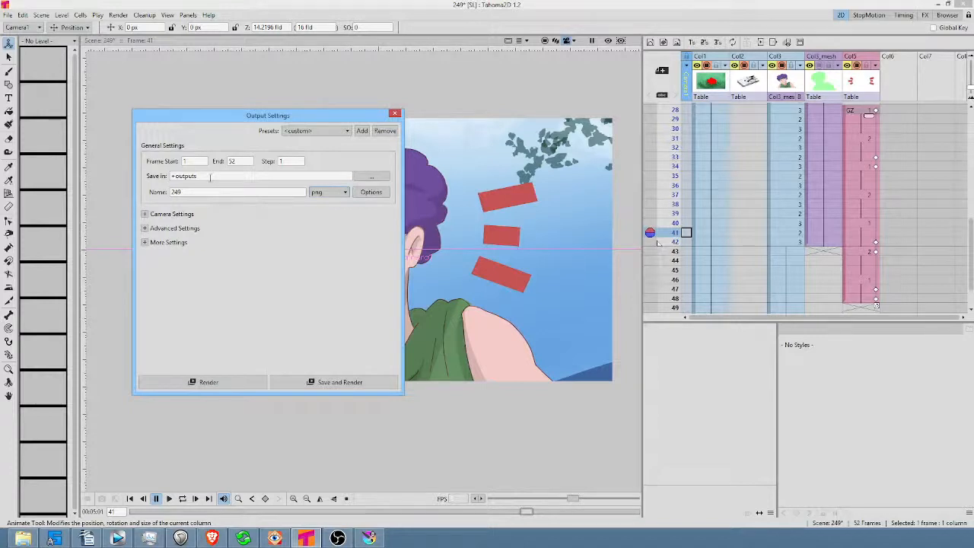
Set the output folder to +scenes\249\render, keep the name 249, and save and render the scene.
{"action": "double_click", "coordinate": [210, 175]}
{"action": "type", "text": "+scenes/249/render"}
{"action": "left_click", "coordinate": [230, 191]}
{"action": "left_click", "coordinate": [332, 382]}
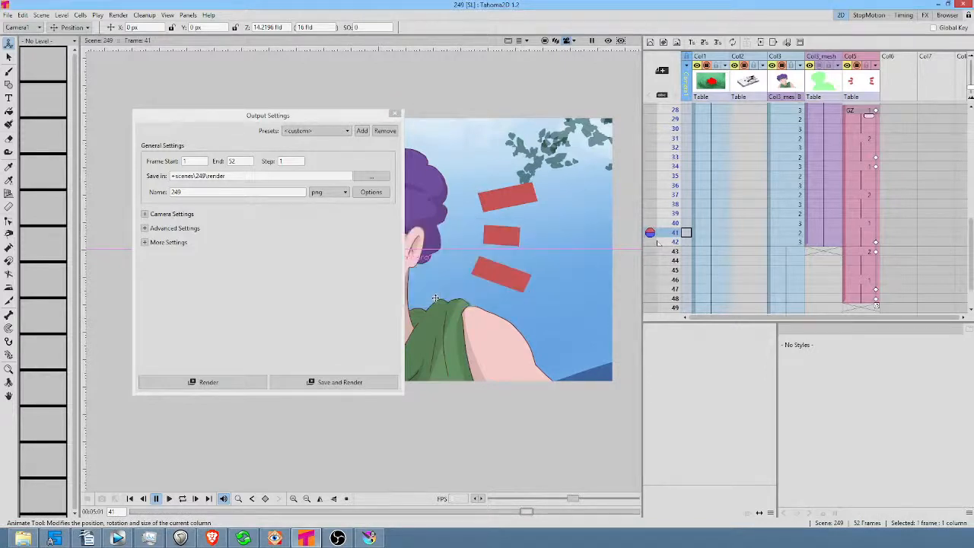
{"action": "left_click", "coordinate": [394, 114]}
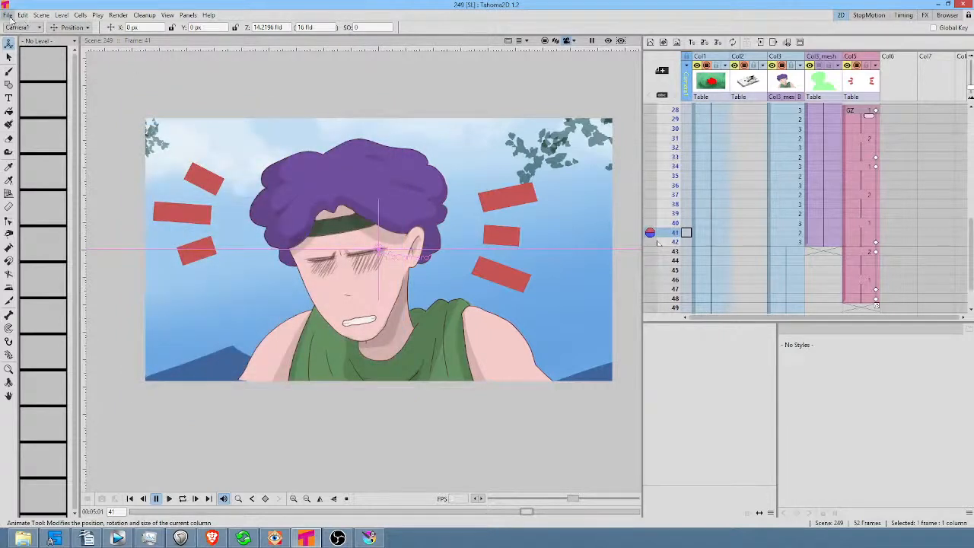
{"action": "left_click", "coordinate": [7, 15]}
{"action": "left_click", "coordinate": [14, 53]}
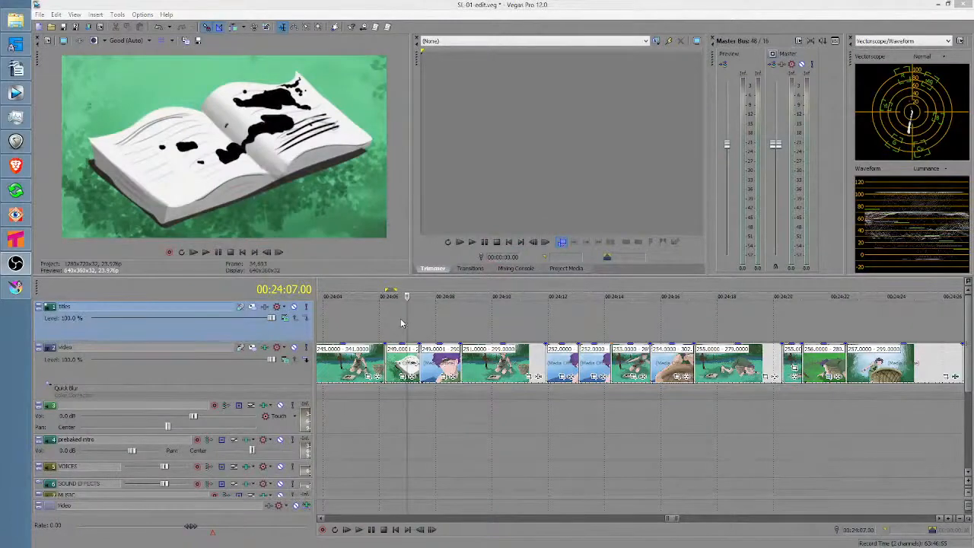
Switch to Vegas Pro and play shot 249 in the edit from around 00:24:06.21, covering the book and character parts.
{"action": "left_click", "coordinate": [403, 319]}
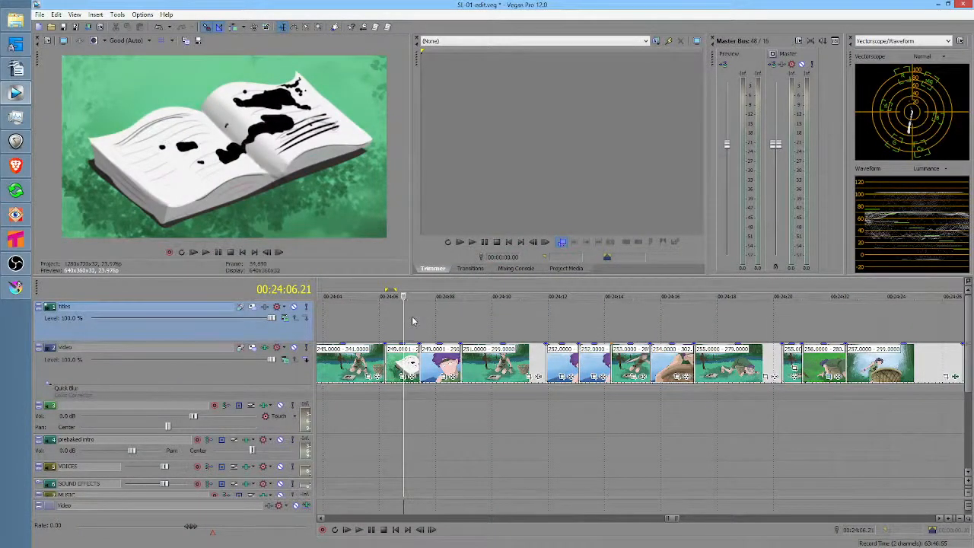
{"action": "key", "text": "space"}
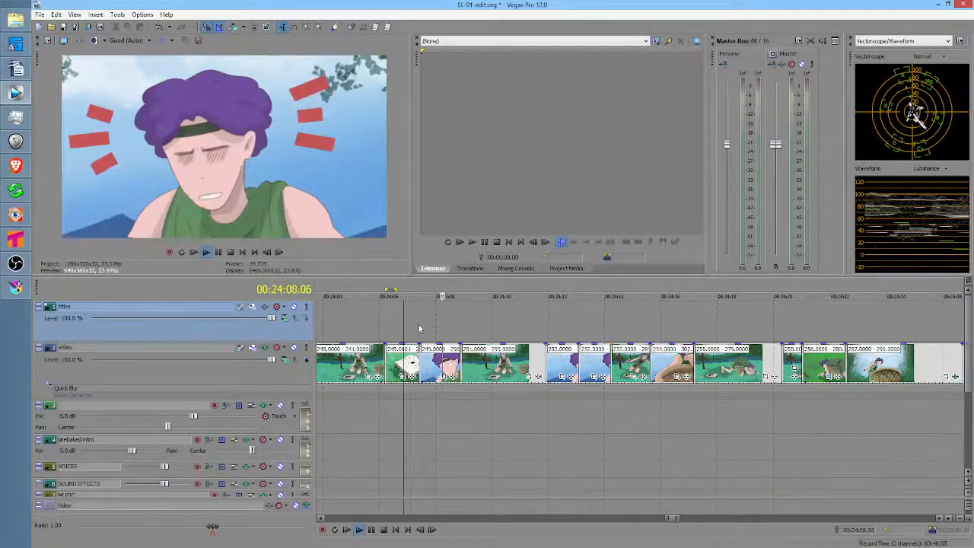
{"action": "key", "text": "space"}
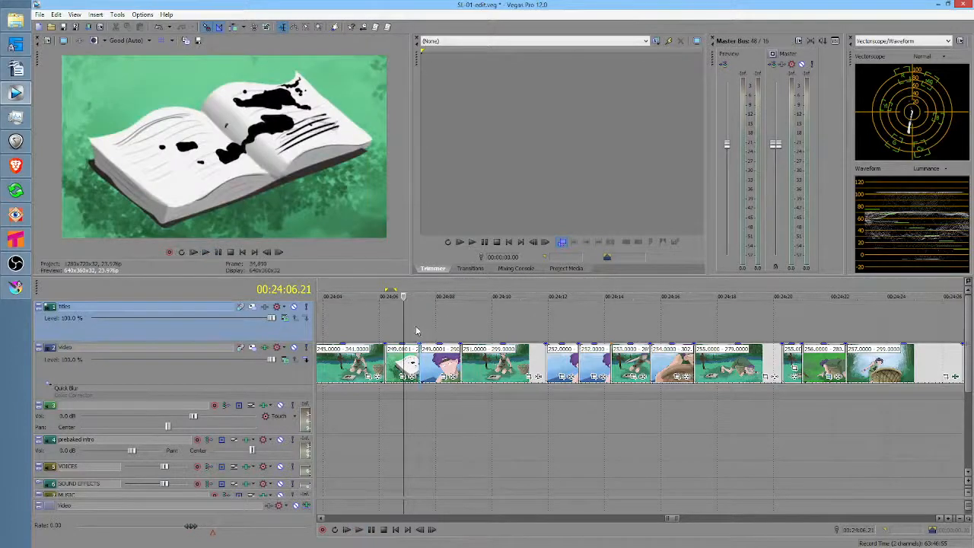
{"action": "mouse_move", "coordinate": [420, 328]}
{"action": "left_mouse_down"}
{"action": "mouse_move", "coordinate": [459, 324]}
{"action": "mouse_move", "coordinate": [433, 325]}
{"action": "mouse_move", "coordinate": [457, 322]}
{"action": "mouse_move", "coordinate": [413, 307]}
{"action": "mouse_move", "coordinate": [411, 319]}
{"action": "left_mouse_up"}
{"action": "key", "text": "space"}
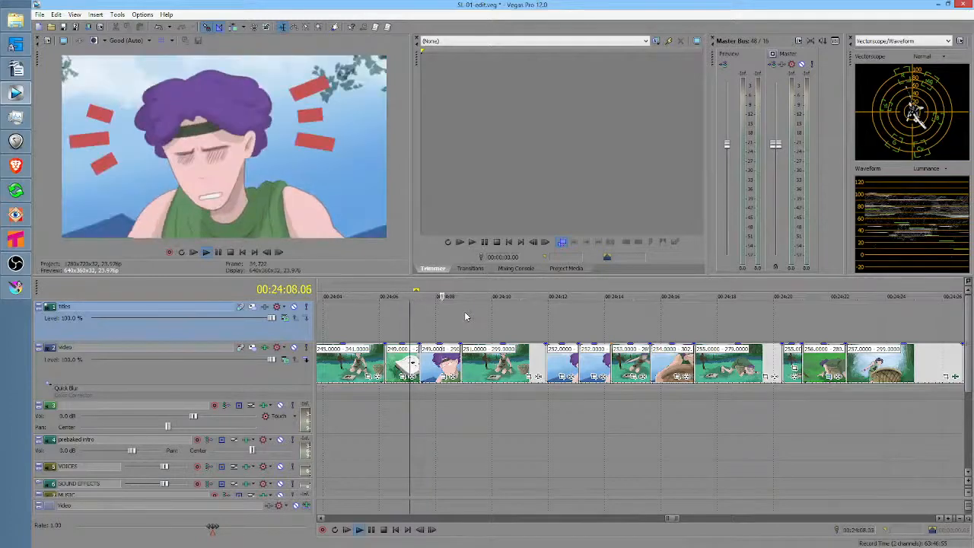
{"action": "key", "text": "space"}
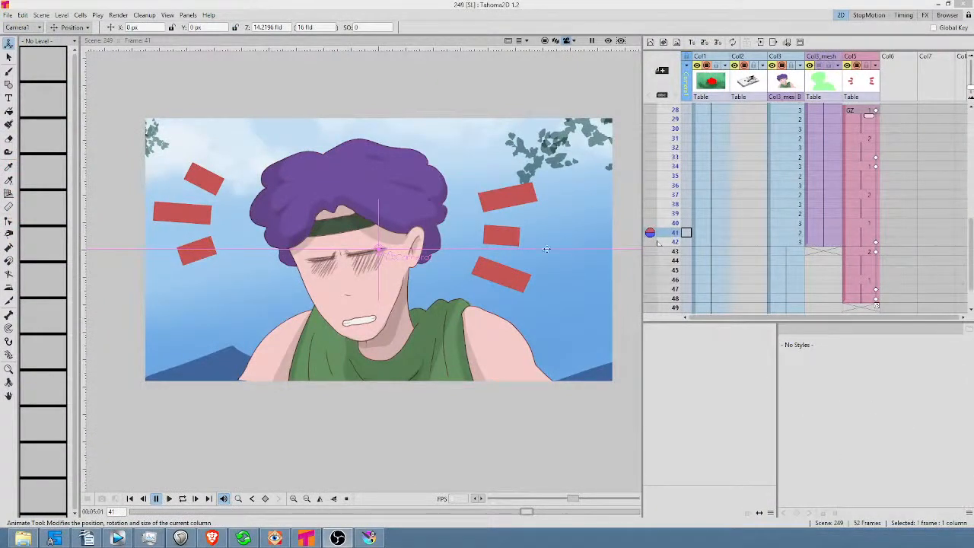
Switch back to Tahoma2D and play the character shot in a loop to review the bars' movement.
{"action": "left_click_drag", "start_coordinate": [802, 165], "coordinate": [799, 171]}
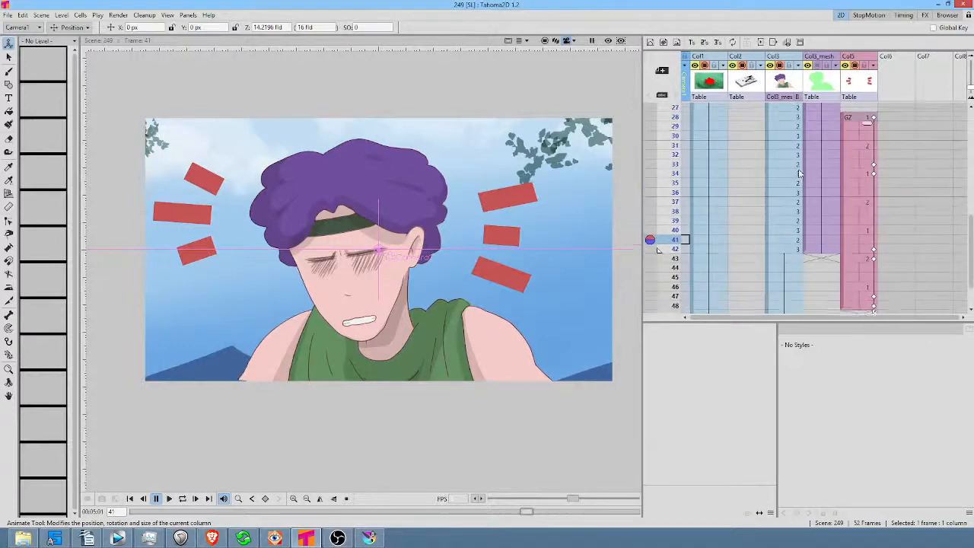
{"action": "scroll", "coordinate": [730, 190], "scroll_direction": "up", "scroll_amount": 2}
{"action": "left_click", "coordinate": [675, 122]}
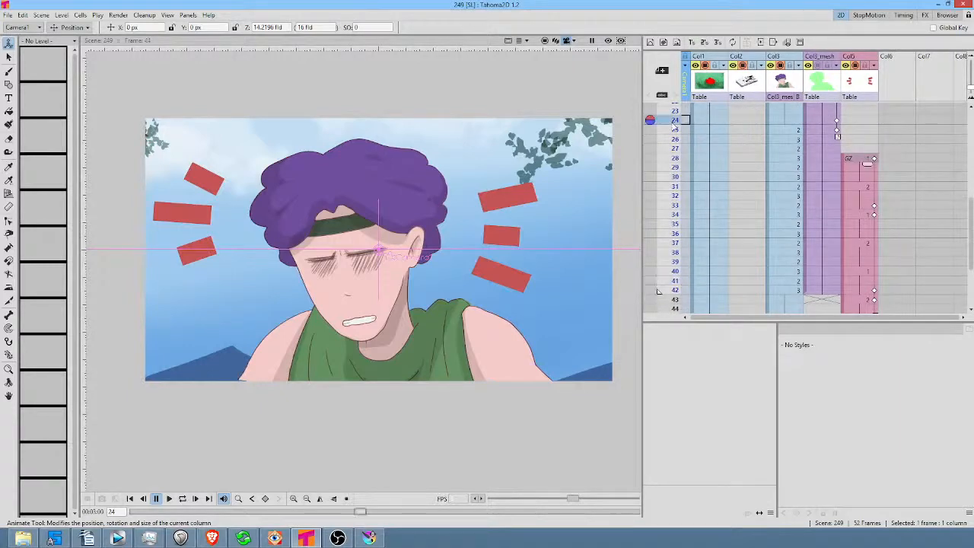
{"action": "key", "text": "alt+comma"}
{"action": "key", "text": "l"}
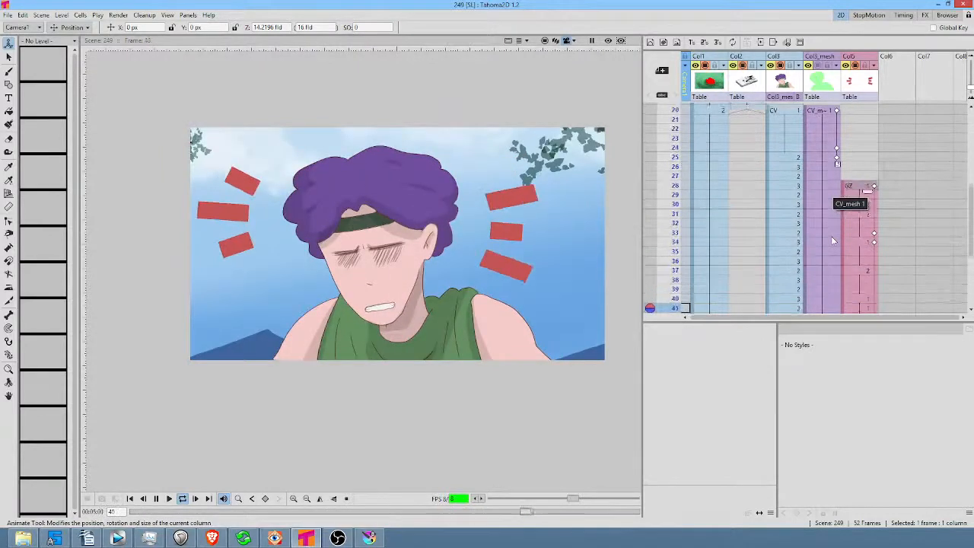
Move the bar column's pair of keyframes at frames 33 and 34 earlier, to frames 30 and 31.
{"action": "scroll", "coordinate": [843, 228], "scroll_direction": "down", "scroll_amount": 5}
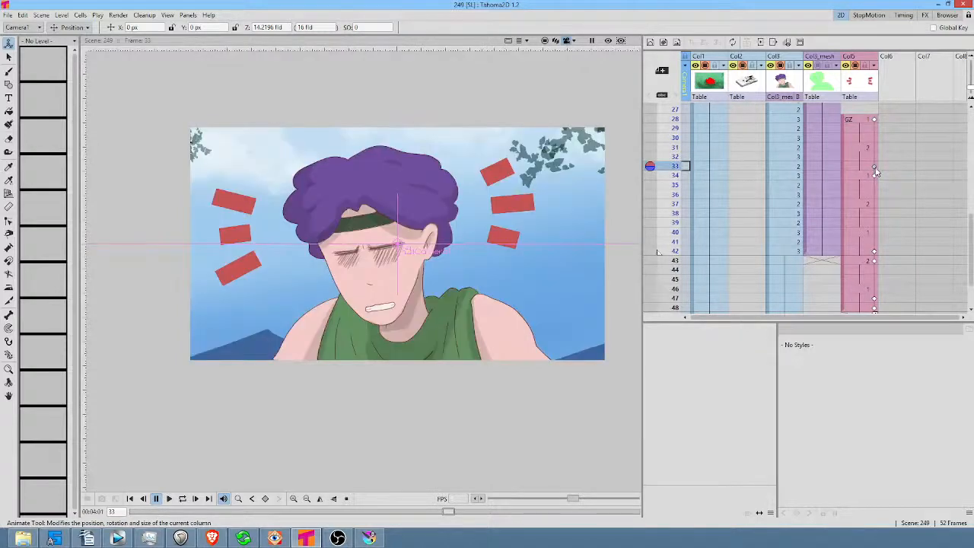
{"action": "key", "text": "Down"}
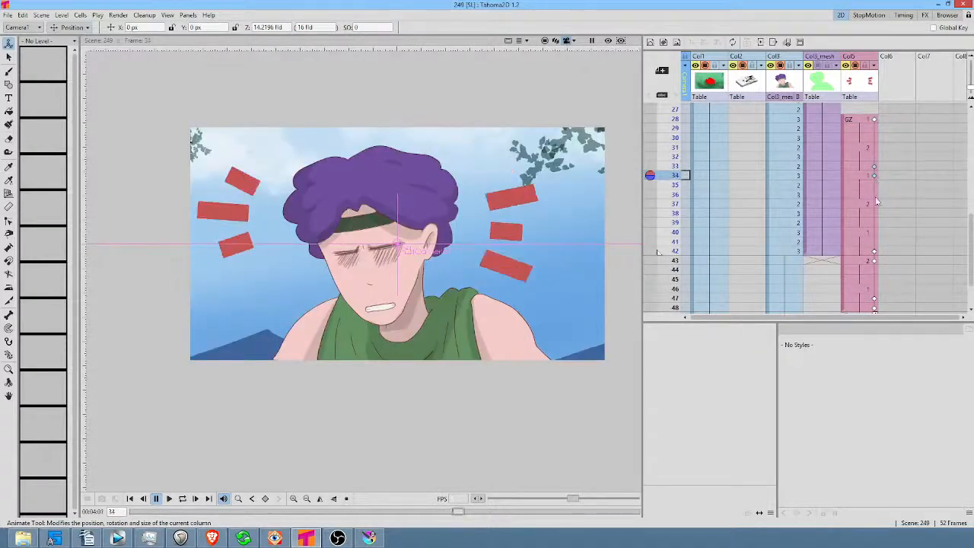
{"action": "key", "text": "Up"}
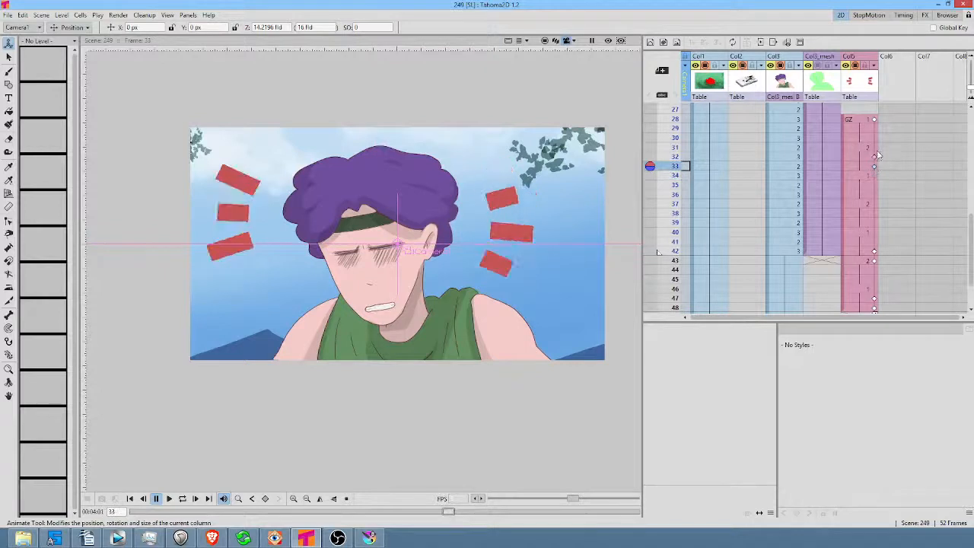
Copy the bar column's keyframe at frame 31 to frame 33.
{"action": "left_click", "coordinate": [874, 253]}
{"action": "left_click", "coordinate": [875, 262]}
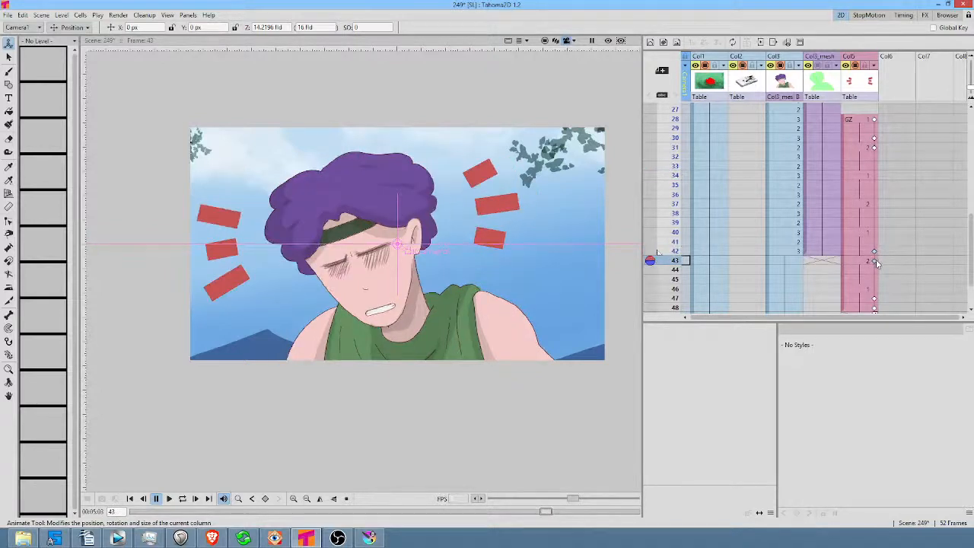
{"action": "left_click", "coordinate": [875, 149]}
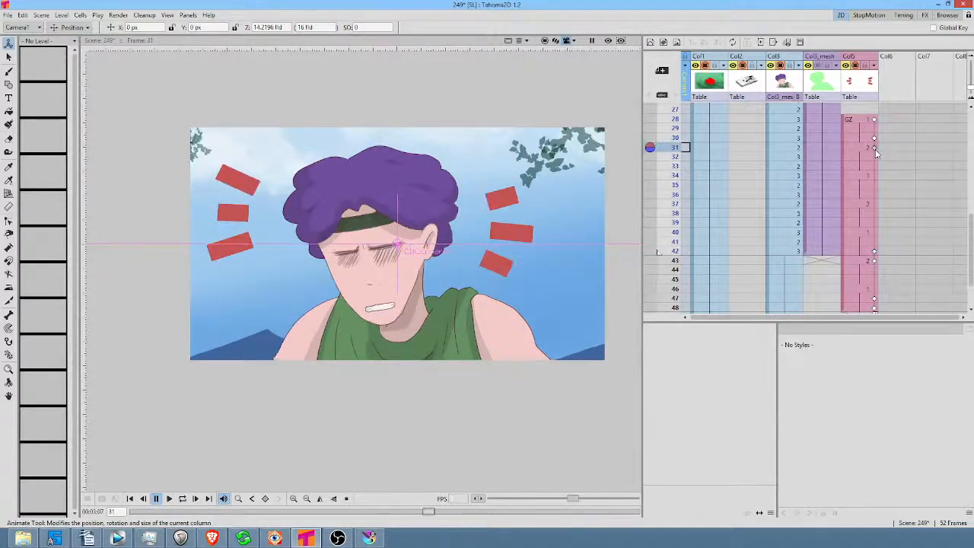
{"action": "left_click", "coordinate": [875, 167]}
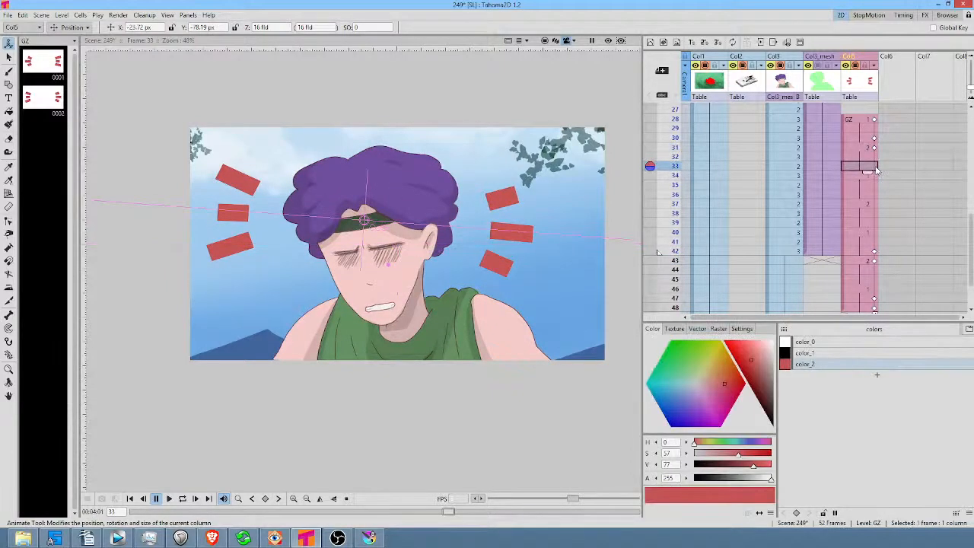
{"action": "left_click", "coordinate": [875, 167]}
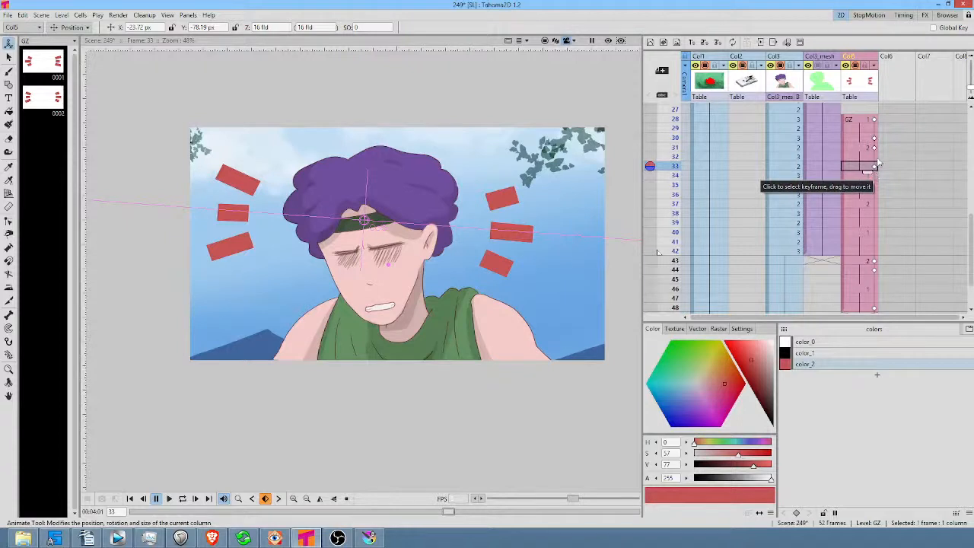
Compare the bars' poses between frames 28 and 31, and copy the frame 28 keyframe to frame 34.
{"action": "left_click", "coordinate": [873, 138]}
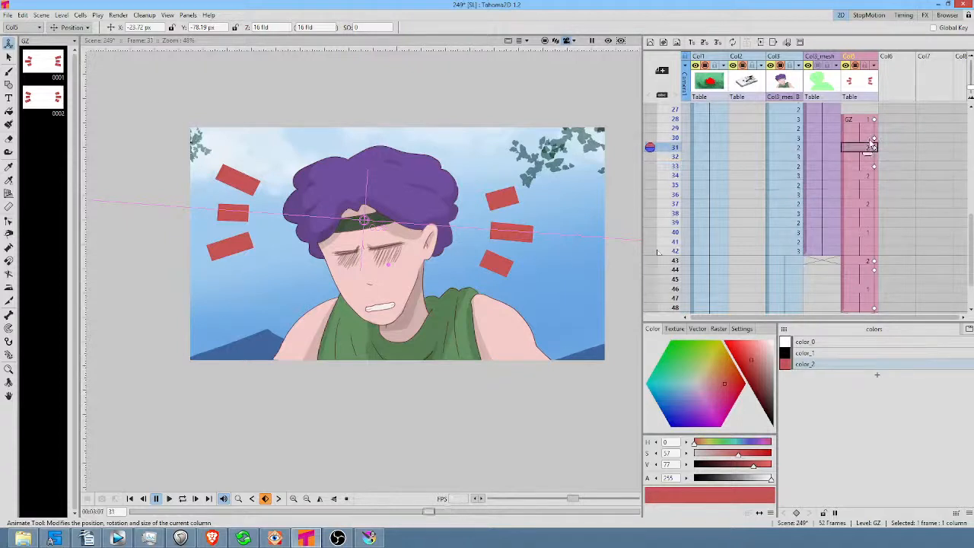
{"action": "left_click", "coordinate": [868, 119]}
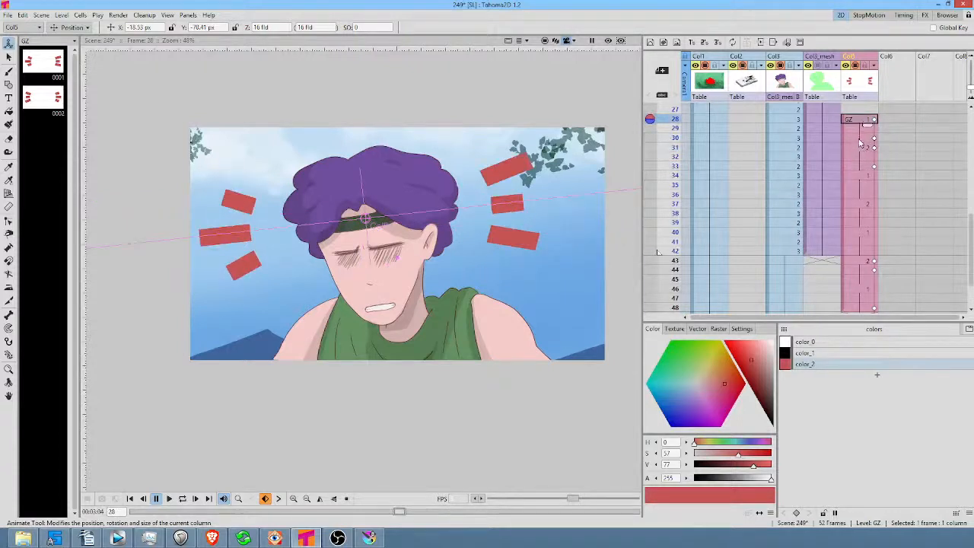
{"action": "left_click", "coordinate": [857, 146]}
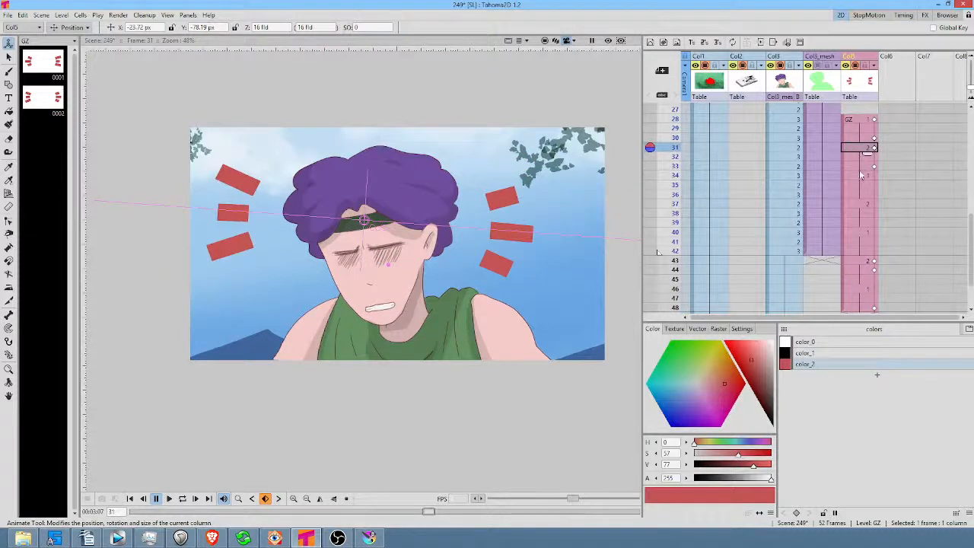
{"action": "left_click", "coordinate": [872, 122]}
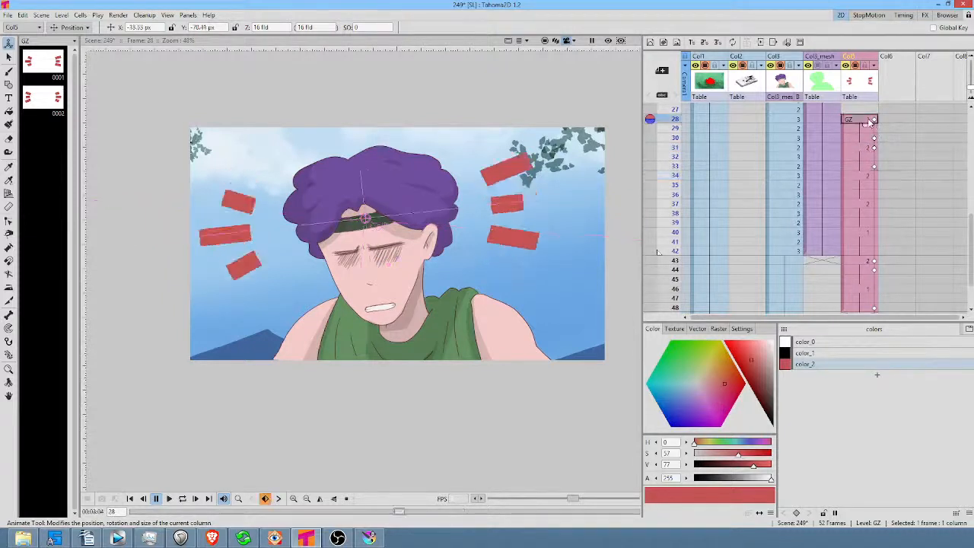
{"action": "left_click", "coordinate": [874, 121]}
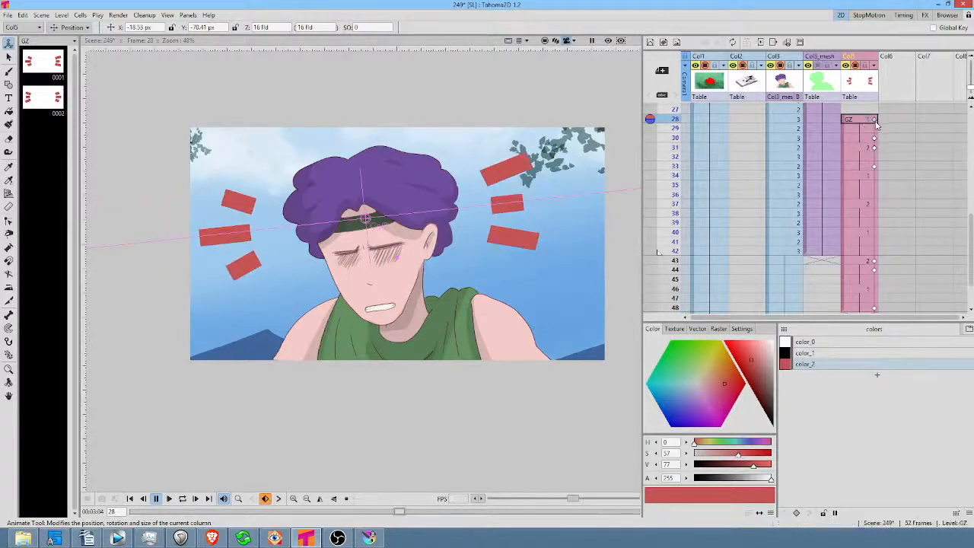
{"action": "left_click", "coordinate": [876, 177]}
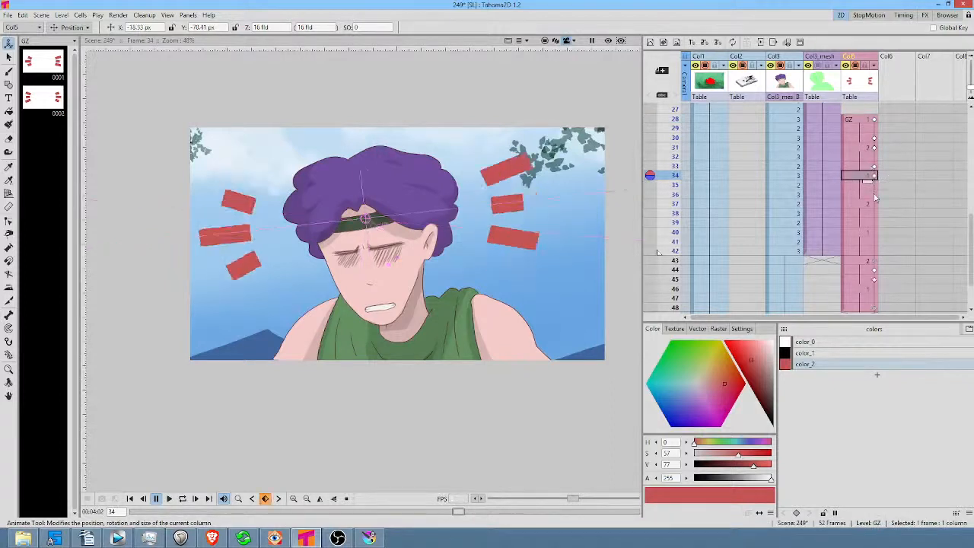
Copy the bar column's pair of keyframes at frames 30 and 31 to frames 36 and 37.
{"action": "left_click", "coordinate": [874, 147]}
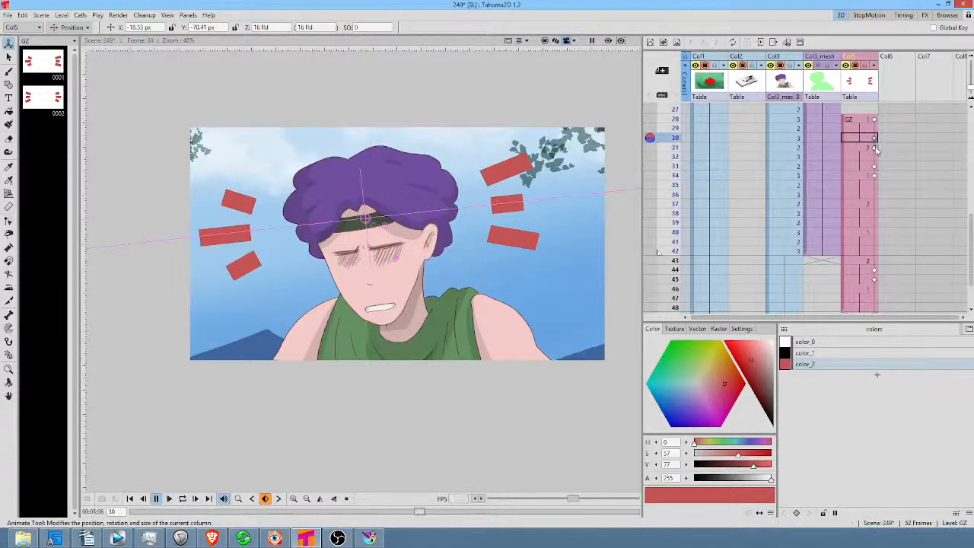
{"action": "left_click", "coordinate": [875, 196]}
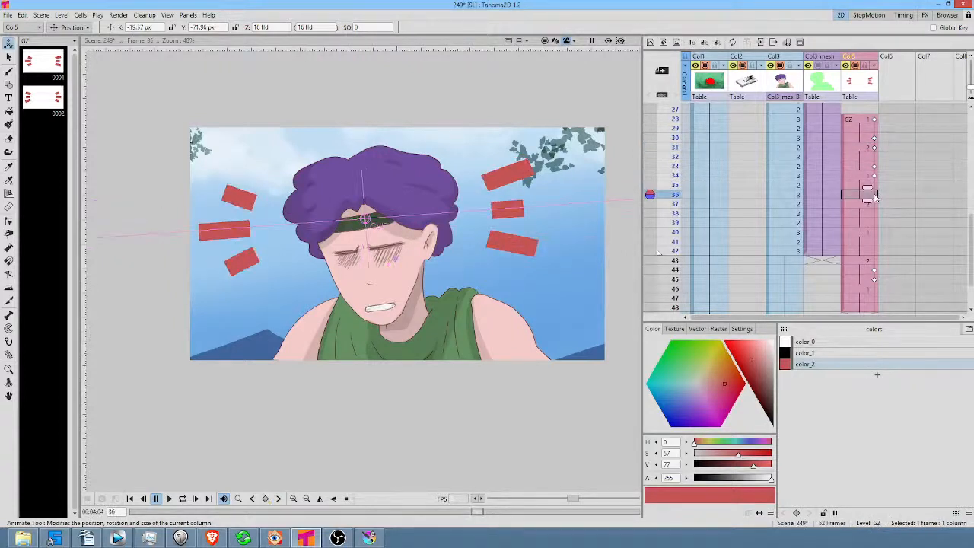
{"action": "key", "text": "ctrl+v"}
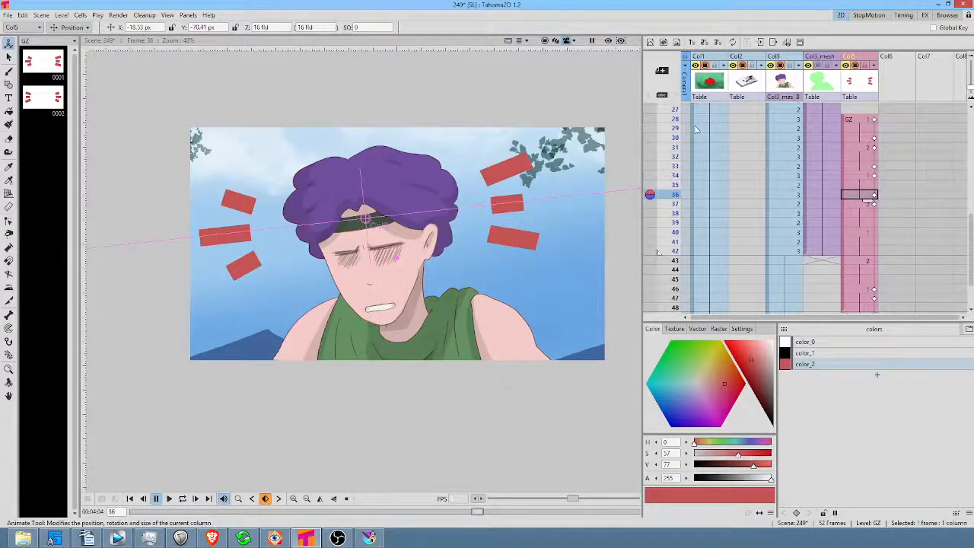
Scrub the bar movement from frame 28, and copy the keyframes at frames 33 and 34 to frames 39 and 40.
{"action": "mouse_move", "coordinate": [682, 116]}
{"action": "left_mouse_down"}
{"action": "mouse_move", "coordinate": [665, 255]}
{"action": "mouse_move", "coordinate": [668, 109]}
{"action": "mouse_move", "coordinate": [653, 183]}
{"action": "mouse_move", "coordinate": [654, 250]}
{"action": "mouse_move", "coordinate": [664, 177]}
{"action": "left_mouse_up"}
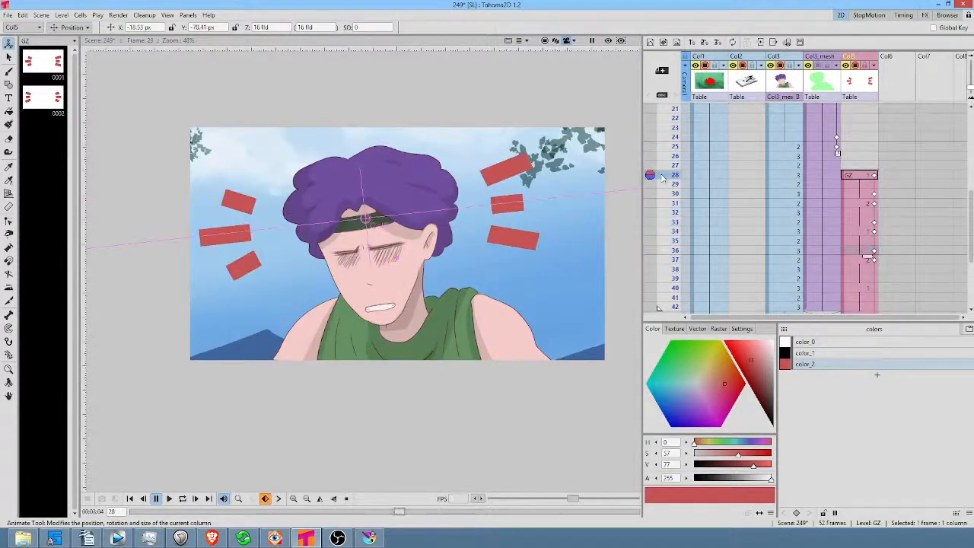
{"action": "scroll", "coordinate": [831, 244], "scroll_direction": "down", "scroll_amount": 2}
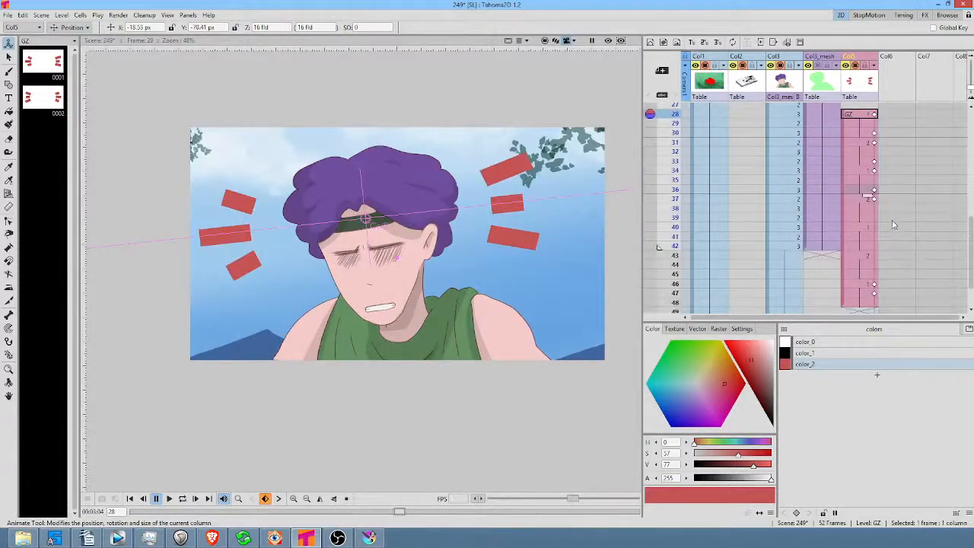
{"action": "left_click", "coordinate": [874, 162]}
{"action": "left_click", "coordinate": [875, 171]}
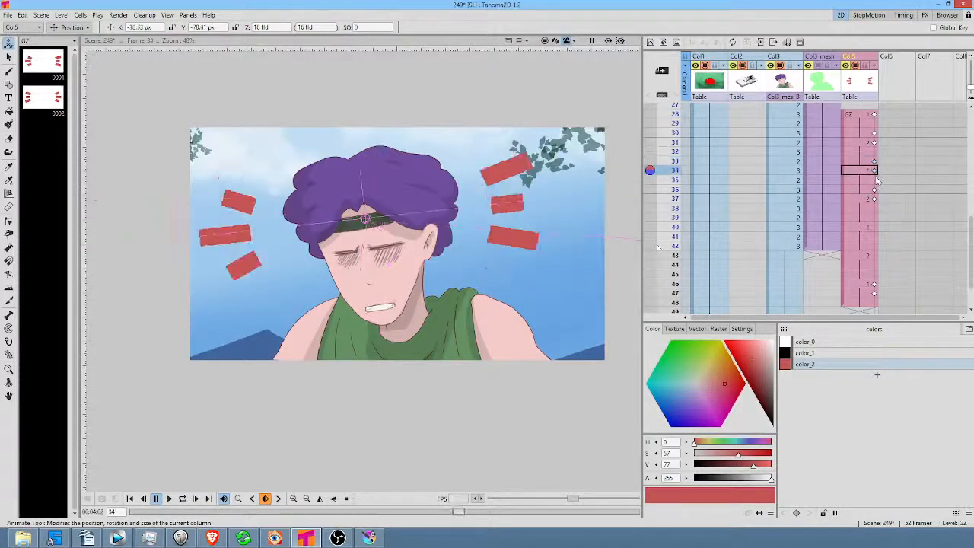
{"action": "left_click", "coordinate": [874, 218]}
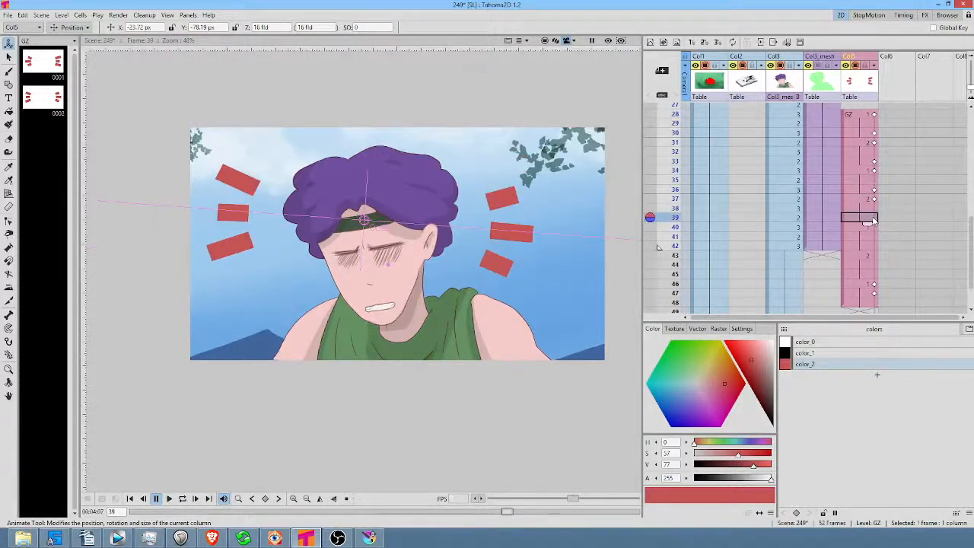
{"action": "left_click", "coordinate": [874, 218]}
Copy the bar column's pair of keyframes at frames 36 and 37 to frames 42 and 43.
{"action": "left_click", "coordinate": [876, 198]}
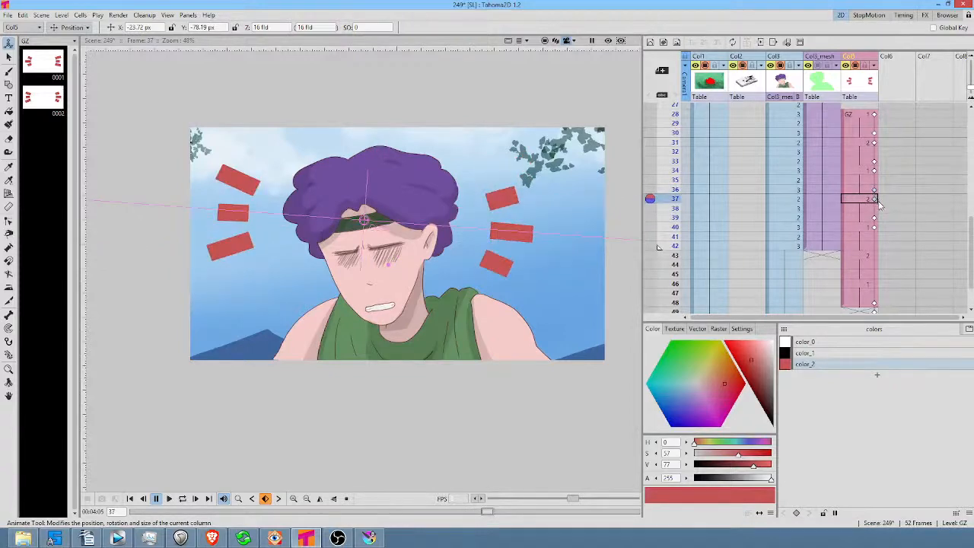
{"action": "left_click", "coordinate": [876, 248]}
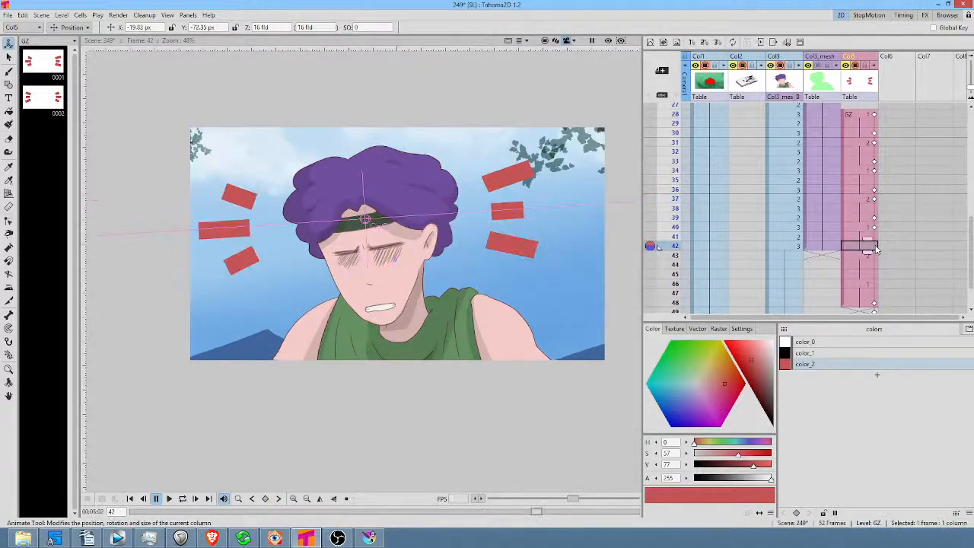
{"action": "left_click", "coordinate": [875, 249]}
{"action": "scroll", "coordinate": [906, 219], "scroll_direction": "down", "scroll_amount": 2}
{"action": "scroll", "coordinate": [906, 219], "scroll_direction": "down", "scroll_amount": 1}
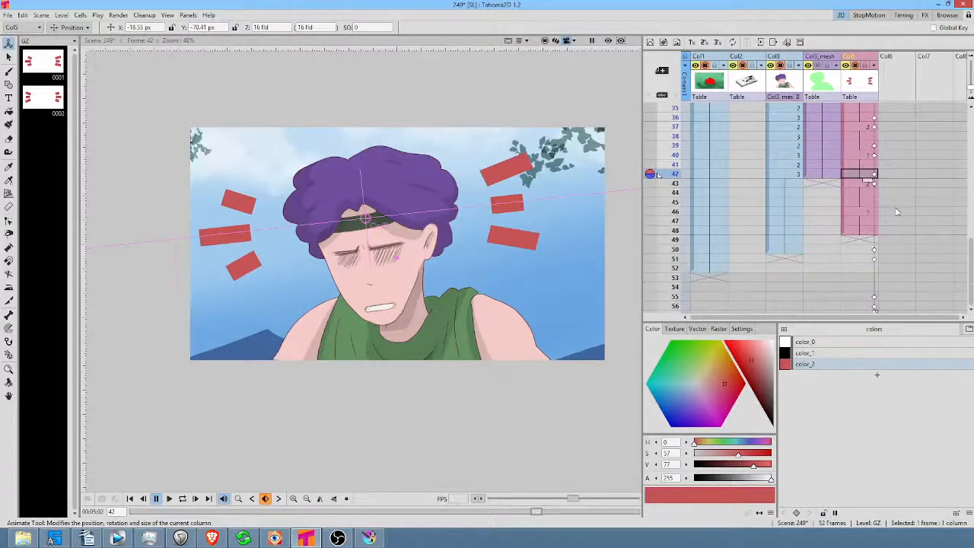
Select the bar keyframes at frames 39 and 40, and scrub the animation back to frame 28 to review the movement.
{"action": "left_click", "coordinate": [875, 150]}
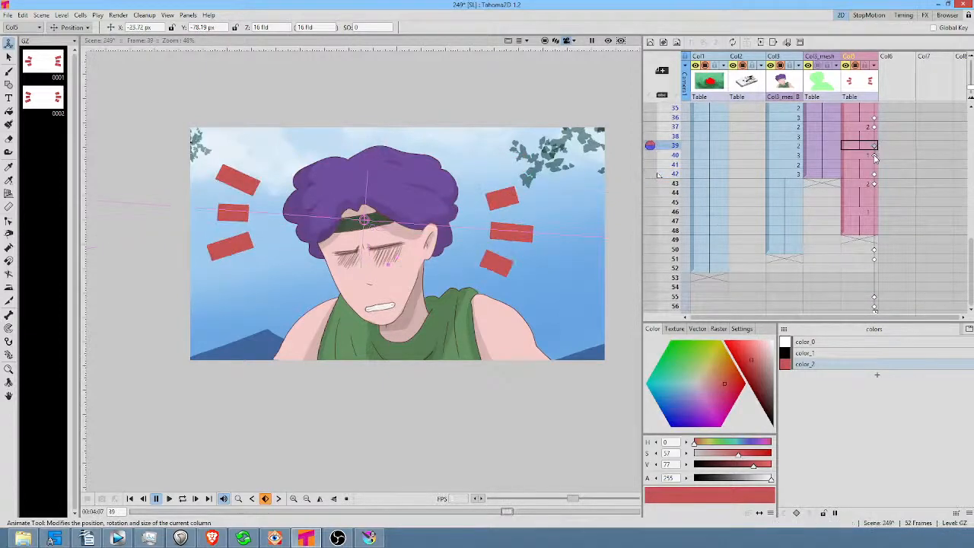
{"action": "left_click", "coordinate": [677, 128]}
{"action": "left_click_drag", "start_coordinate": [676, 141], "coordinate": [675, 107]}
{"action": "scroll", "coordinate": [773, 215], "scroll_direction": "up", "scroll_amount": 4}
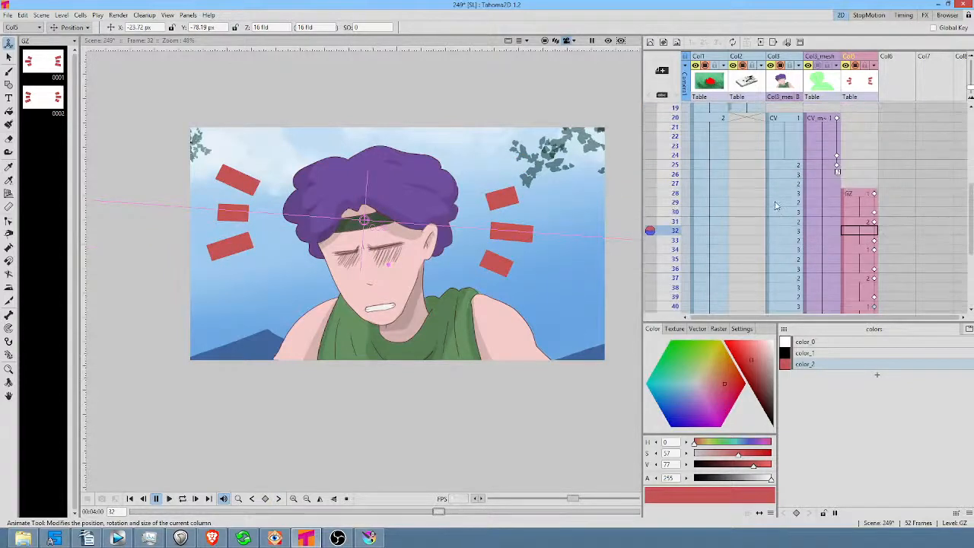
{"action": "left_click", "coordinate": [674, 185]}
{"action": "mouse_move", "coordinate": [676, 191]}
{"action": "left_mouse_down"}
{"action": "mouse_move", "coordinate": [674, 285]}
{"action": "mouse_move", "coordinate": [675, 195]}
{"action": "left_mouse_up"}
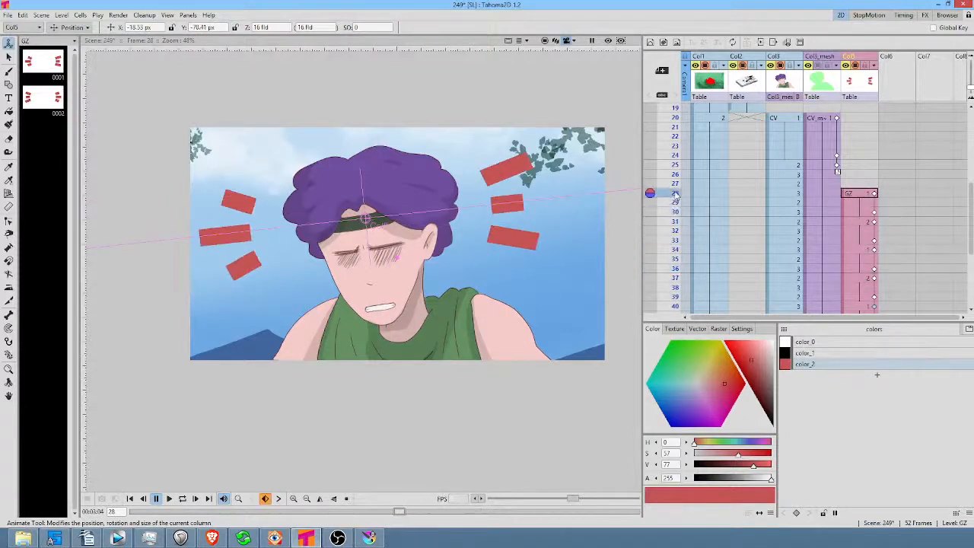
Save and render scene 249, returning the current frame to frame 1.
{"action": "key", "text": "ctrl+shift+r"}
{"action": "scroll", "coordinate": [727, 237], "scroll_direction": "up", "scroll_amount": 3}
{"action": "scroll", "coordinate": [727, 237], "scroll_direction": "up", "scroll_amount": 3}
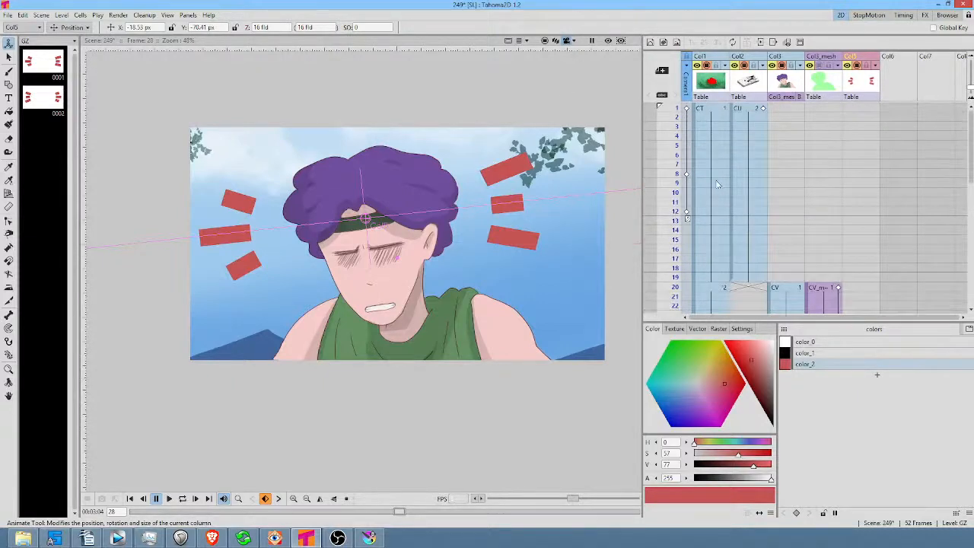
{"action": "left_click", "coordinate": [676, 108]}
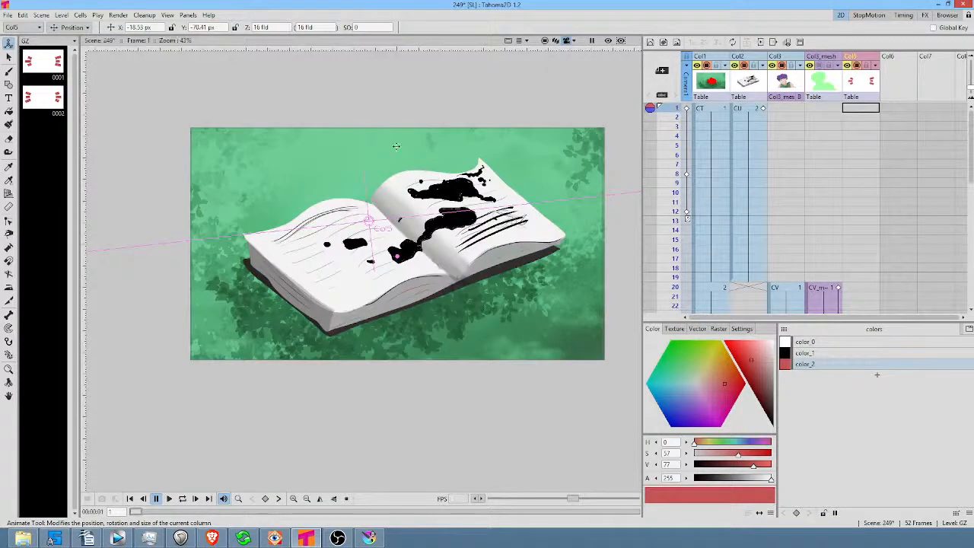
{"action": "key", "text": "ctrl+shift+r"}
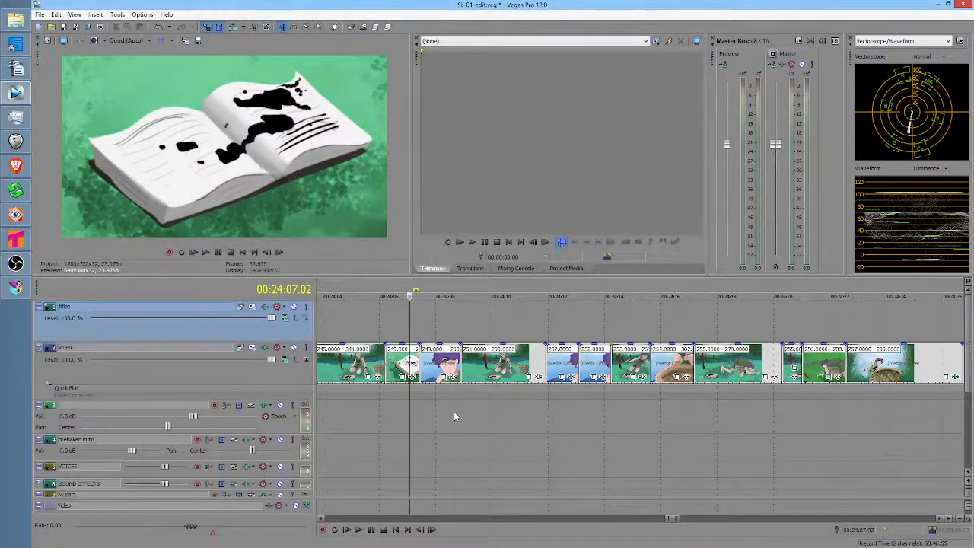
Switch to Vegas Pro and play the updated shot 249 in the edit from around 00:24:07.
{"action": "left_click", "coordinate": [455, 414]}
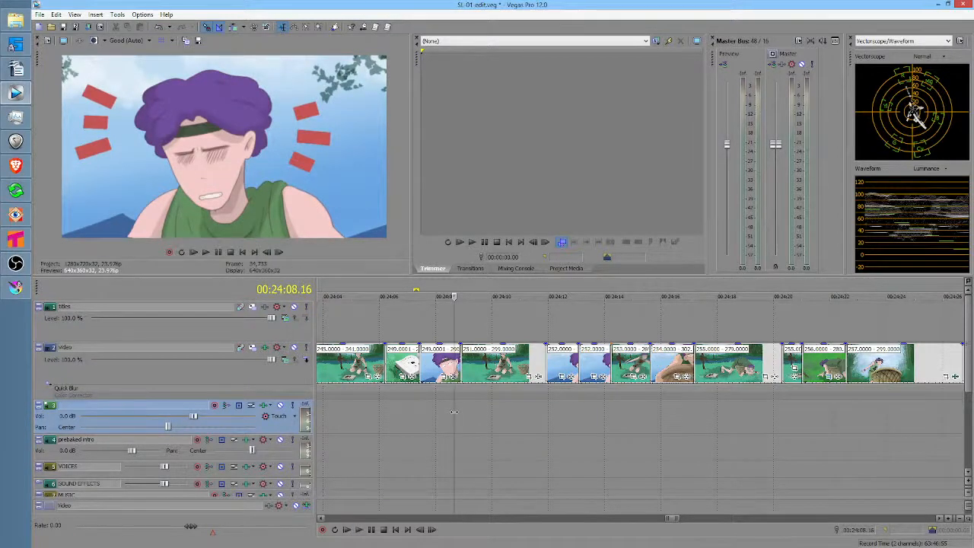
{"action": "key", "text": "space"}
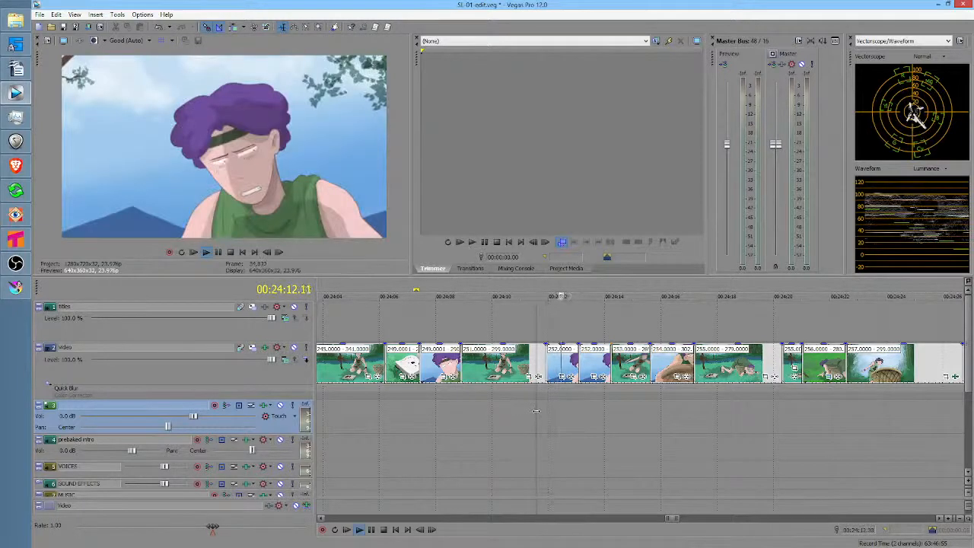
{"action": "key", "text": "space"}
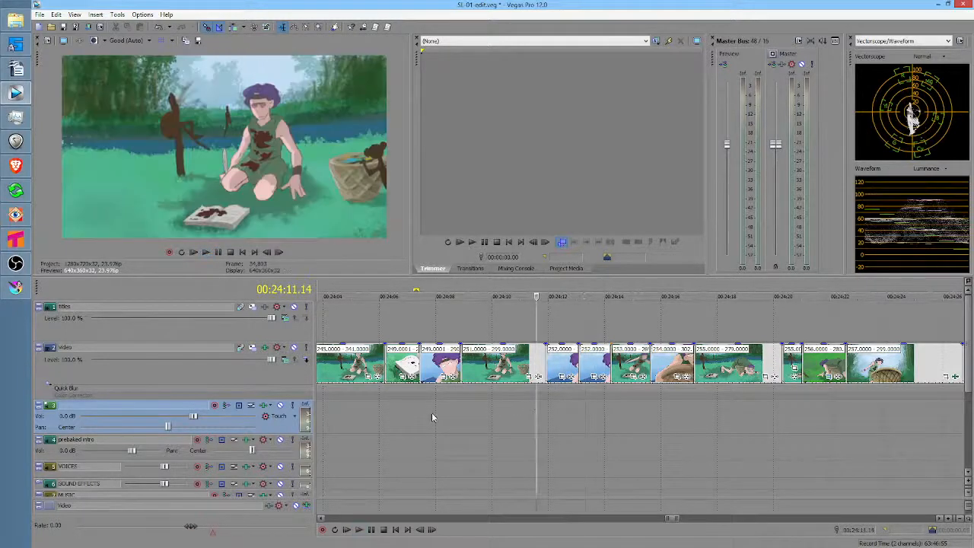
{"action": "left_click", "coordinate": [412, 412]}
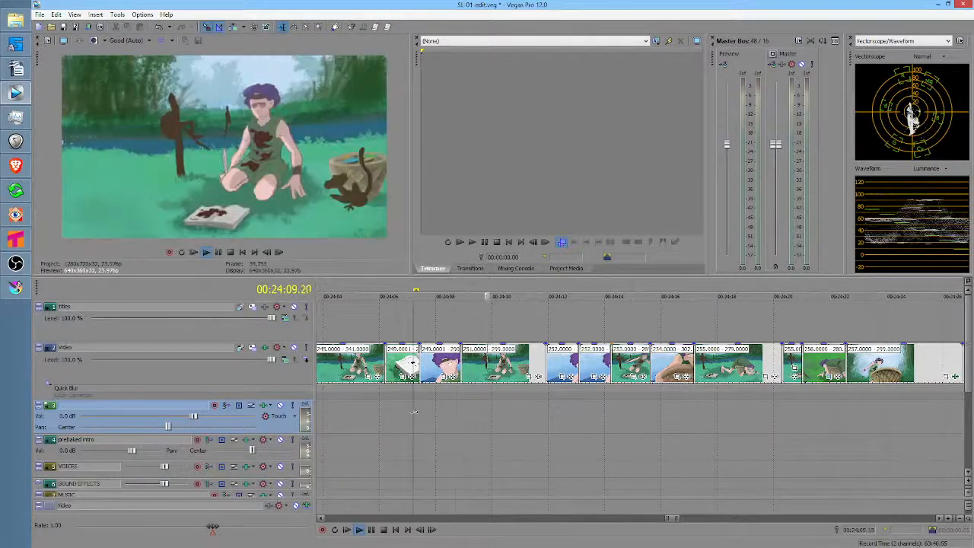
{"action": "key", "text": "space"}
Shift clip 251 and all following clips 3.11 later, to about 00:24:12, opening a gap after shot 249.
{"action": "left_click_drag", "start_coordinate": [462, 367], "coordinate": [488, 369]}
{"action": "key", "text": "ctrl+z"}
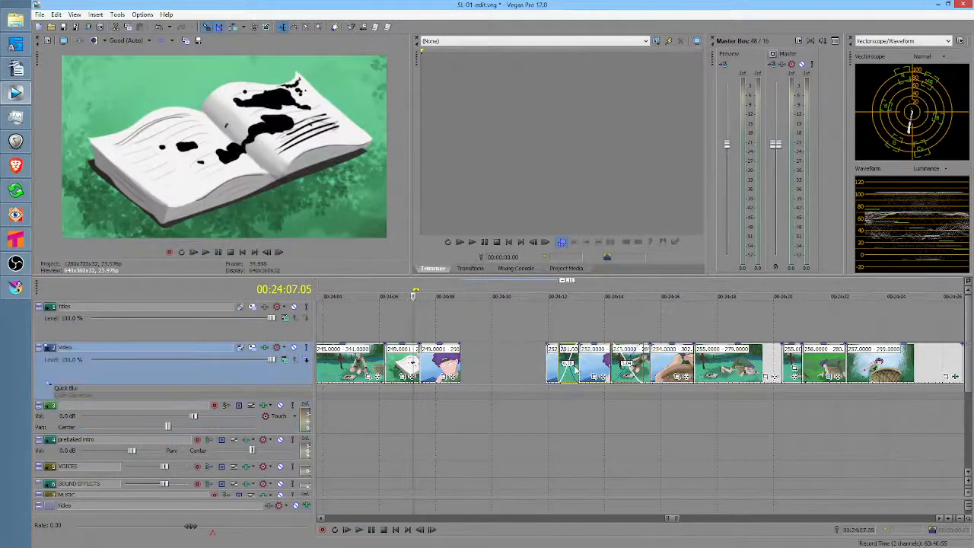
{"action": "key", "text": "ctrl+z"}
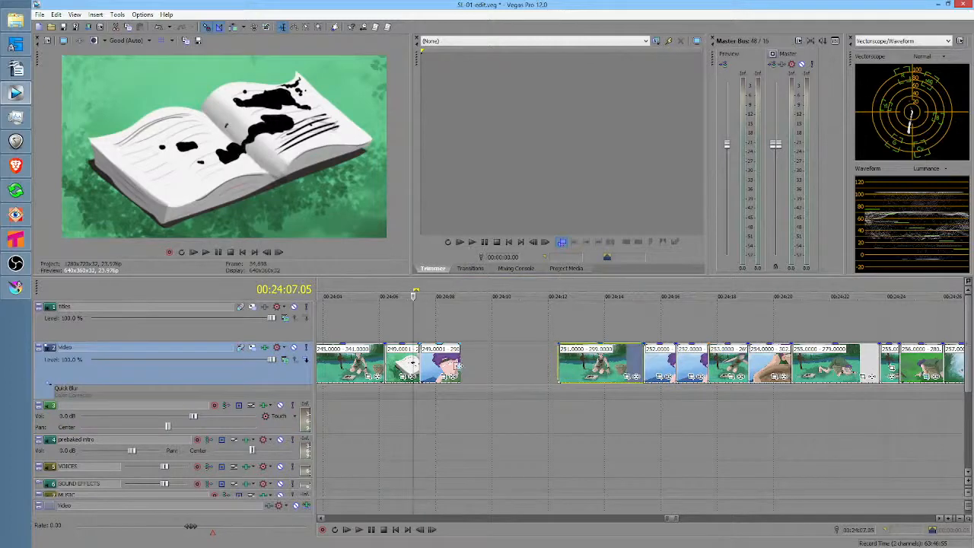
Extend the end of shot 249's character clip by 1.01 into the gap, and play it from around 00:24:07.
{"action": "left_click_drag", "start_coordinate": [461, 370], "coordinate": [489, 370]}
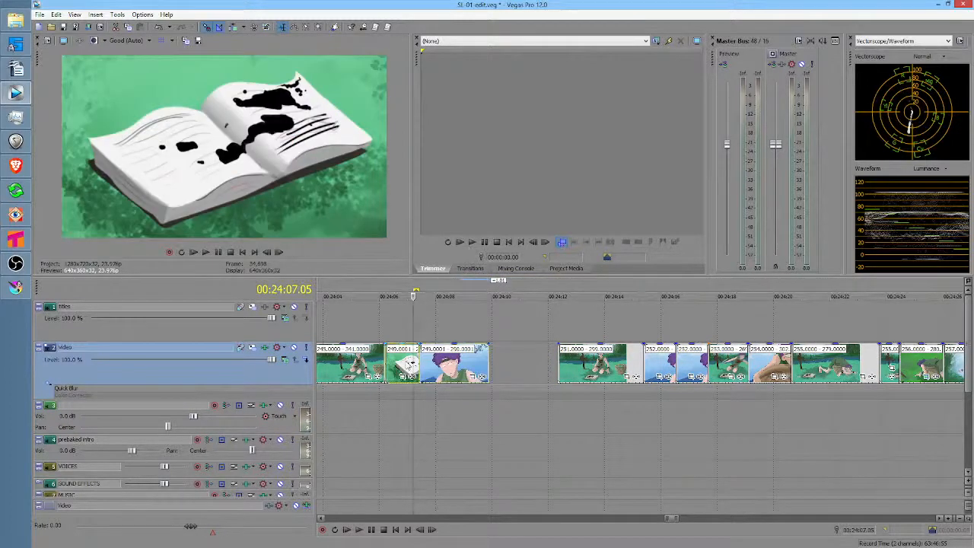
{"action": "left_click", "coordinate": [406, 396]}
{"action": "key", "text": "space"}
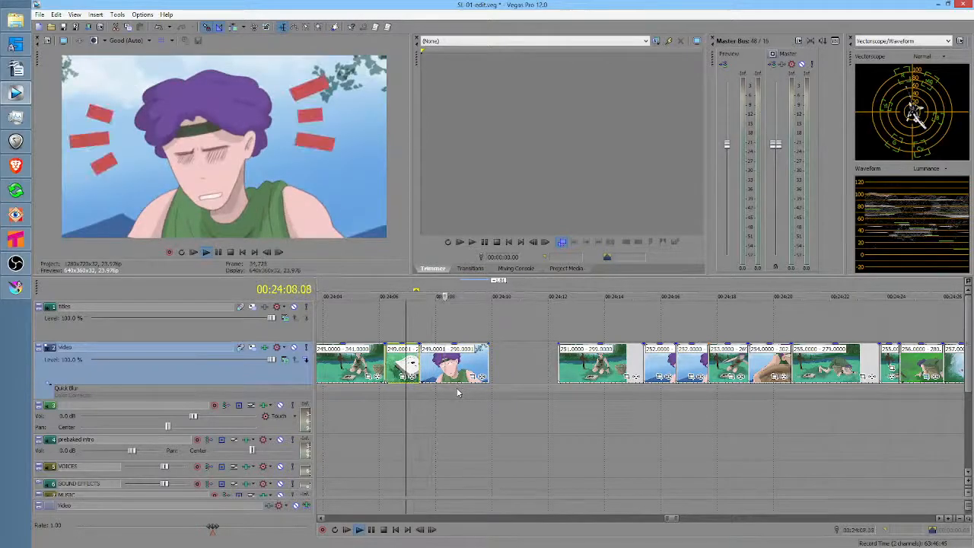
{"action": "key", "text": "space"}
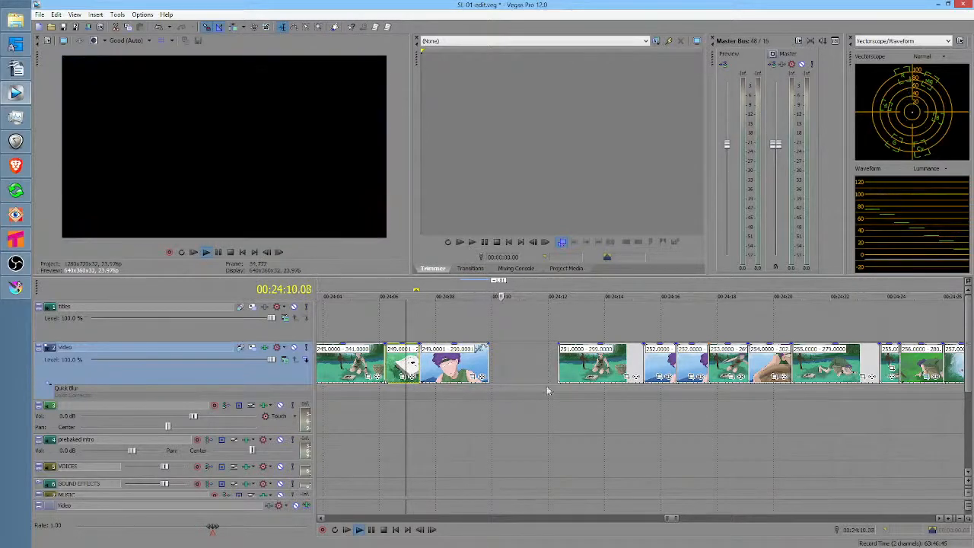
Move clip 251 back against the end of shot 249 and ripple all following clips to close the gap.
{"action": "left_click_drag", "start_coordinate": [591, 369], "coordinate": [523, 373]}
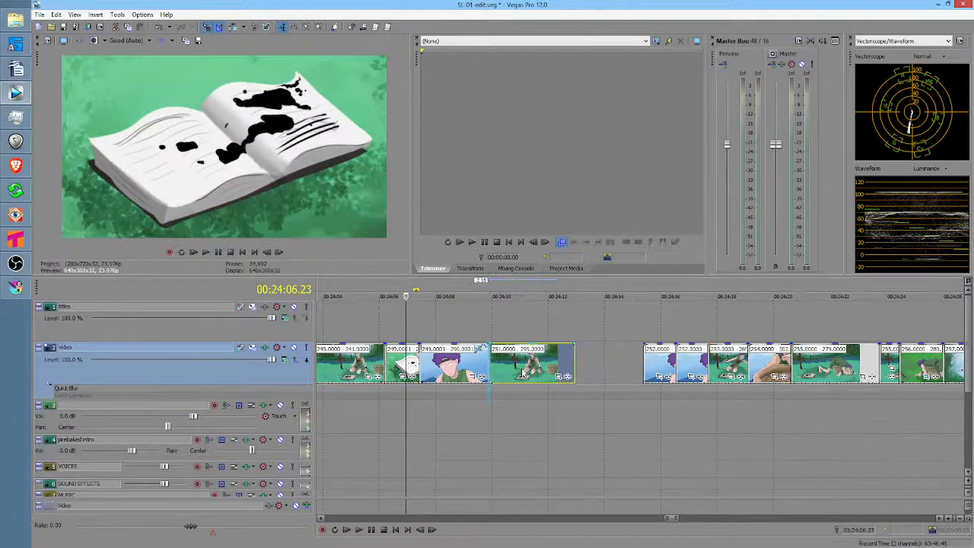
{"action": "key", "text": "f"}
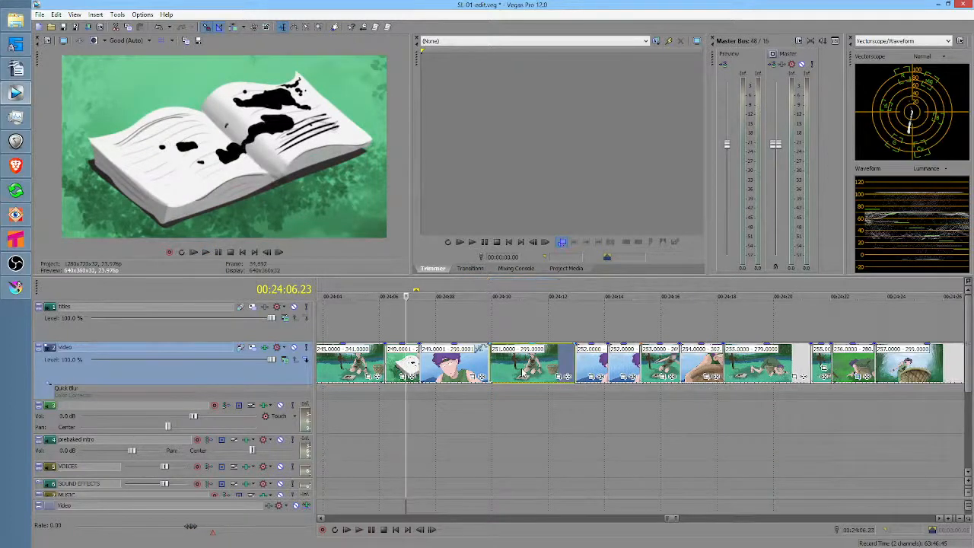
Play the edit from around 00:24:05 to review the lengthened shot 249 and its cut to clip 251.
{"action": "left_click", "coordinate": [375, 409]}
{"action": "key", "text": "space"}
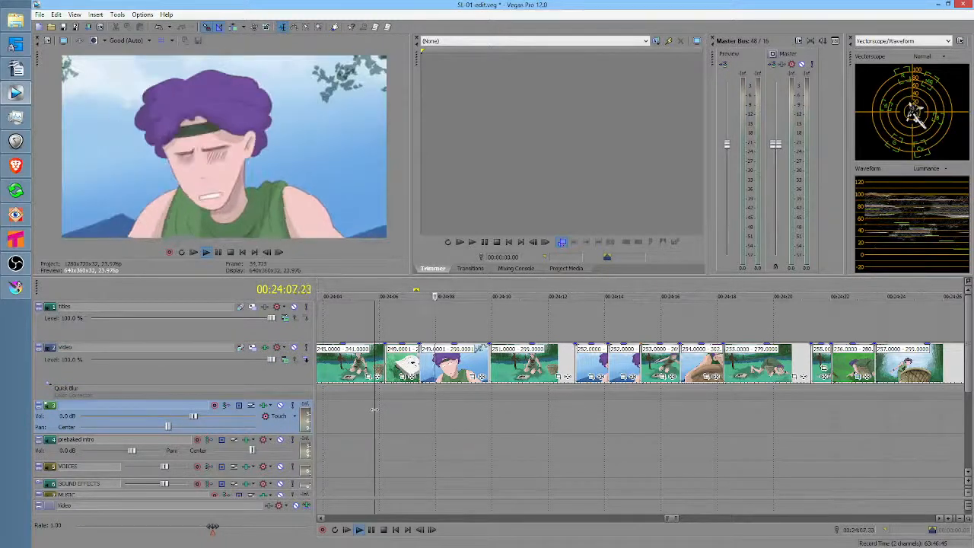
{"action": "key", "text": "space"}
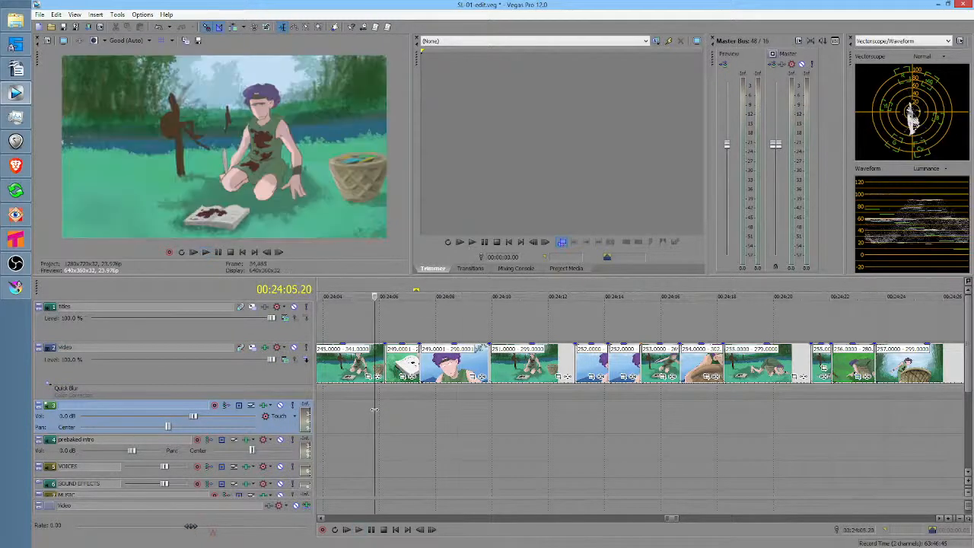
{"action": "left_click", "coordinate": [367, 417]}
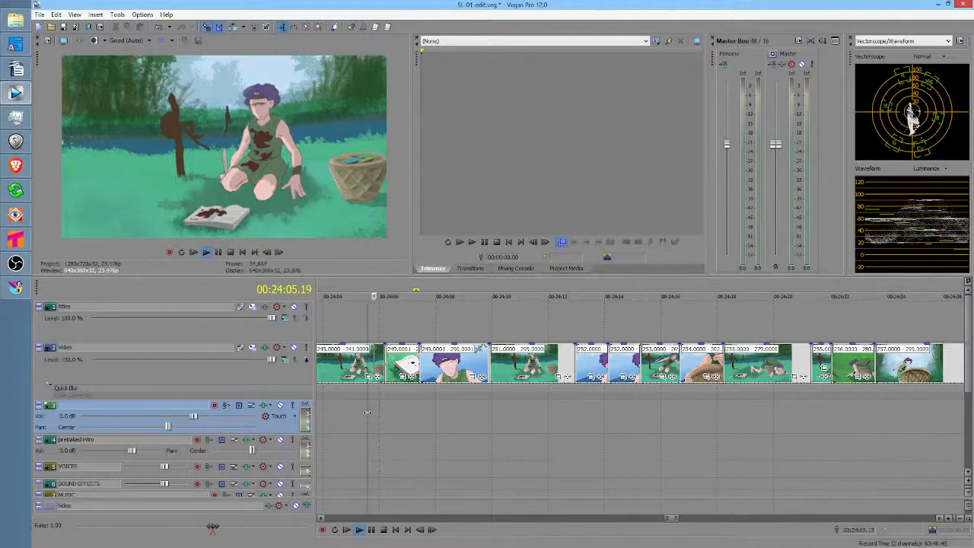
{"action": "key", "text": "space"}
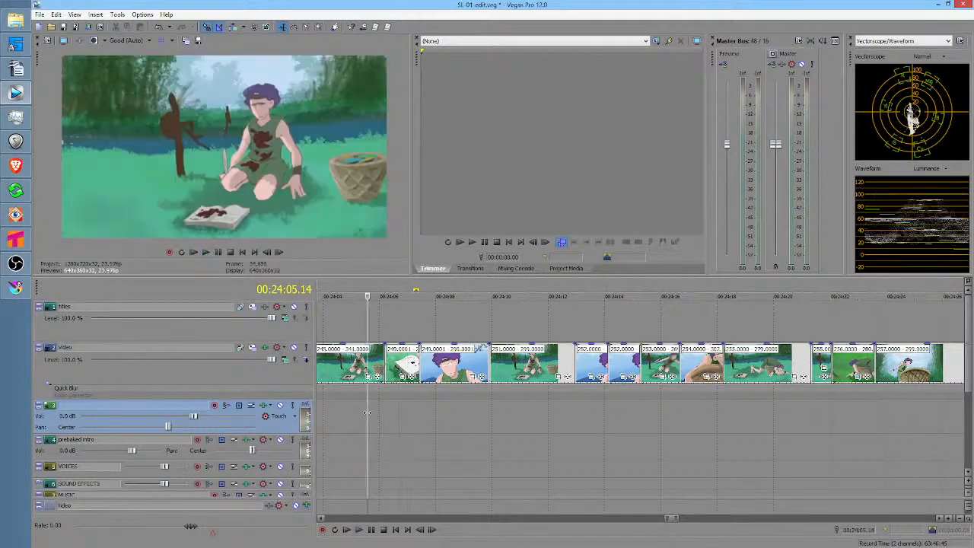